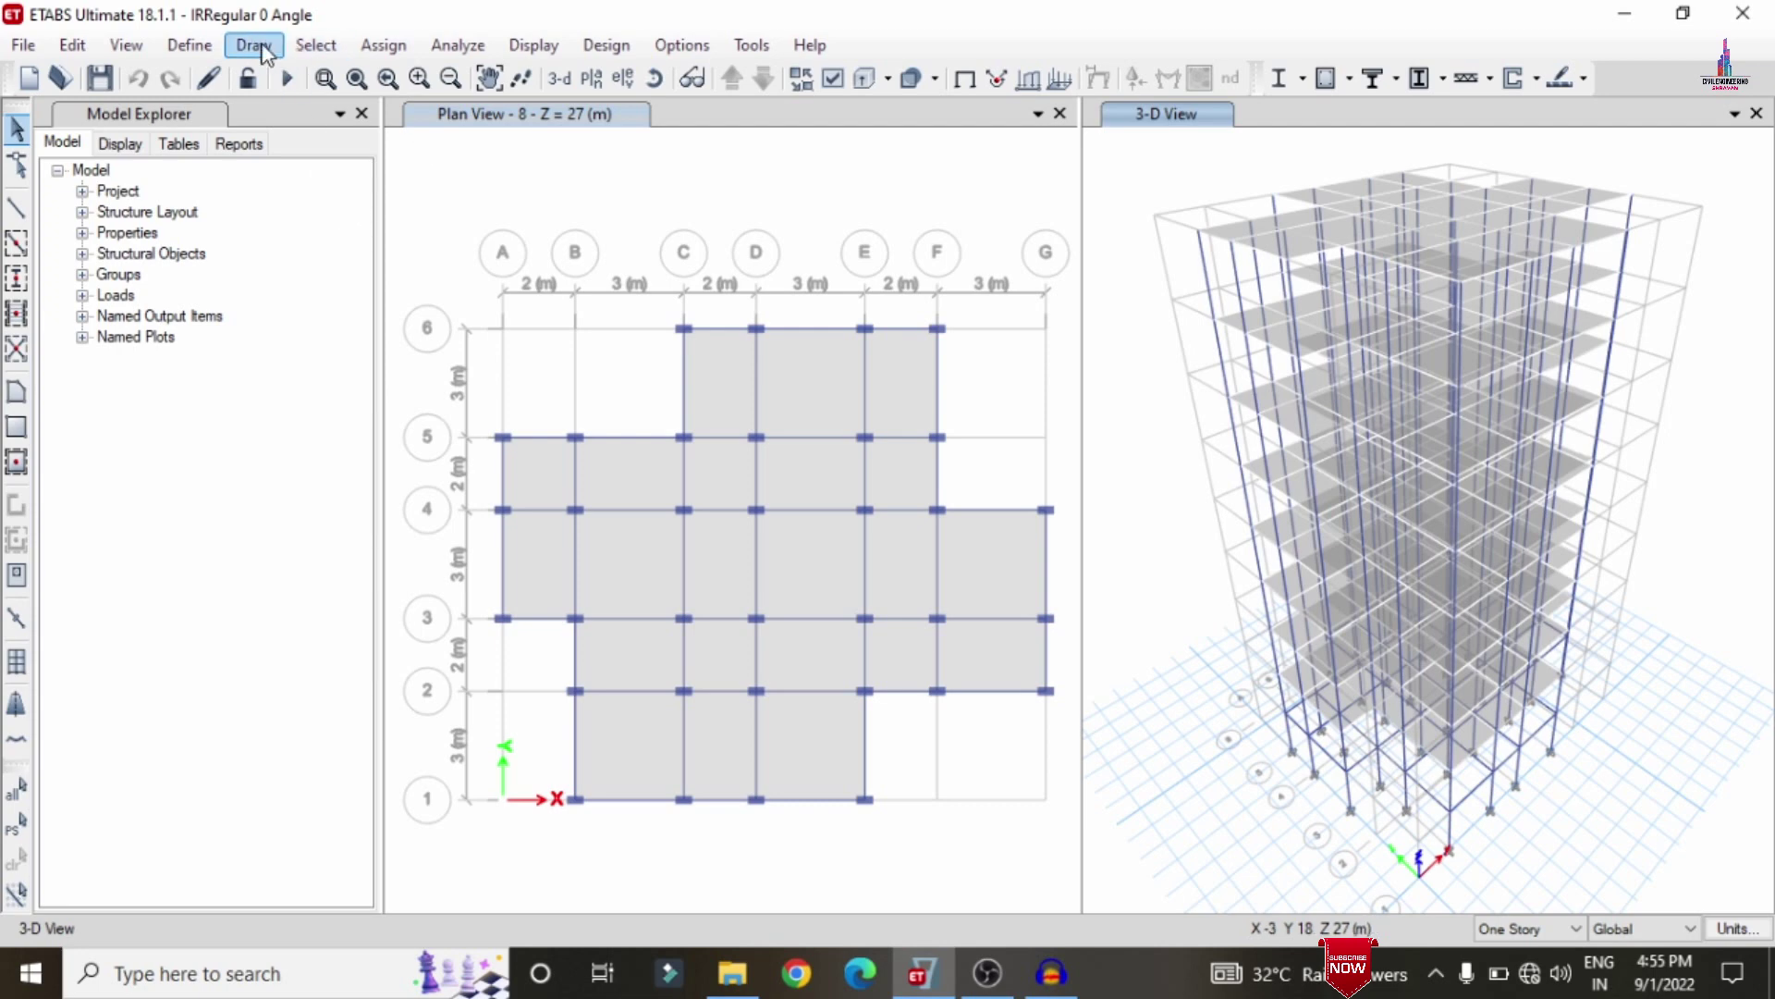
# Step: Review the M30 concrete material definition without changing it
pyautogui.click(189, 44)
pyautogui.click(209, 83)
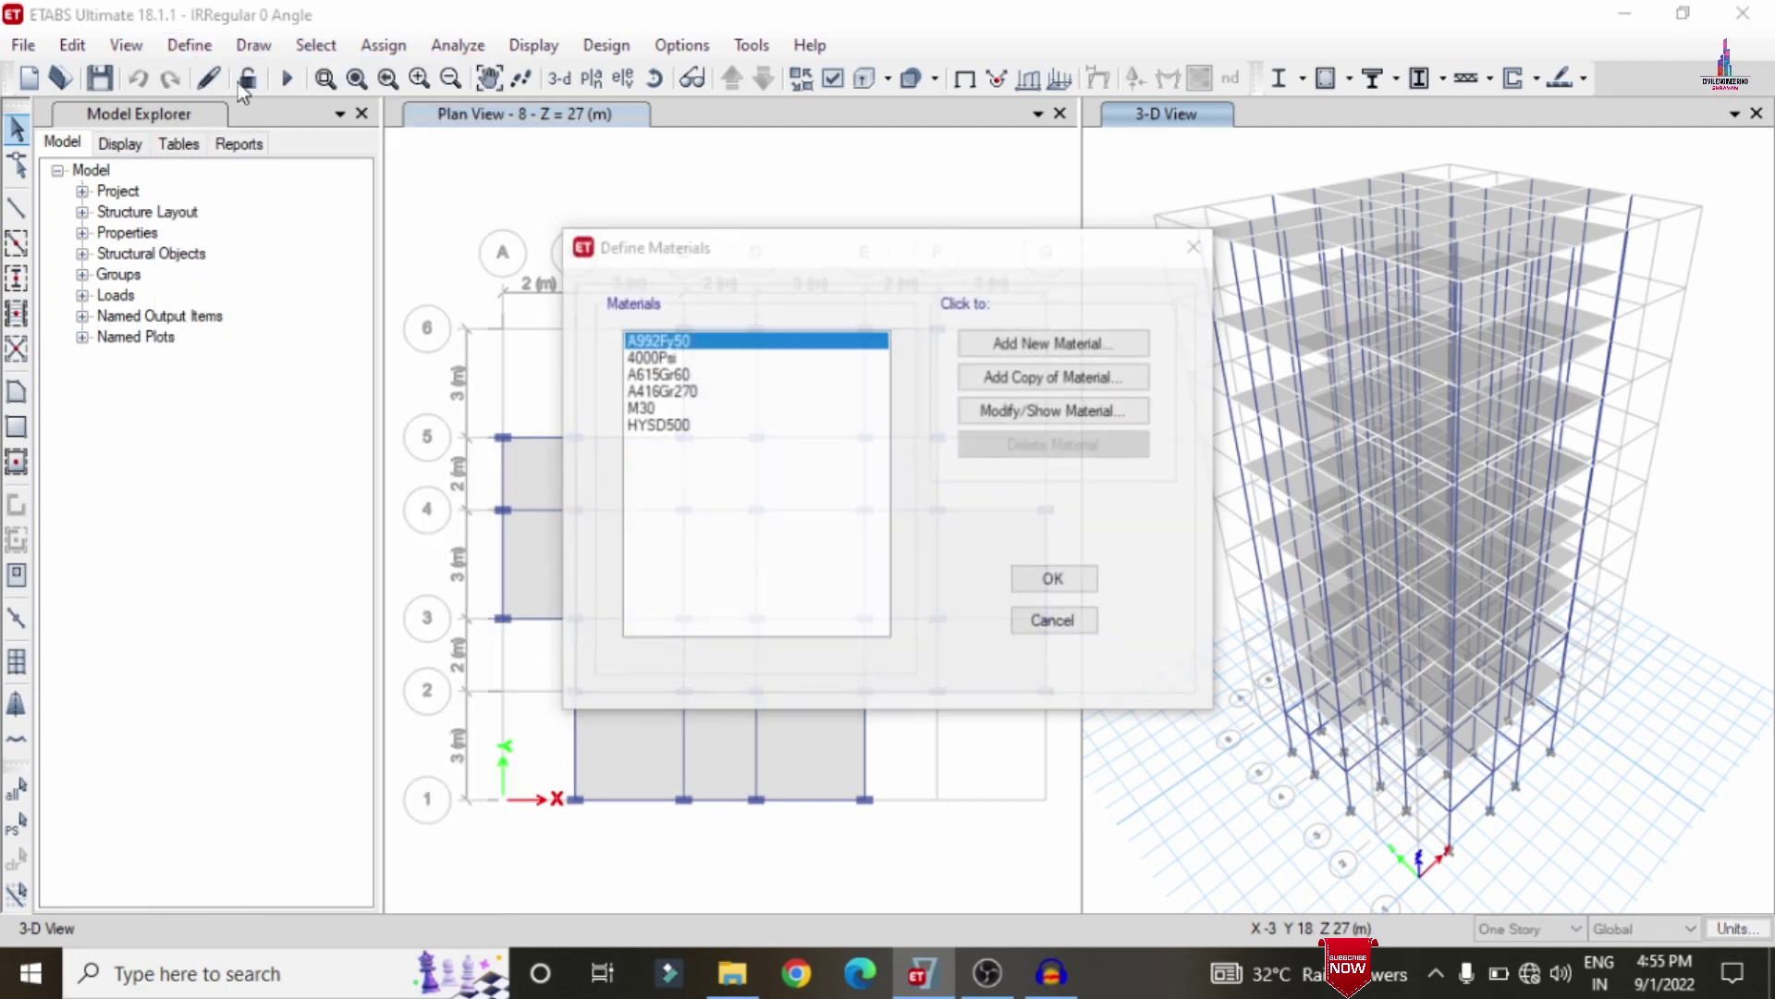
pyautogui.click(657, 409)
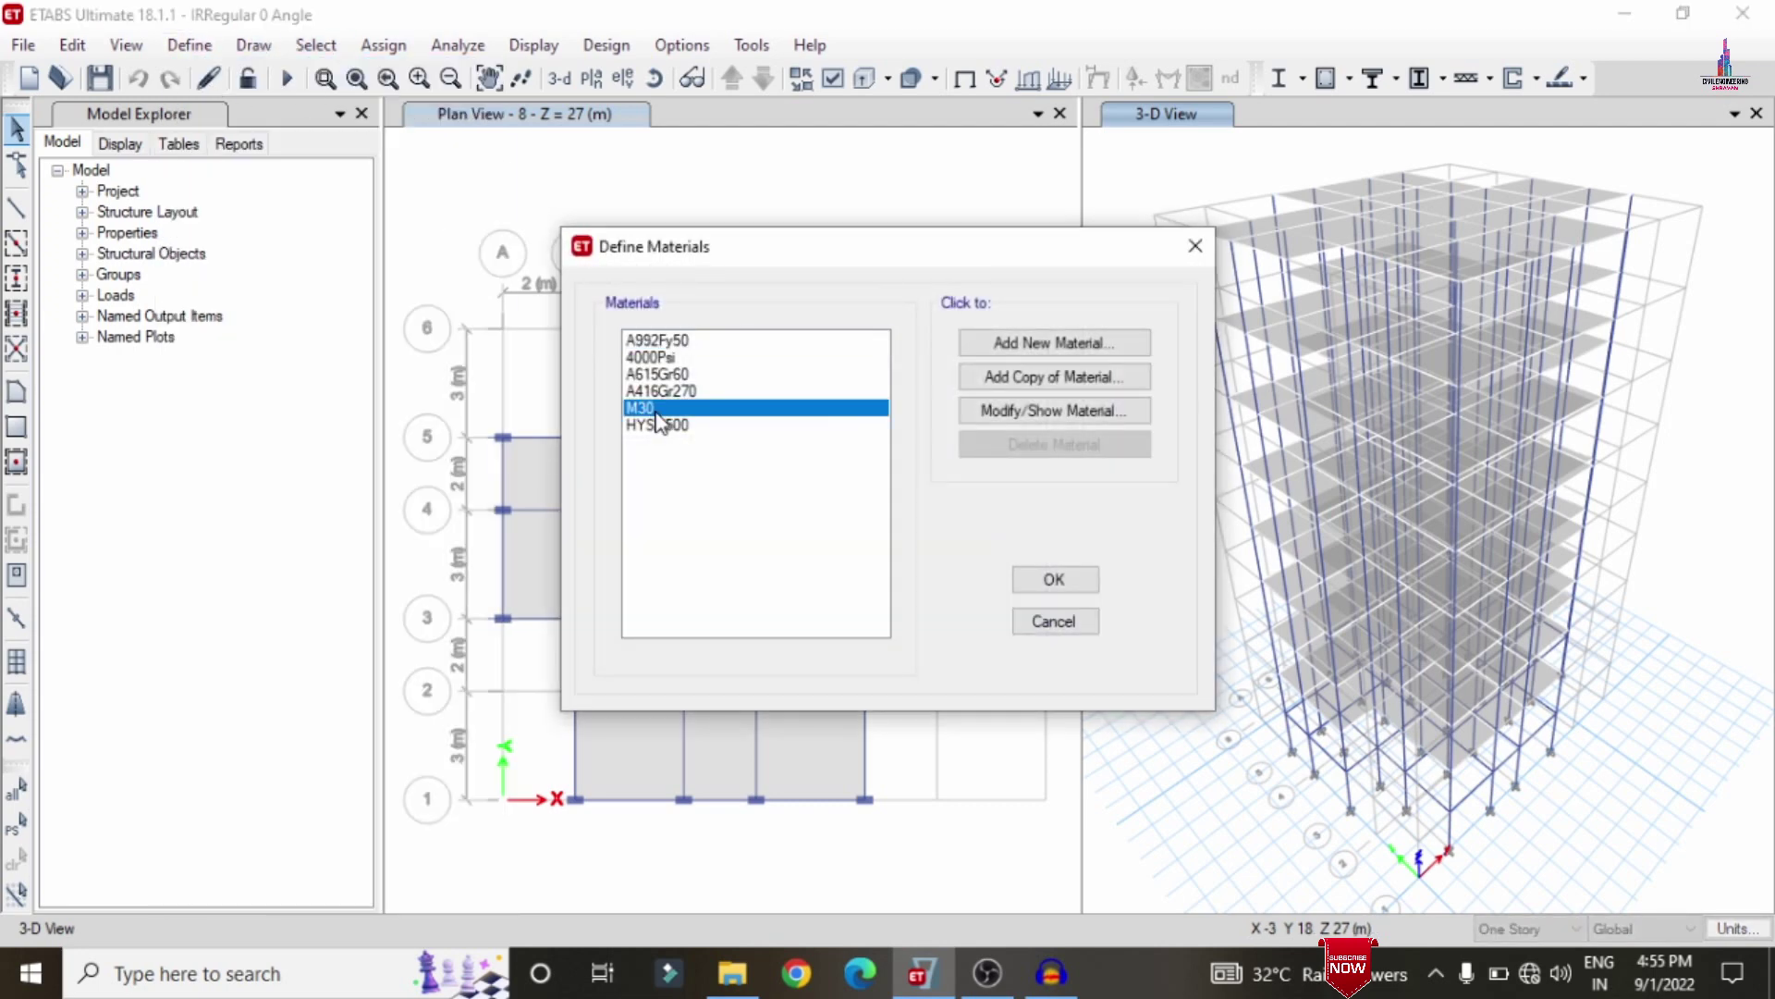
pyautogui.click(1052, 622)
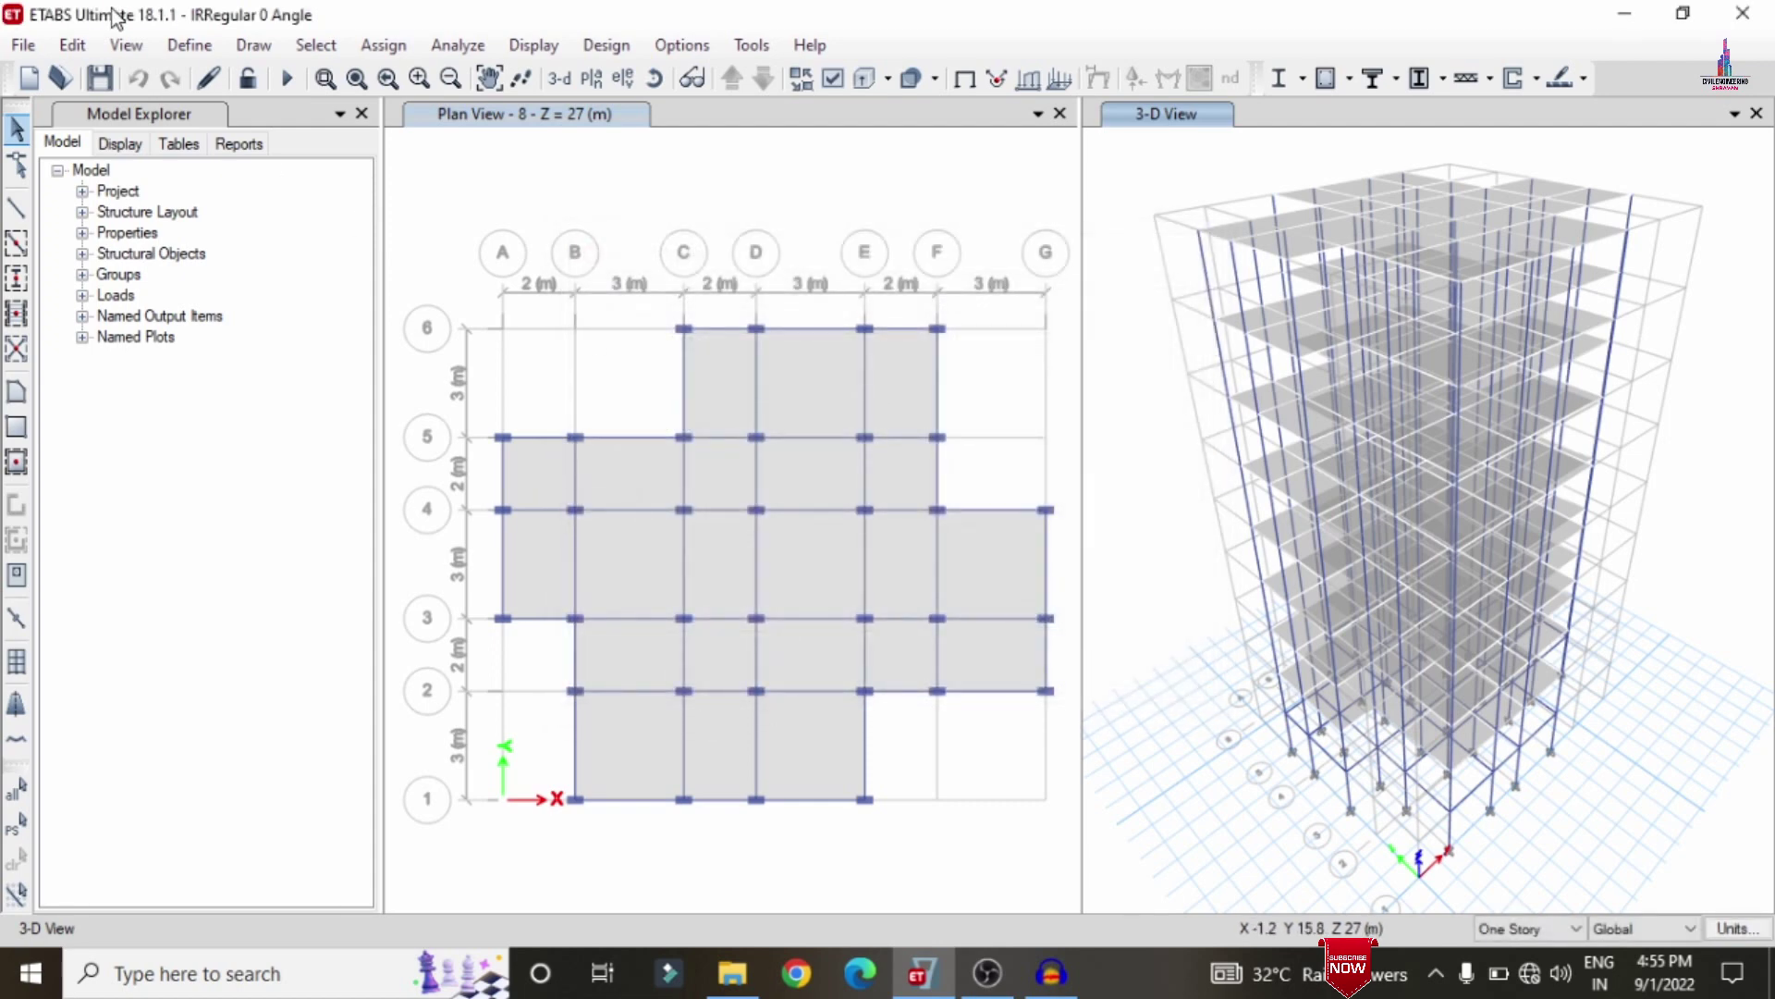
# Step: Inspect the C0.46X0.23 column frame section, leaving it unchanged
pyautogui.click(191, 51)
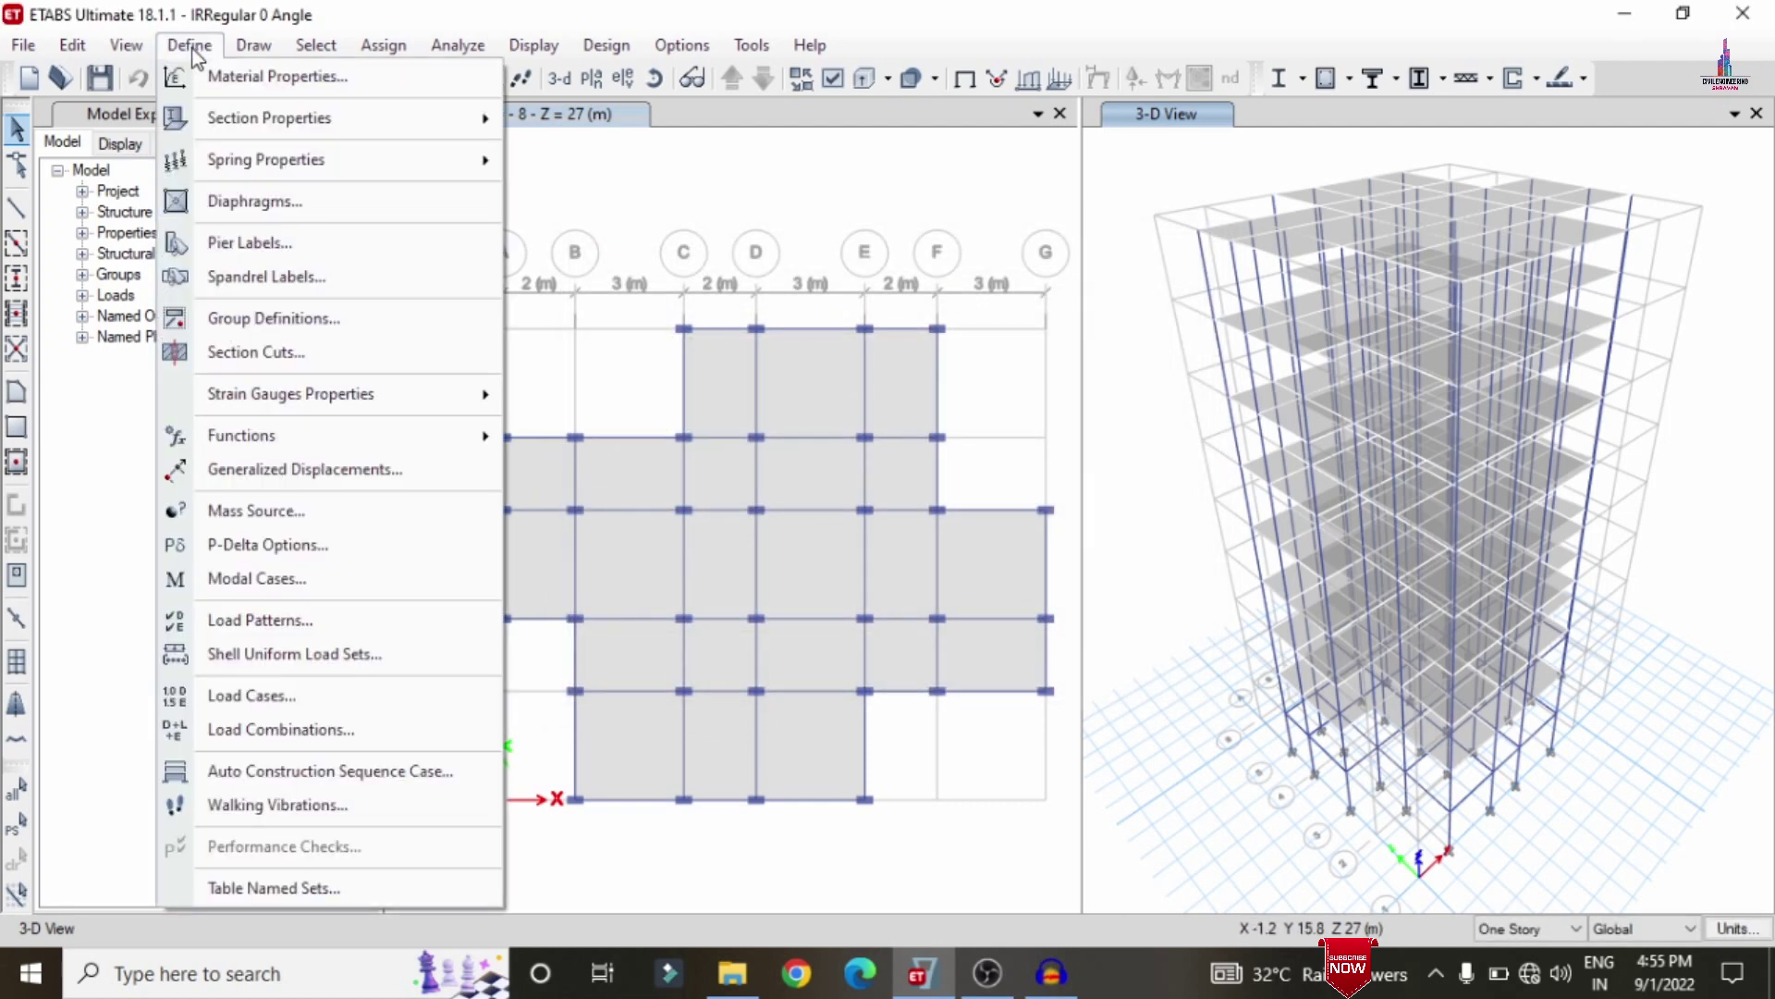
pyautogui.moveTo(249, 128)
pyautogui.click(647, 122)
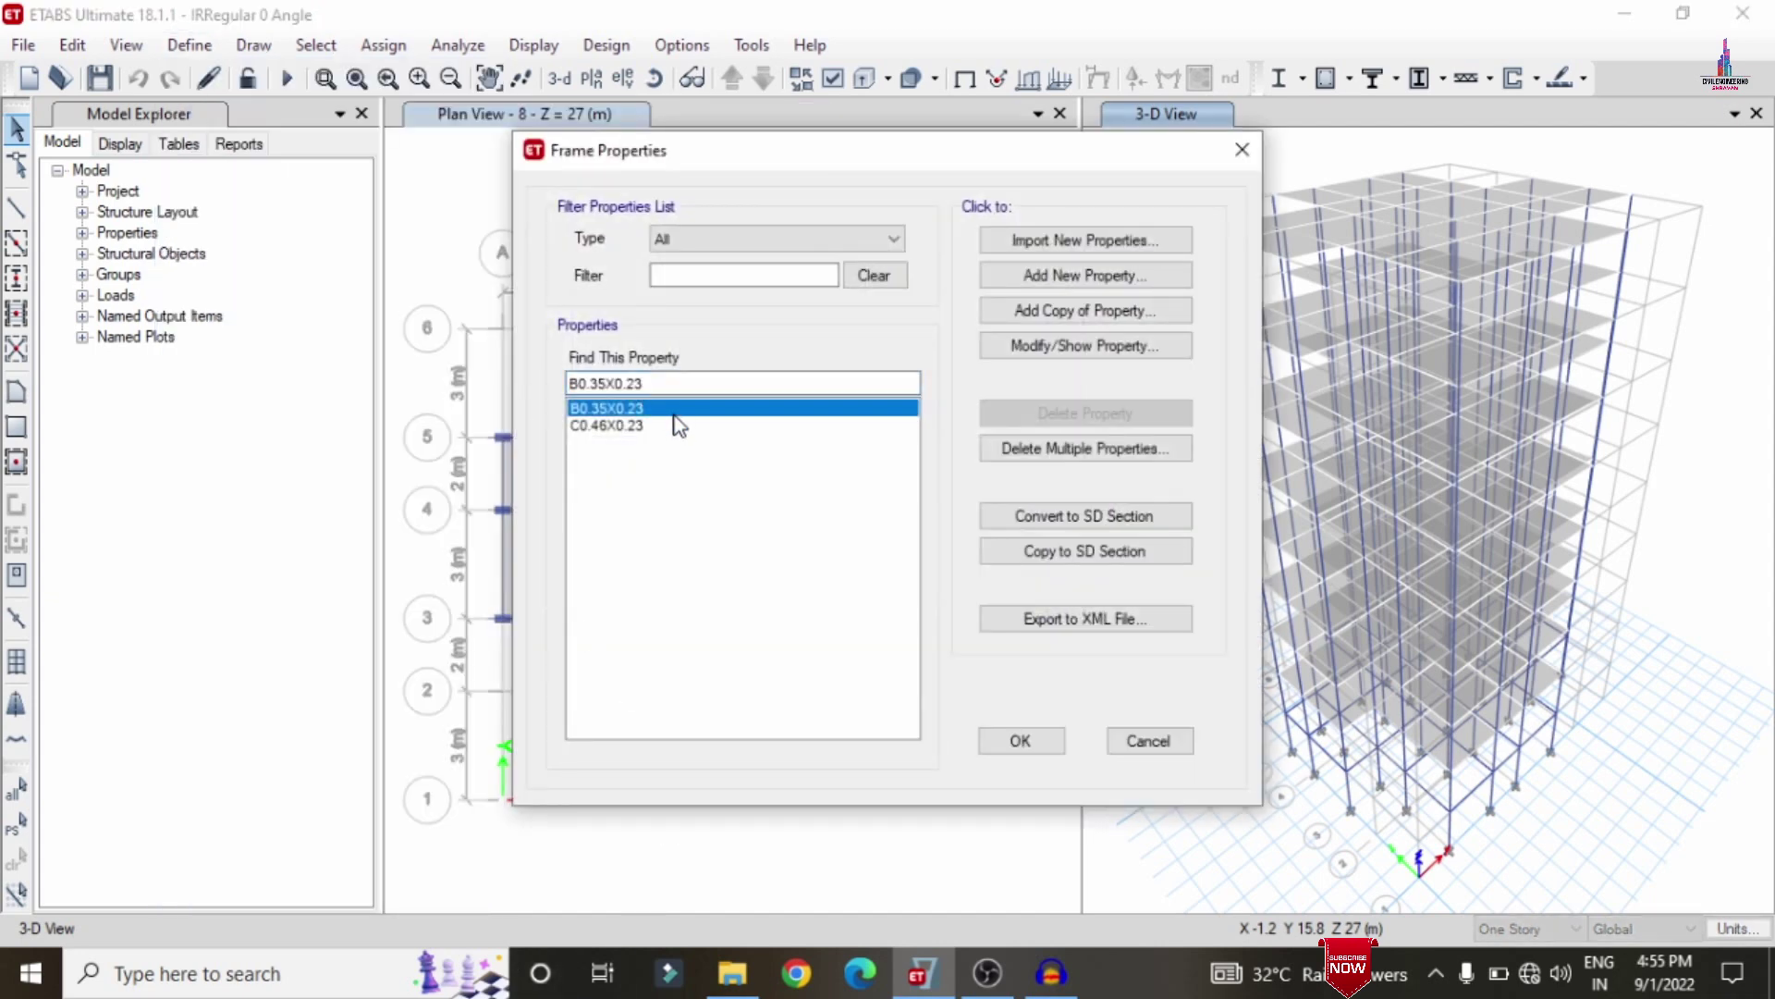
pyautogui.click(658, 428)
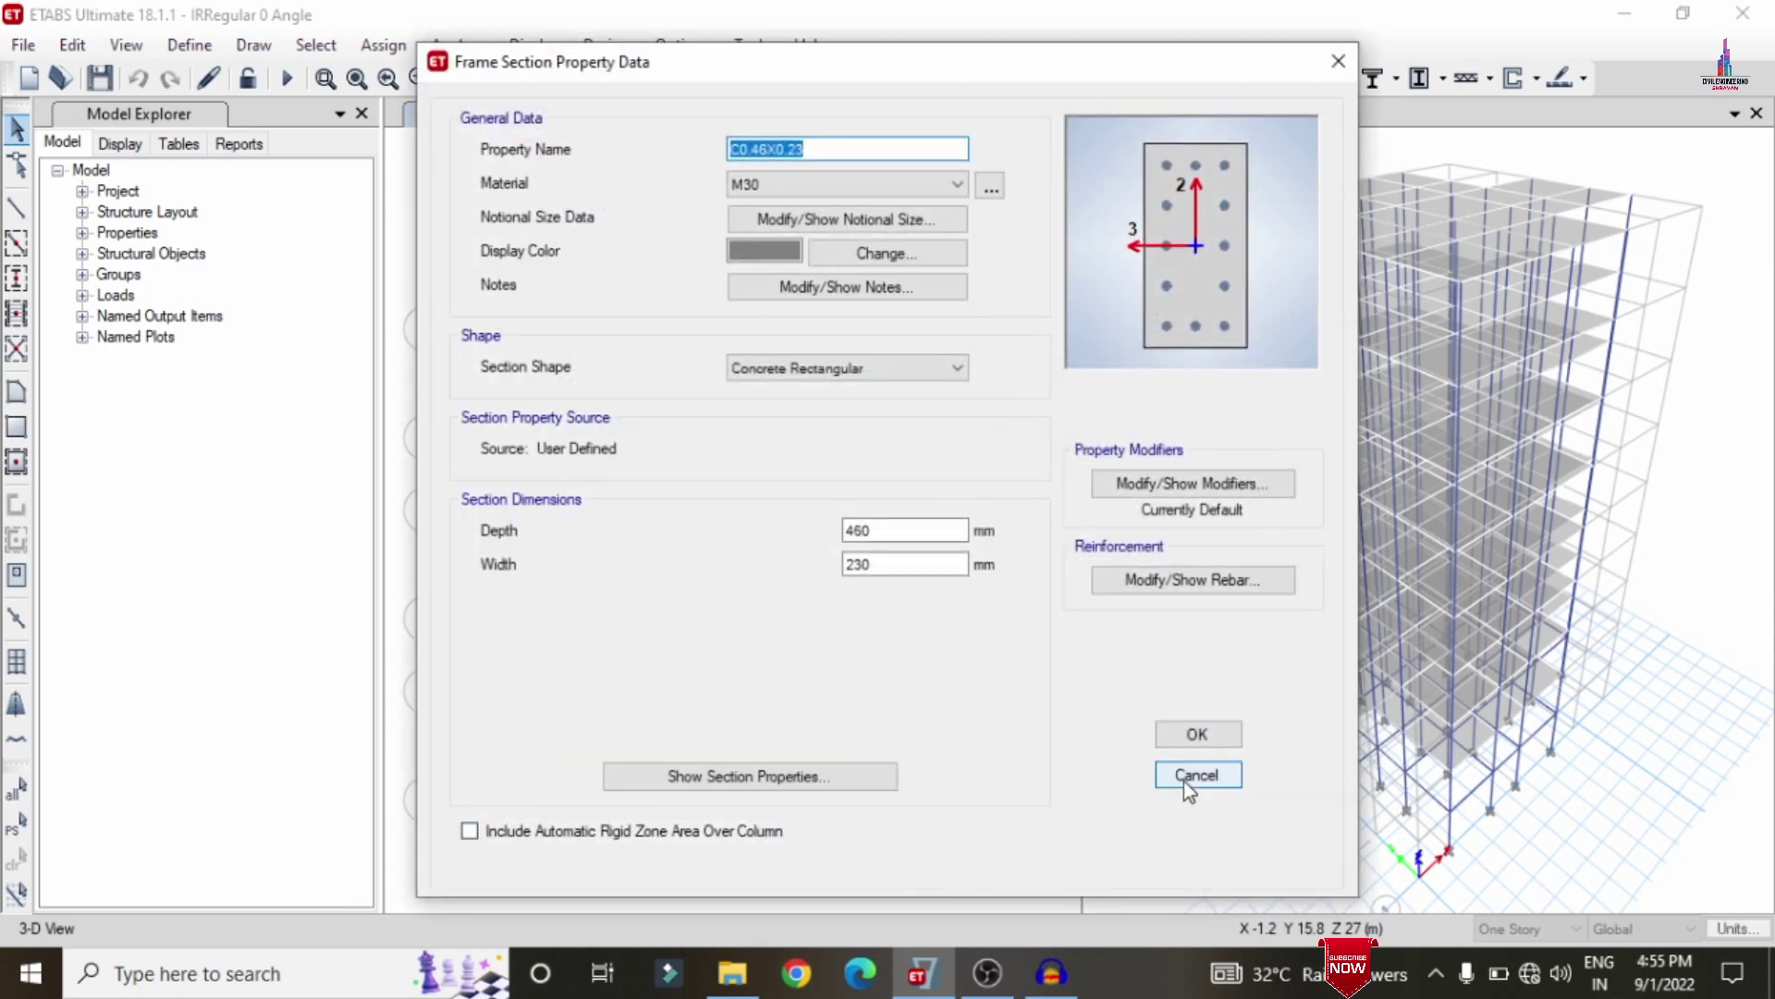
pyautogui.click(1186, 780)
pyautogui.click(1114, 737)
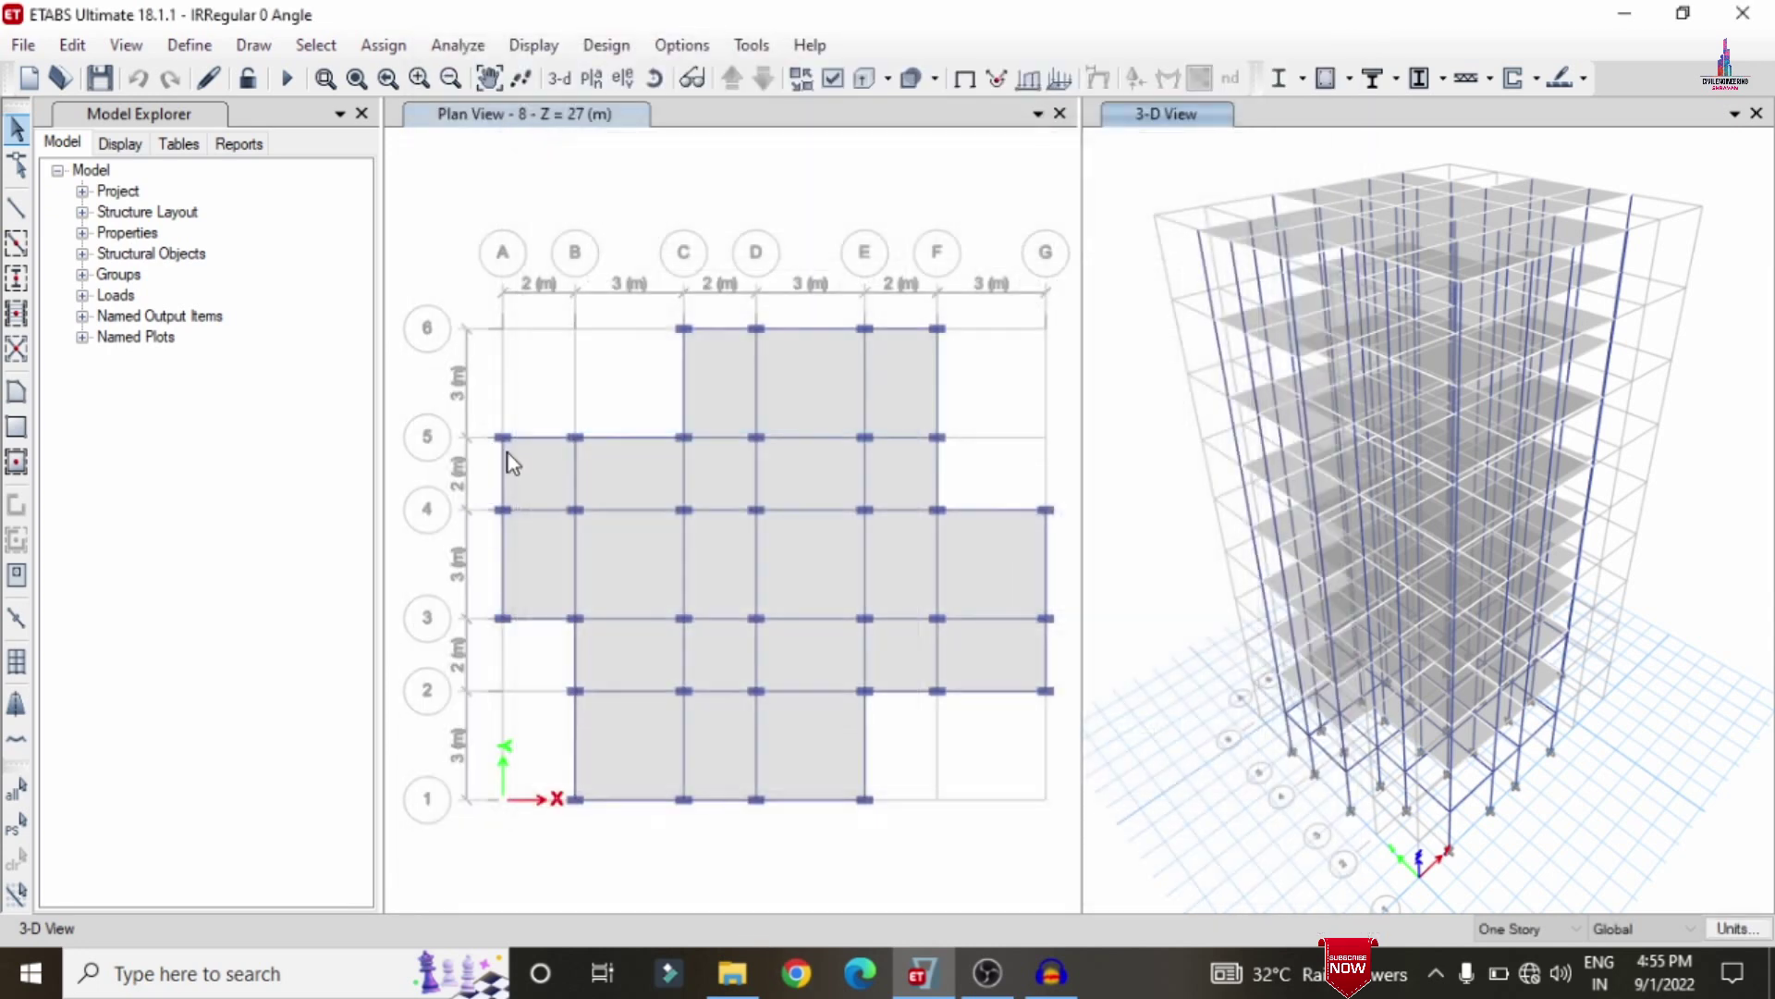
# Step: Check the defined slab sections without making changes
pyautogui.click(182, 46)
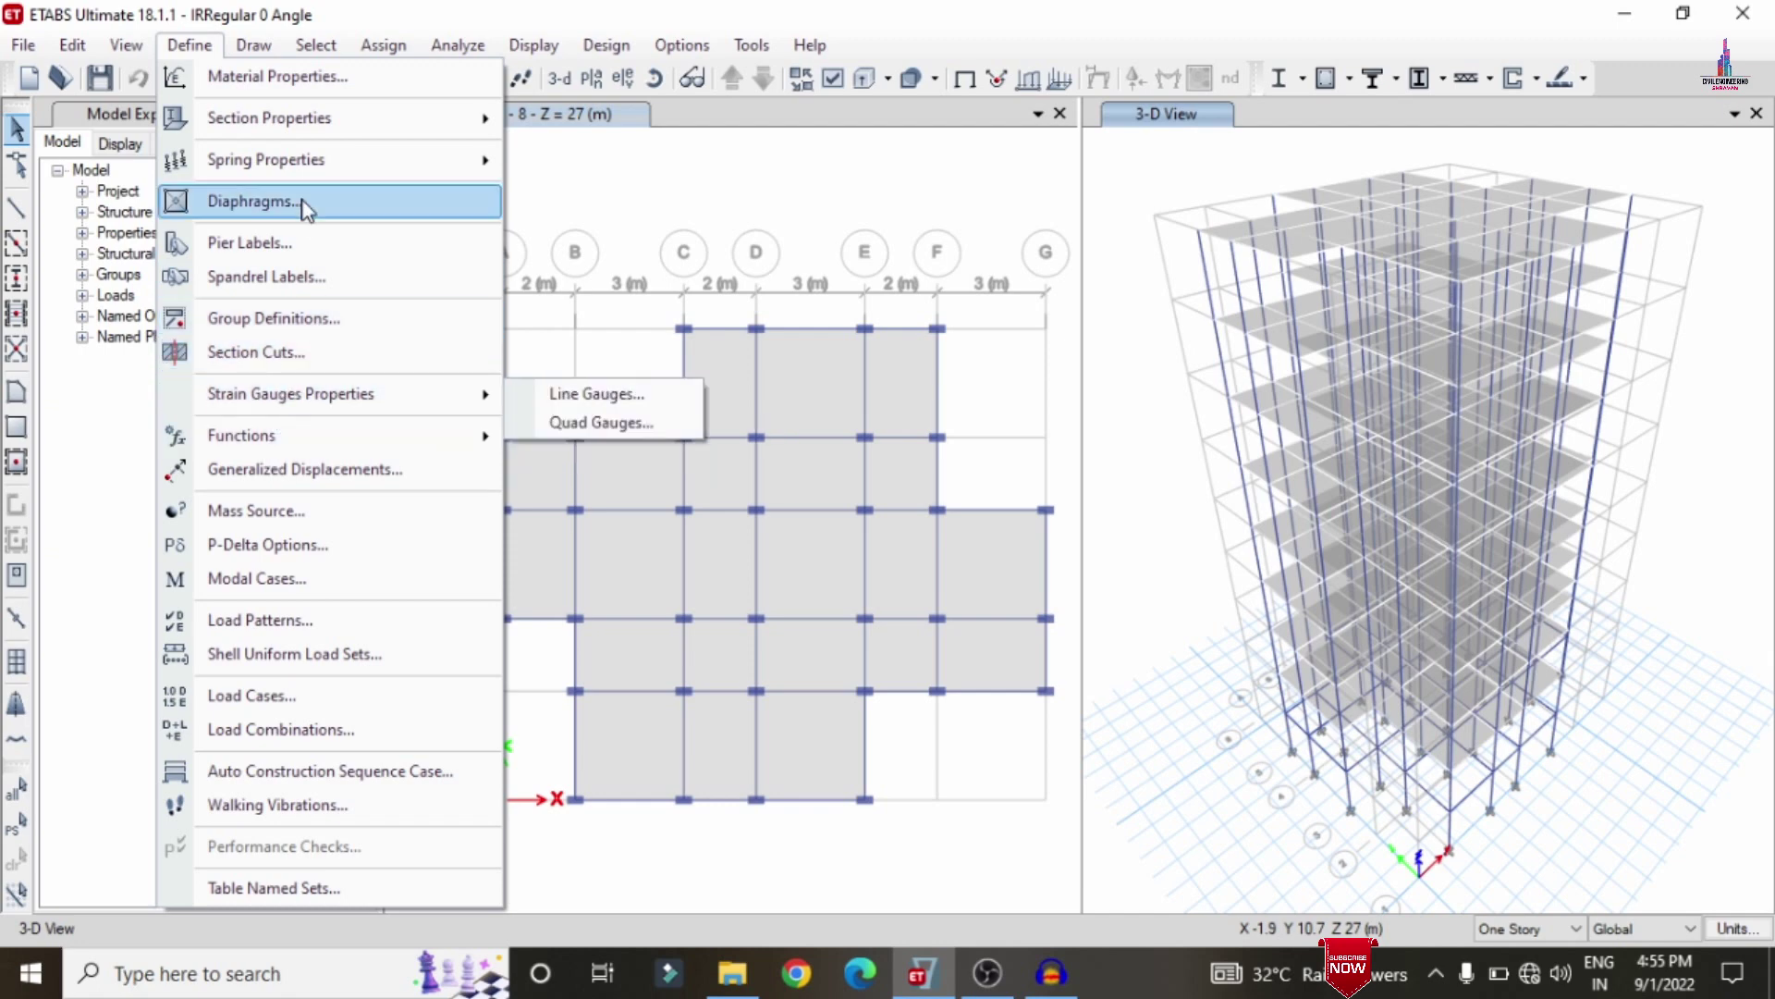
pyautogui.moveTo(301, 130)
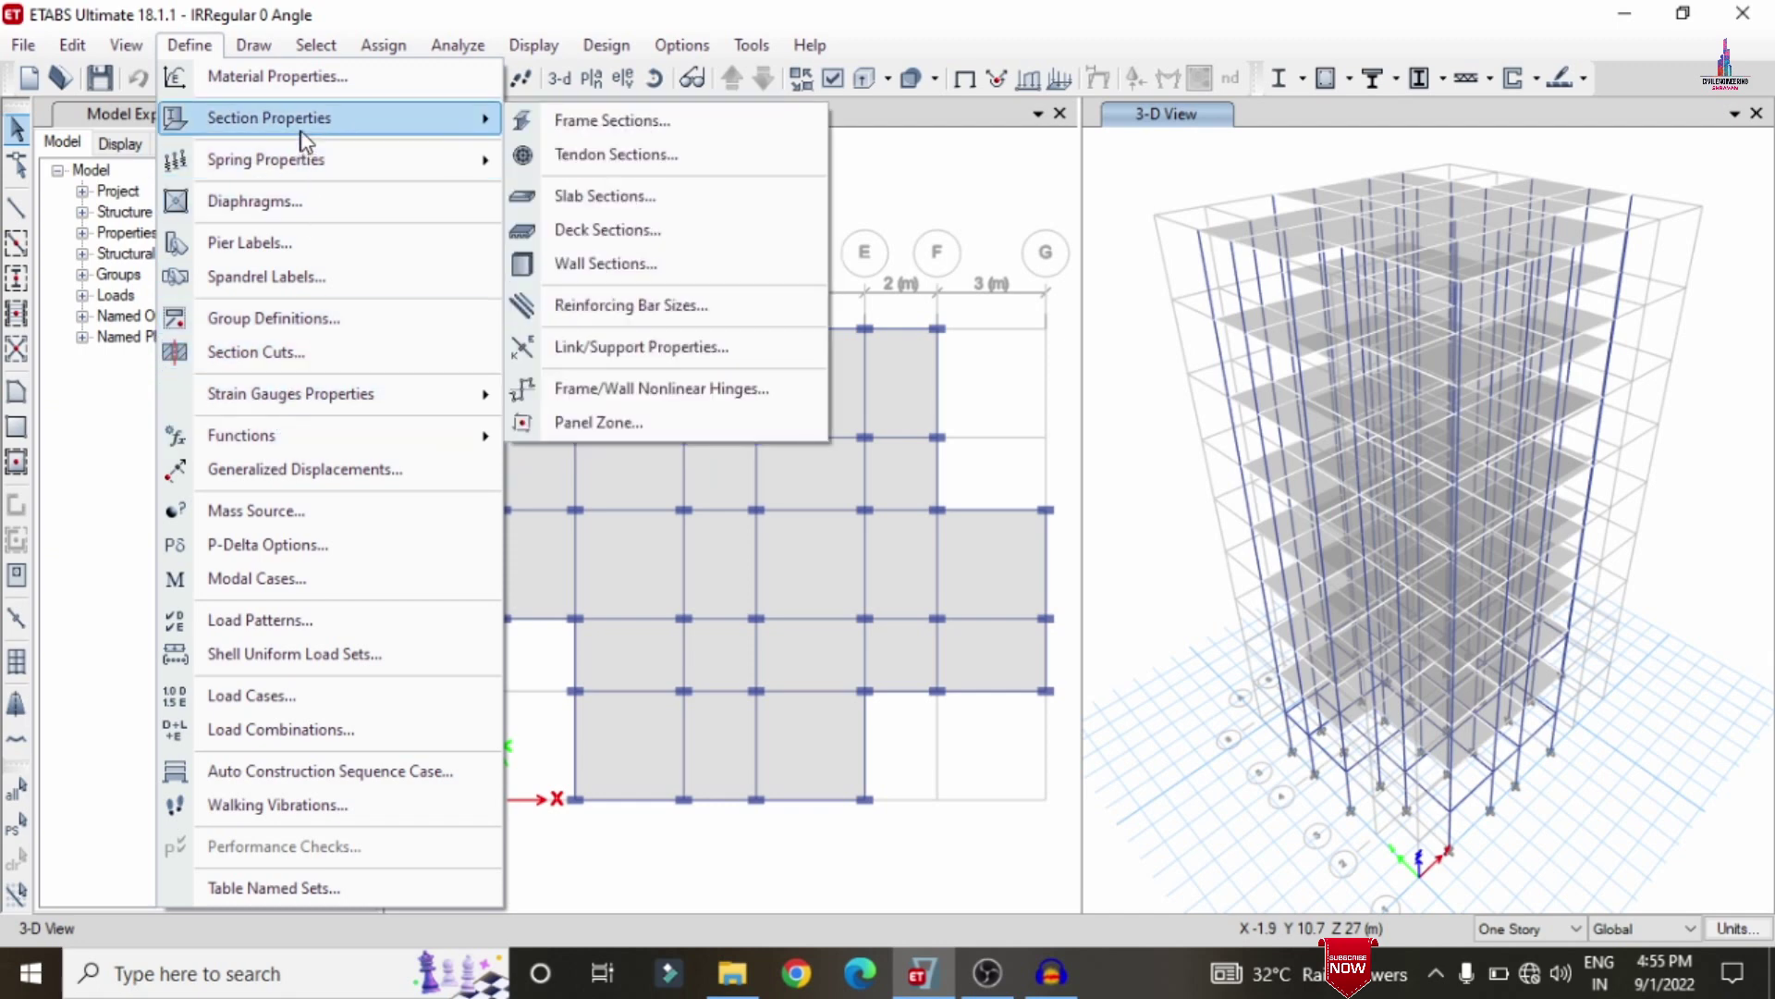
pyautogui.click(599, 196)
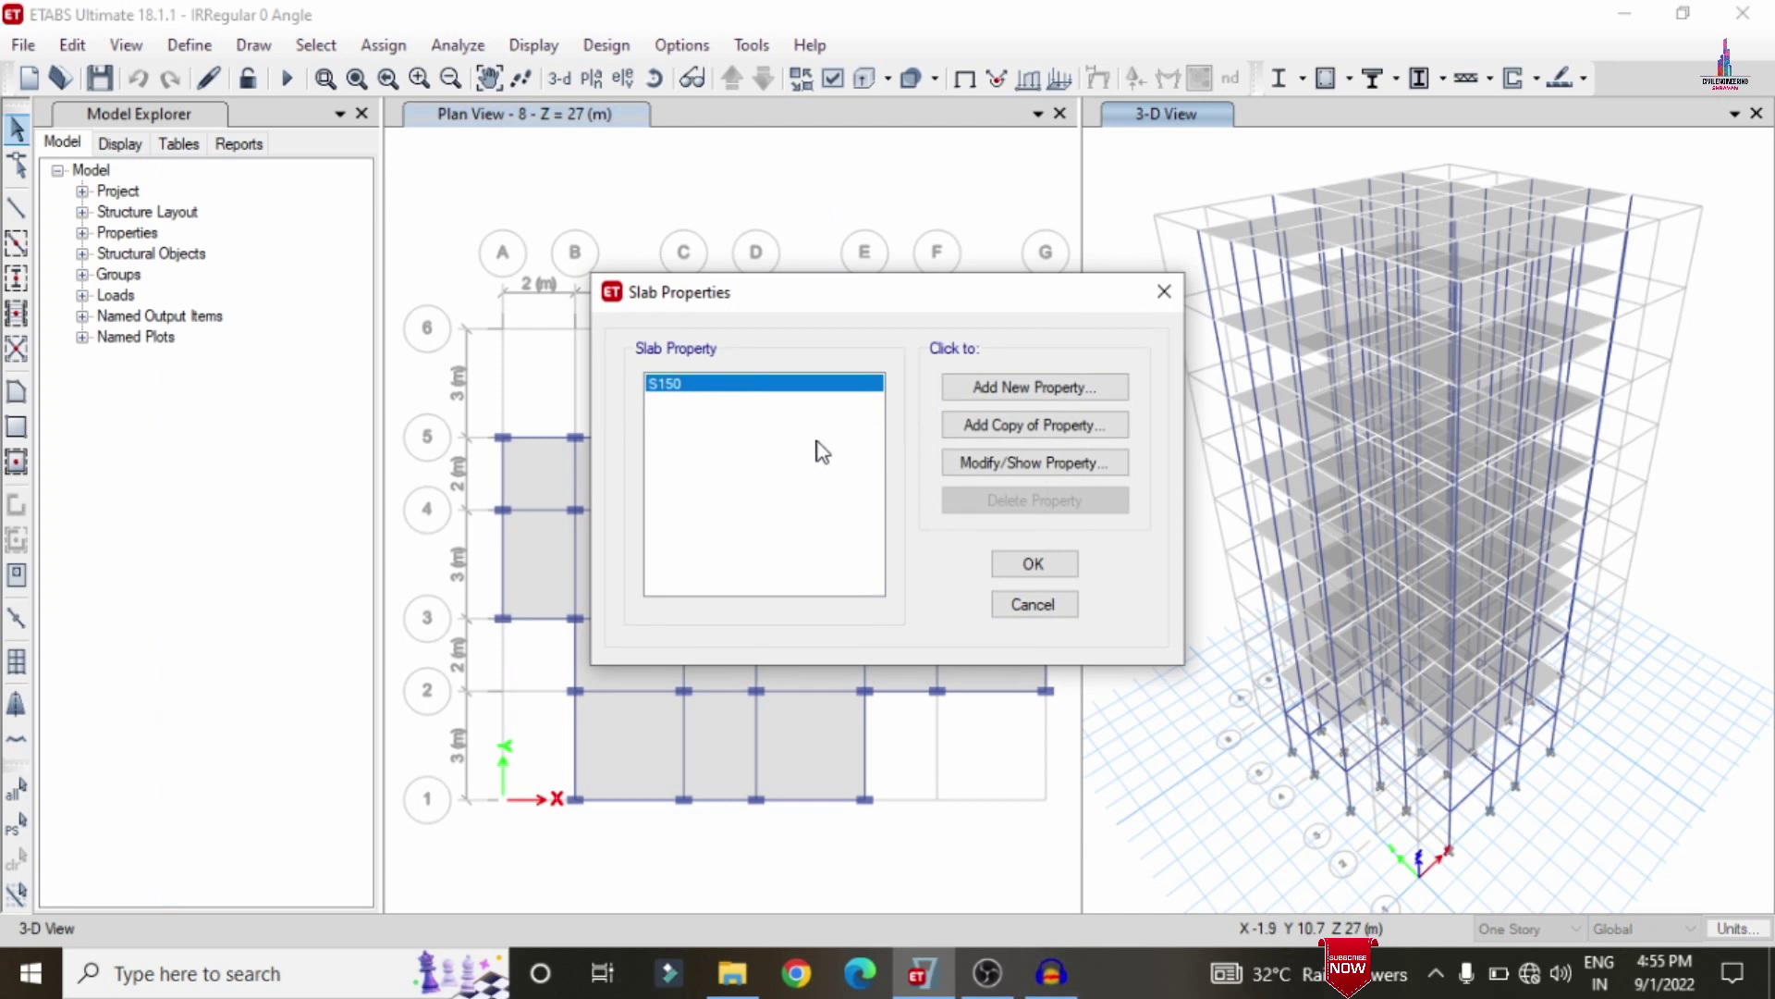
pyautogui.click(1050, 608)
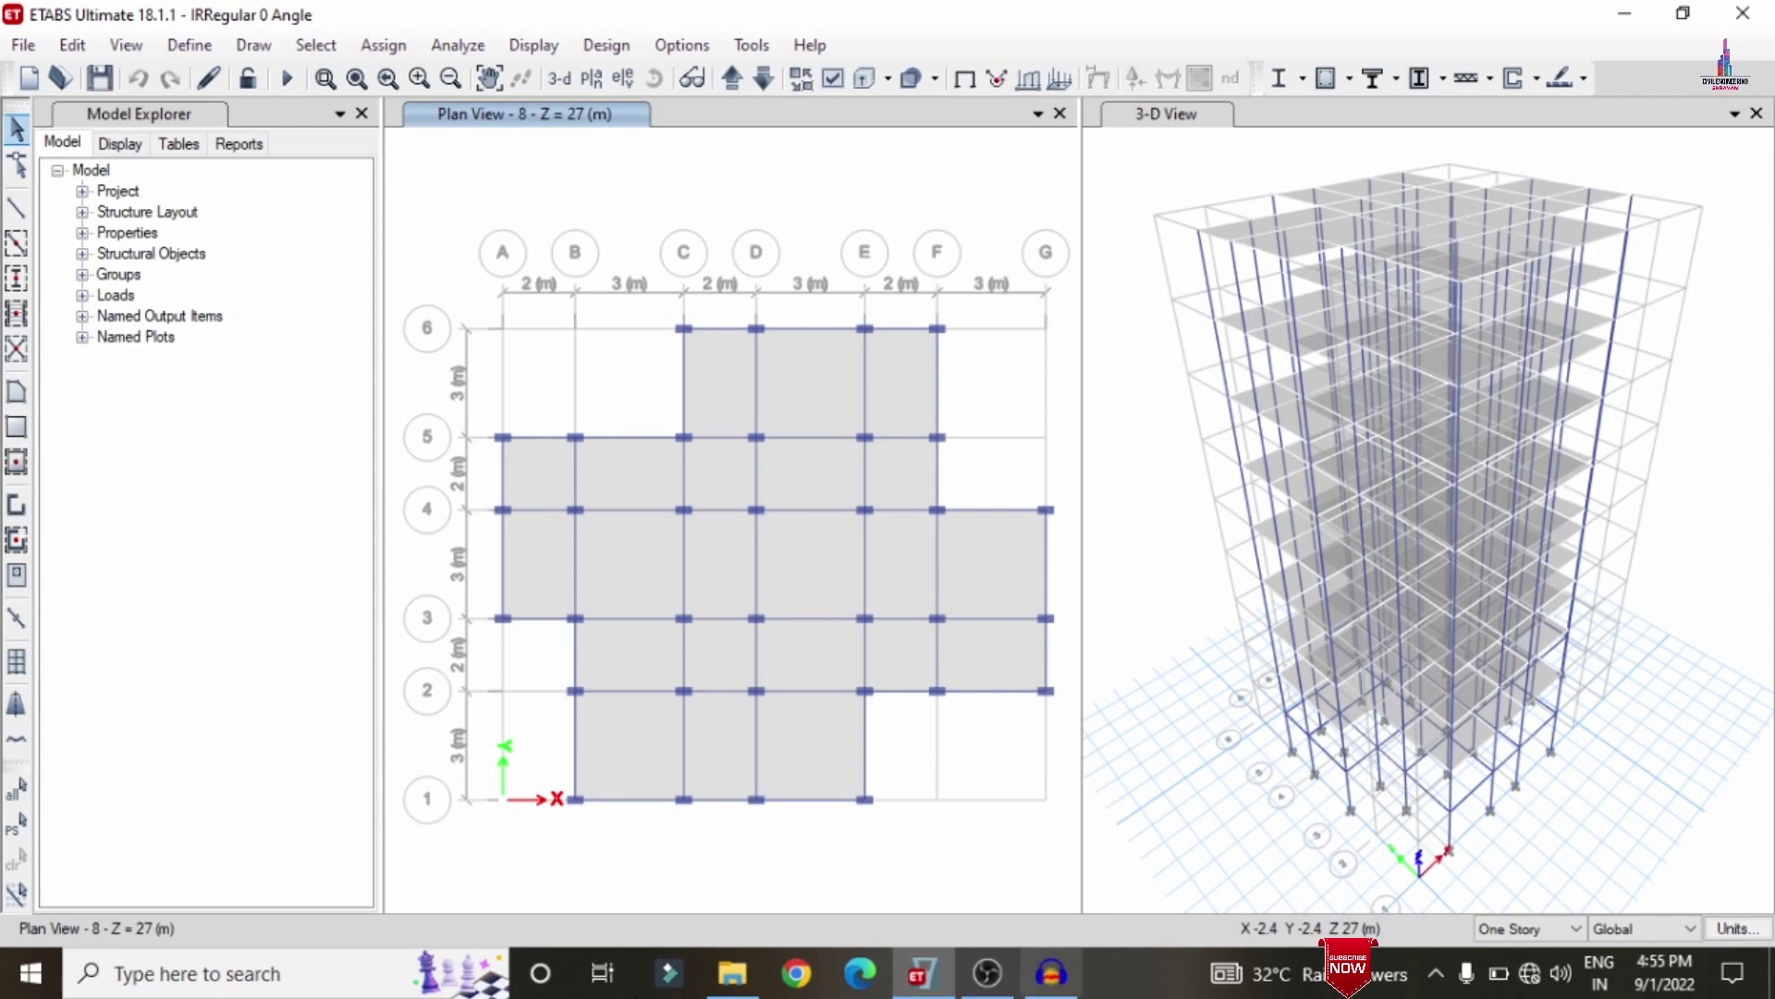
# Step: Review the load patterns, then run the analysis for all load cases
pyautogui.click(189, 45)
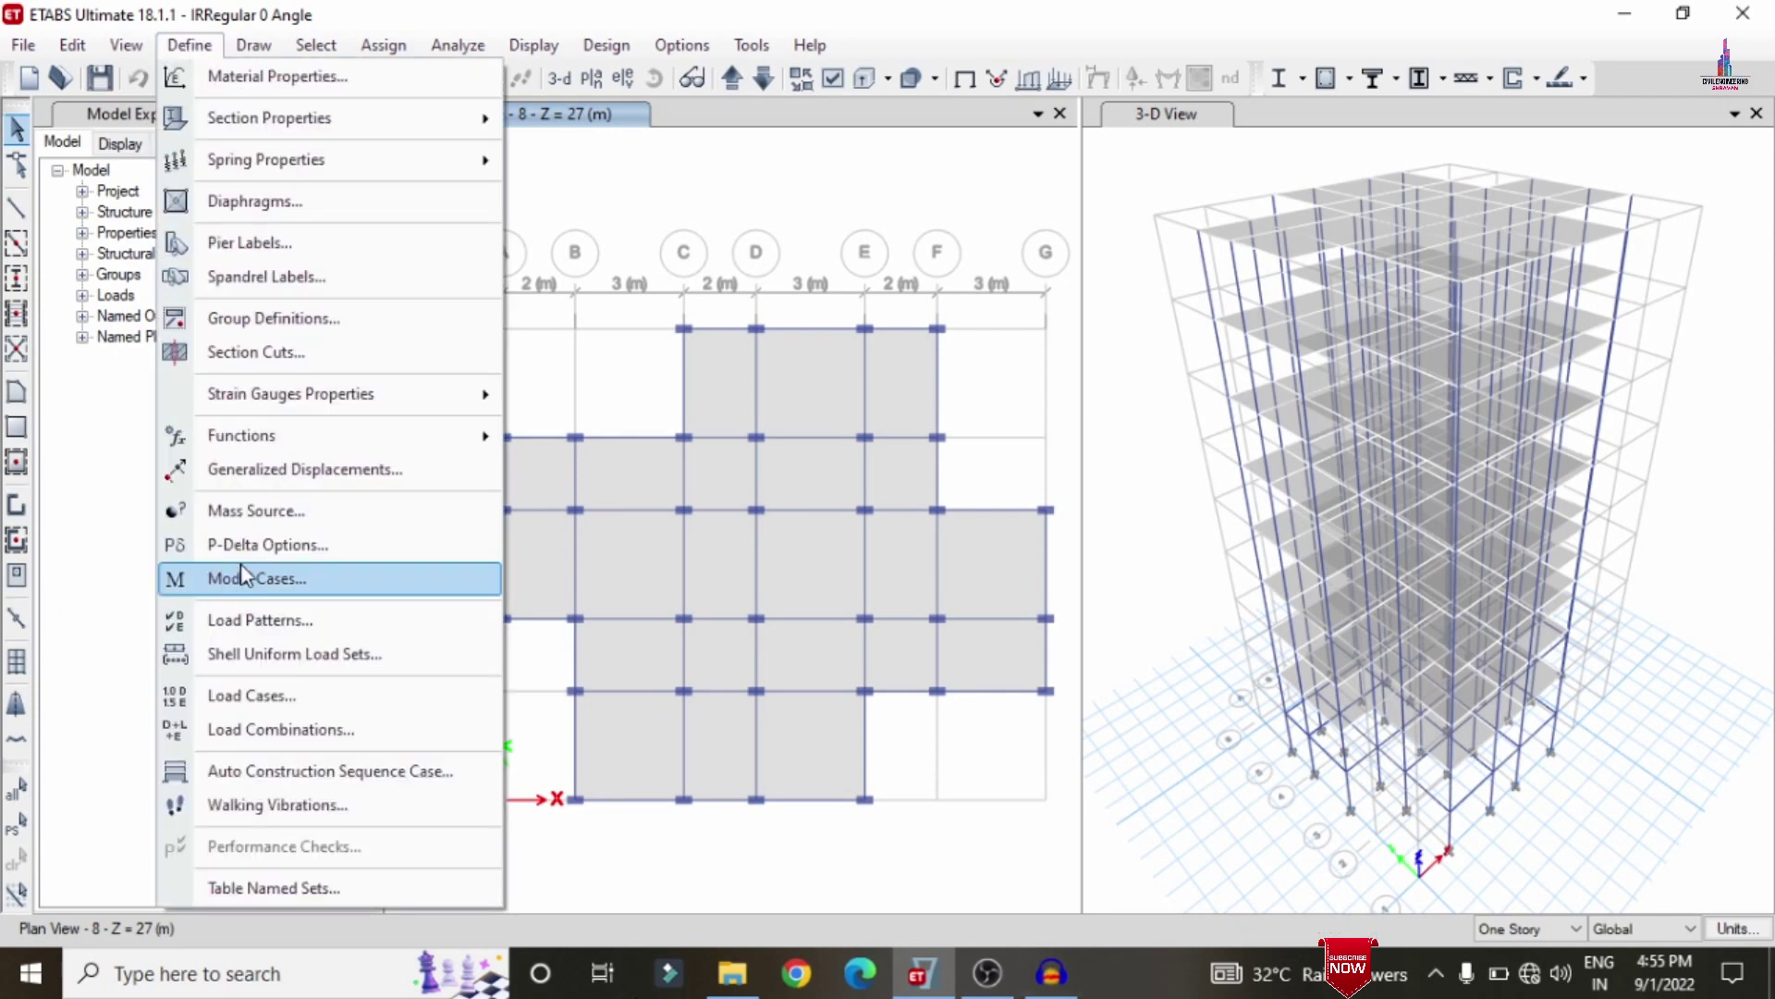
pyautogui.click(259, 621)
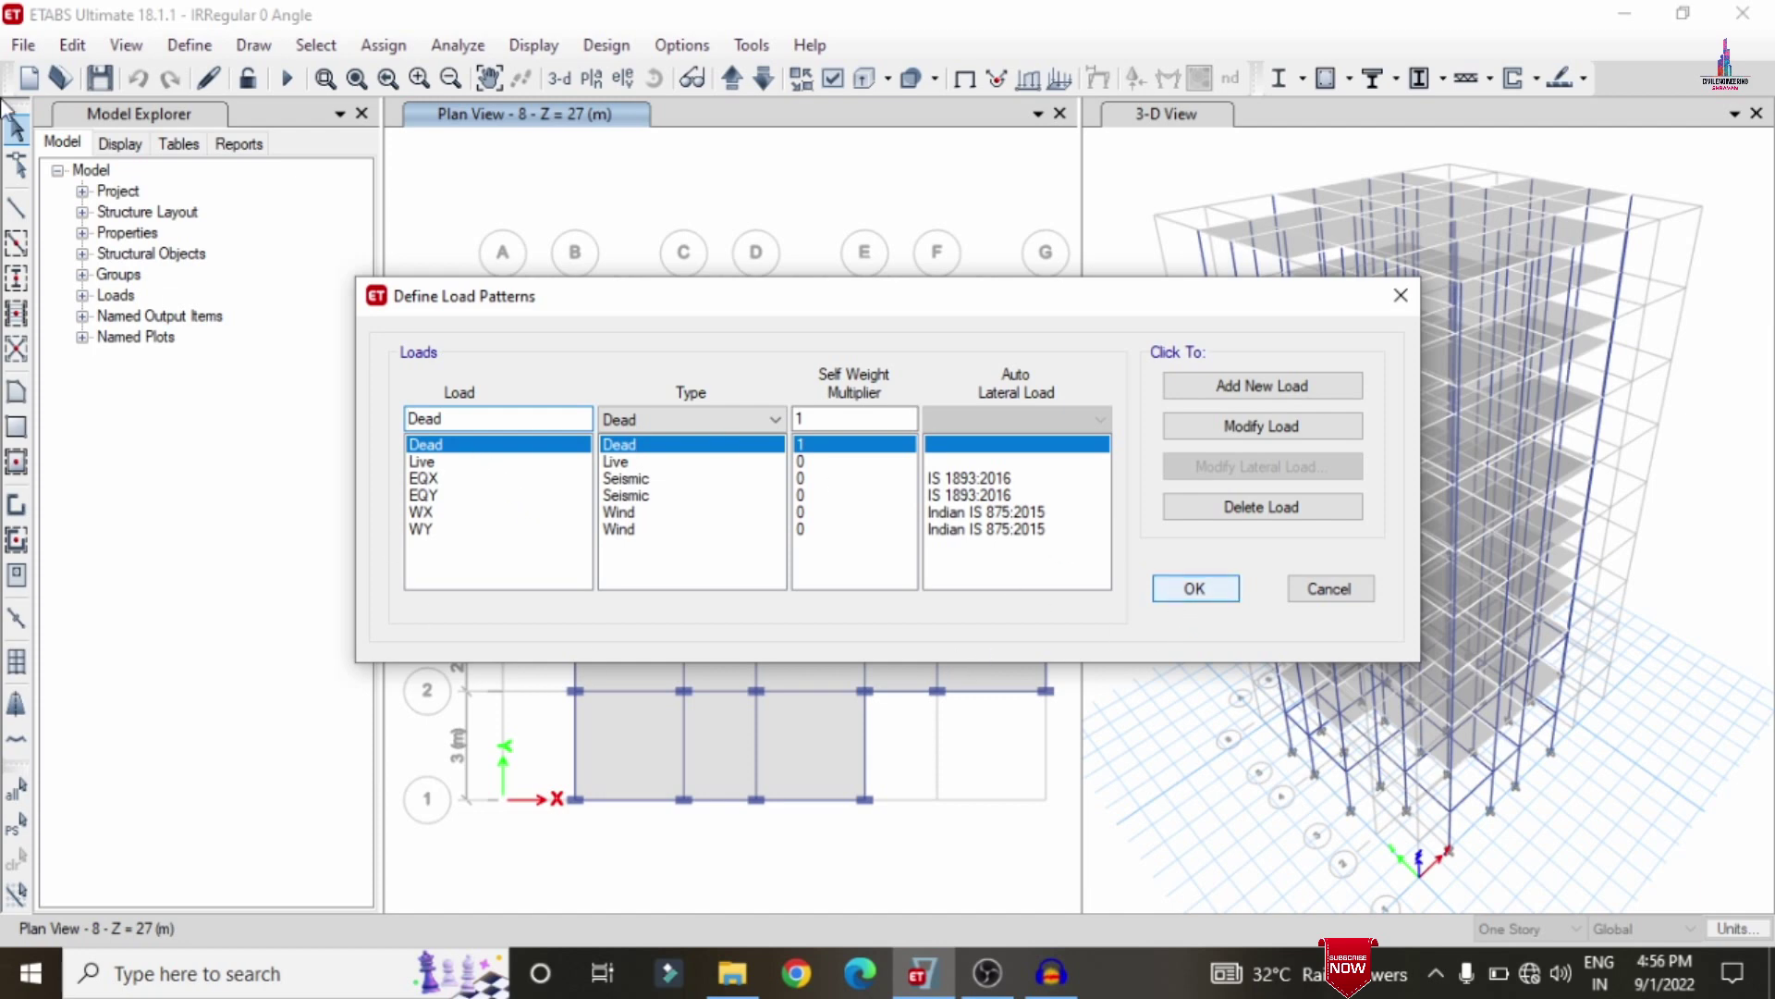
pyautogui.press('Return')
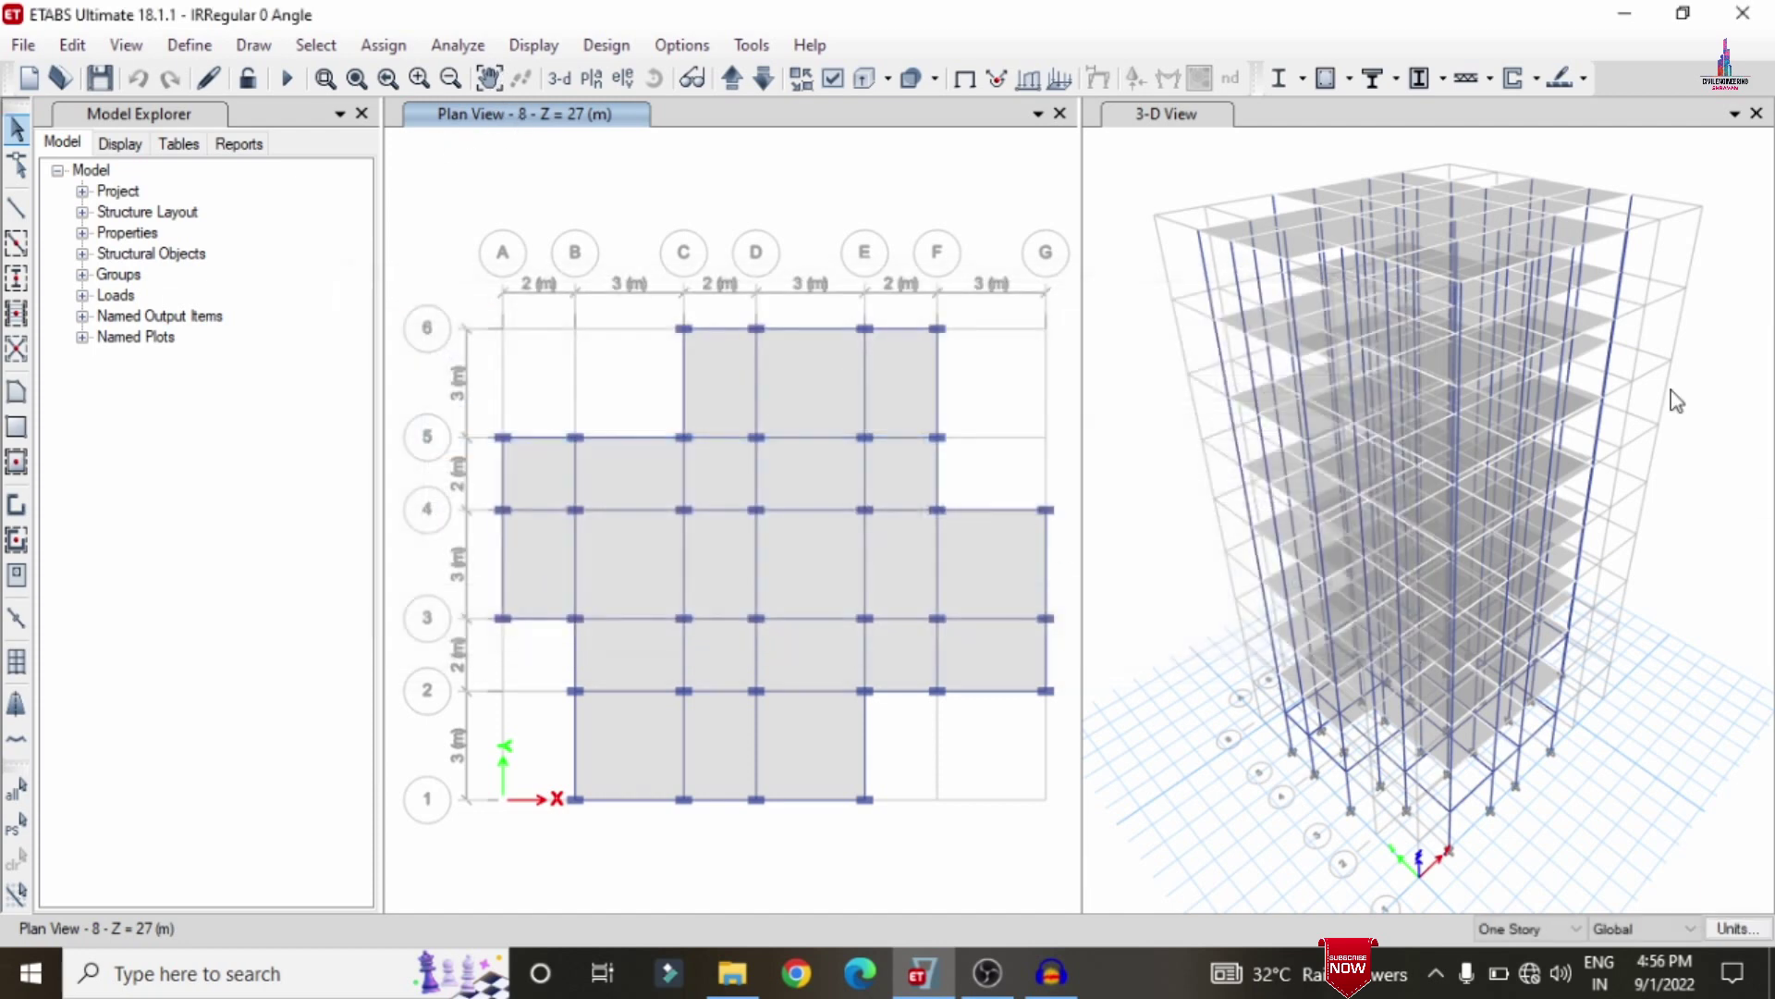
pyautogui.click(457, 44)
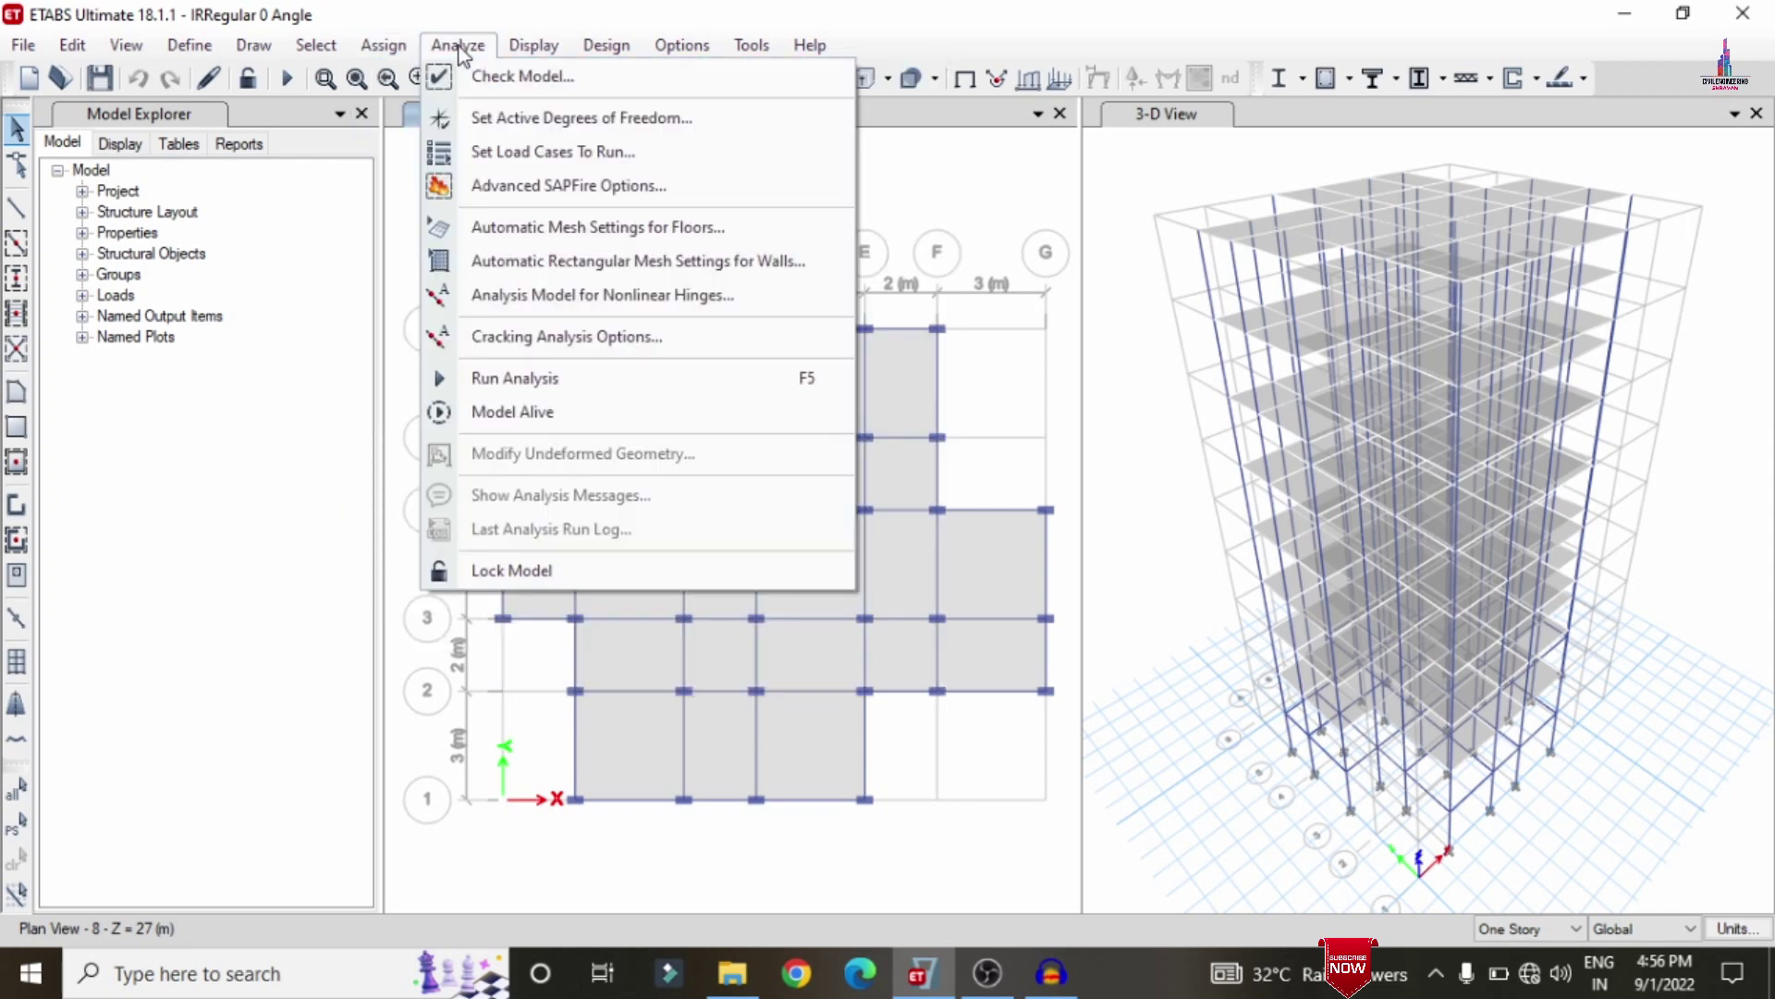
pyautogui.click(555, 151)
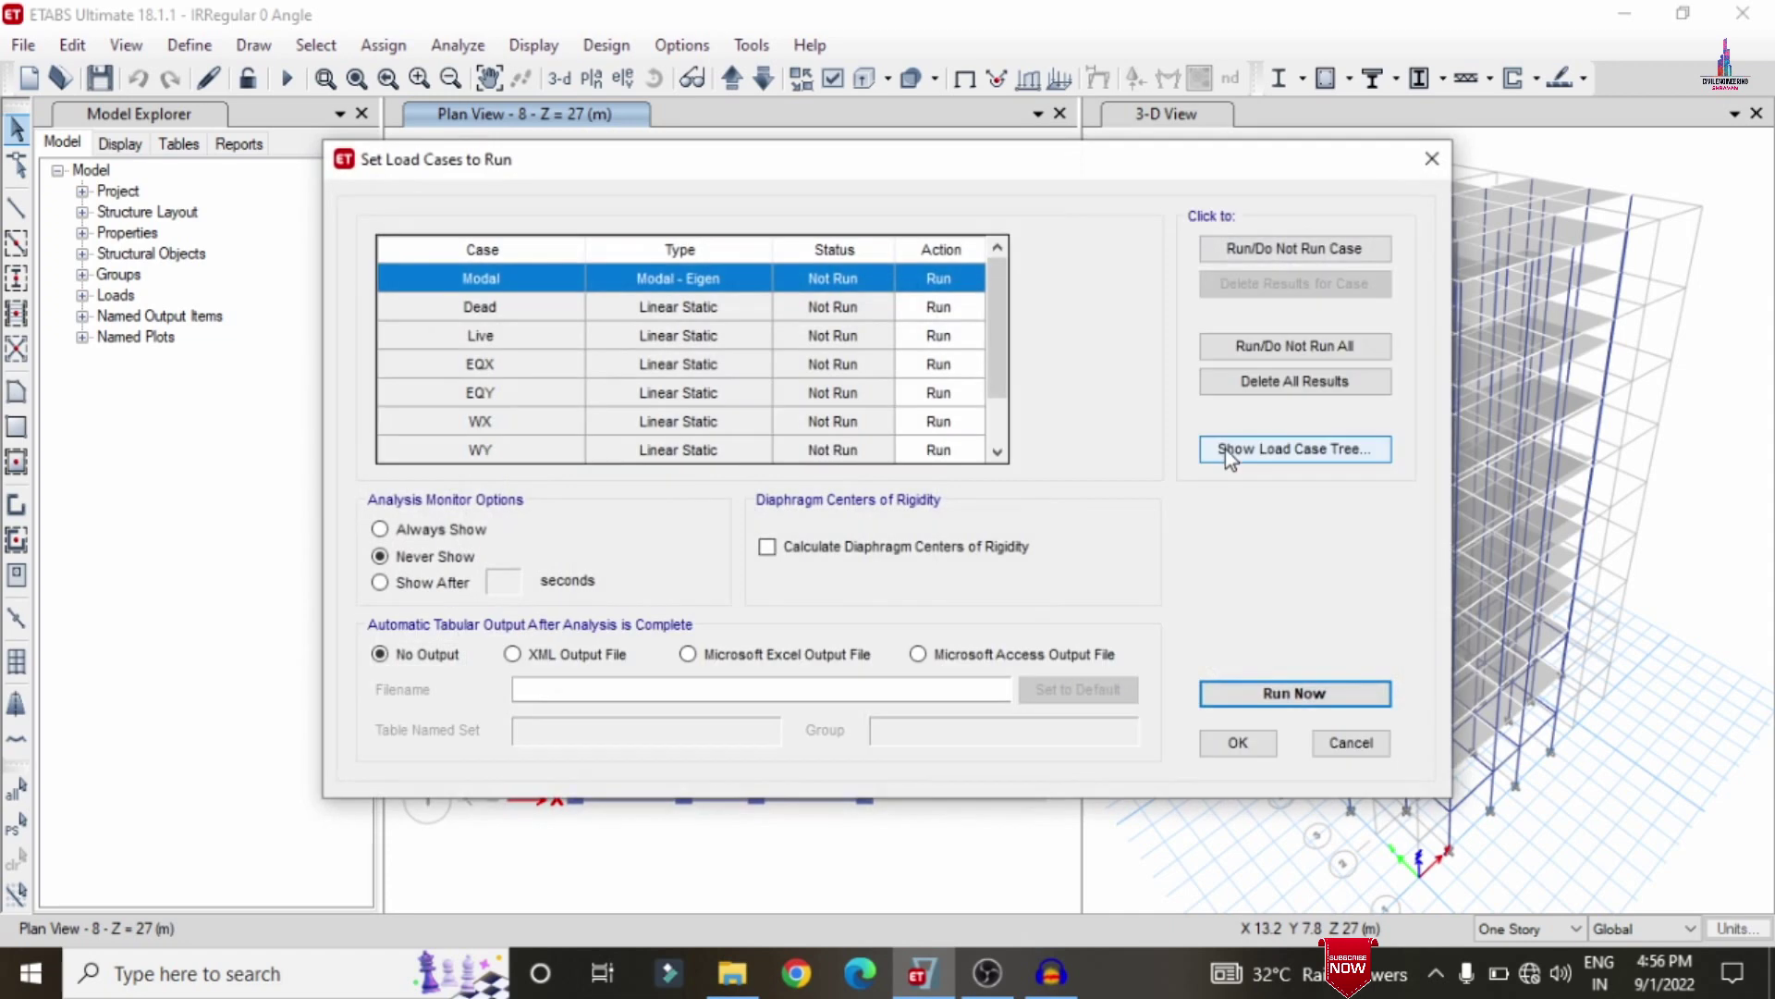
pyautogui.click(1294, 694)
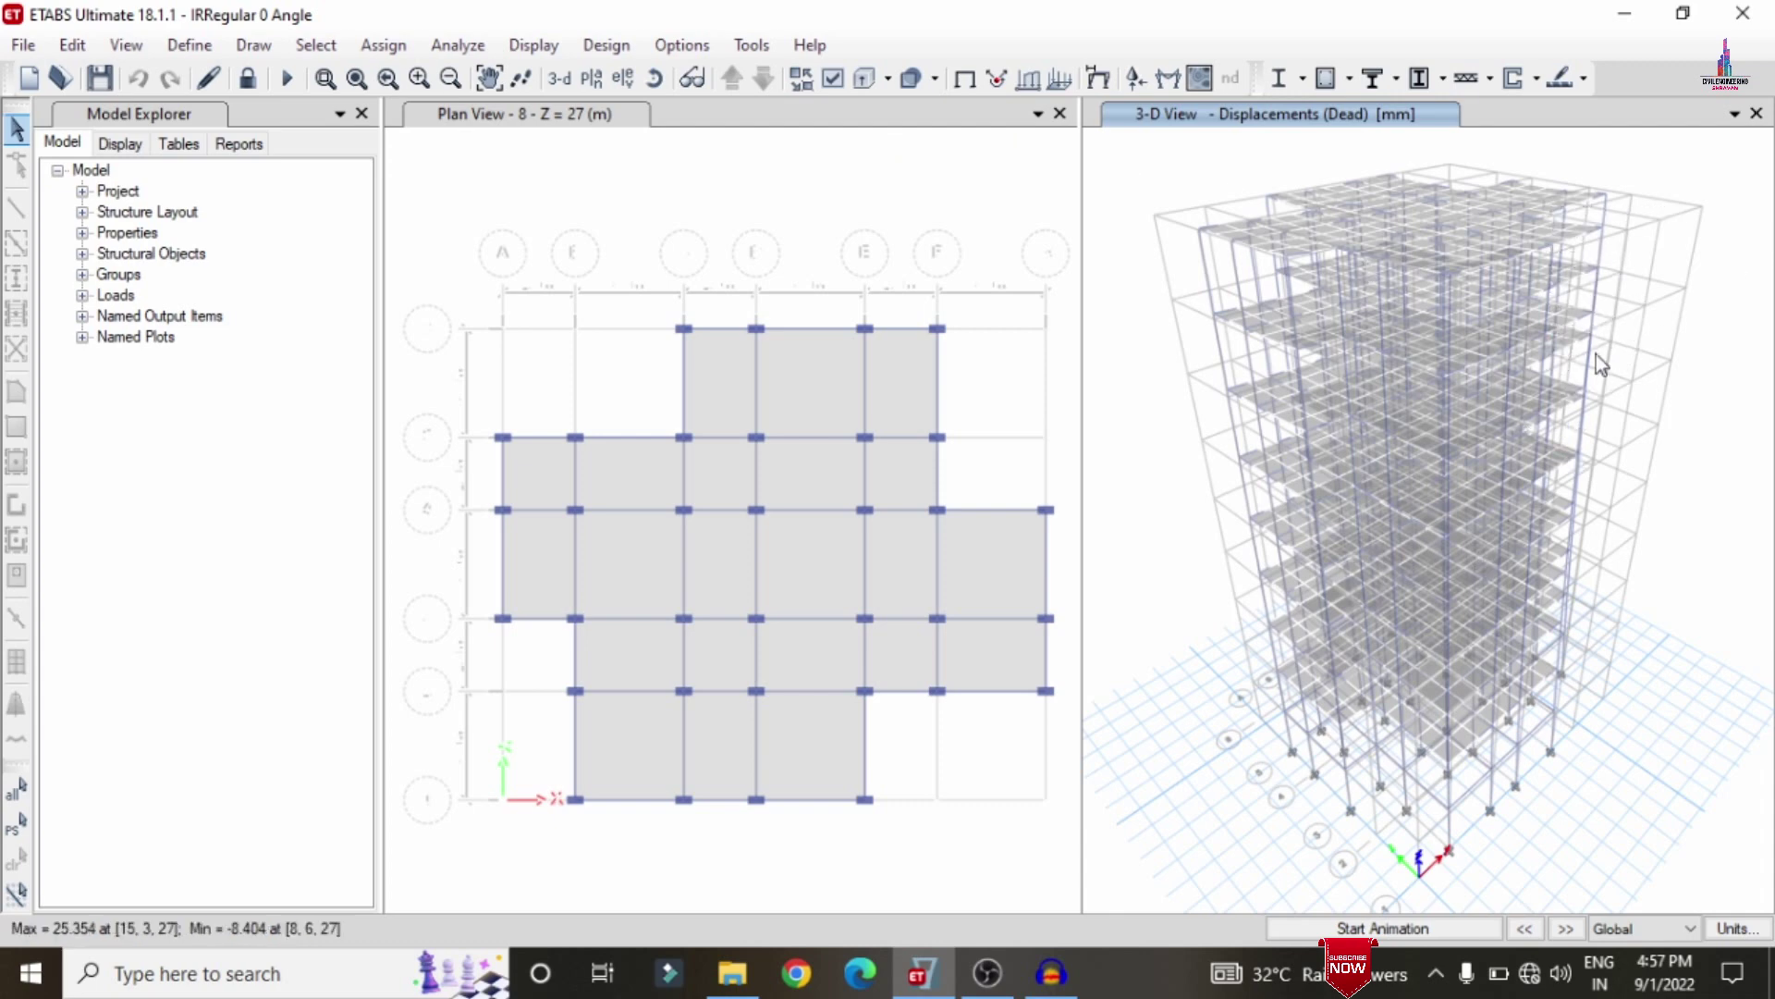
# Step: Display the Dead-case Shear 2-2 frame force diagram on the 3-D view
pyautogui.moveTo(1419, 374)
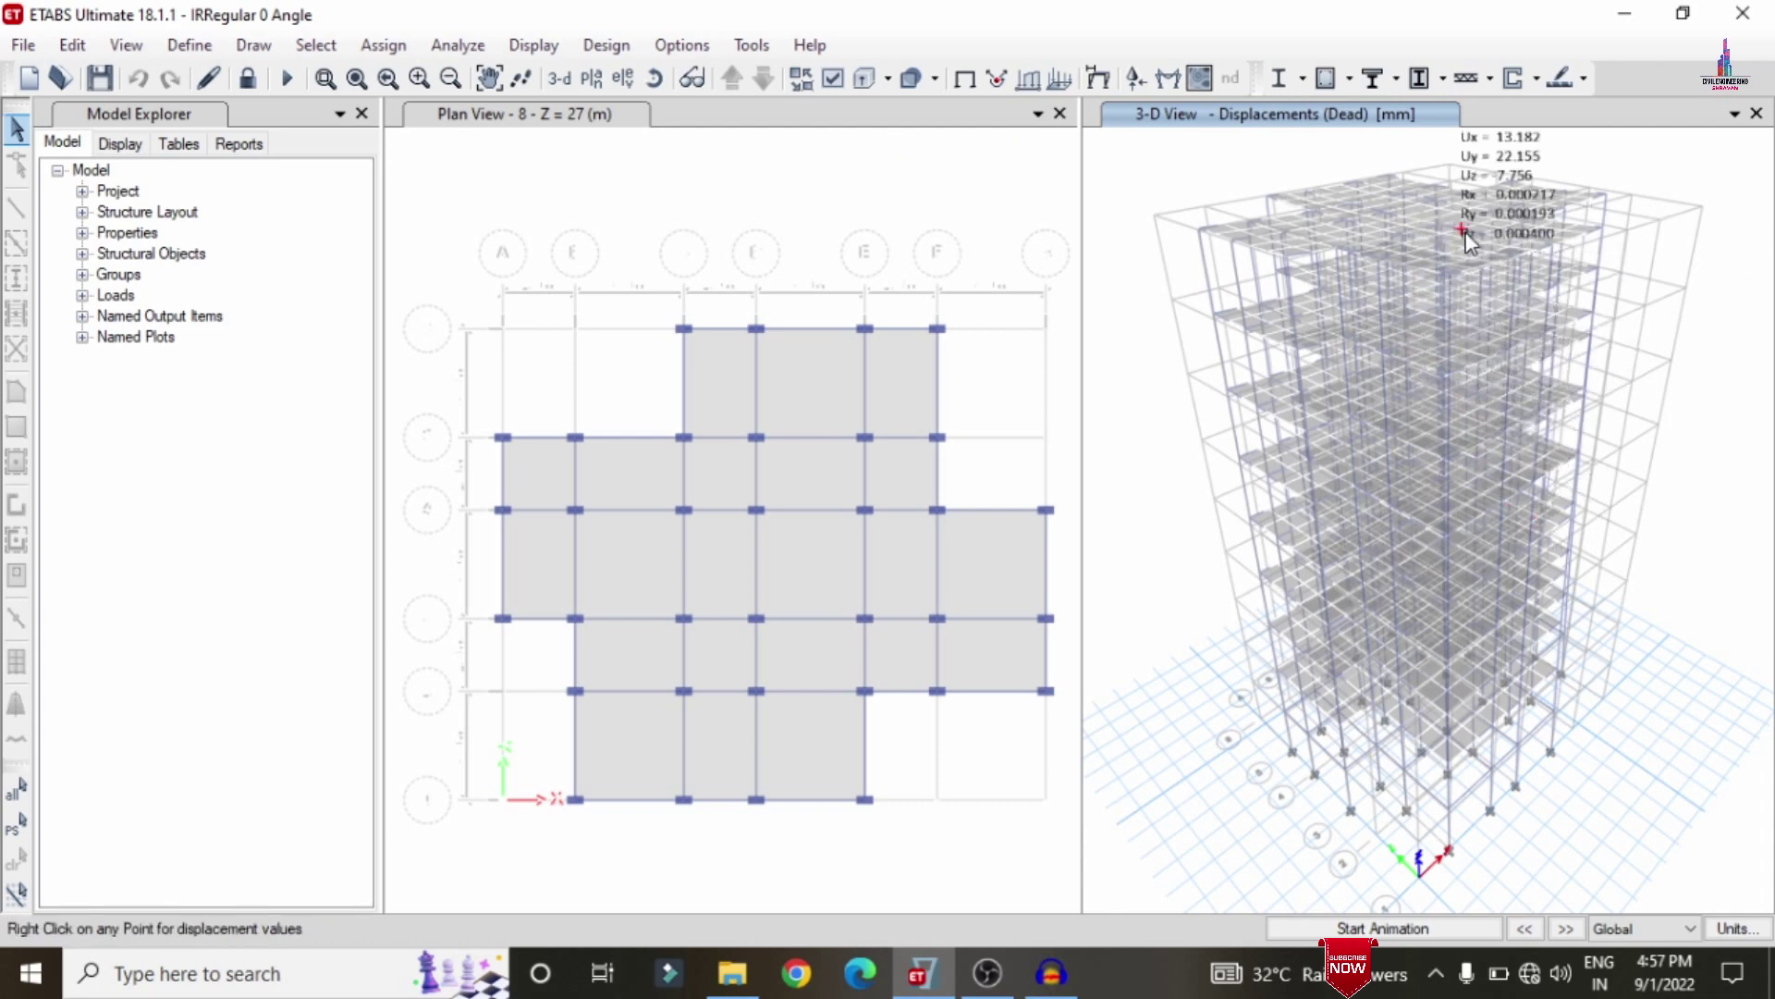
pyautogui.moveTo(1398, 569)
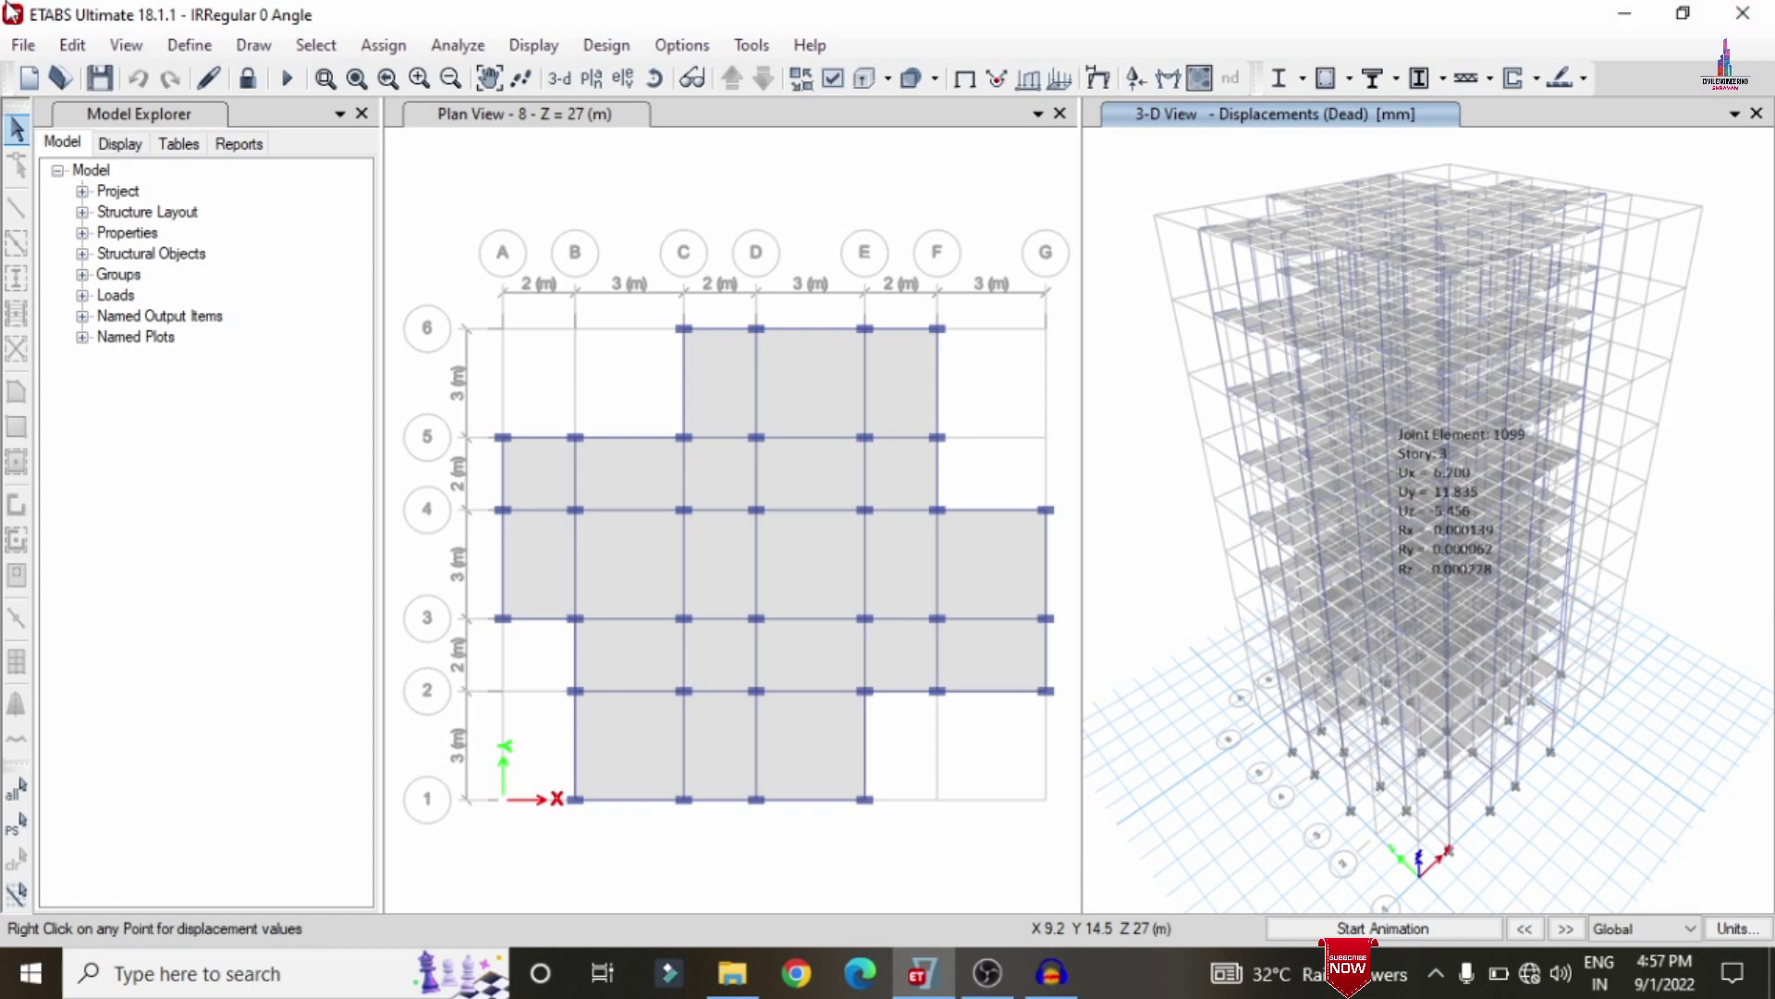
pyautogui.click(529, 44)
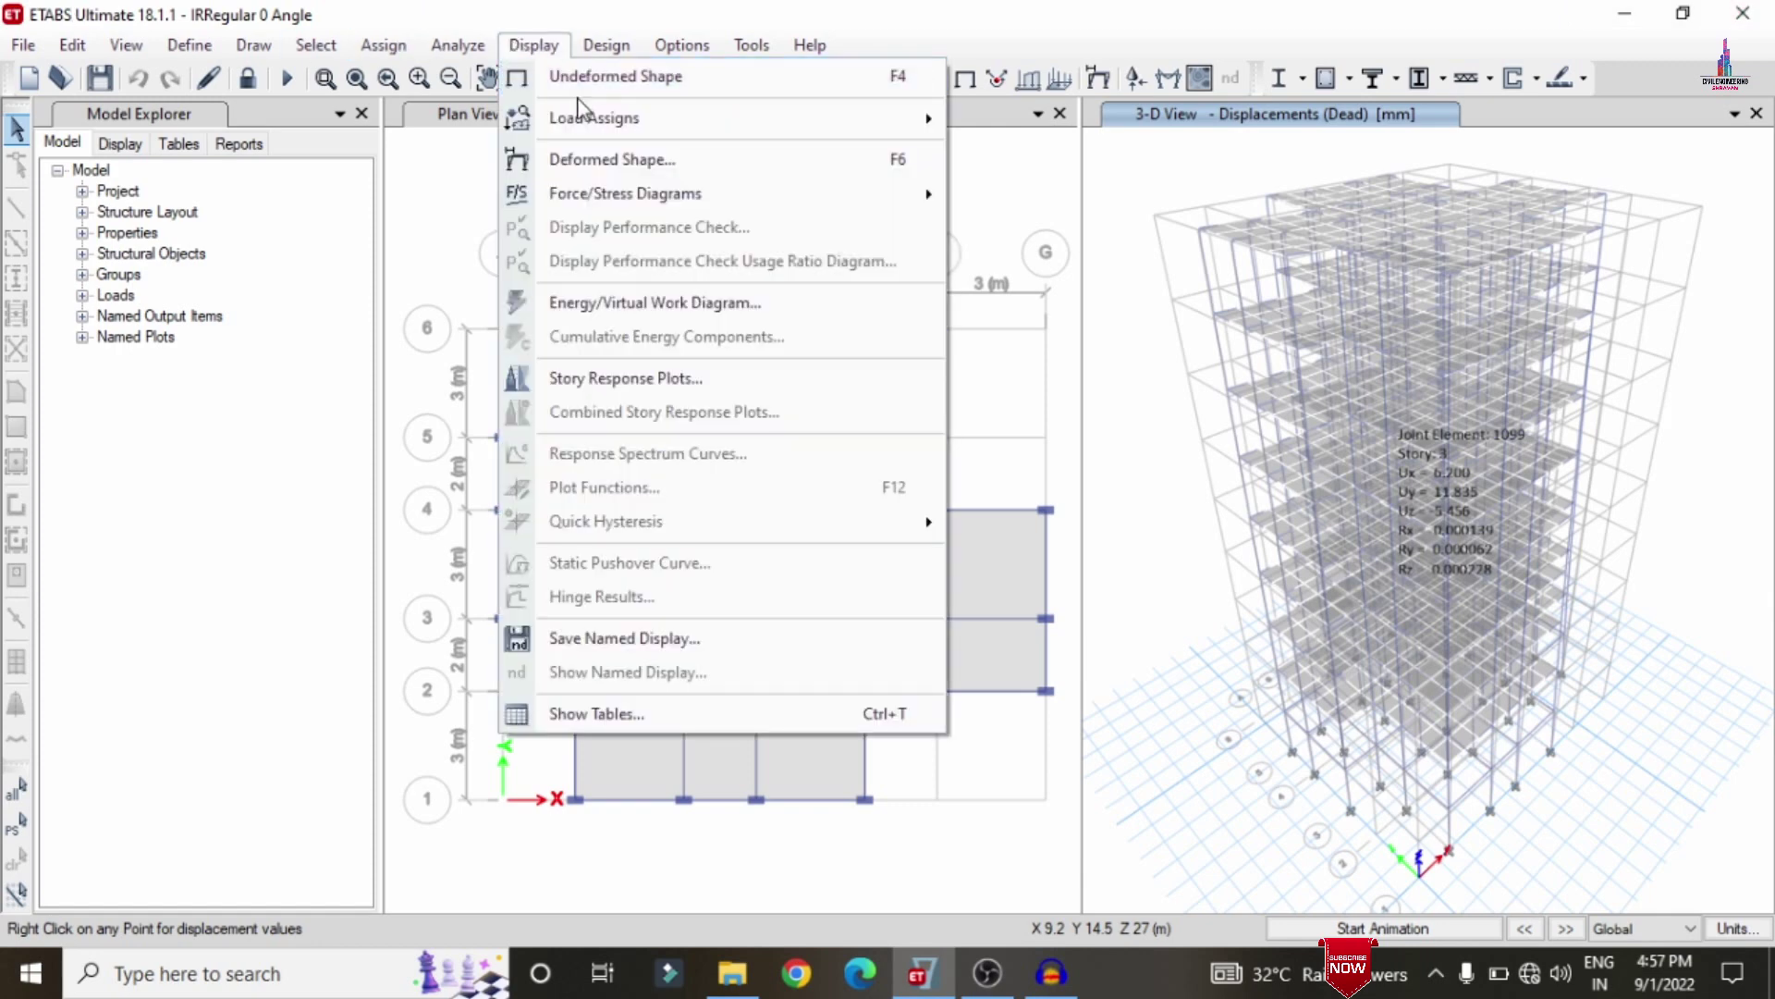
pyautogui.moveTo(633, 211)
pyautogui.click(1000, 268)
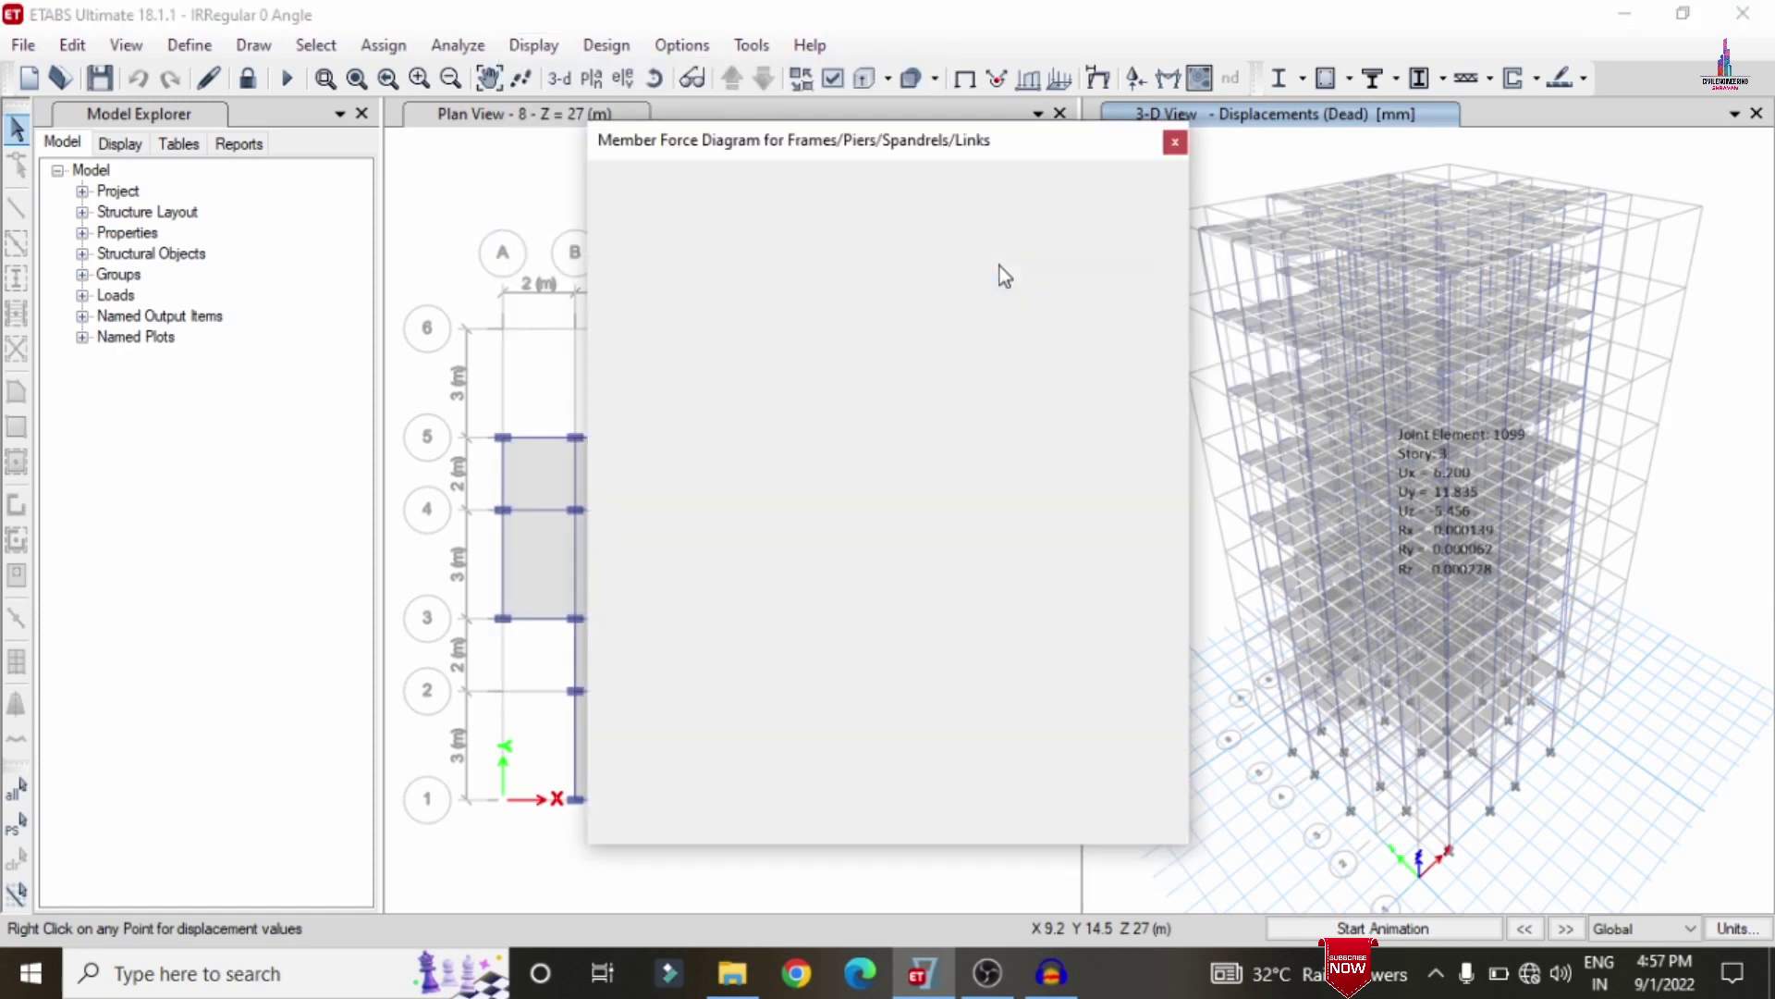
pyautogui.click(700, 374)
pyautogui.click(1007, 804)
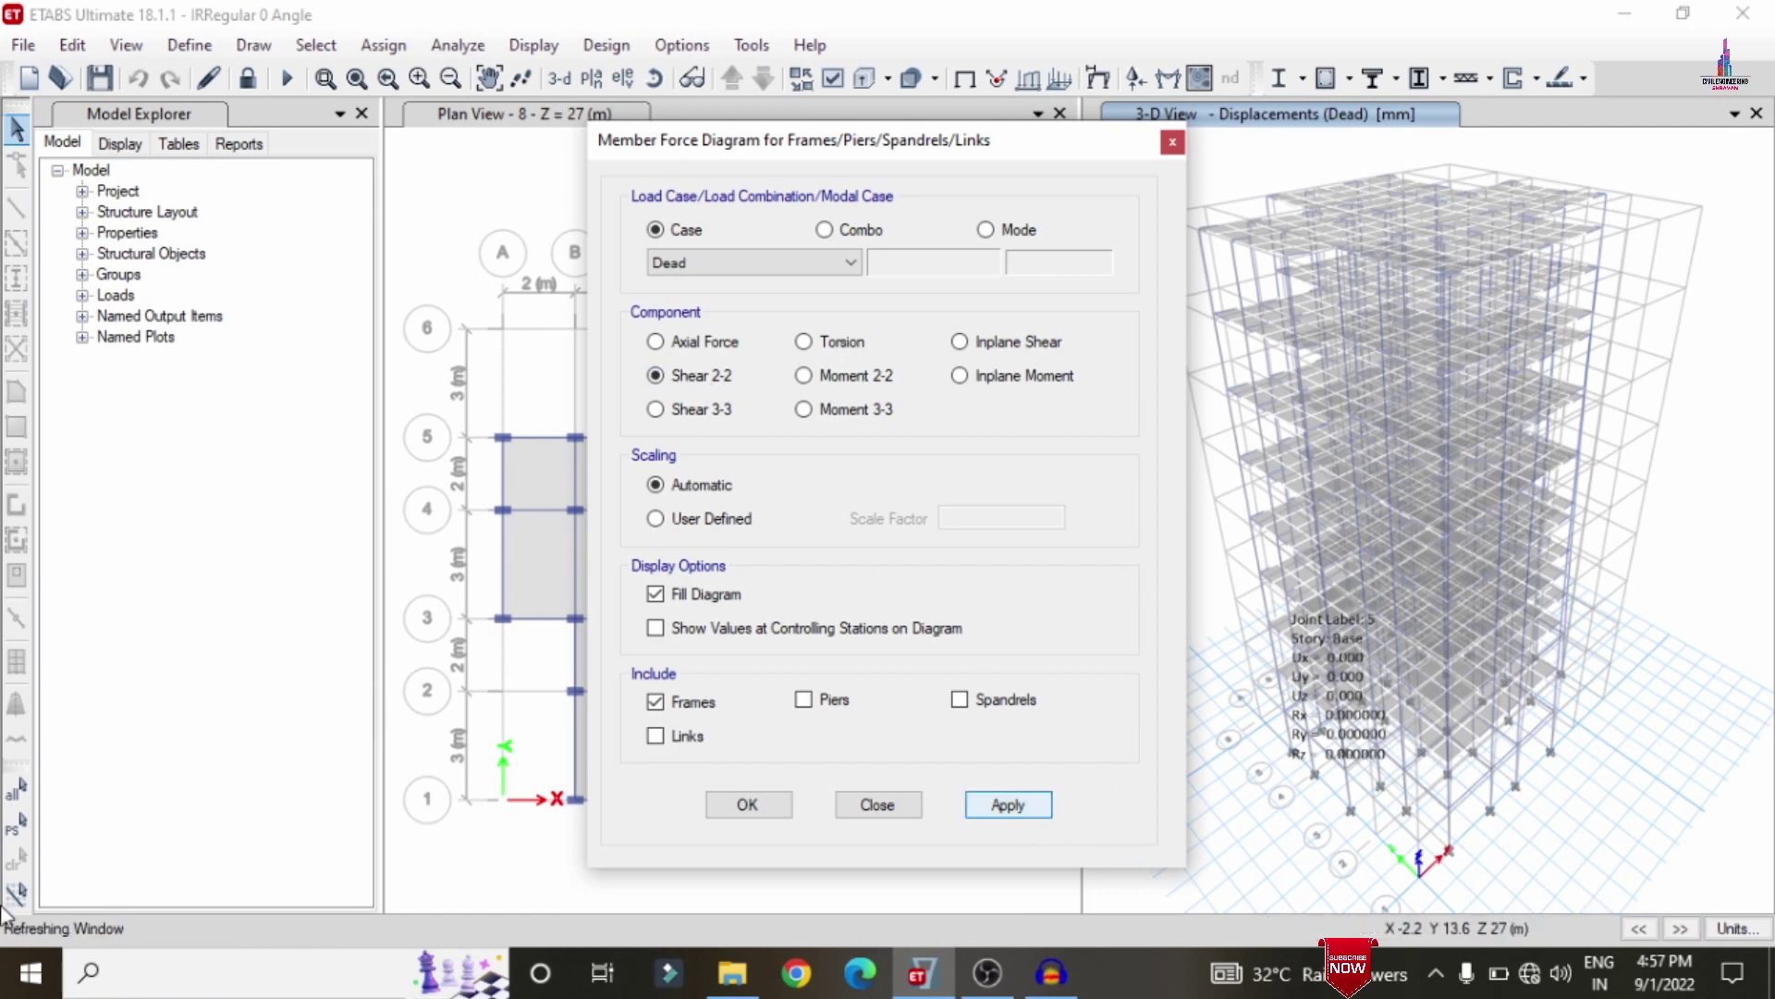
# Step: Switch the frame diagram to Moment 3-3, then to Torsion, and close the dialog
pyautogui.click(804, 409)
pyautogui.click(1019, 801)
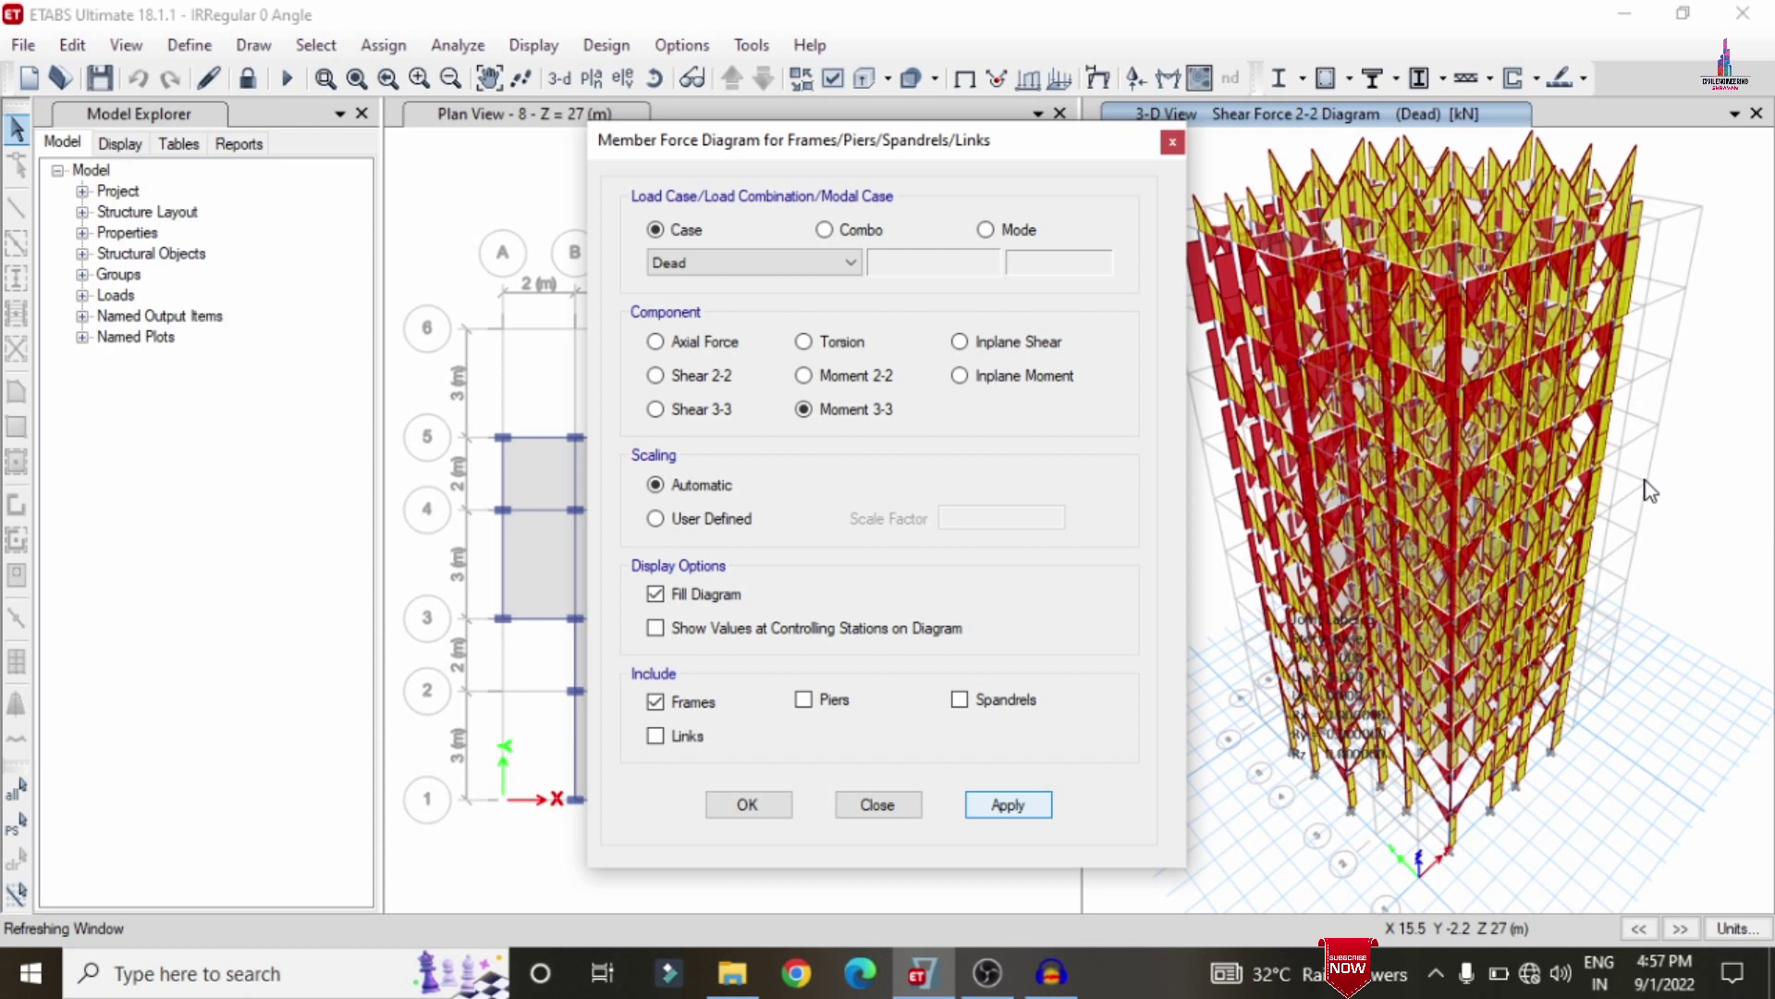
pyautogui.click(822, 341)
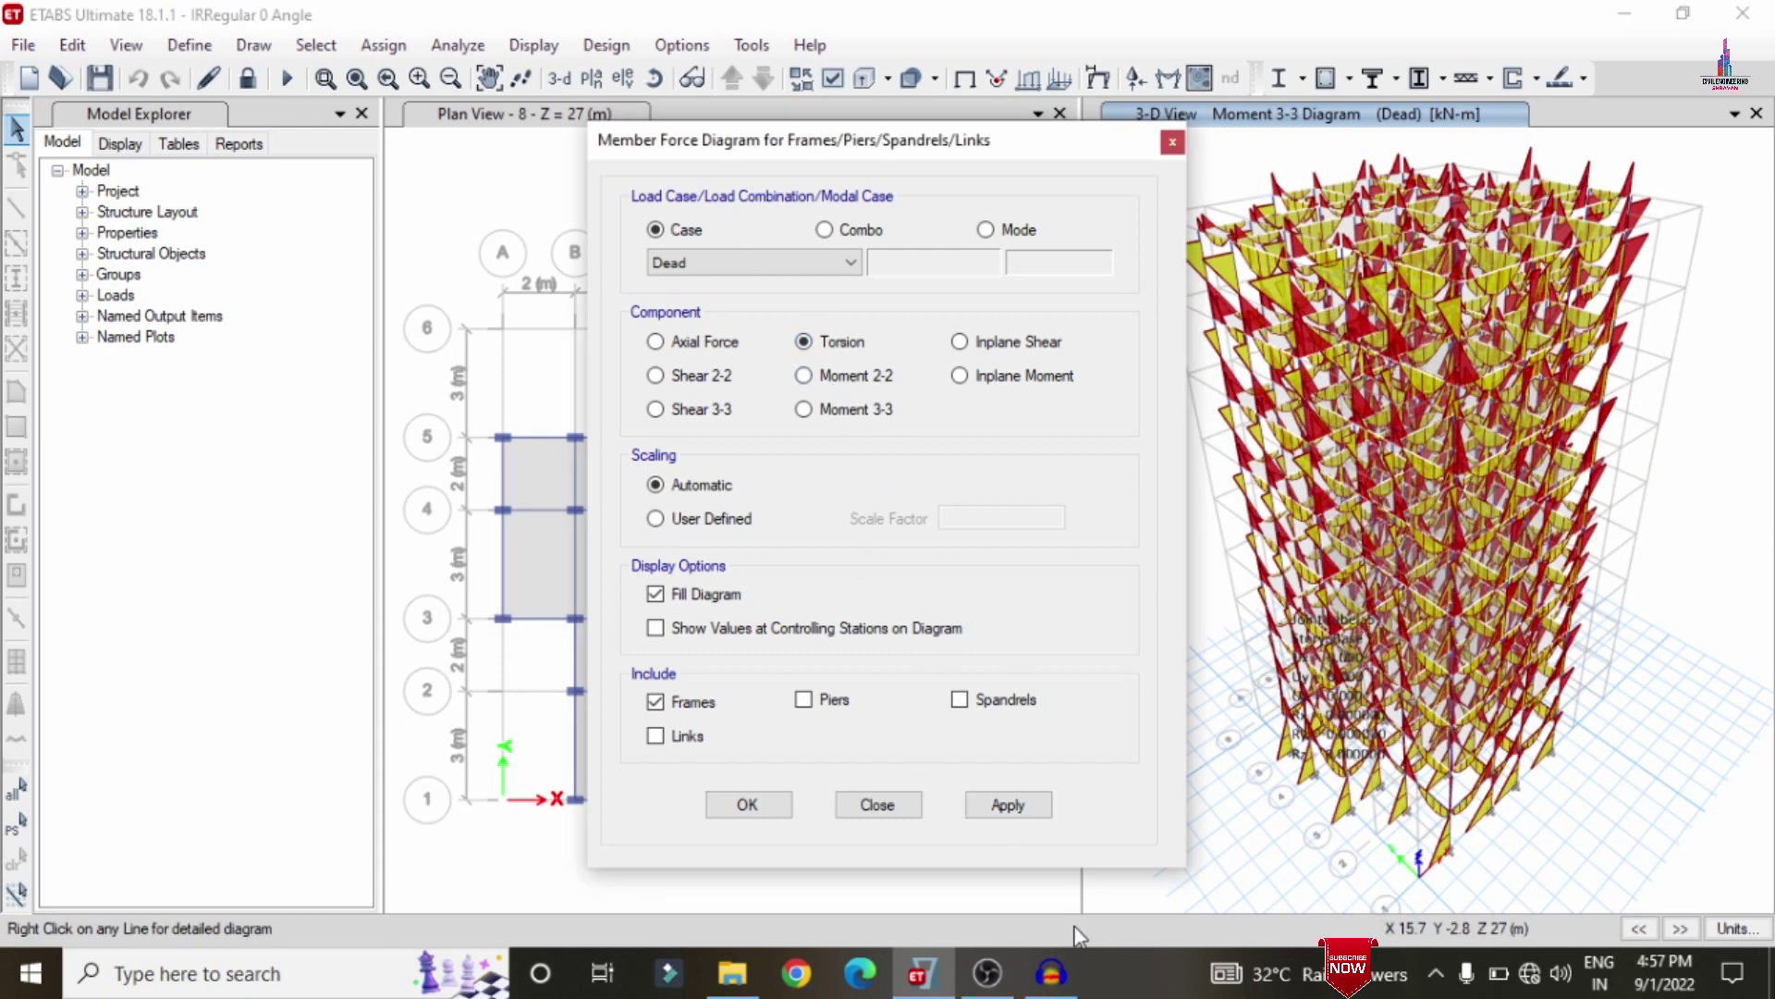
pyautogui.click(1017, 812)
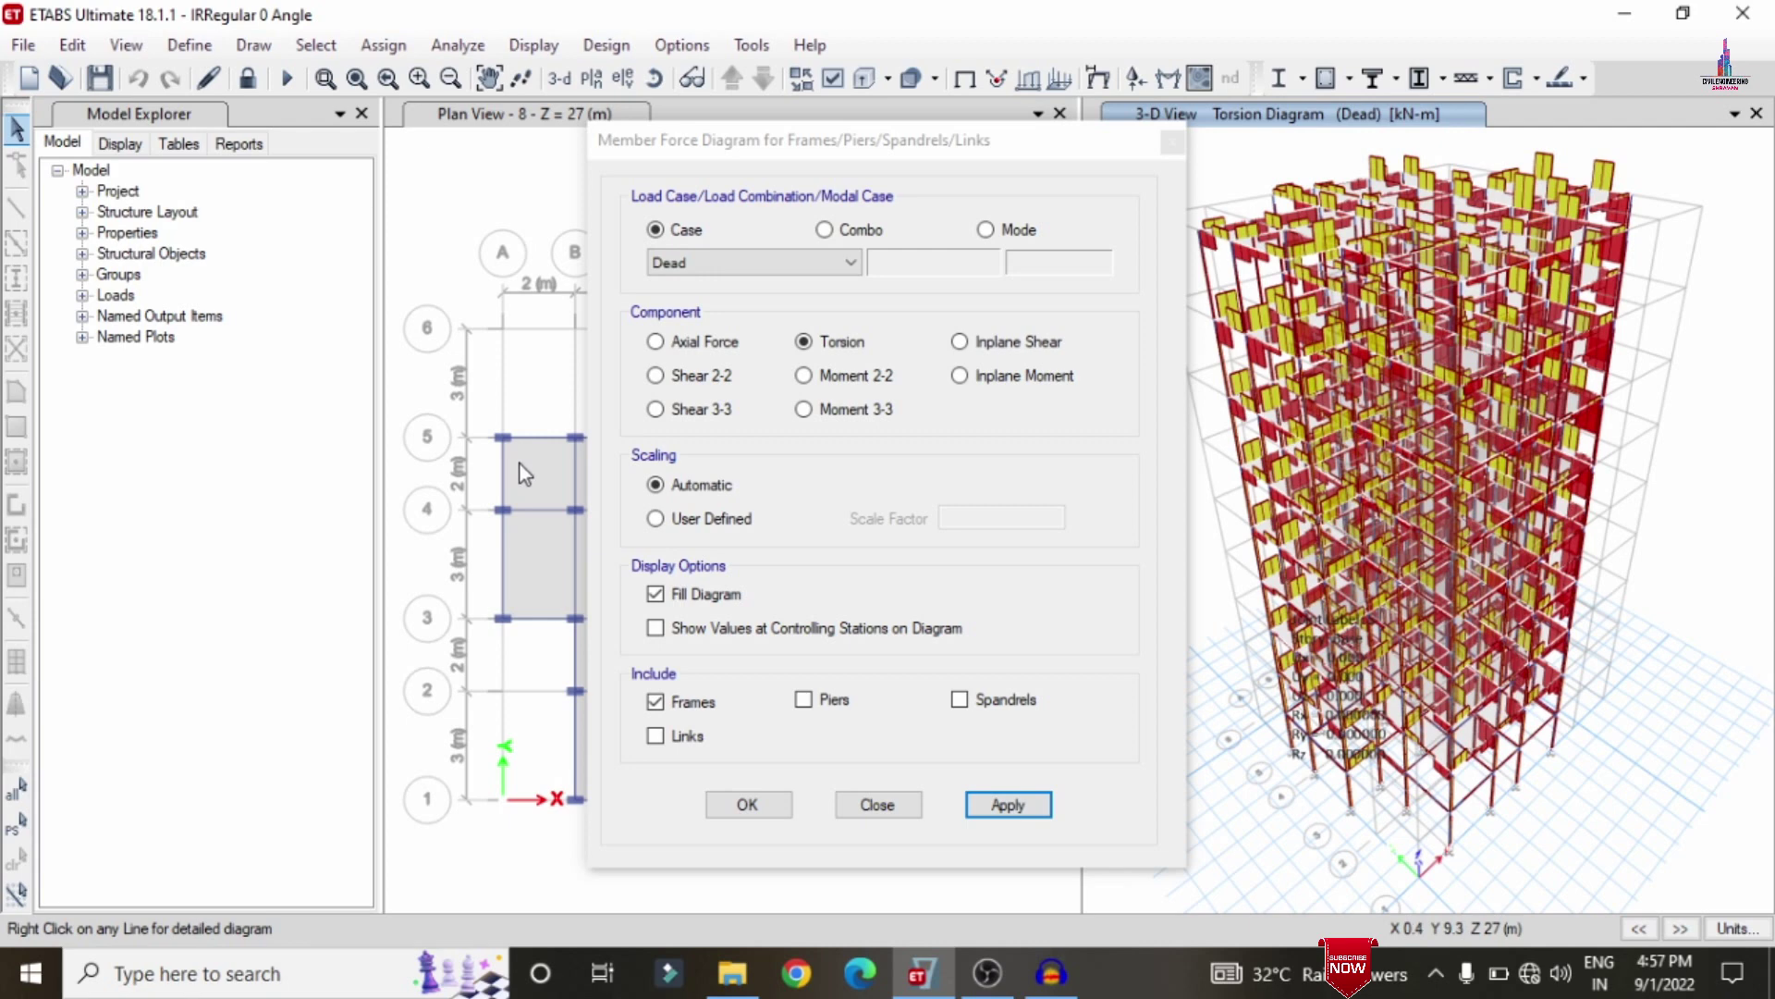
pyautogui.press('Escape')
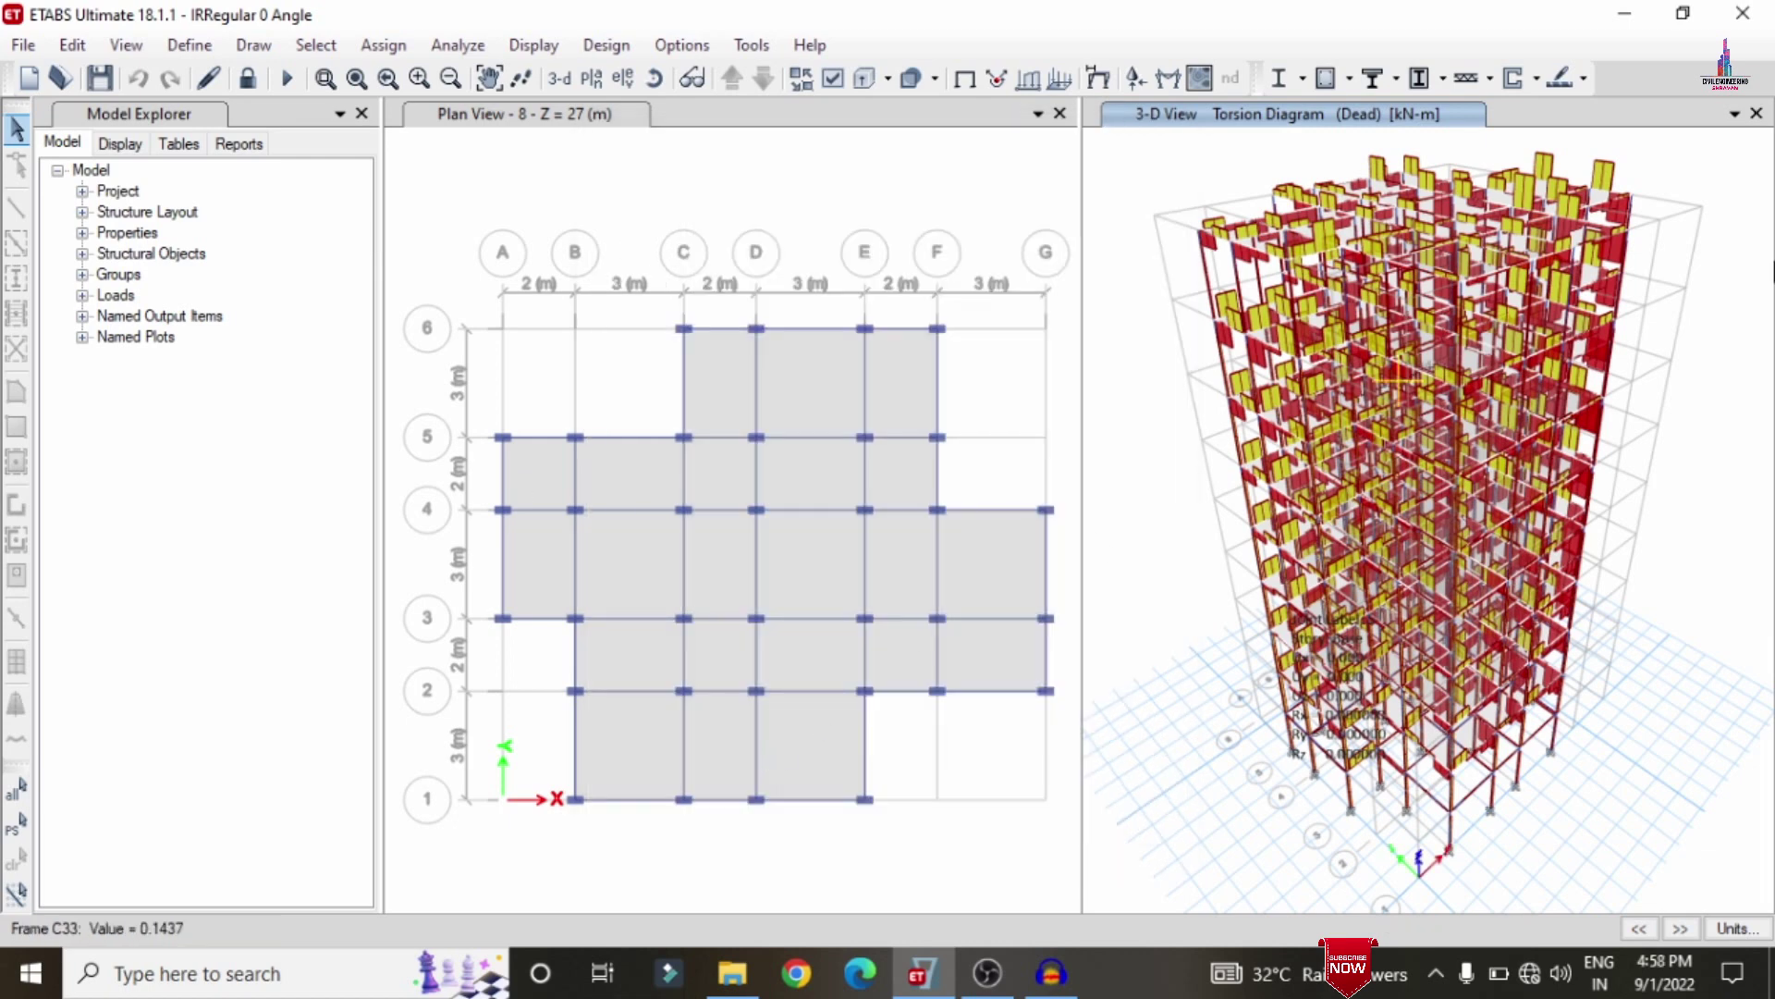
# Step: Unlock the model, confirming deletion of the analysis results
pyautogui.click(72, 44)
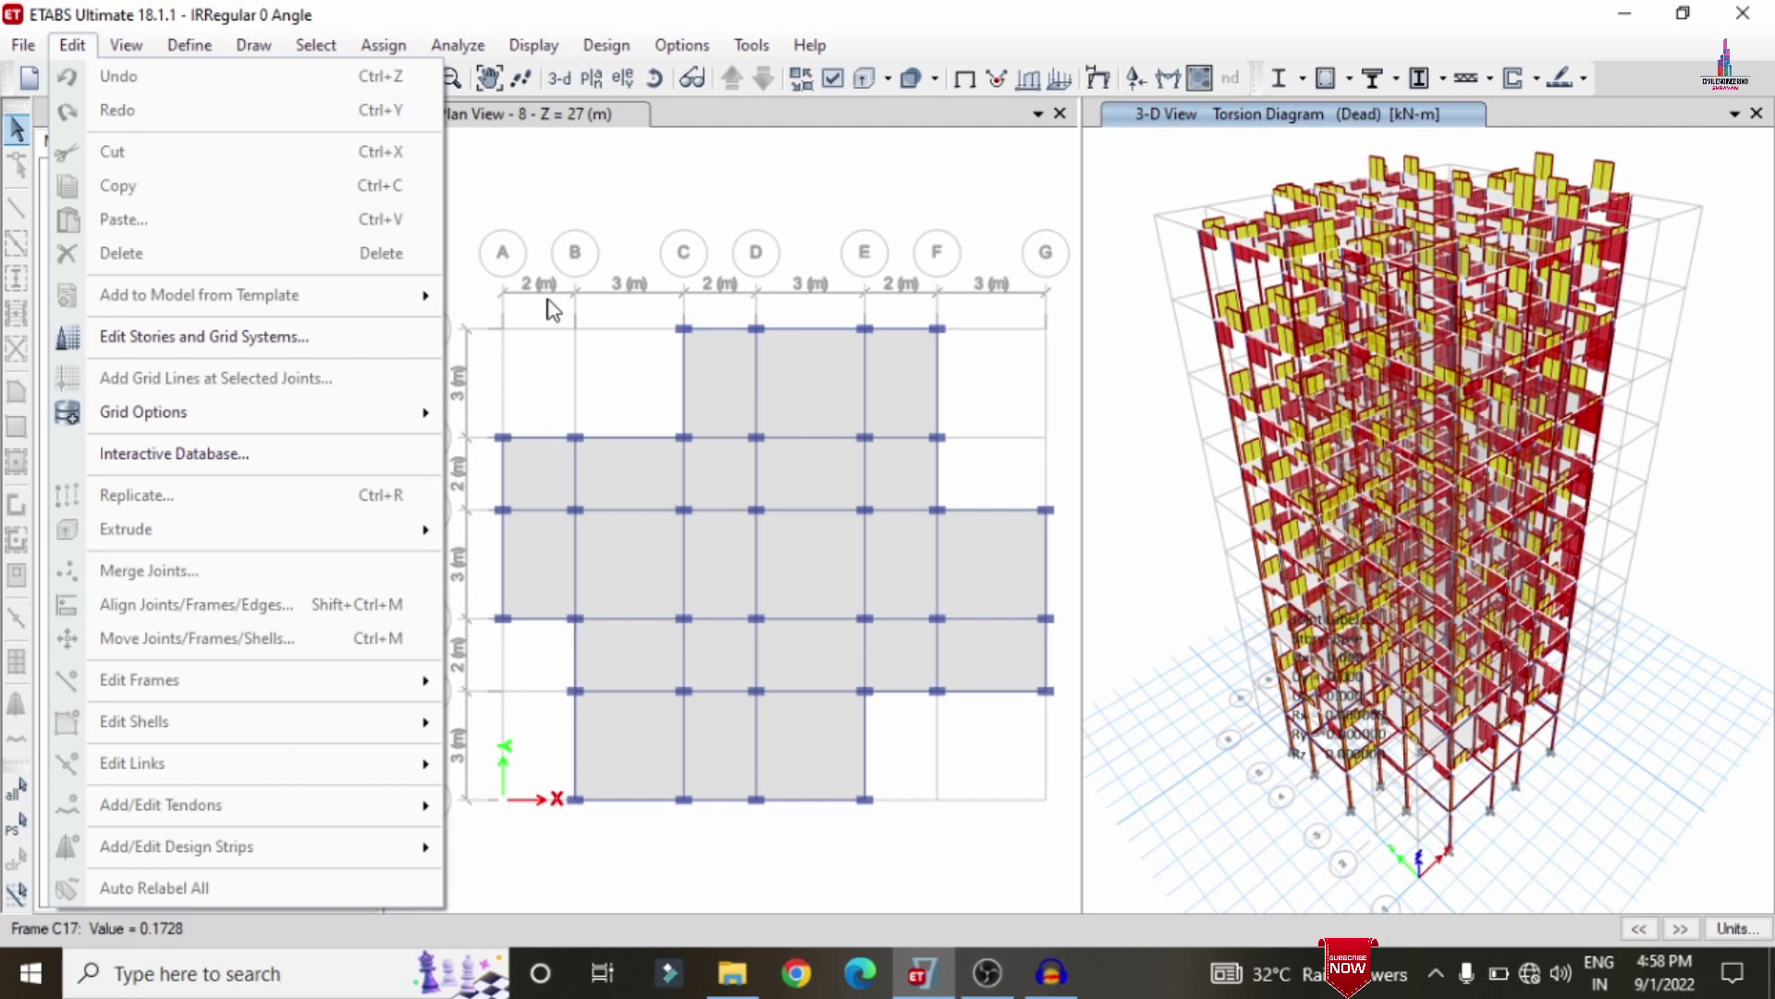
pyautogui.click(565, 190)
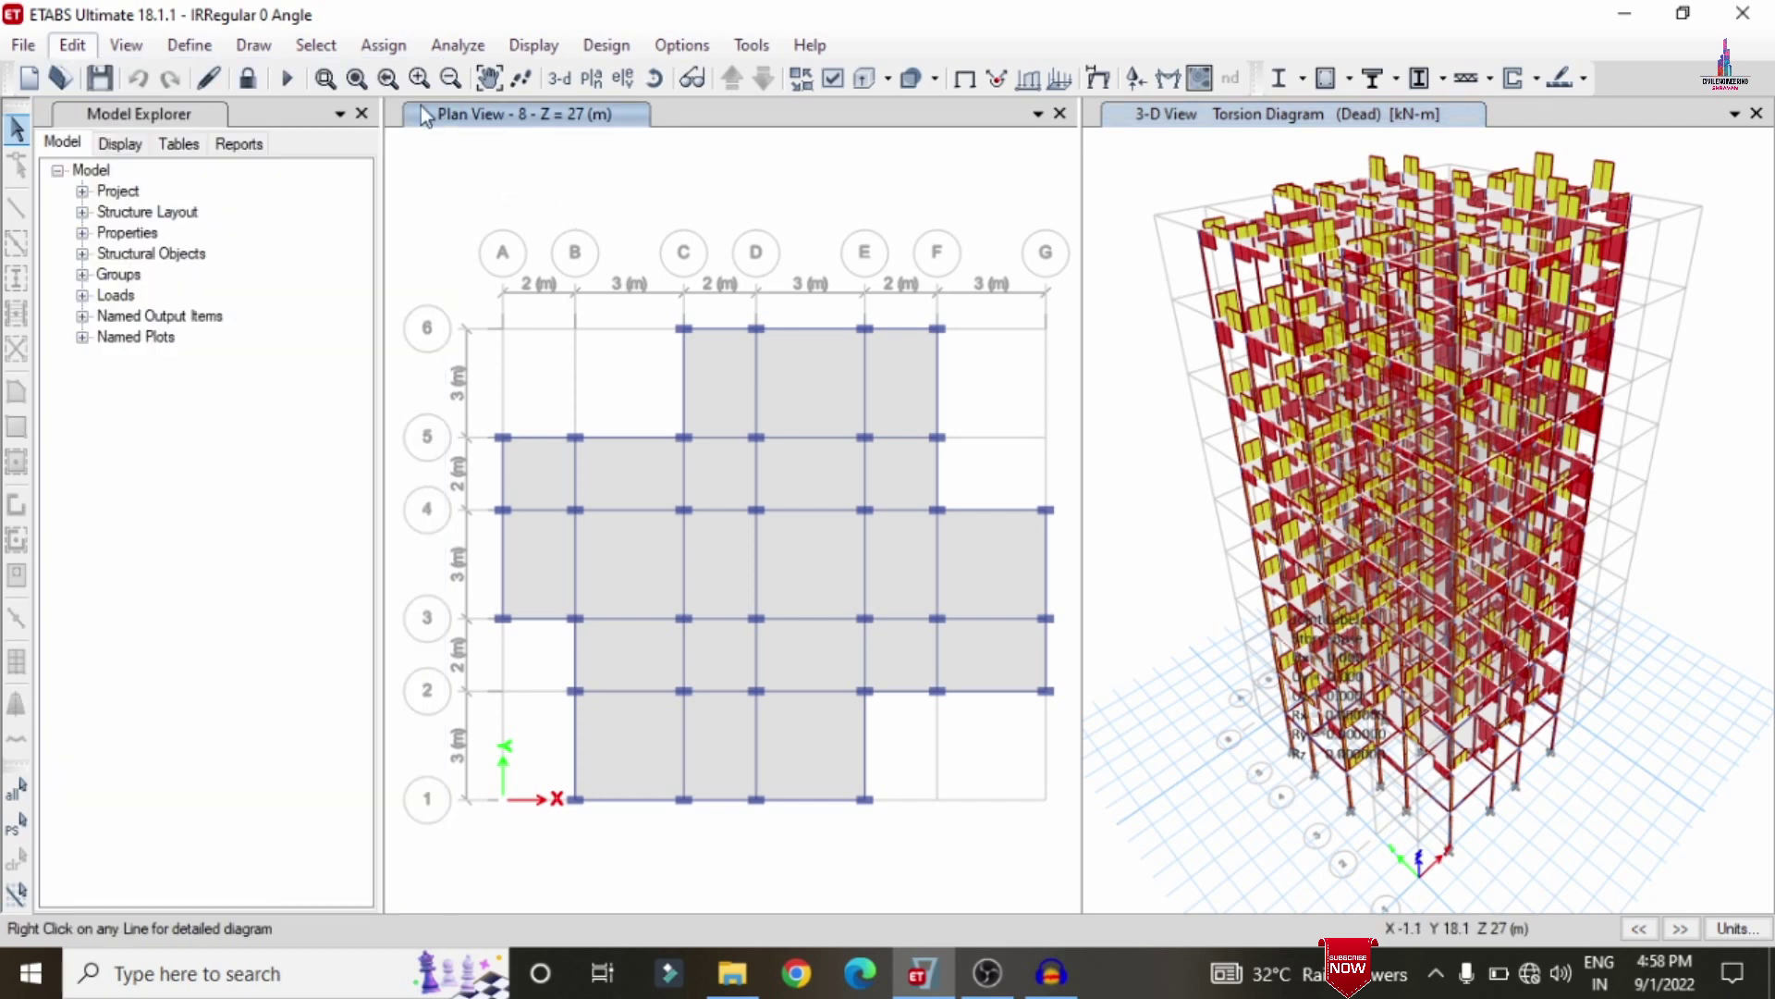
pyautogui.click(258, 85)
pyautogui.click(928, 580)
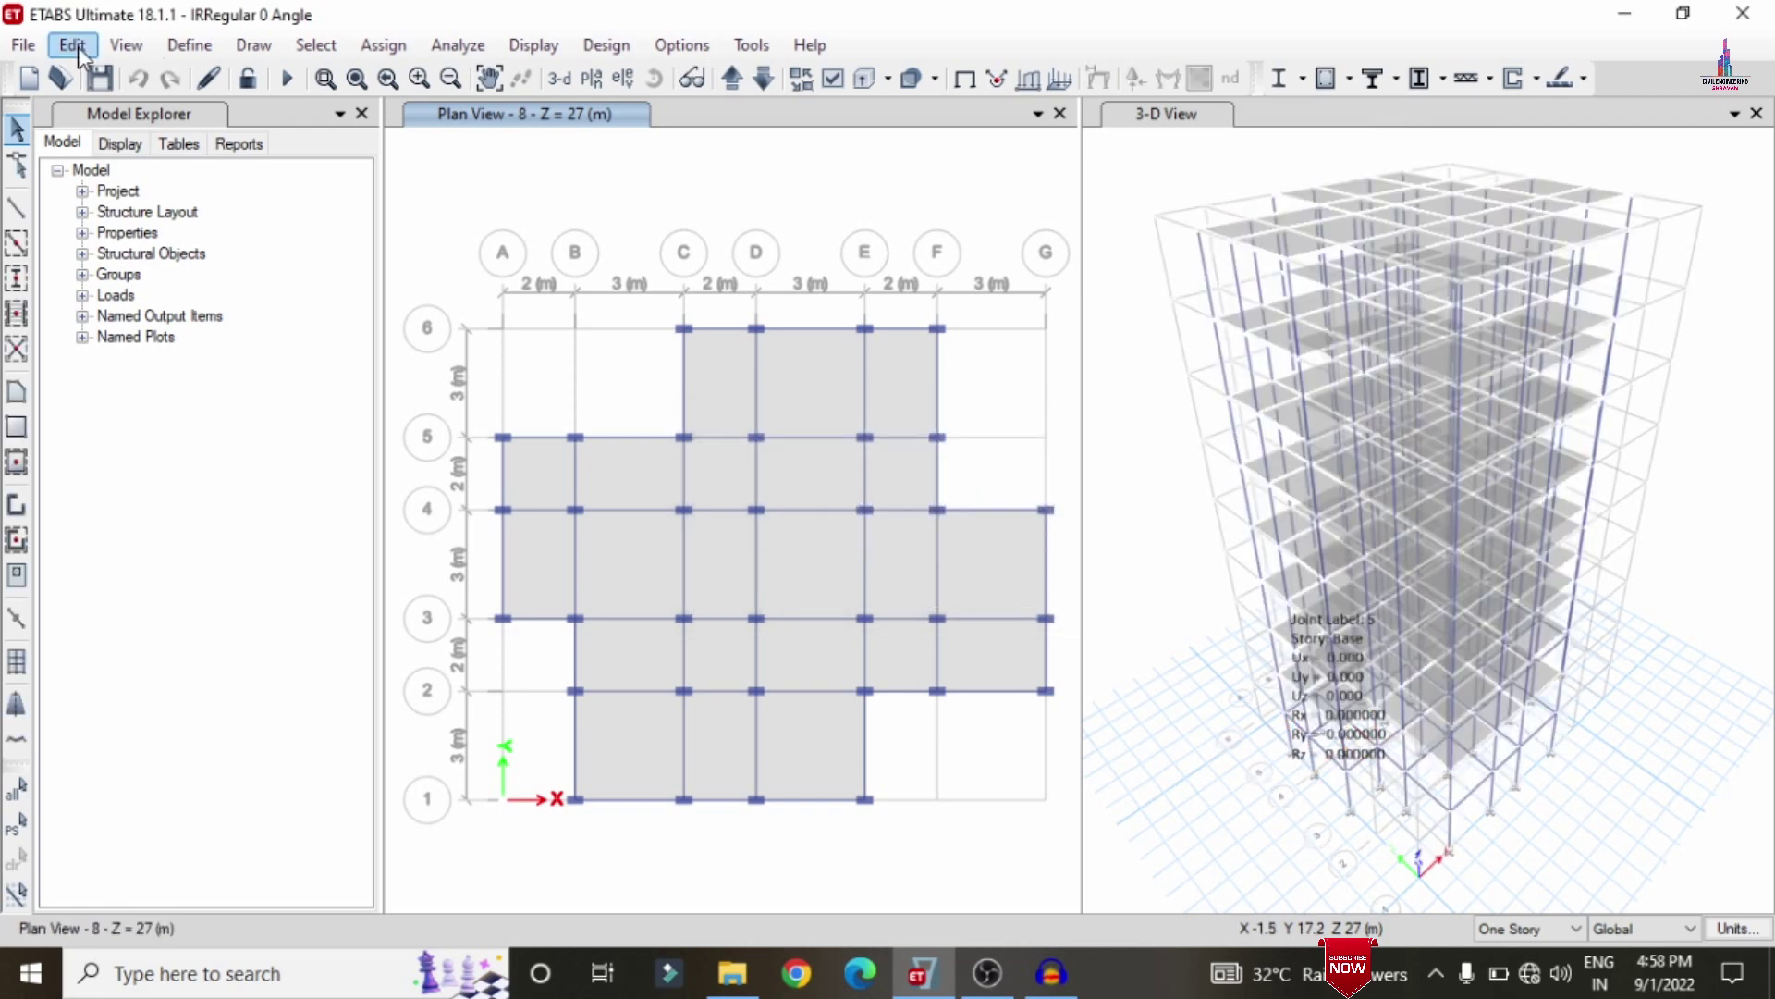
pyautogui.click(74, 46)
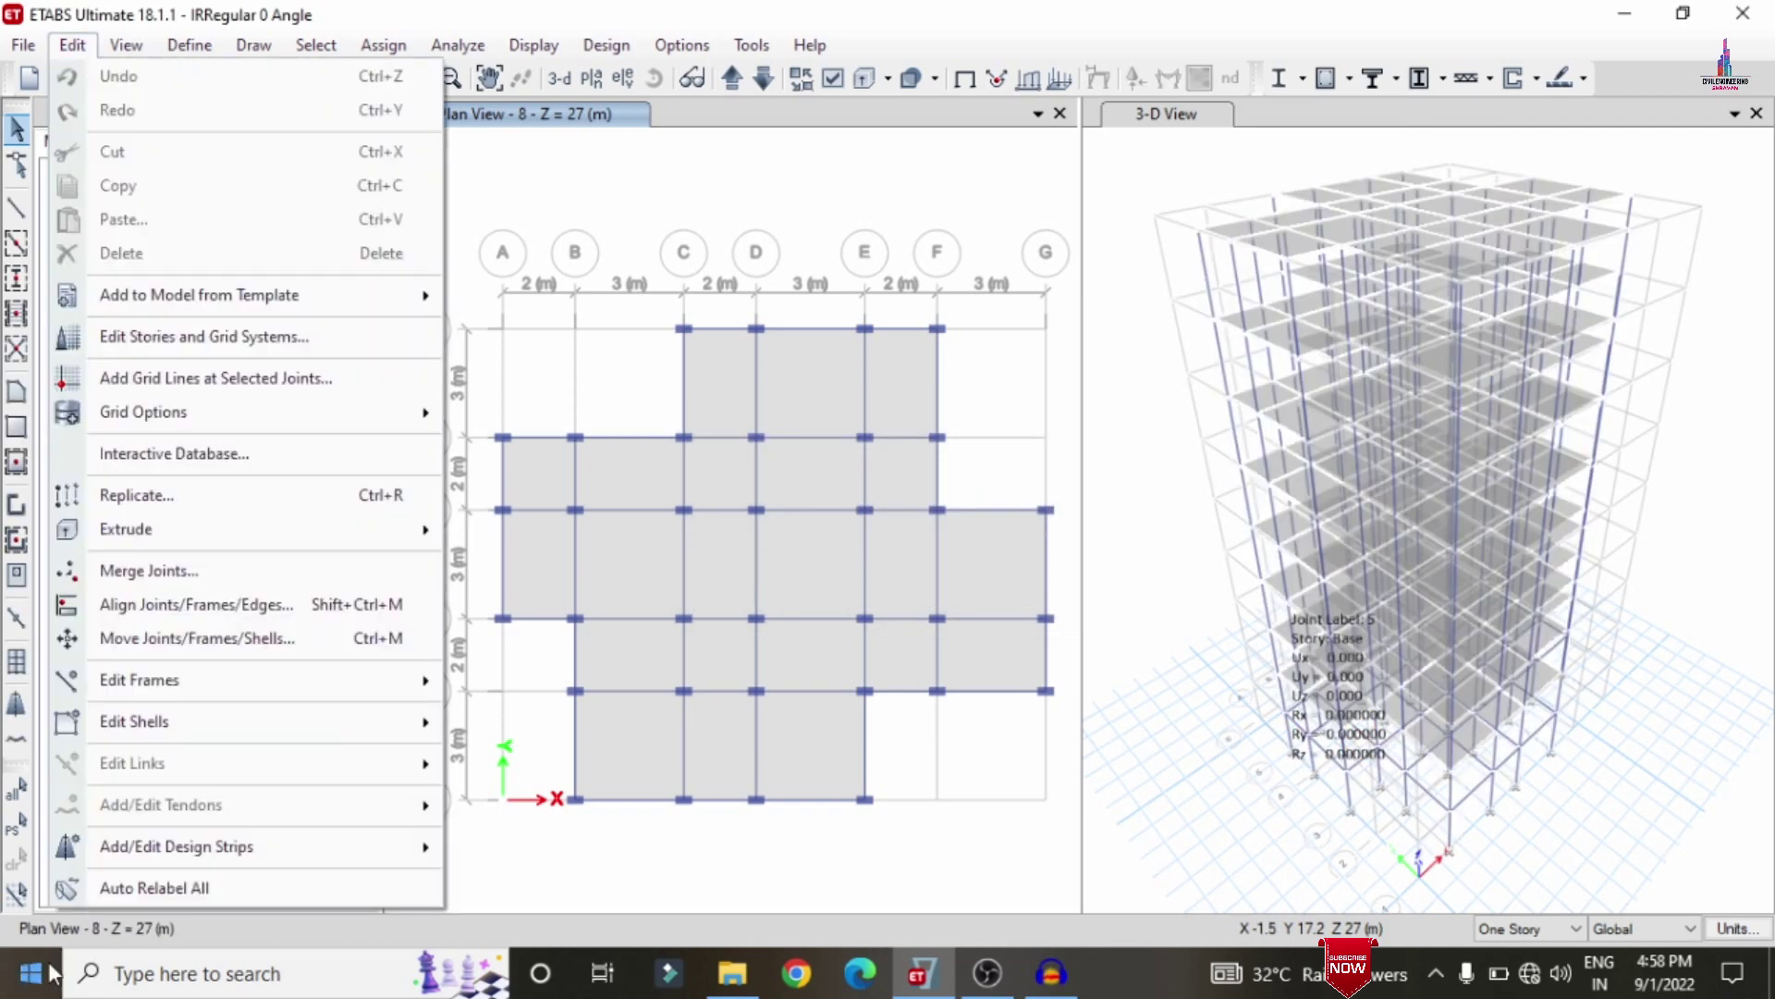
# Step: Add auto-width strips on Story 8: X direction on layer A, Y direction on layer B
pyautogui.moveTo(325, 858)
pyautogui.click(527, 850)
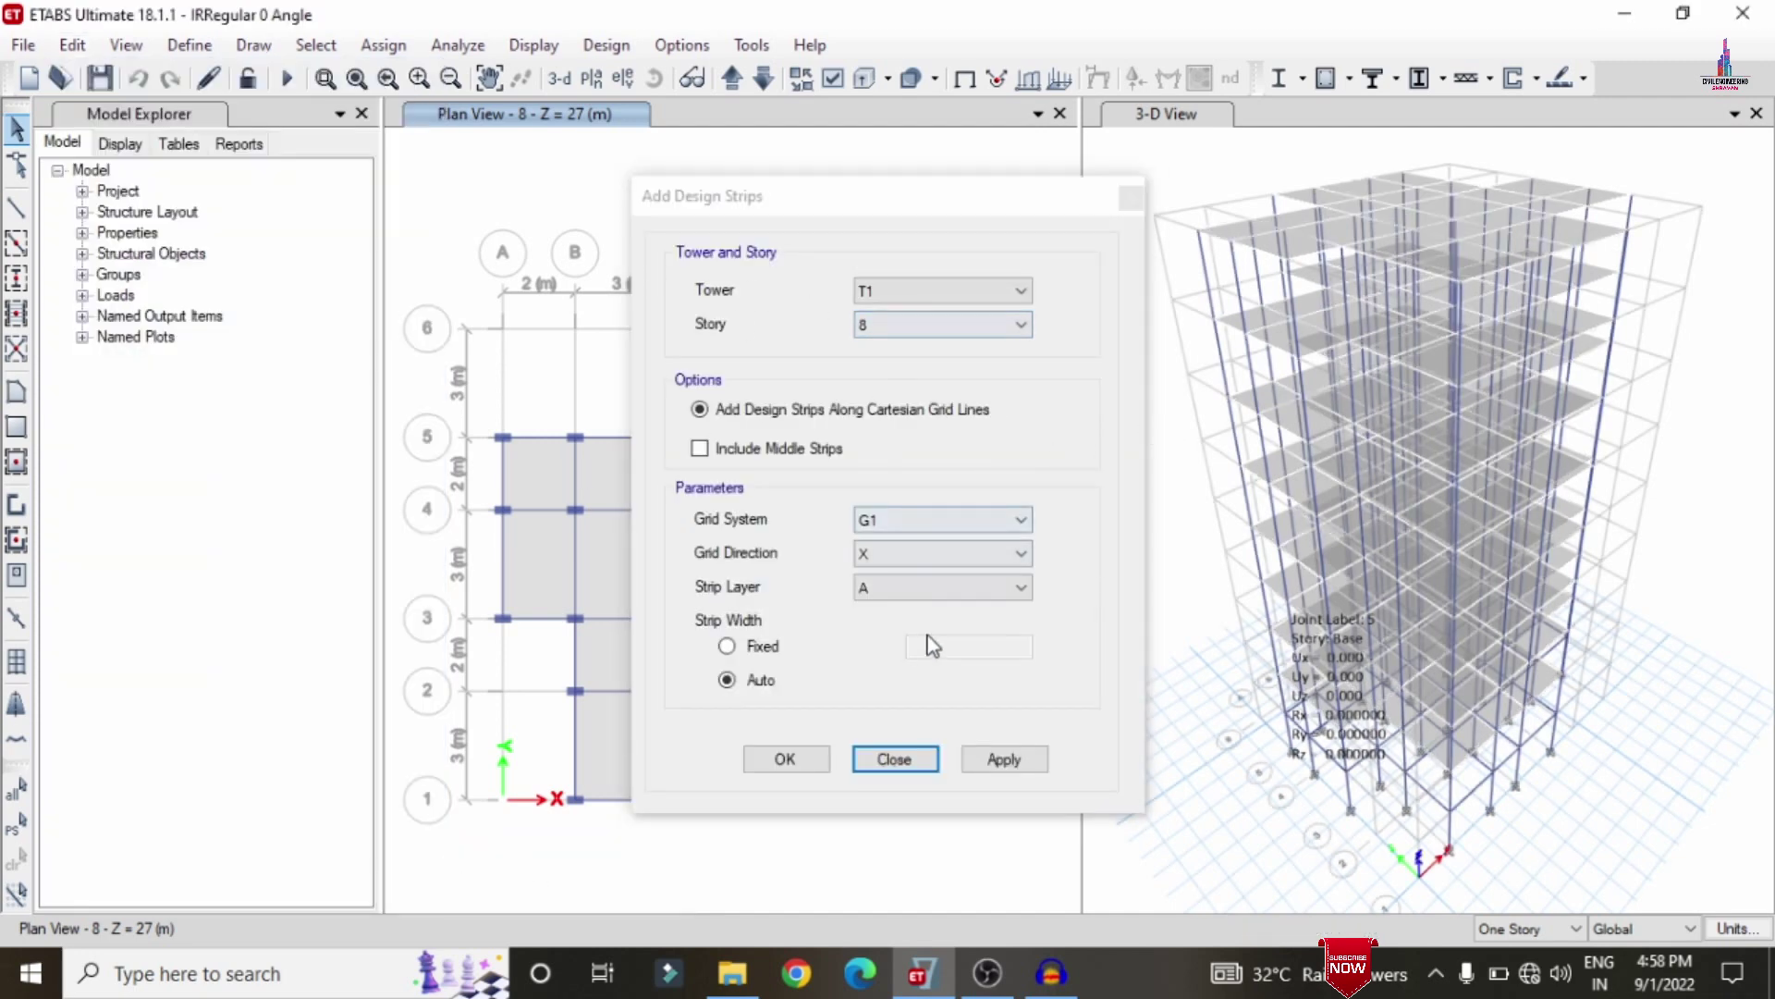
pyautogui.click(1004, 760)
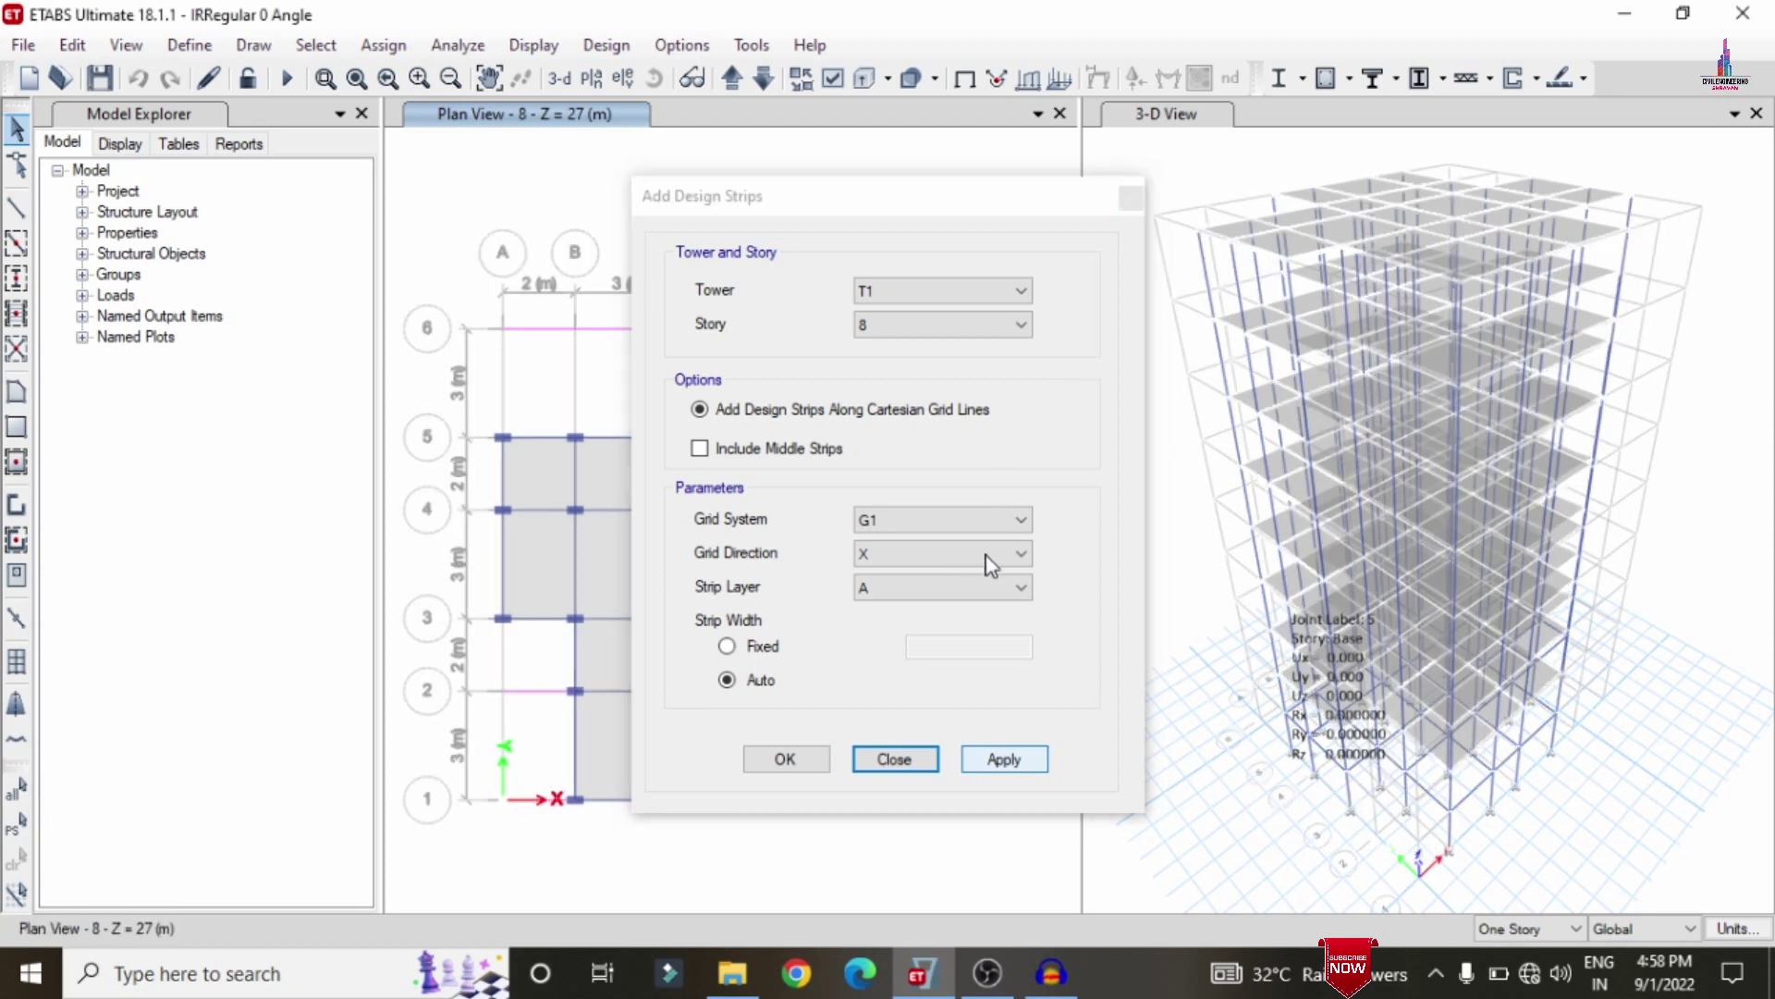
pyautogui.click(1018, 566)
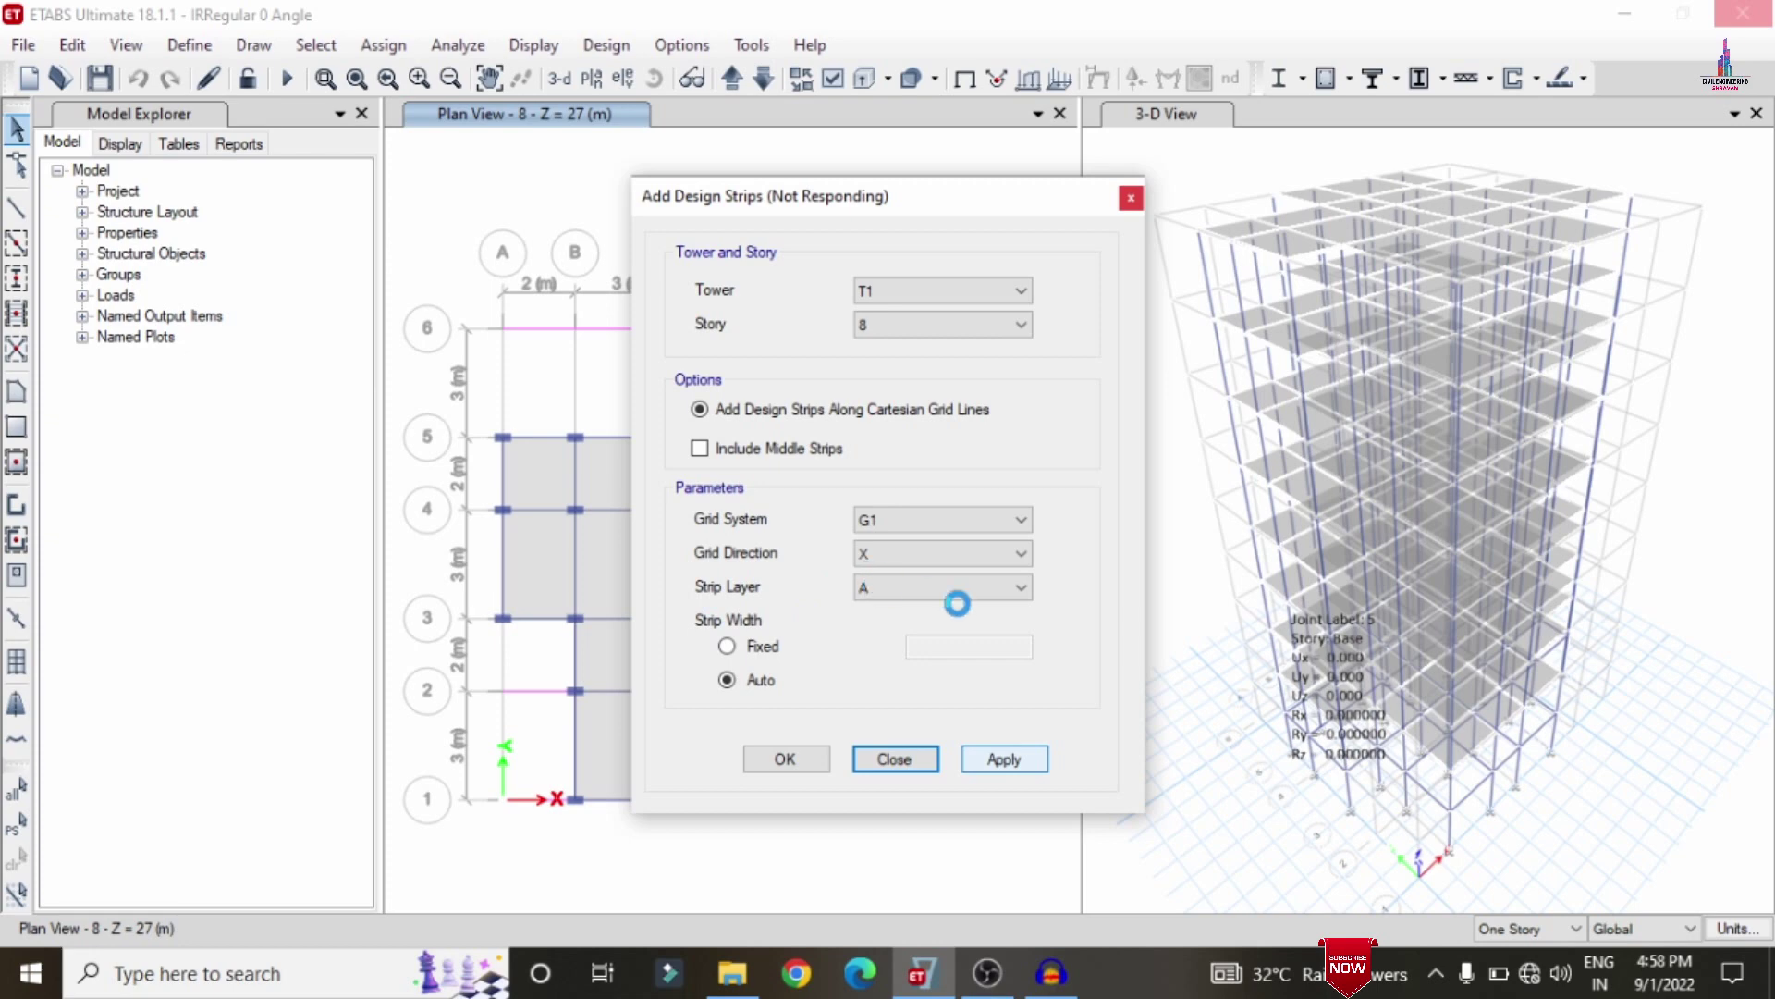
pyautogui.click(1014, 559)
pyautogui.click(952, 597)
pyautogui.click(949, 561)
pyautogui.click(896, 588)
pyautogui.click(895, 589)
pyautogui.click(889, 638)
pyautogui.click(991, 760)
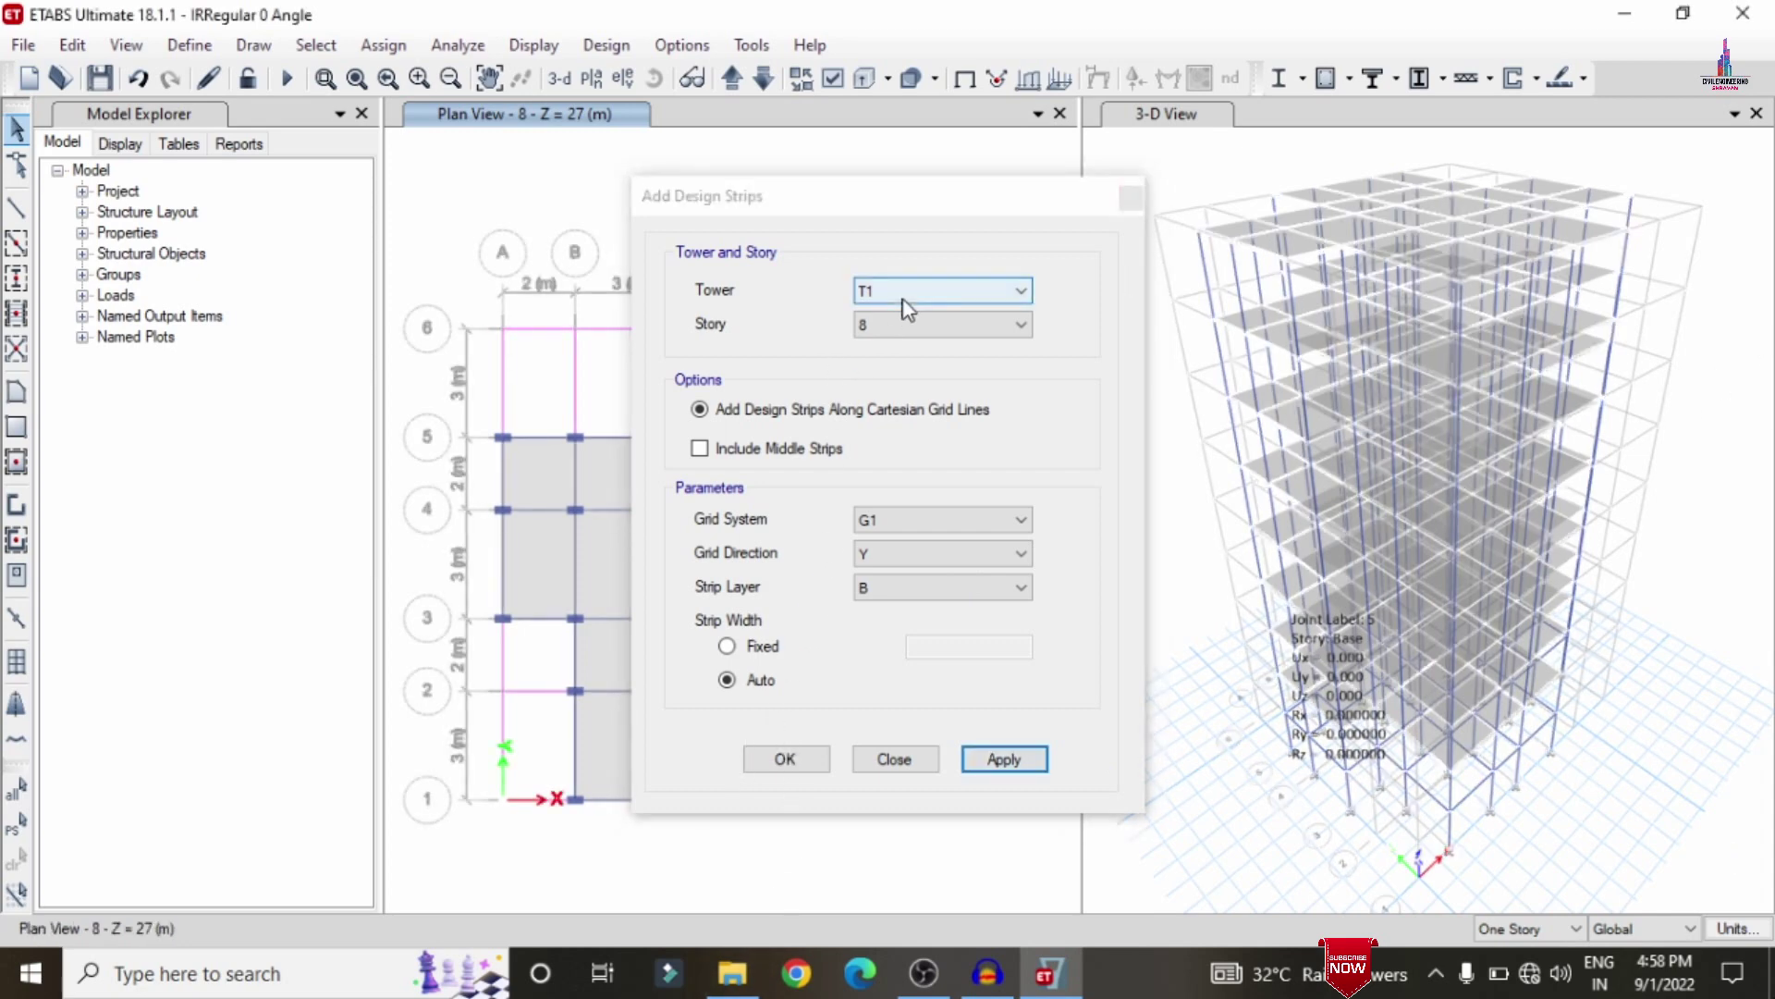
# Step: Add X-direction design strips on layer A for Story 2
pyautogui.click(890, 329)
pyautogui.click(889, 329)
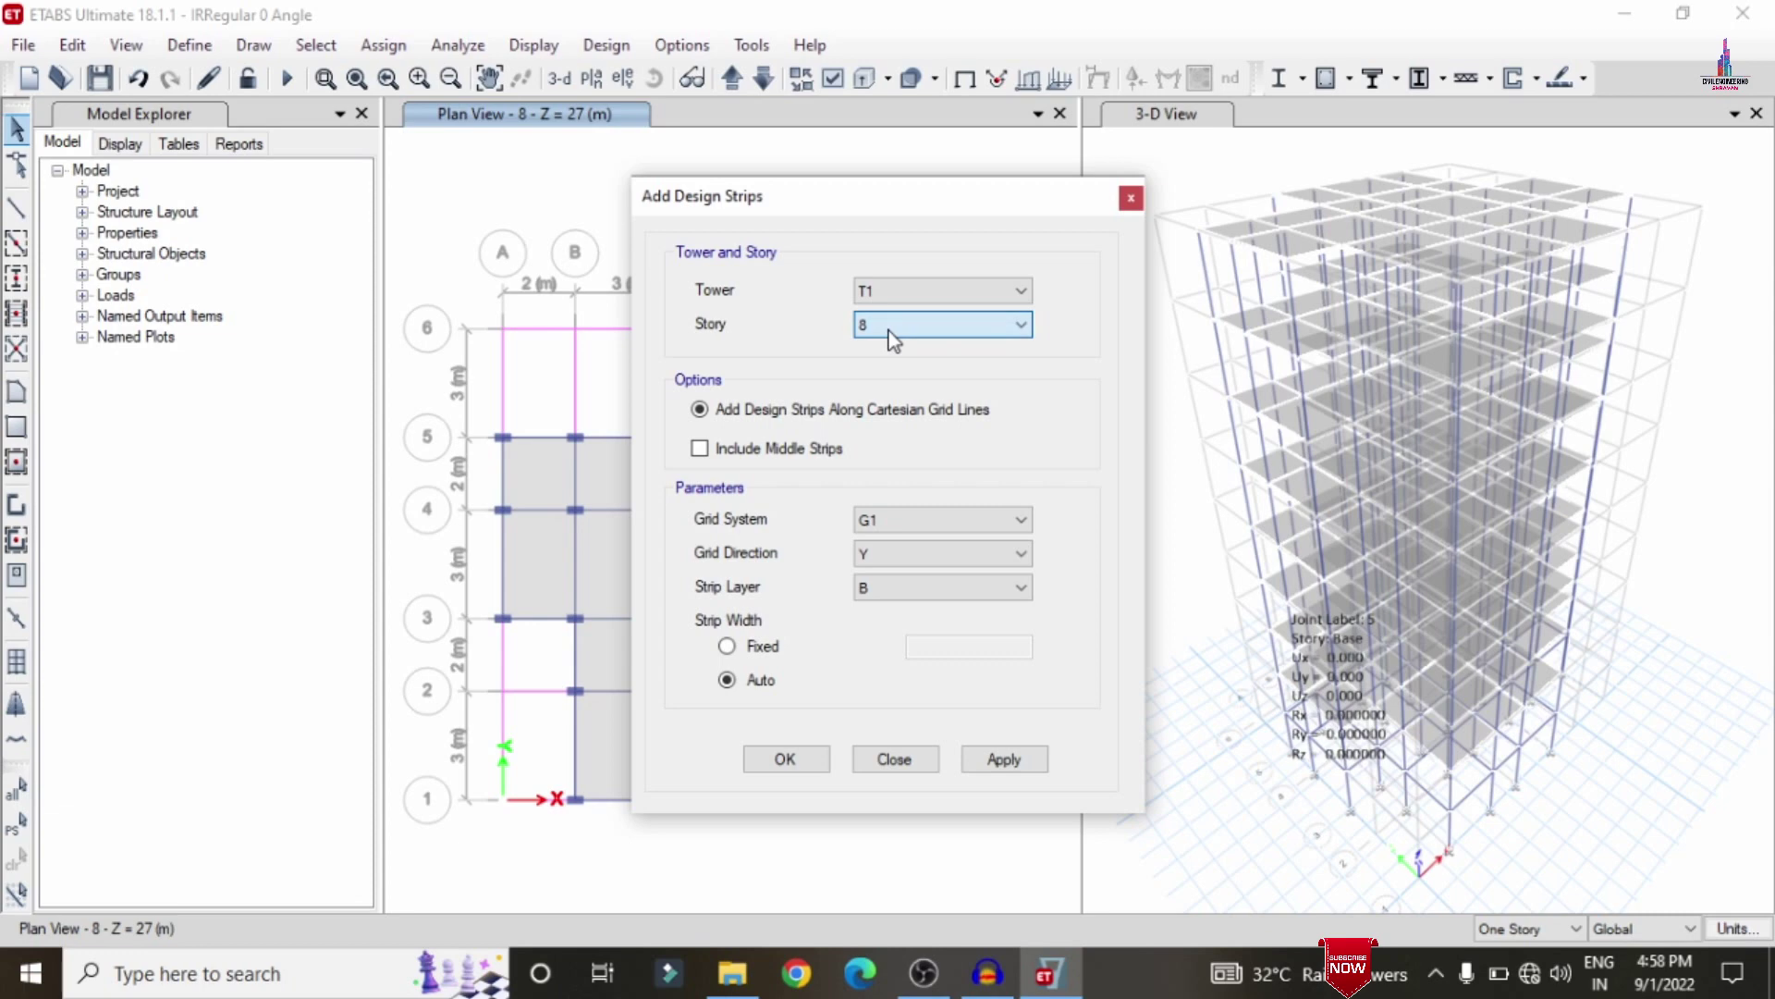
pyautogui.click(890, 331)
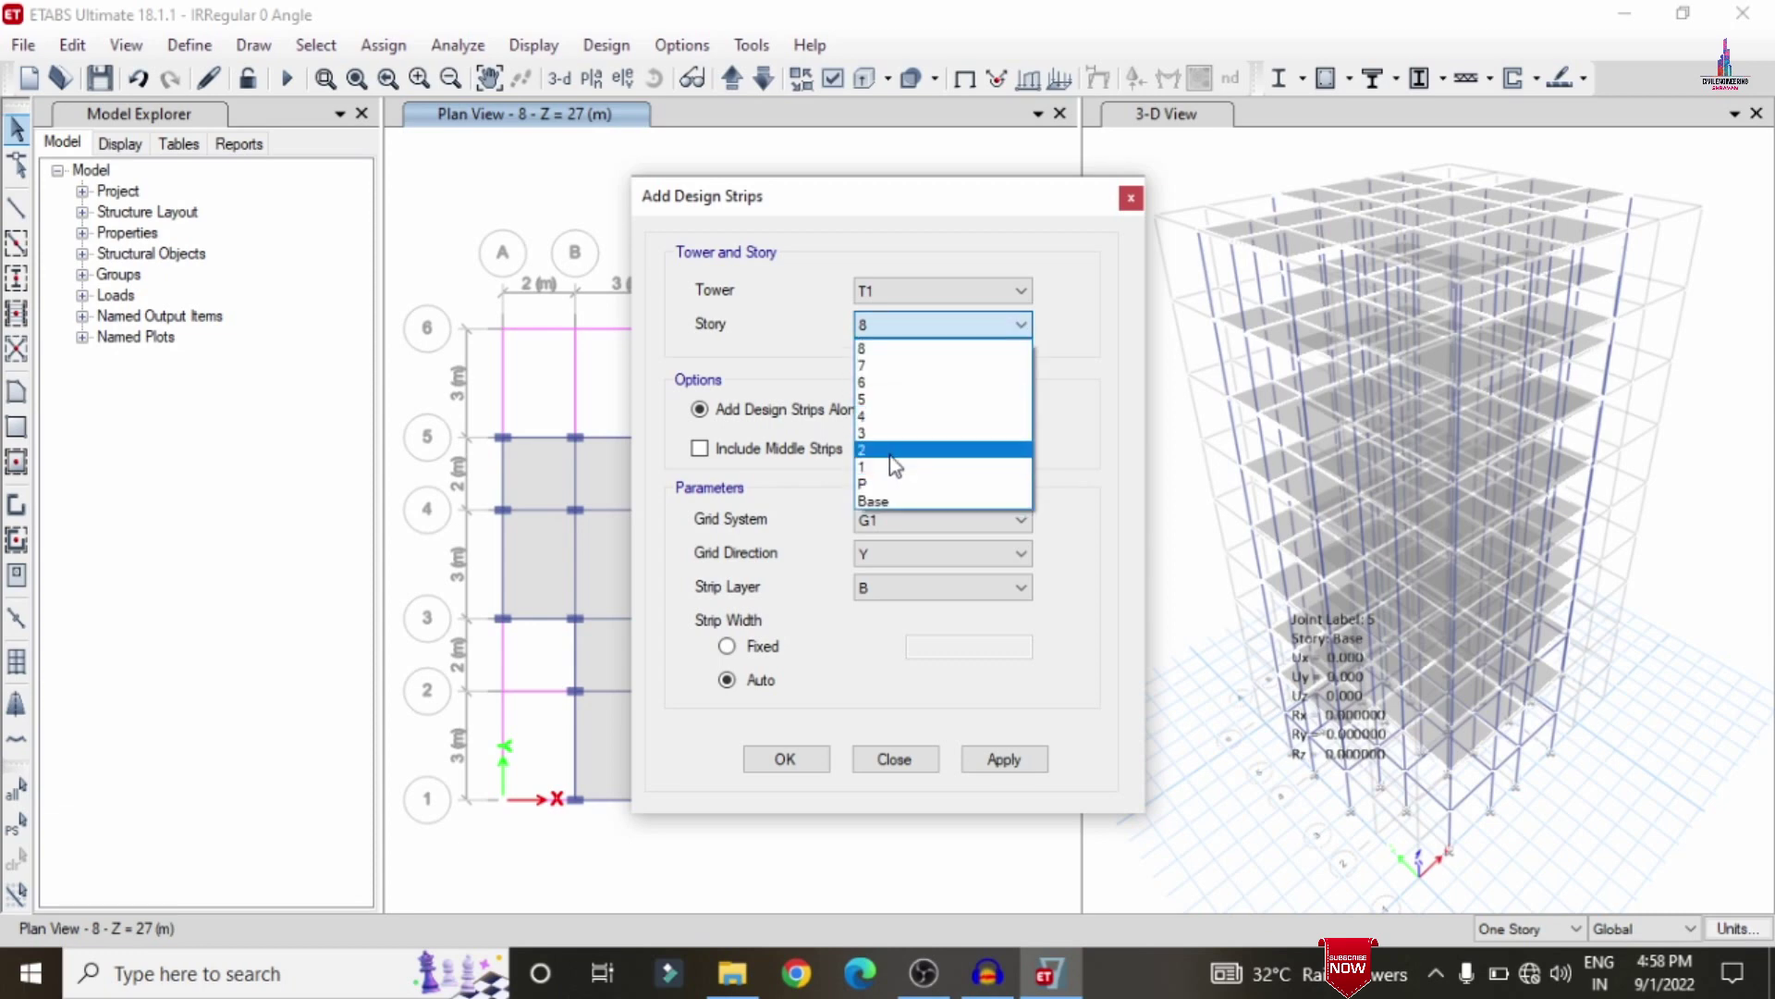
pyautogui.click(889, 450)
pyautogui.click(875, 553)
pyautogui.click(891, 573)
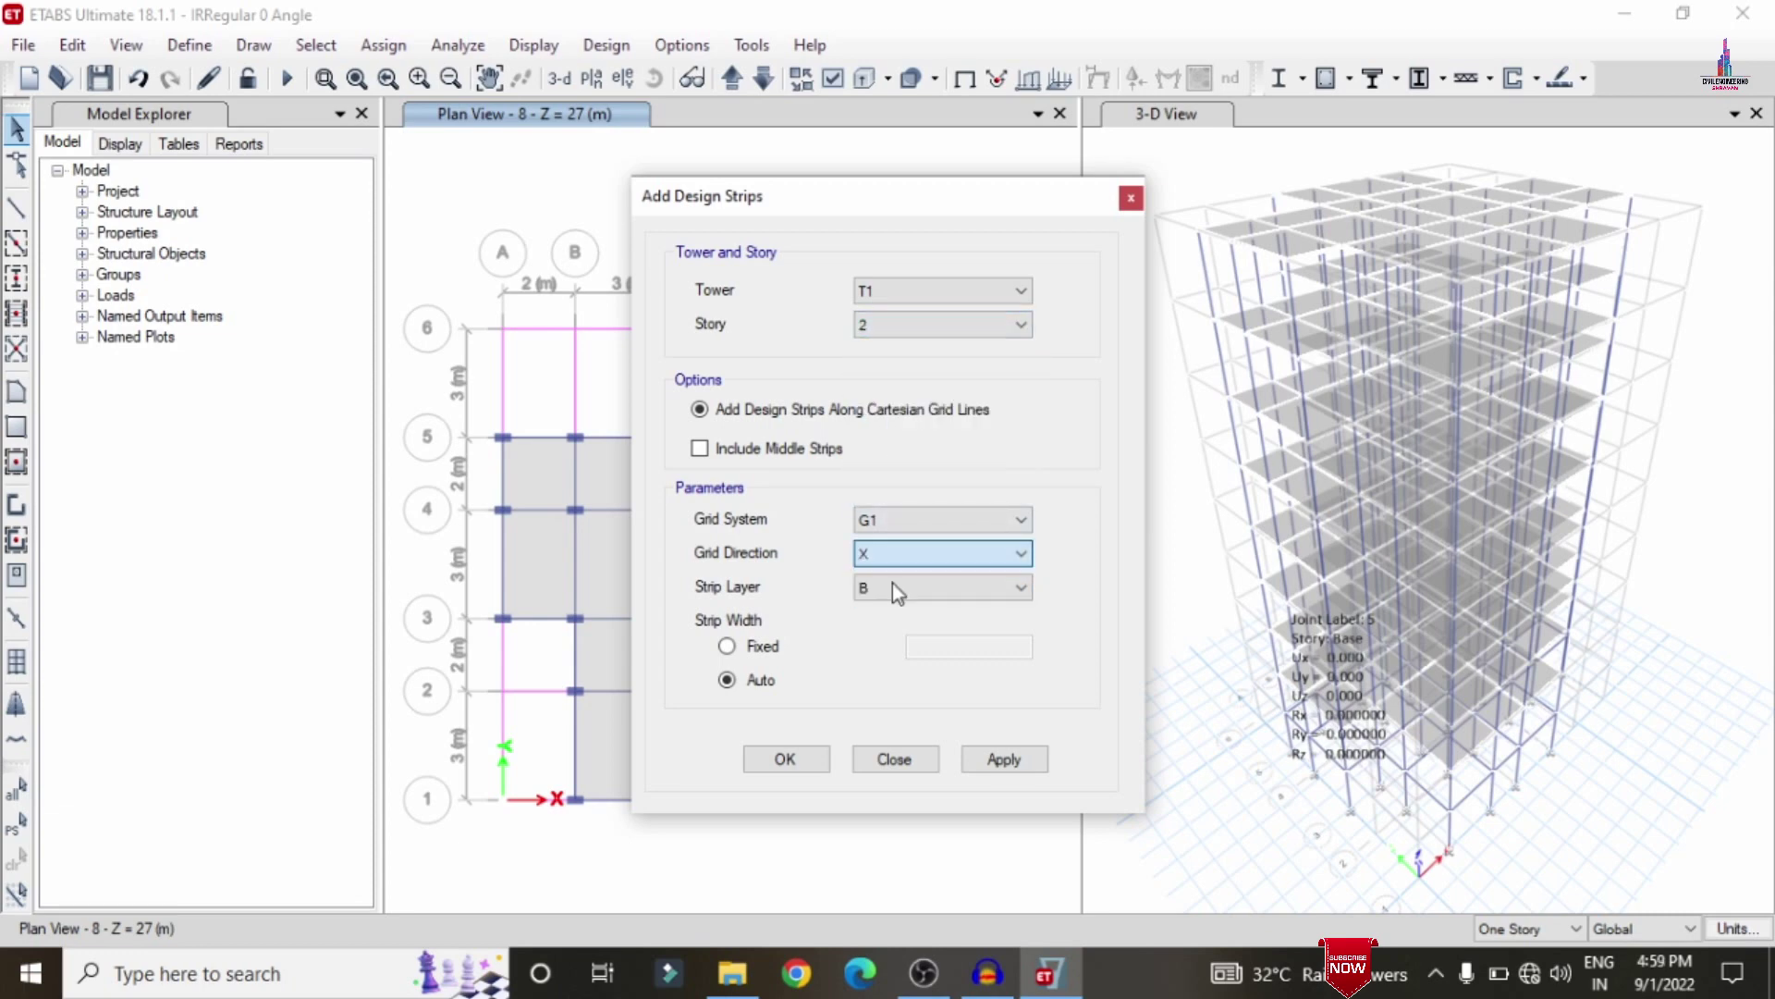
pyautogui.click(891, 588)
pyautogui.click(882, 610)
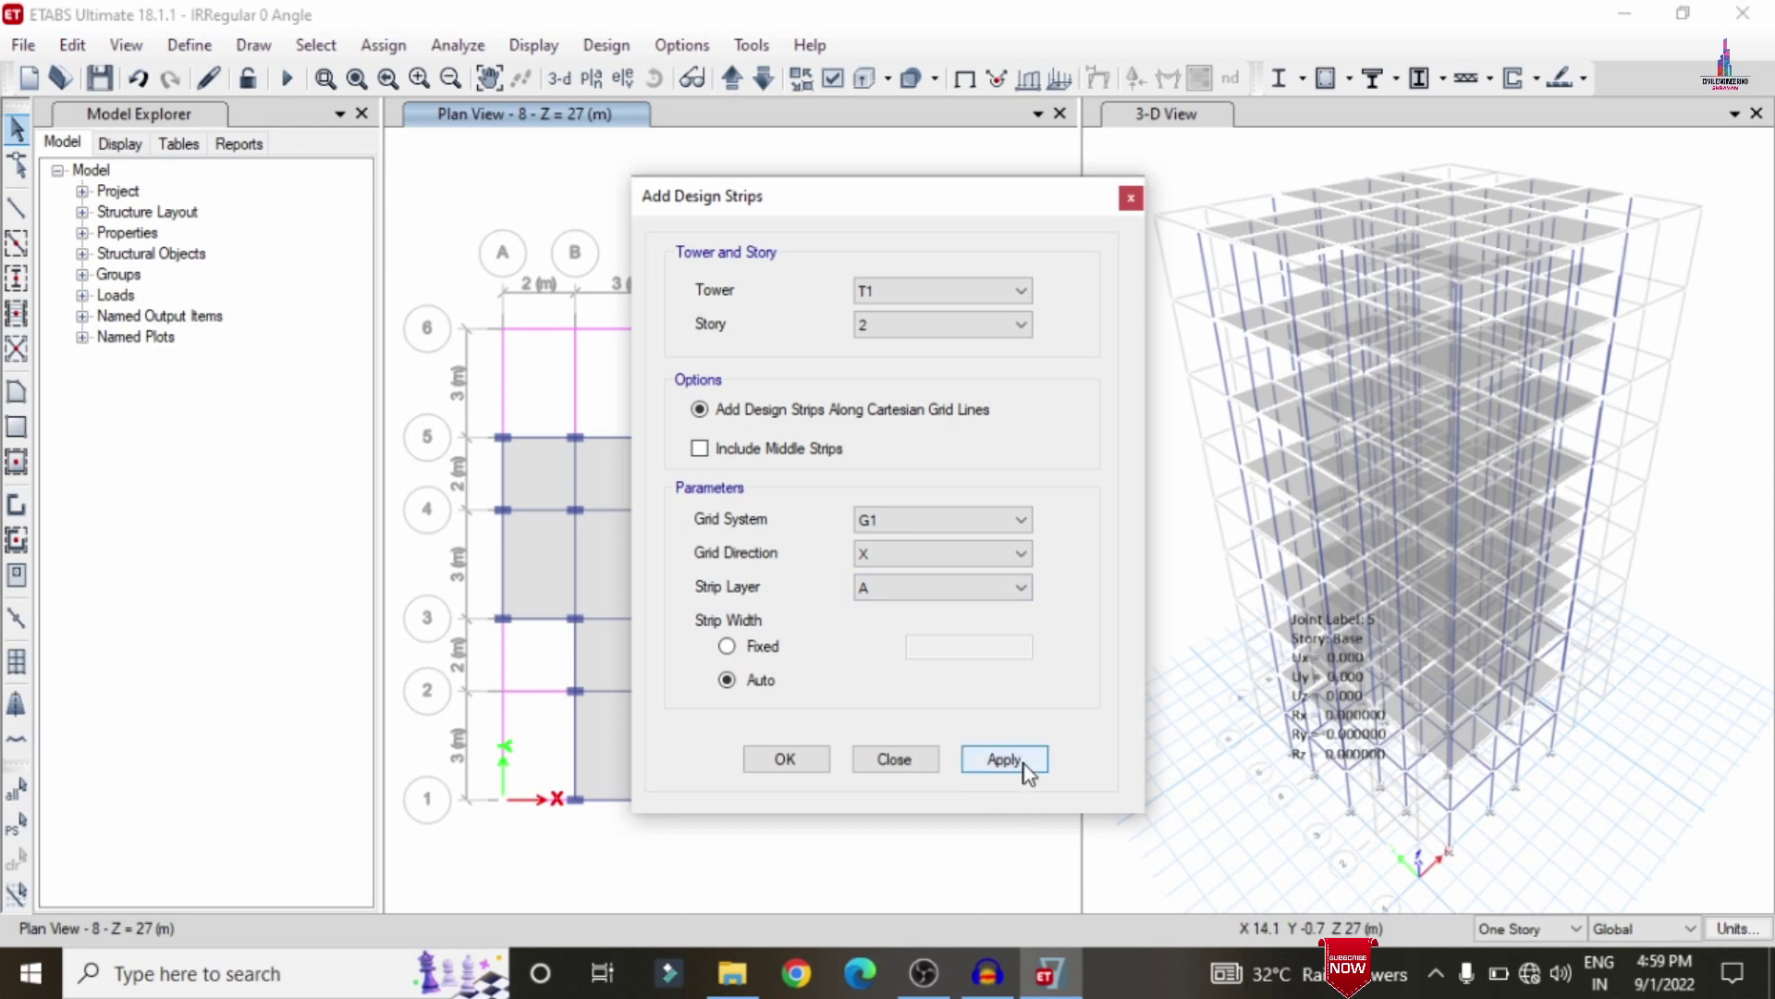
pyautogui.click(1025, 765)
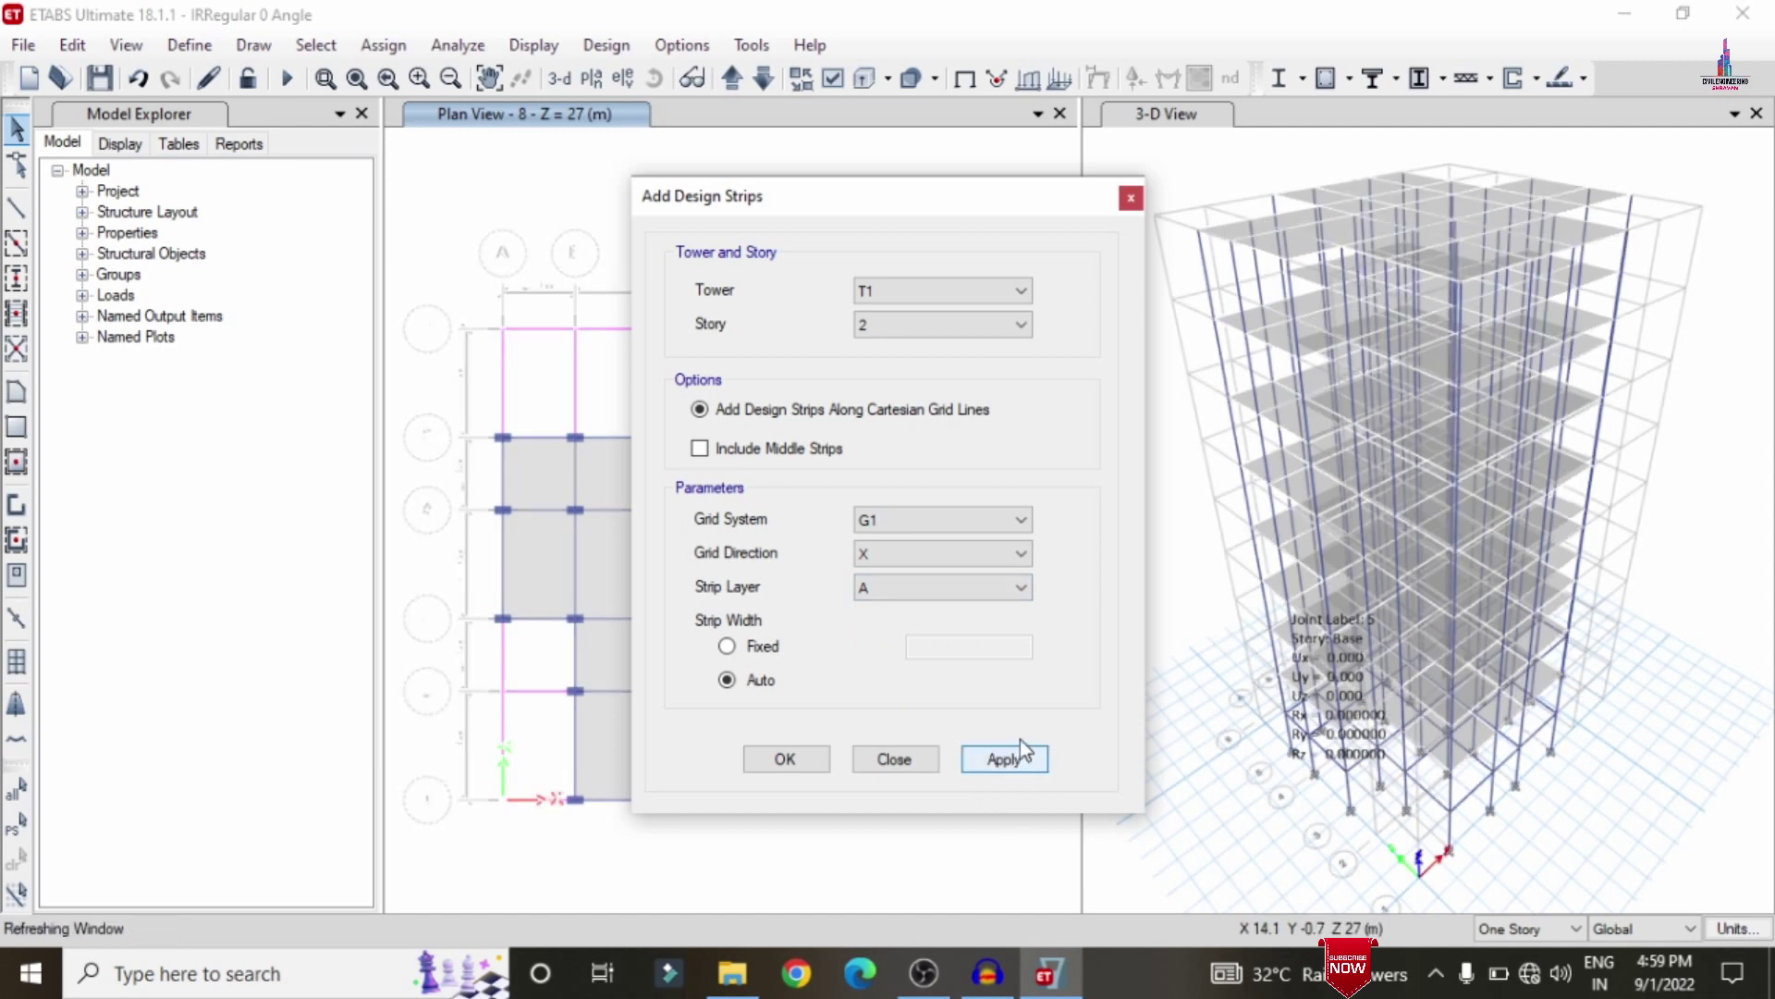
# Step: Add Y-direction layer B strips for Story 2 and close the dialog
pyautogui.click(991, 553)
pyautogui.click(923, 594)
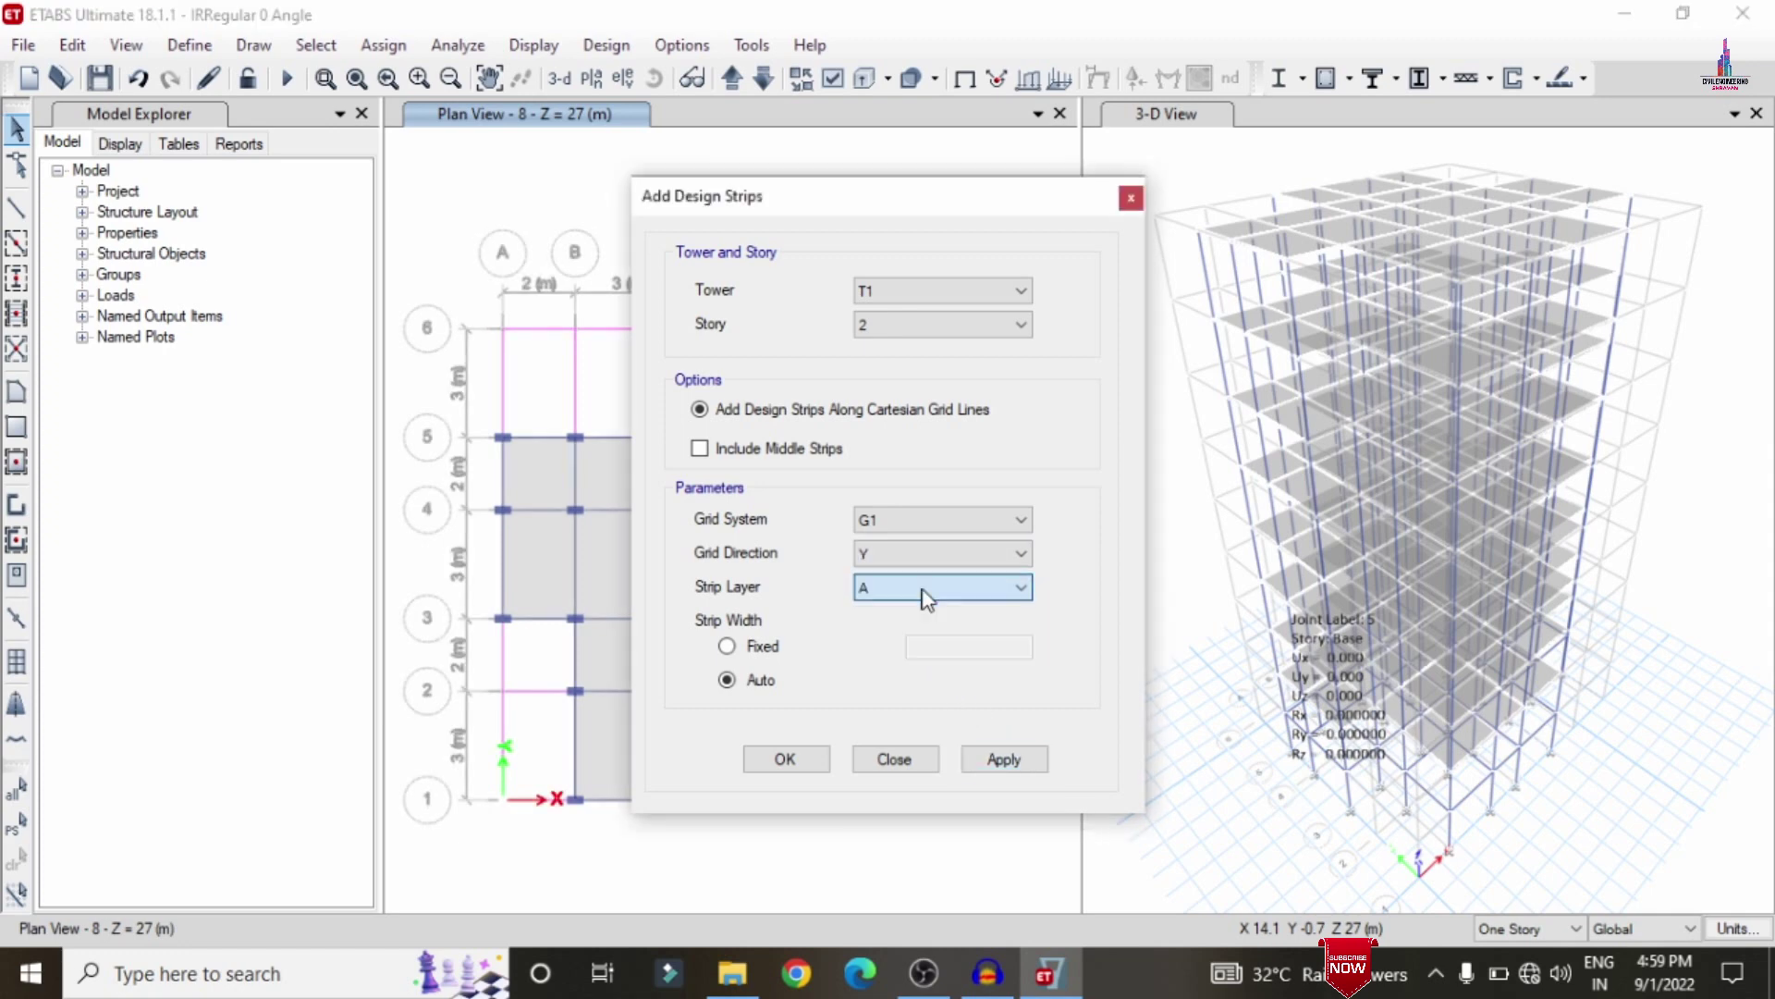
pyautogui.click(925, 597)
pyautogui.click(896, 625)
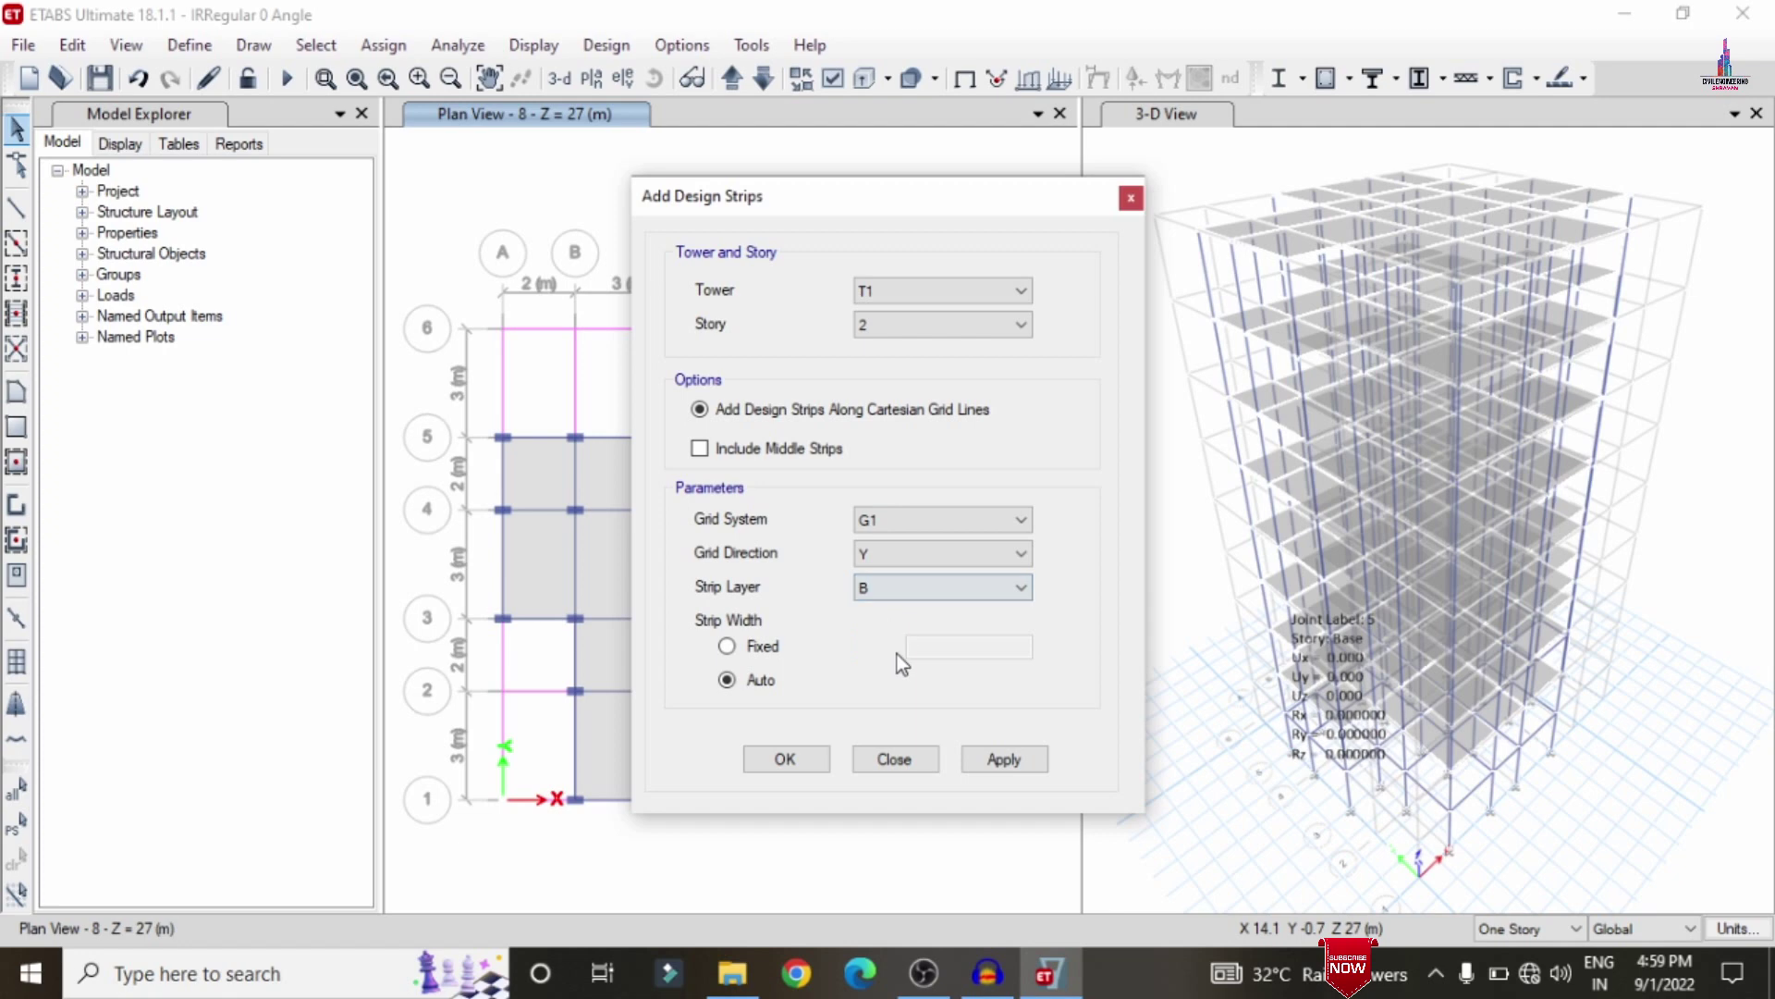
pyautogui.click(986, 758)
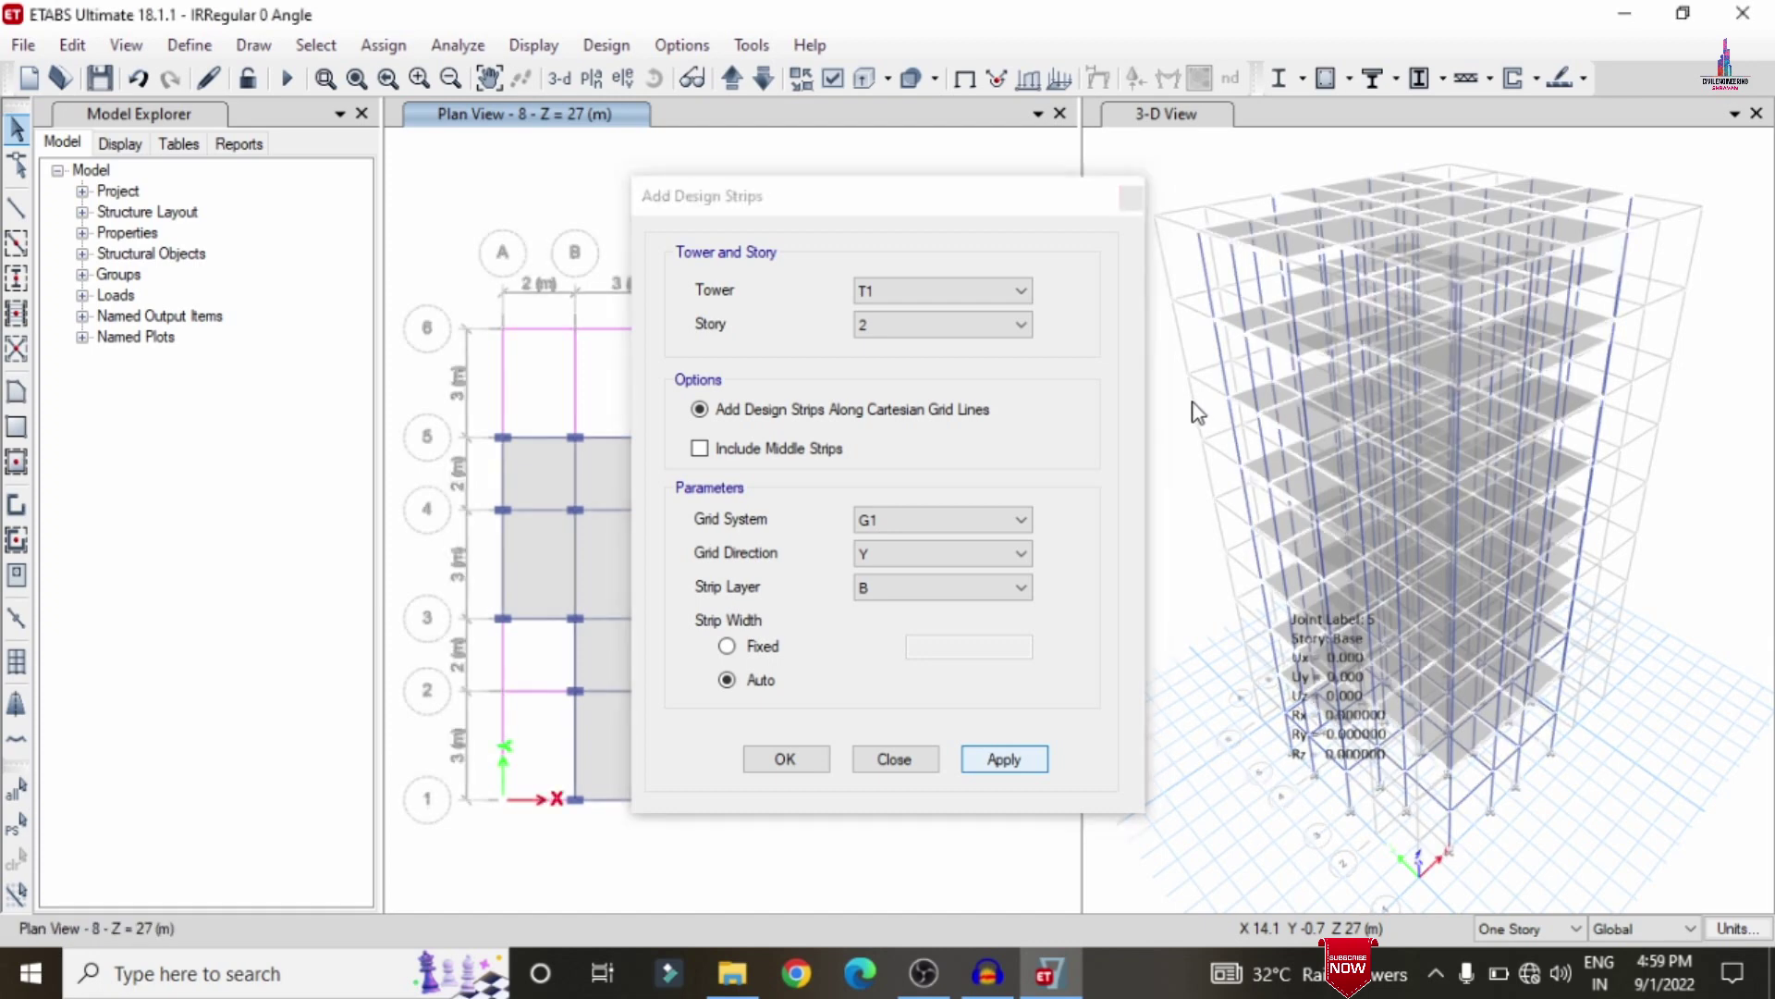
pyautogui.click(790, 761)
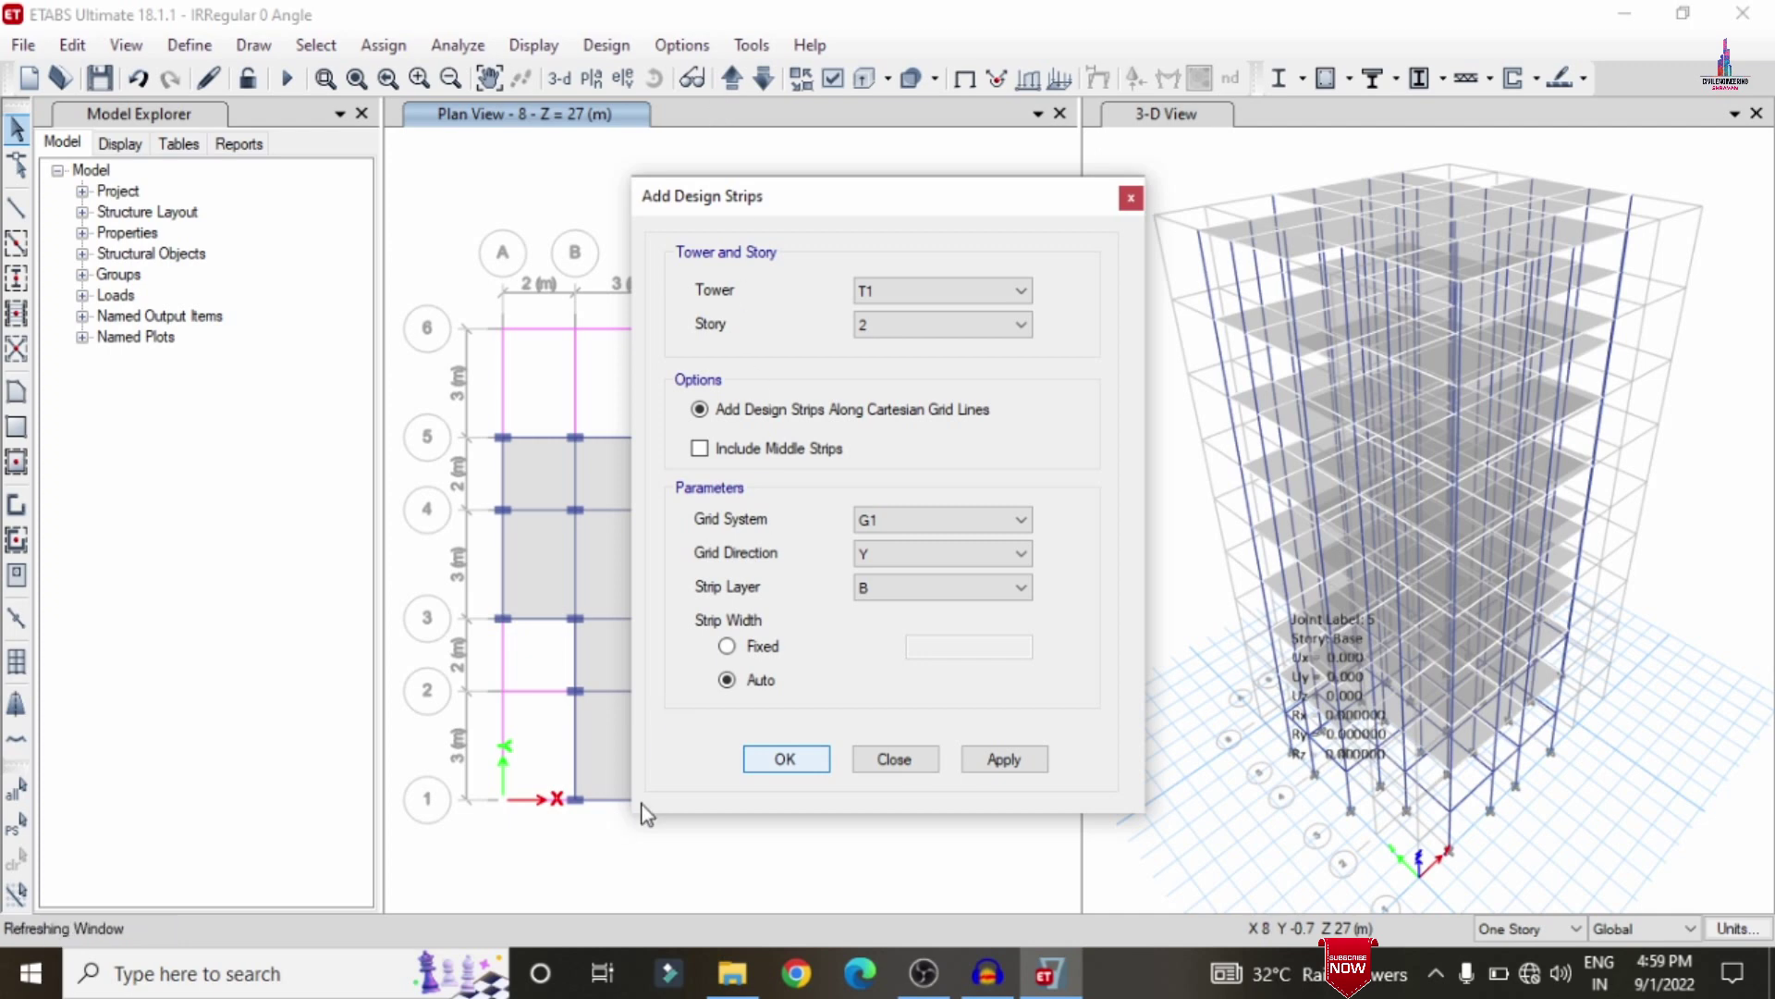
pyautogui.click(794, 763)
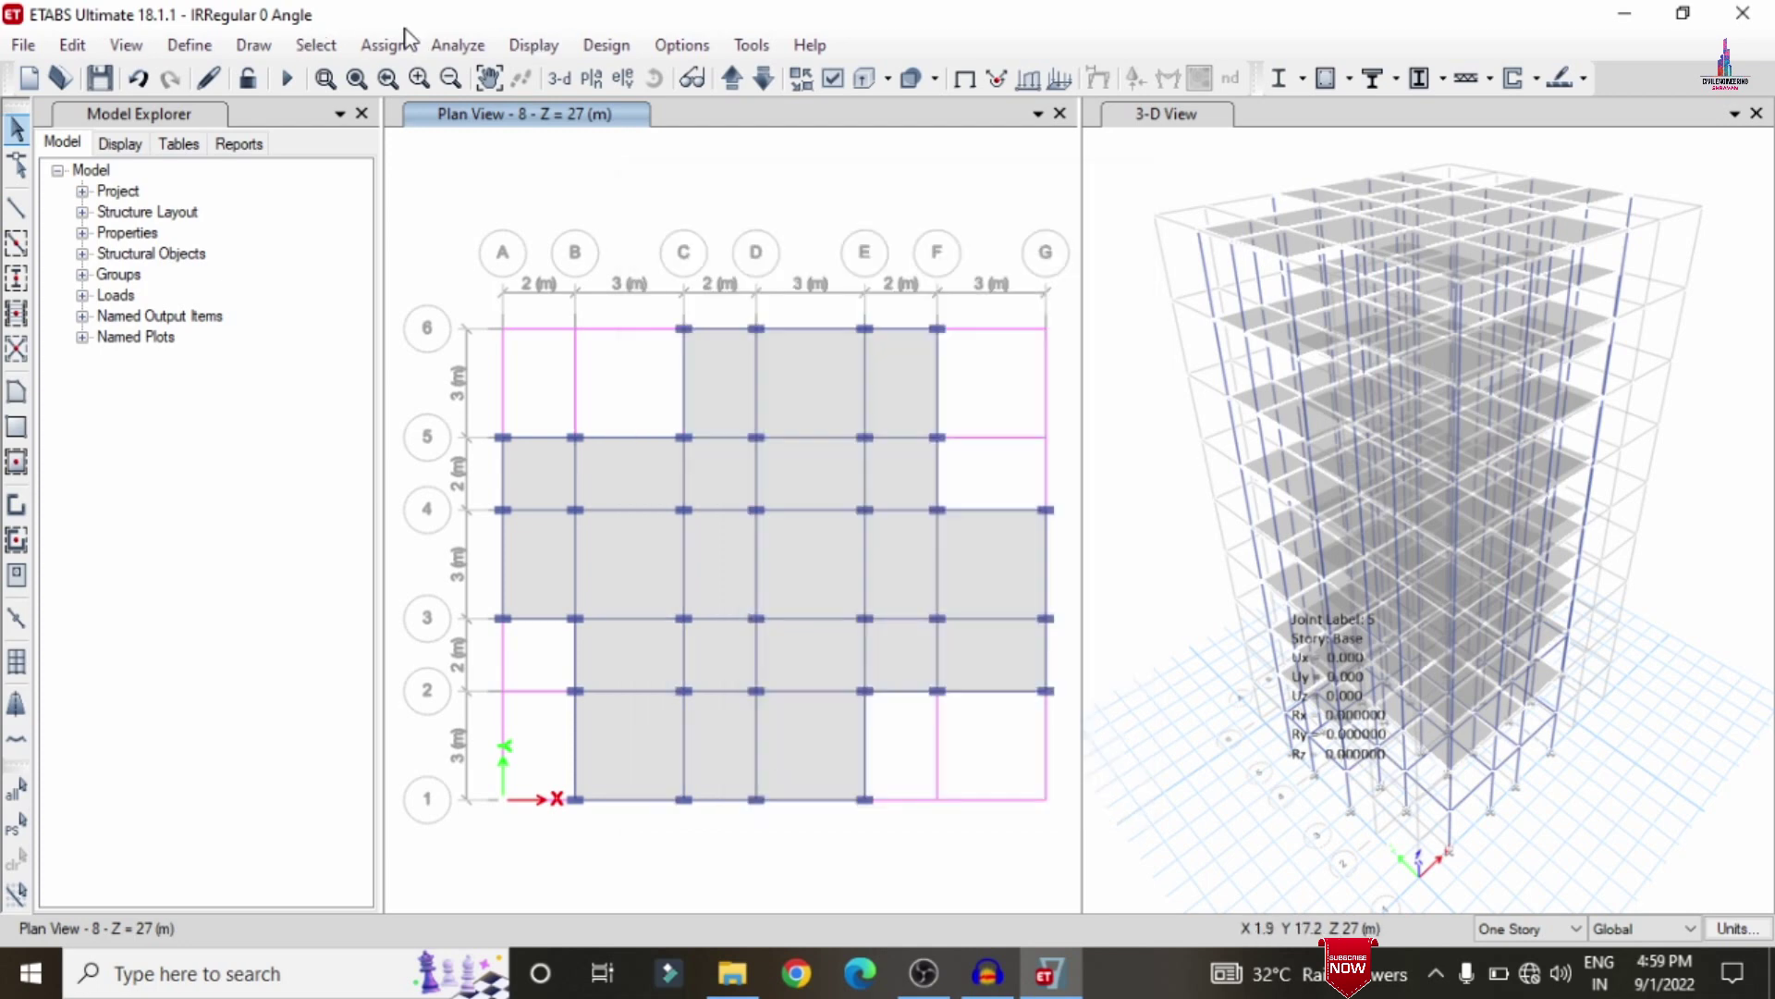
# Step: Rerun the analysis for all load cases with the design strips included
pyautogui.click(458, 45)
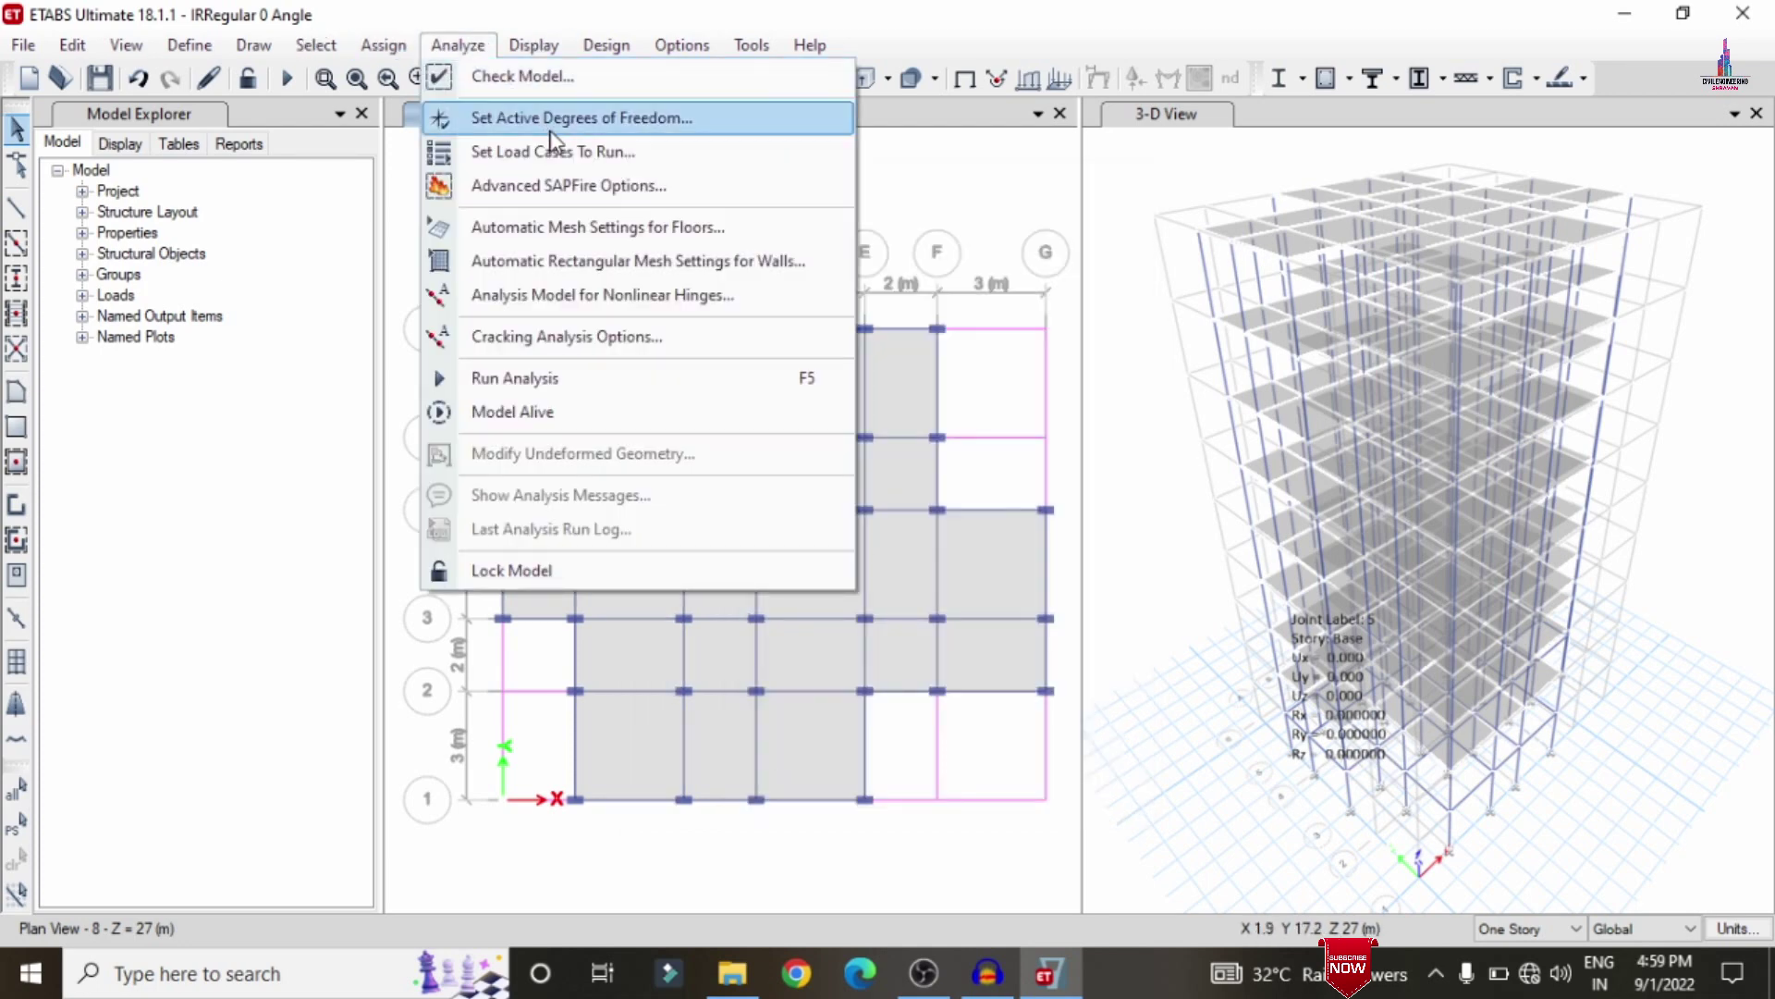
pyautogui.click(551, 150)
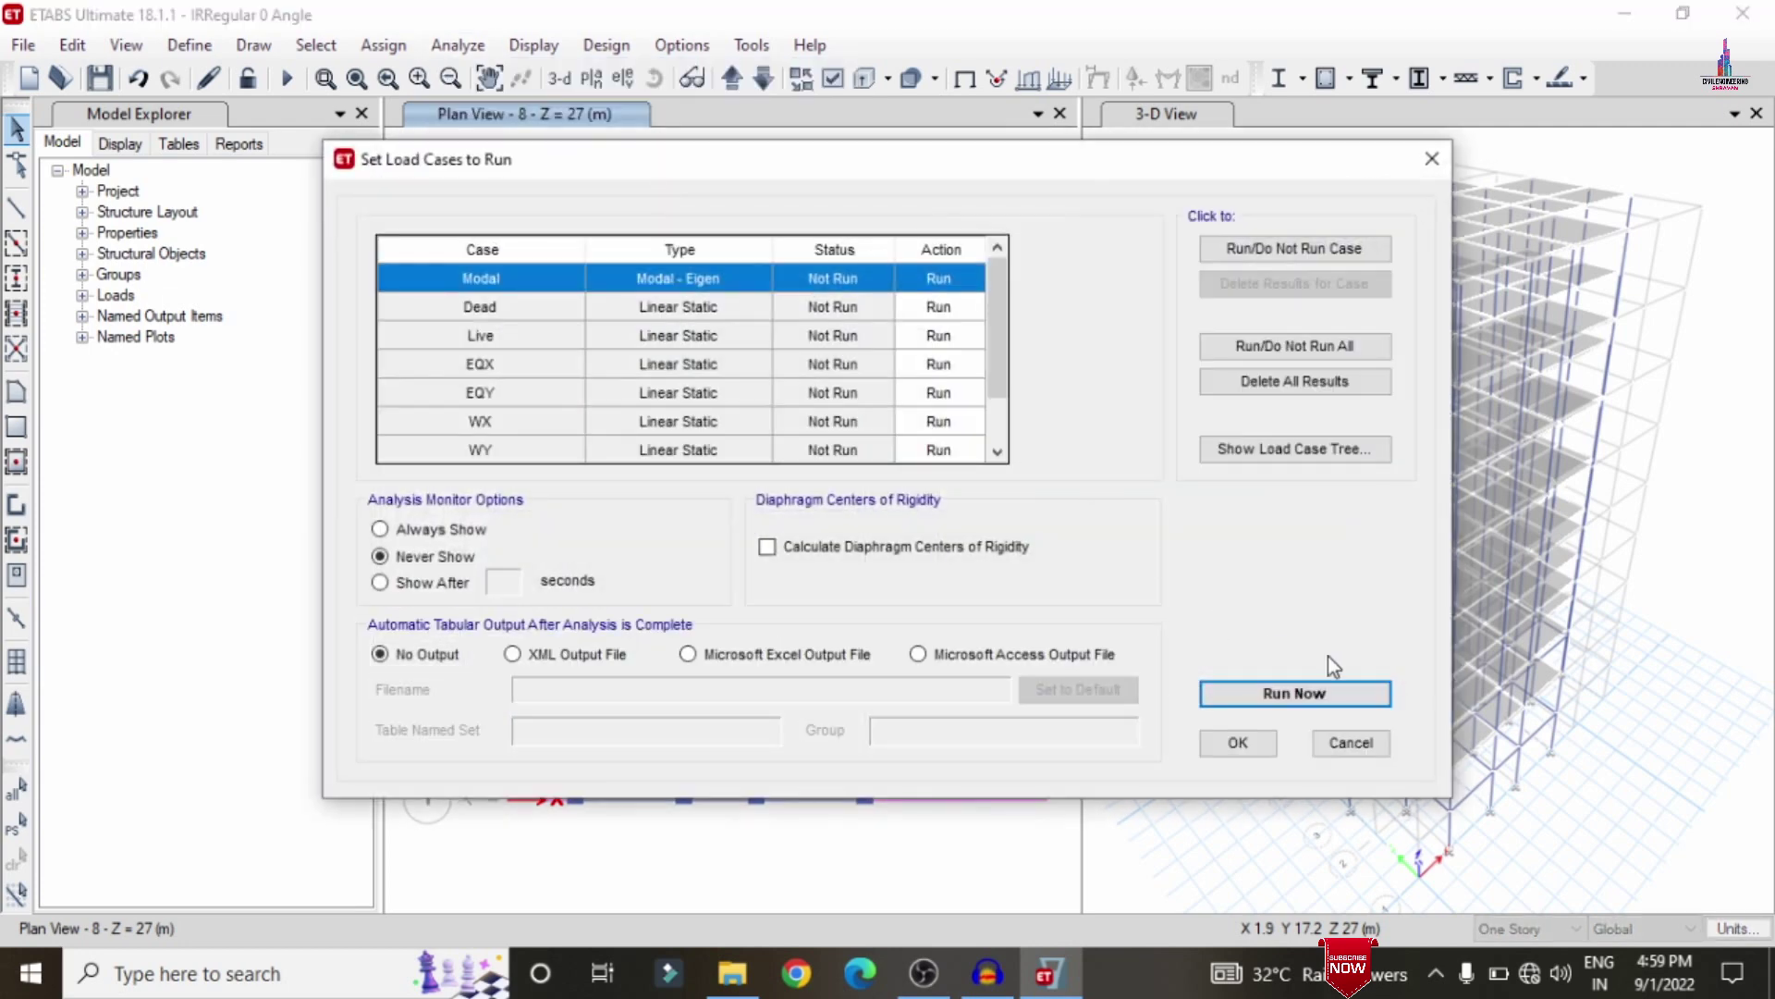
pyautogui.click(1294, 695)
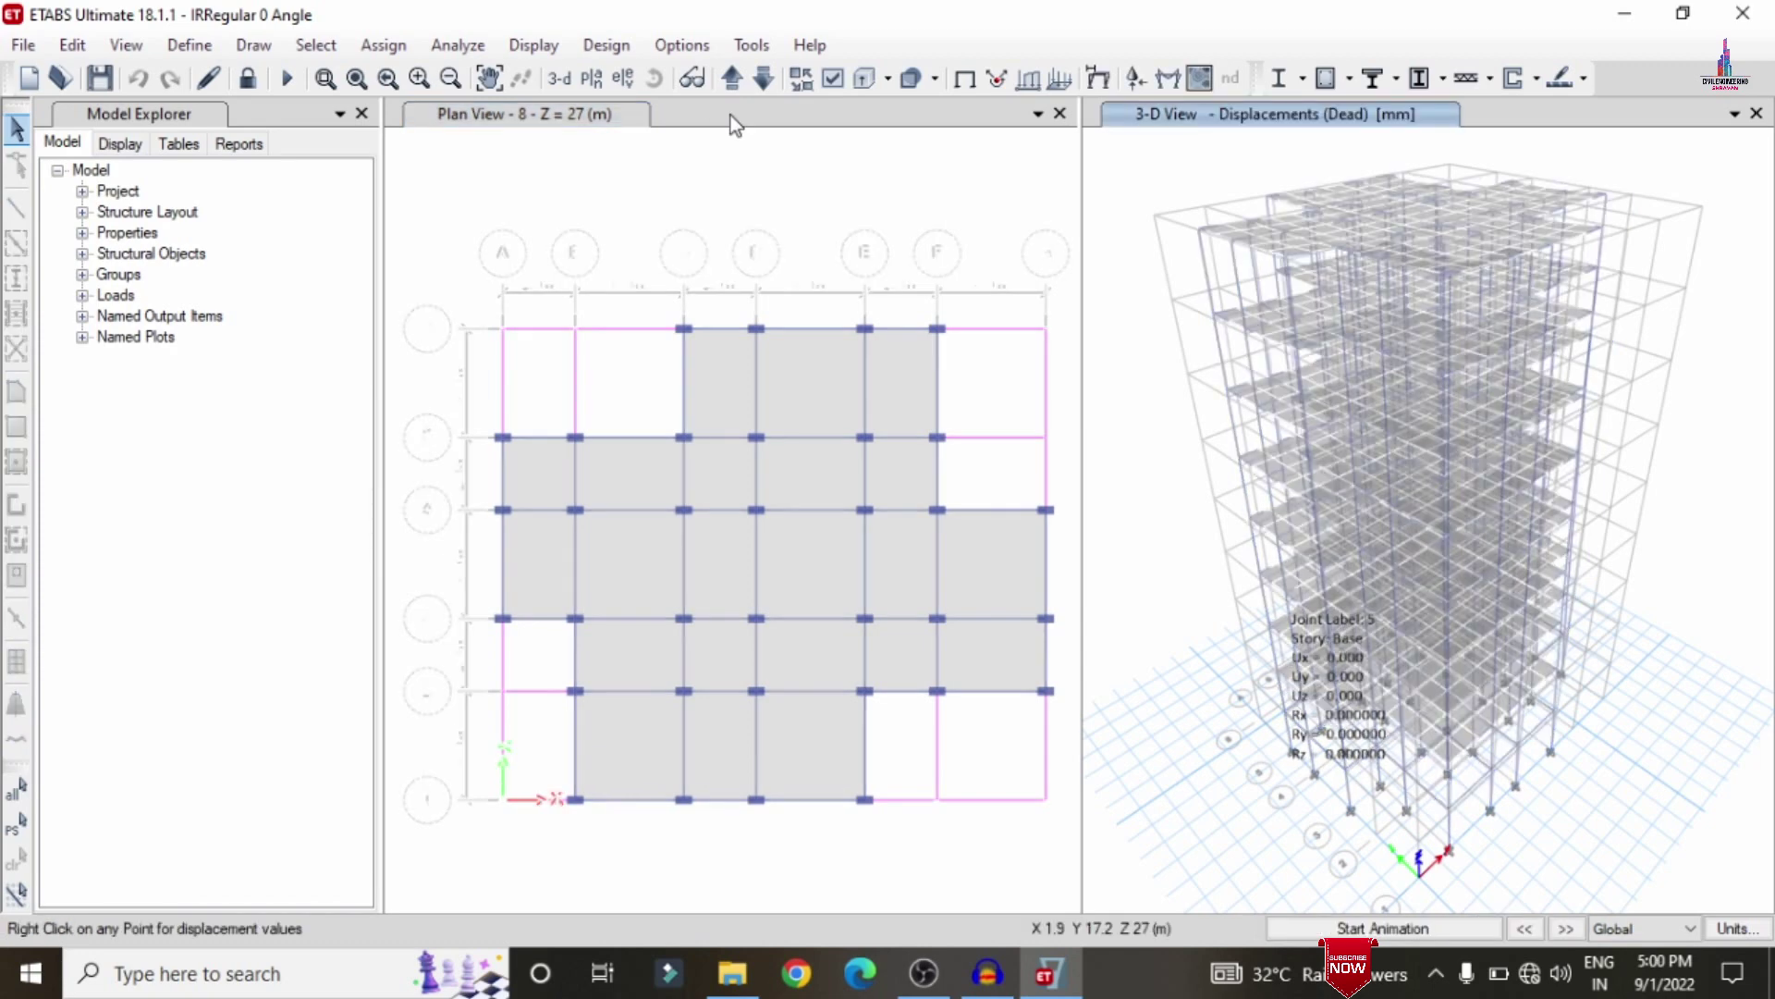
# Step: Accept the IS 456:2000 concrete frame design preferences
pyautogui.click(610, 46)
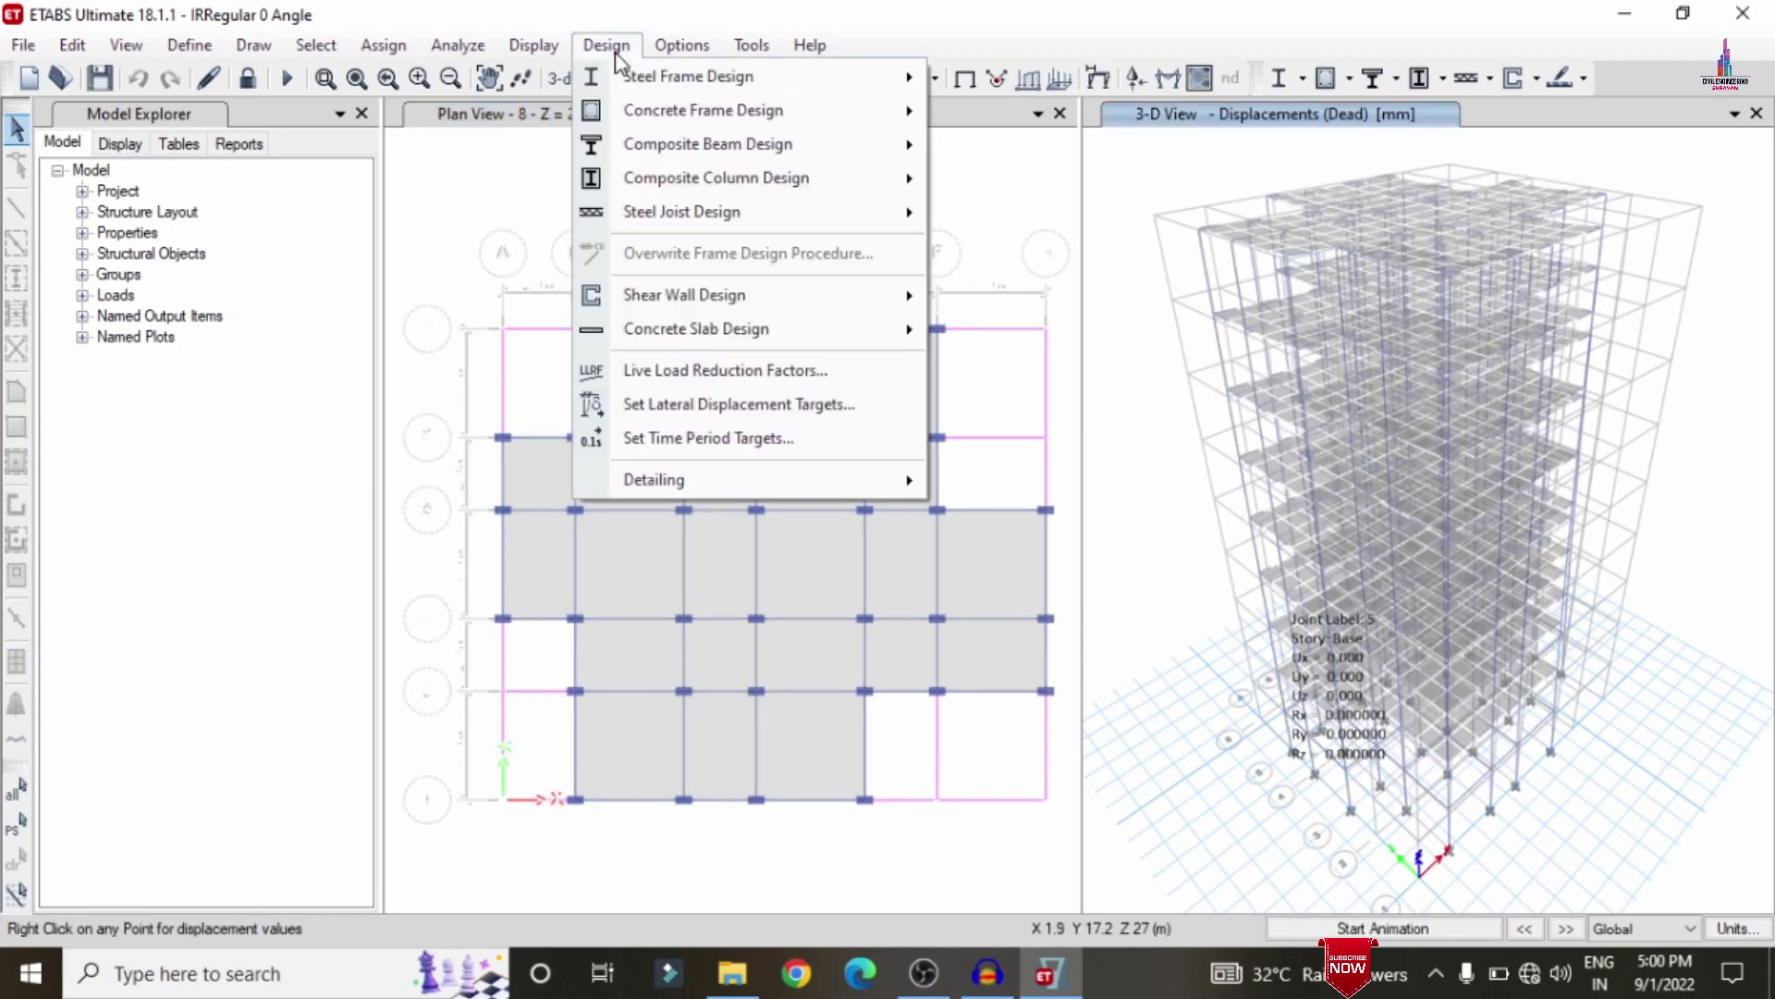
pyautogui.moveTo(638, 110)
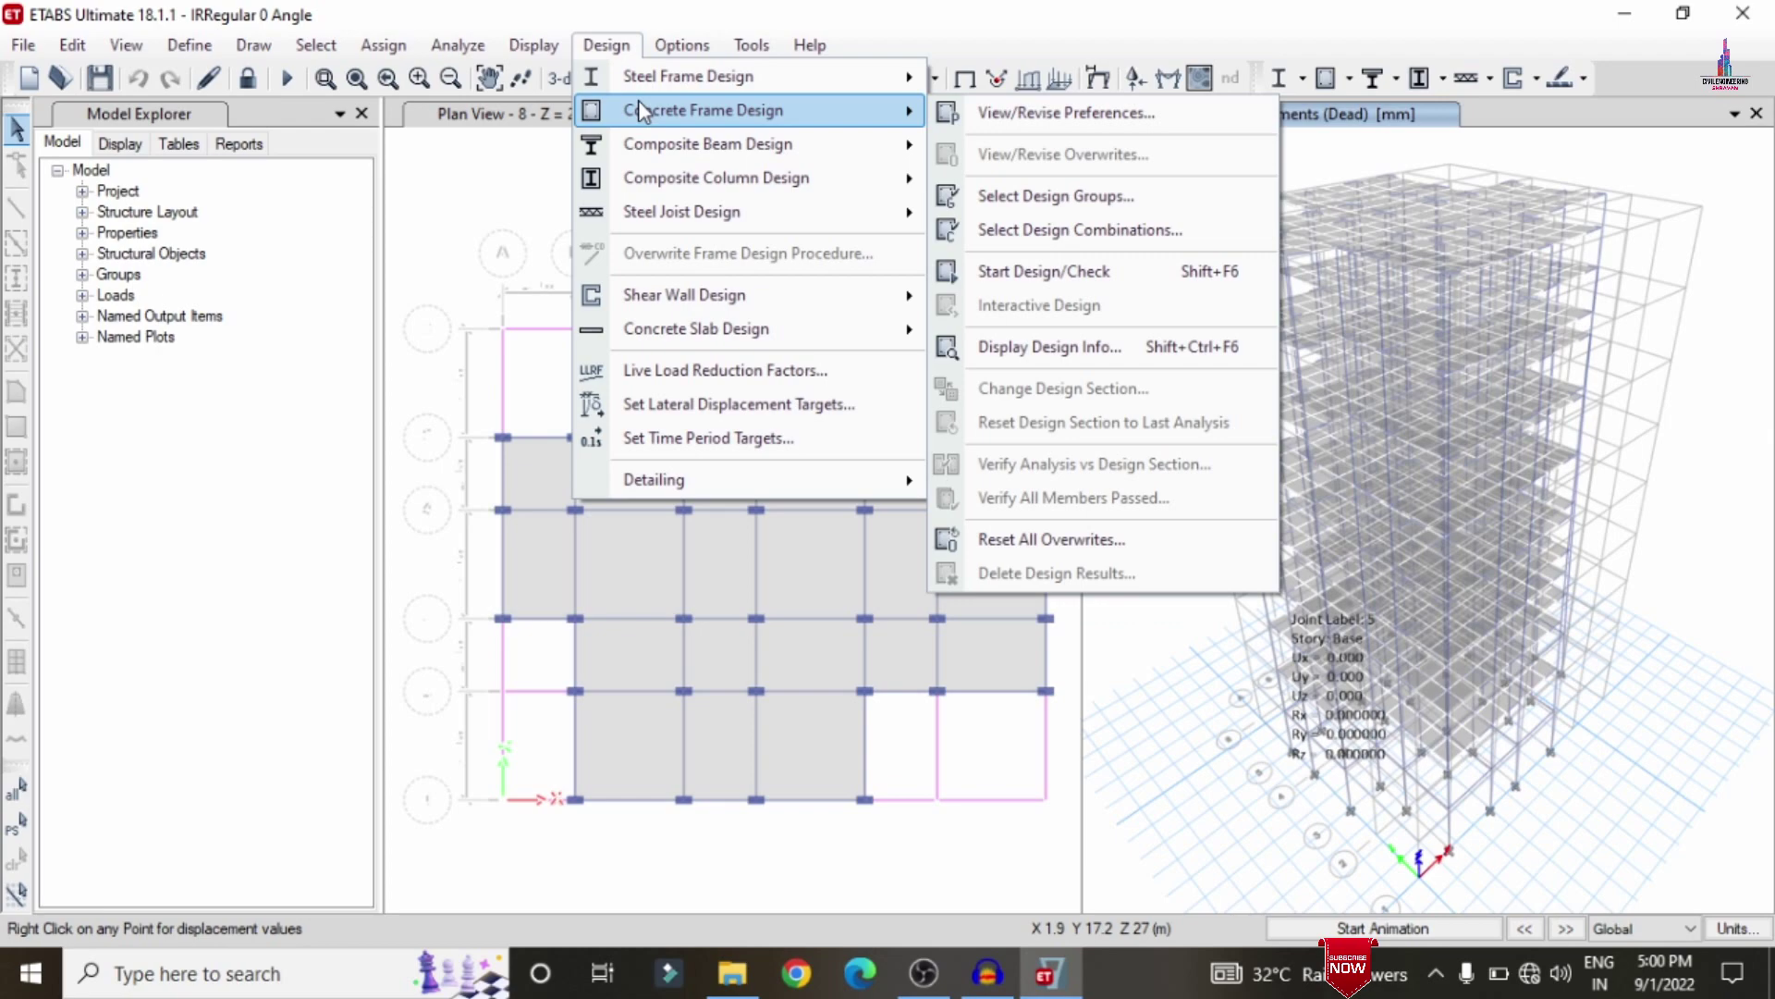
pyautogui.click(1121, 118)
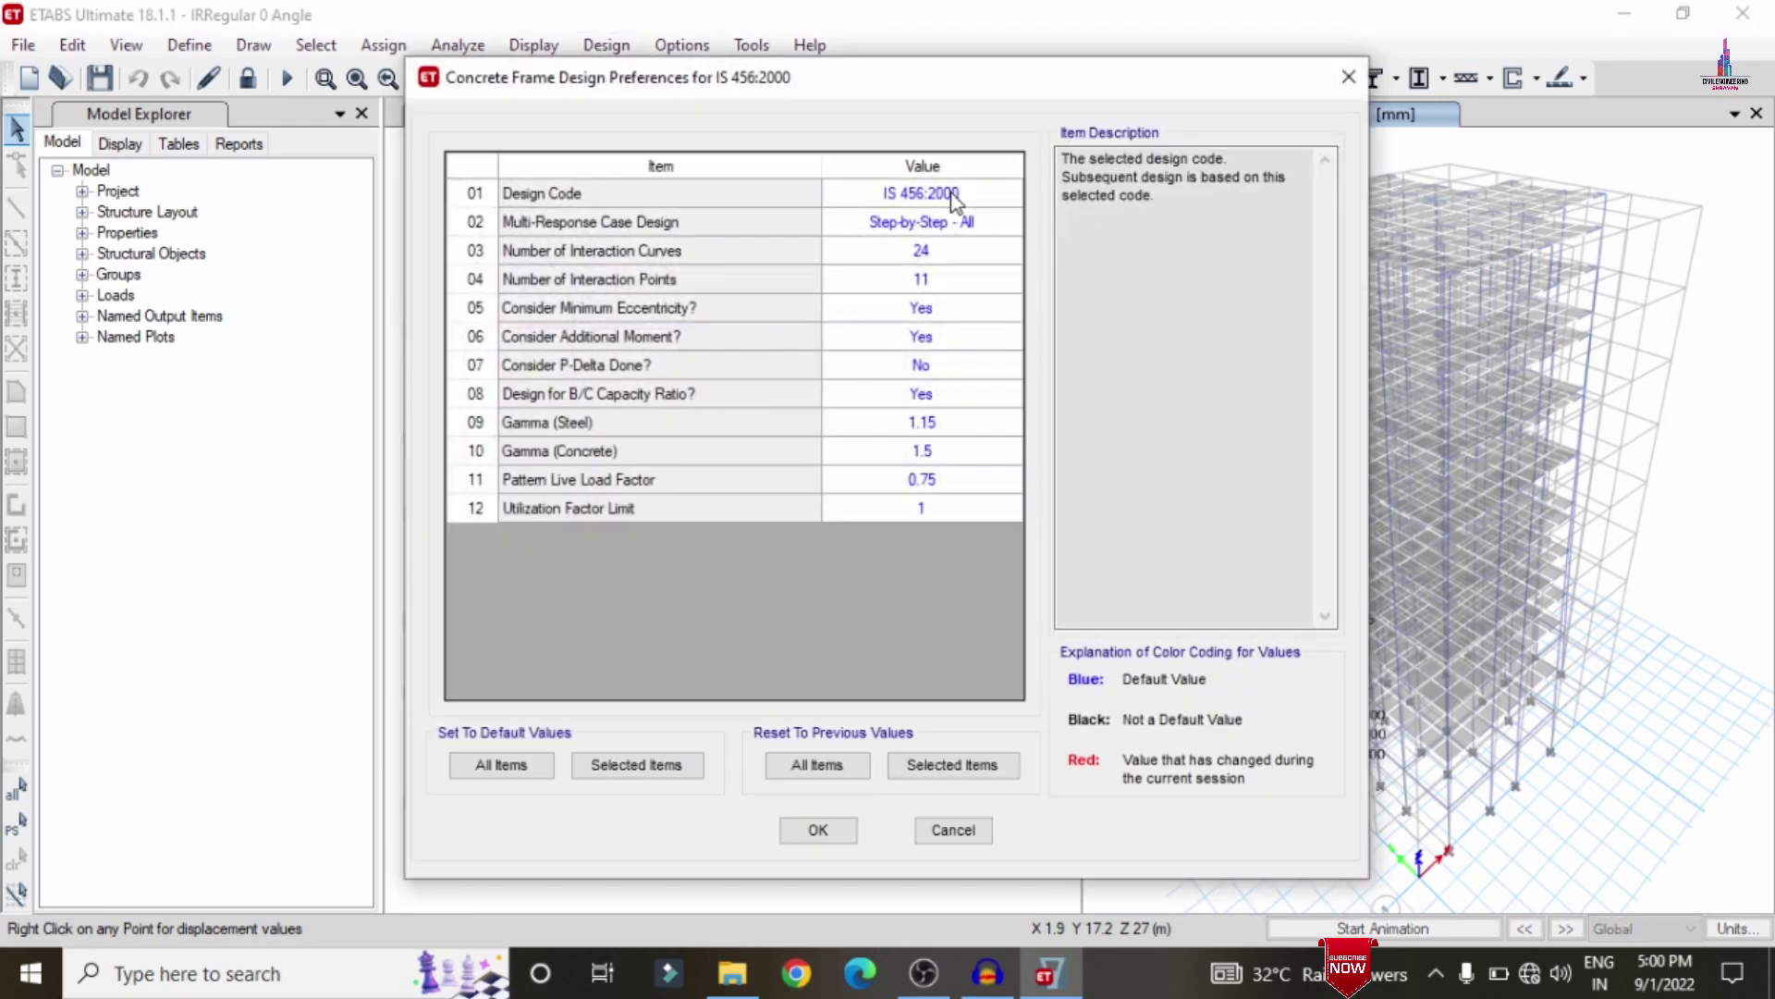
pyautogui.click(814, 832)
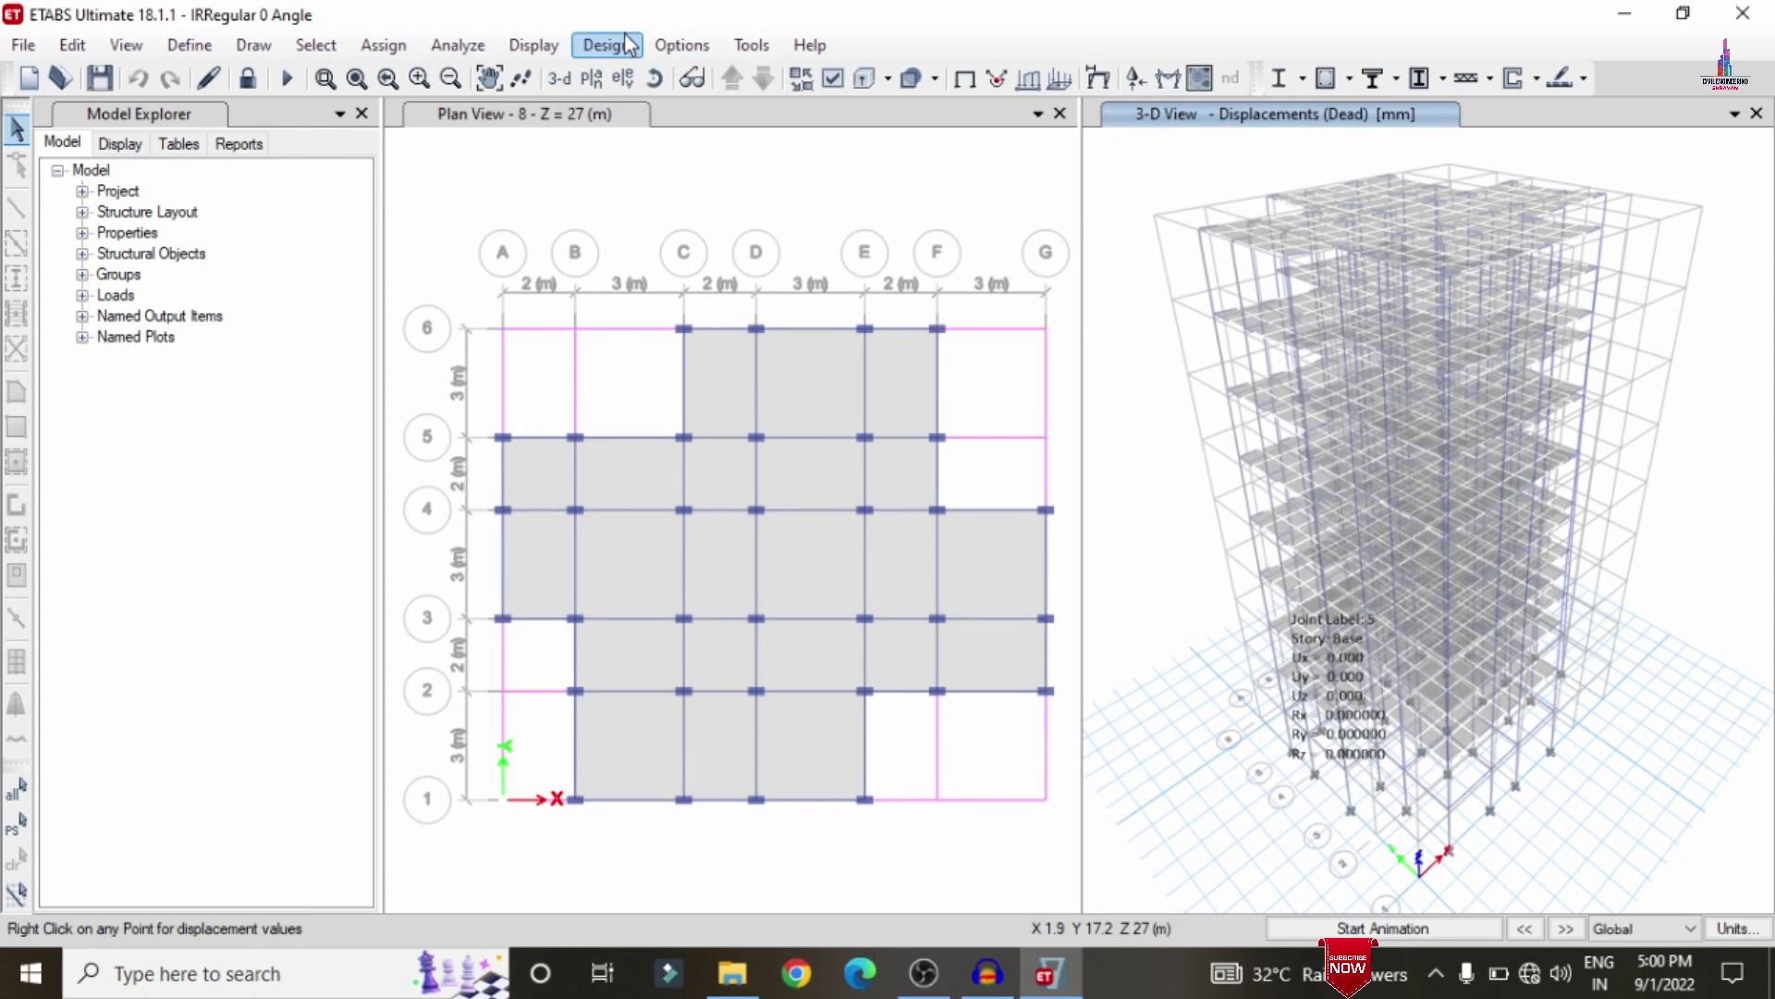
# Step: Run the concrete frame design check to show longitudinal reinforcing
pyautogui.click(611, 44)
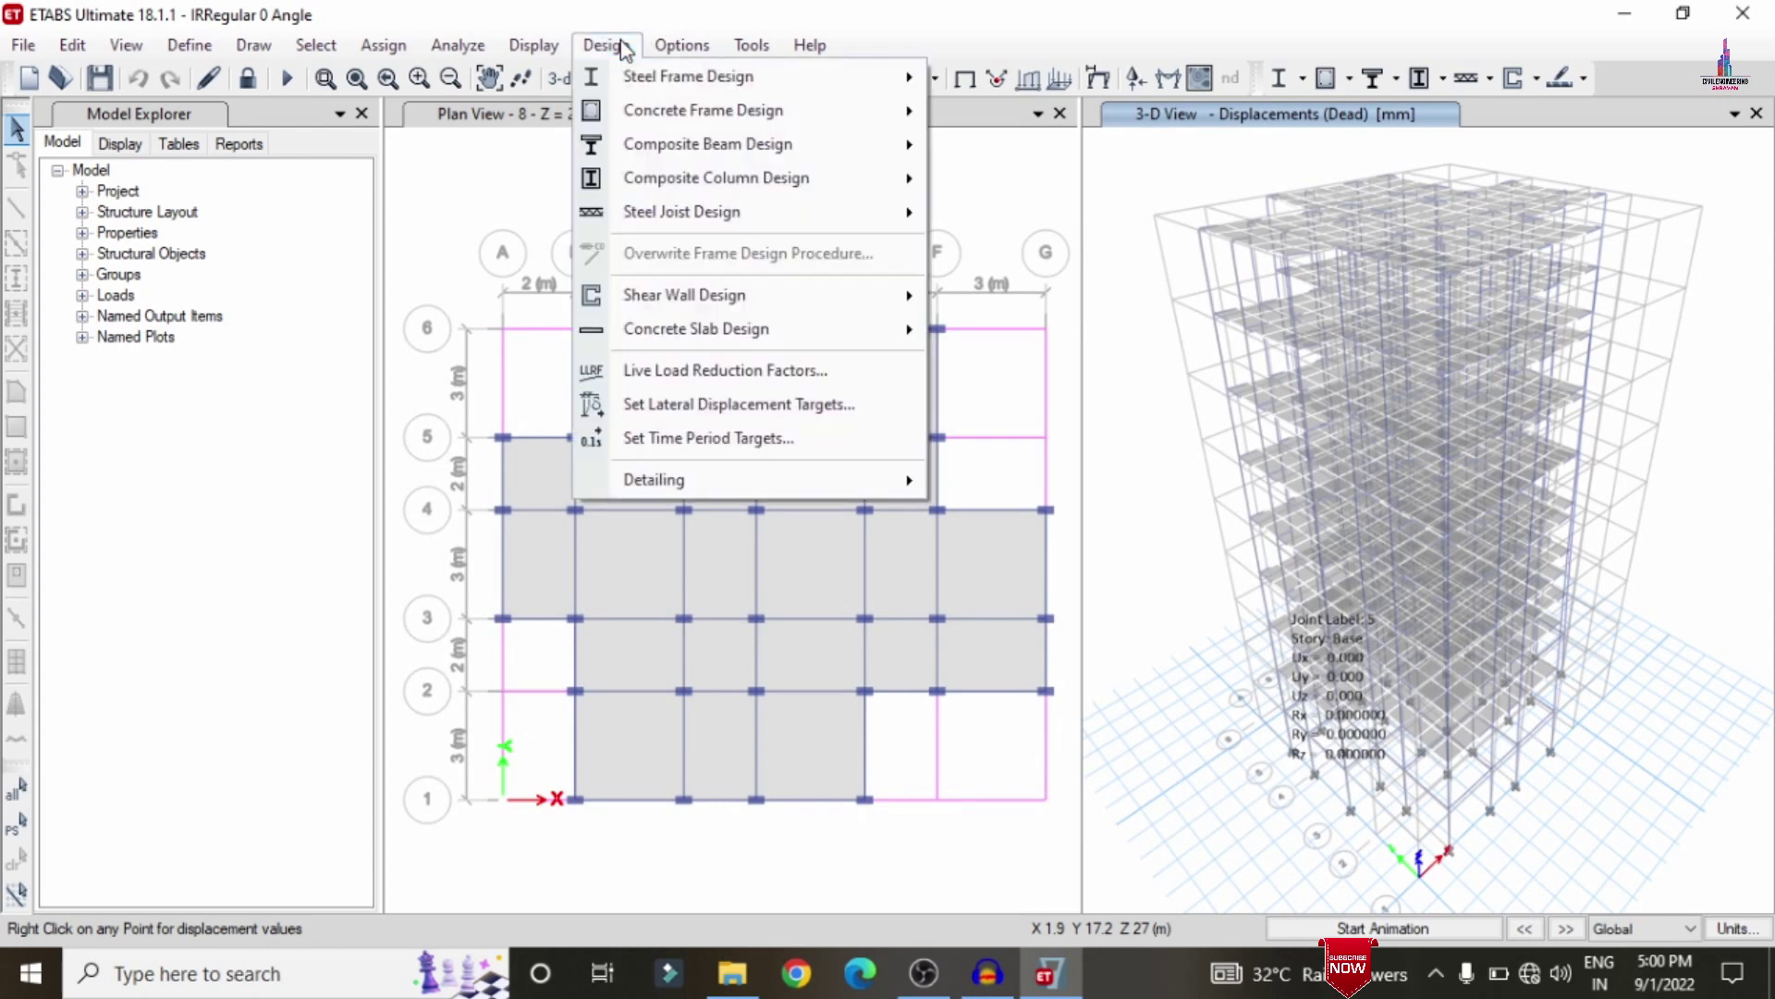
pyautogui.moveTo(646, 102)
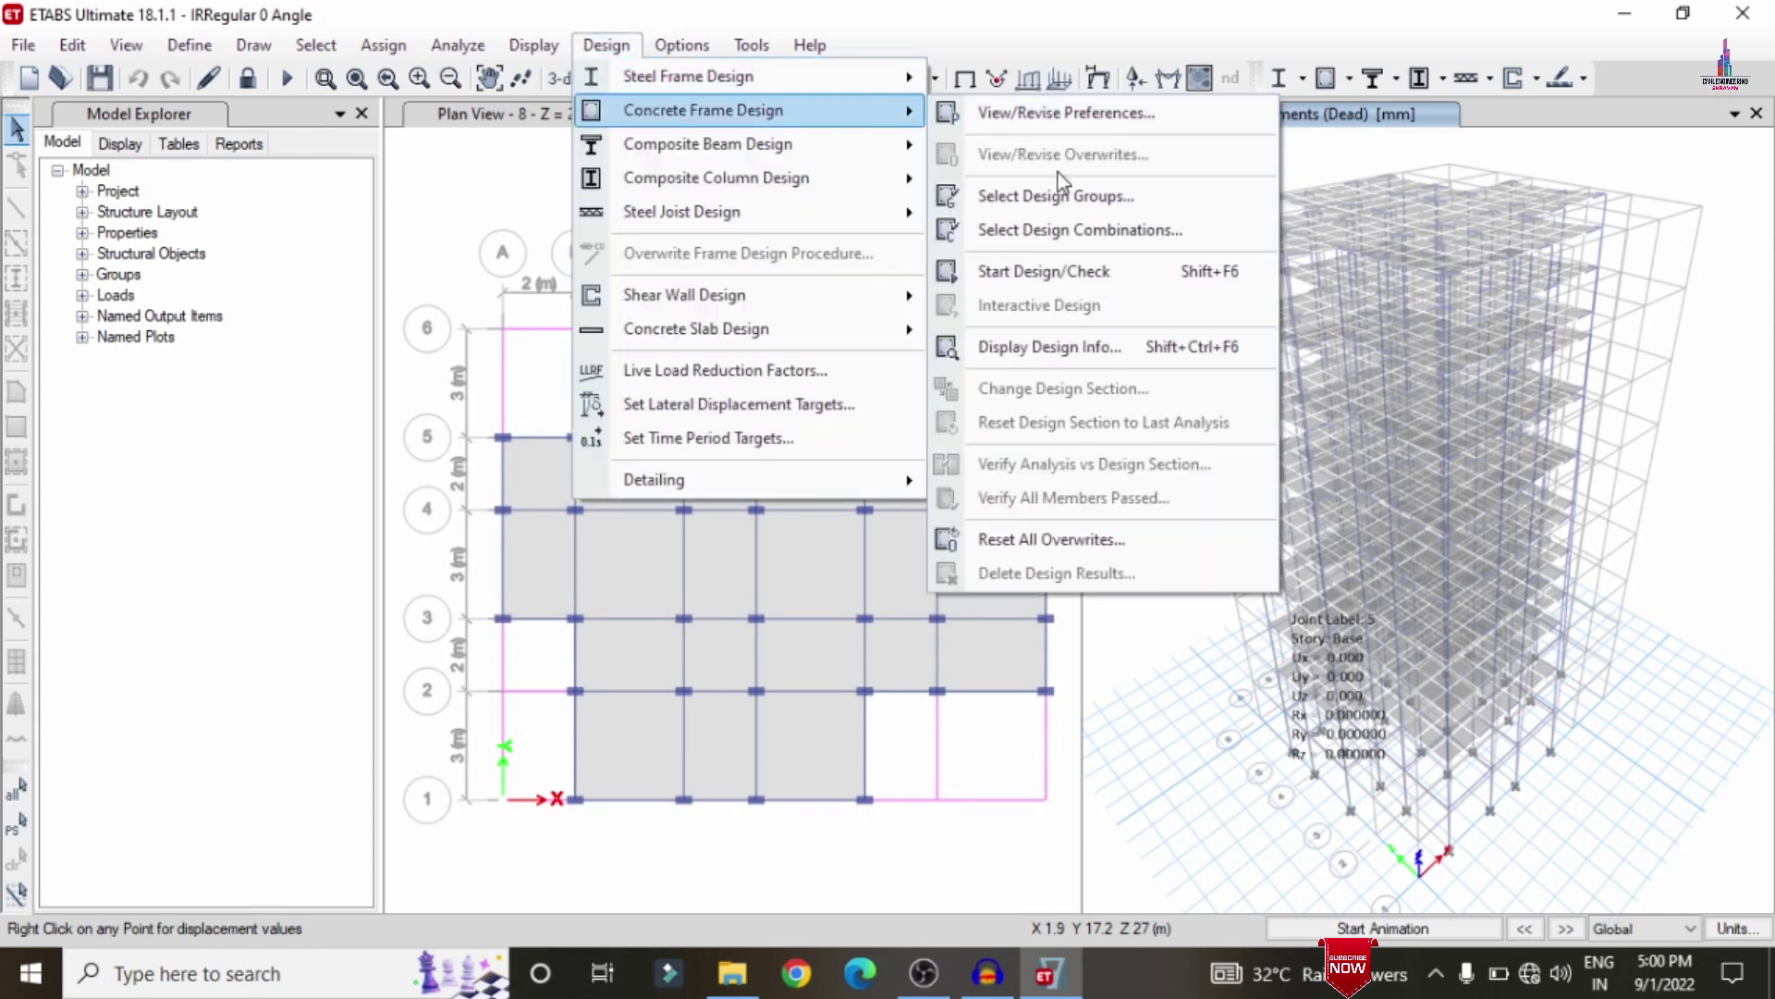
pyautogui.click(1128, 270)
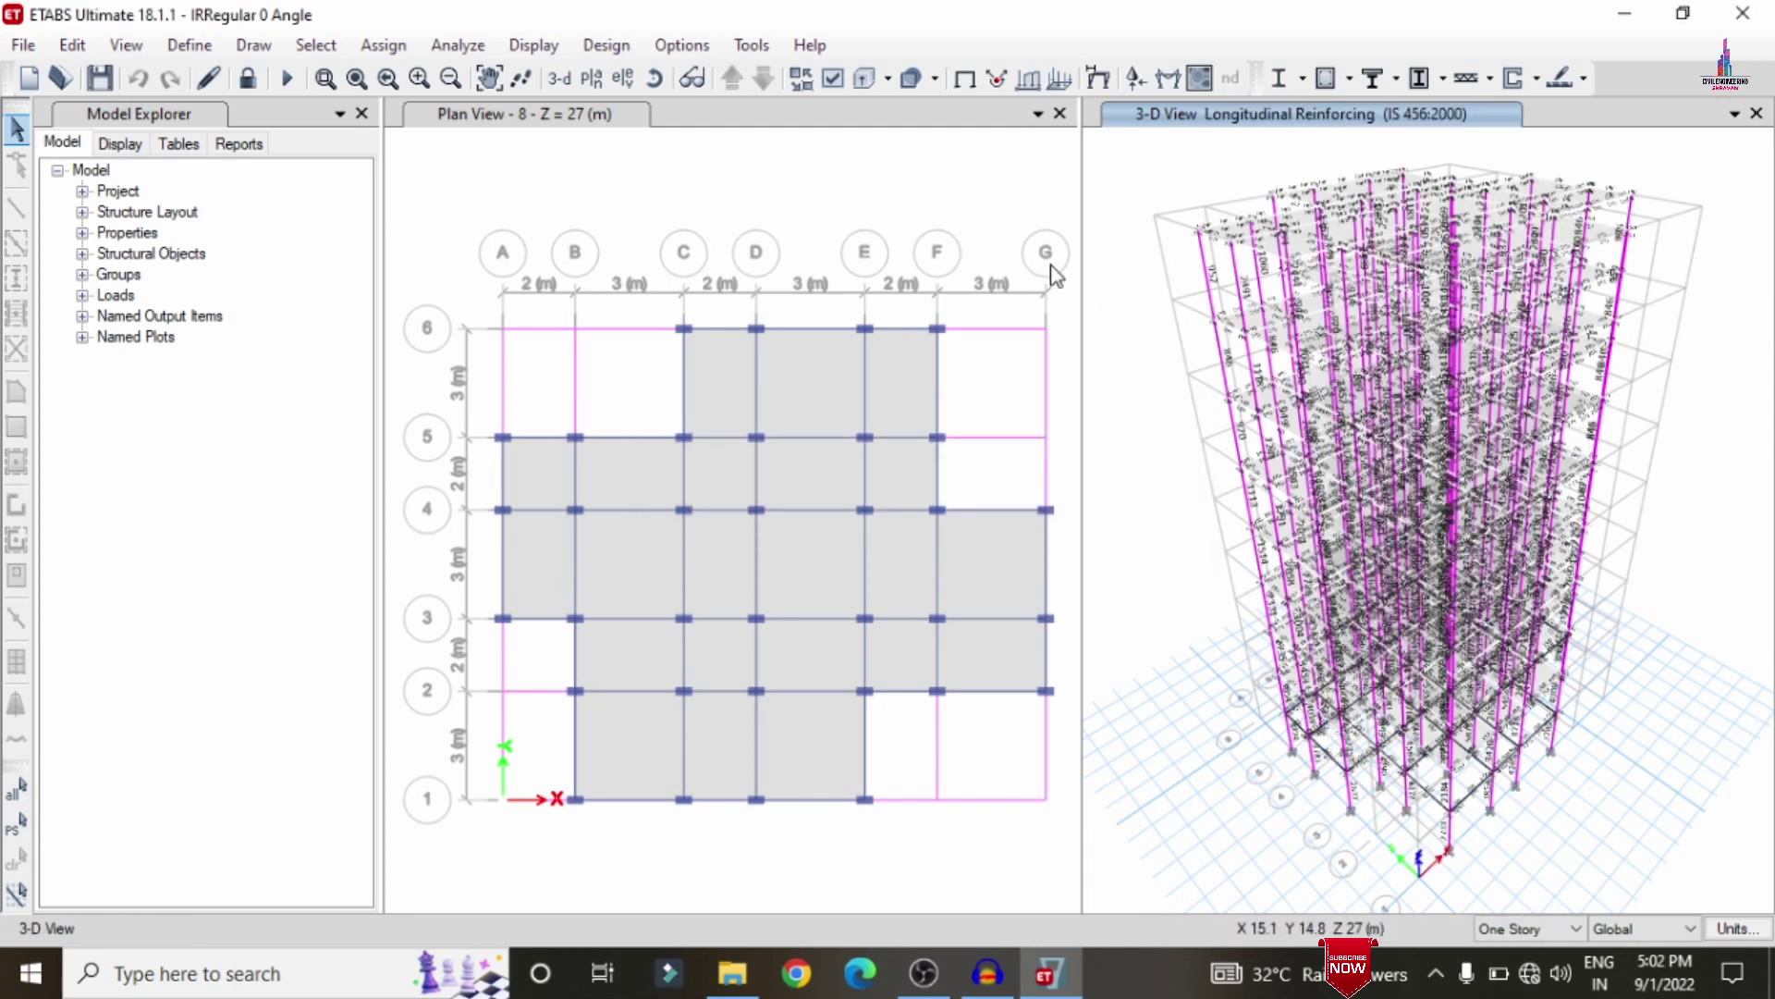
# Step: Accept the concrete slab design preferences
pyautogui.click(1586, 80)
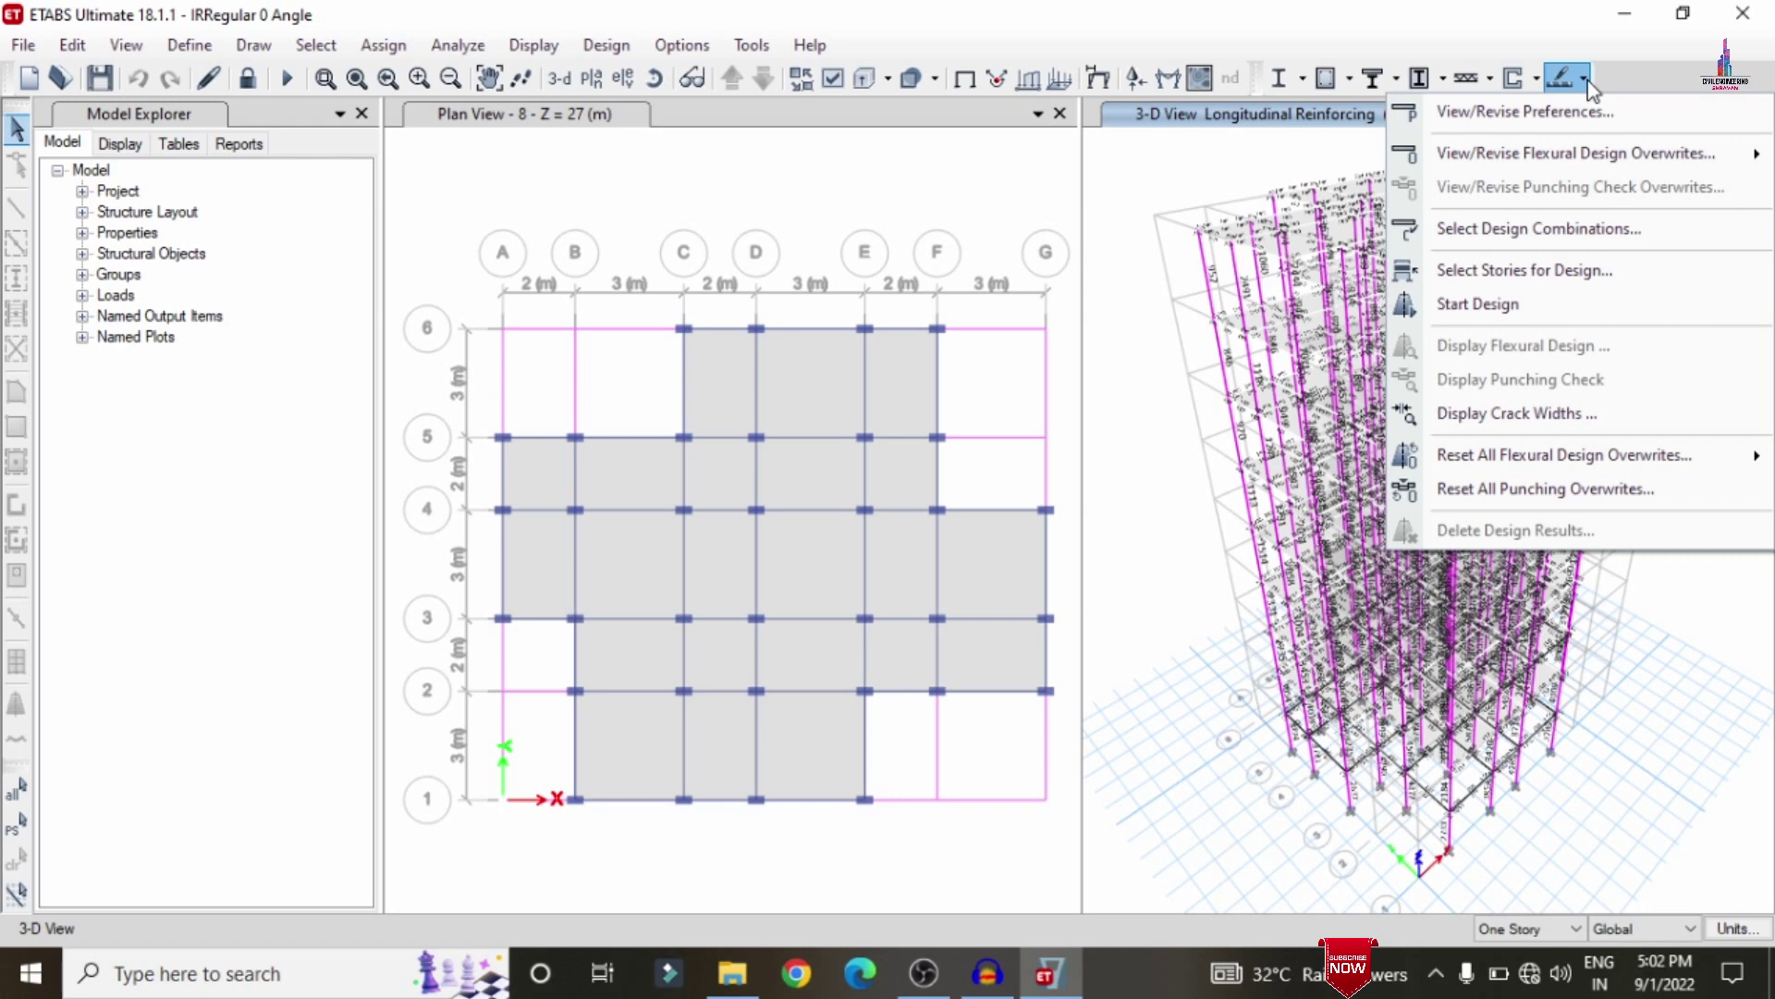
pyautogui.click(1557, 111)
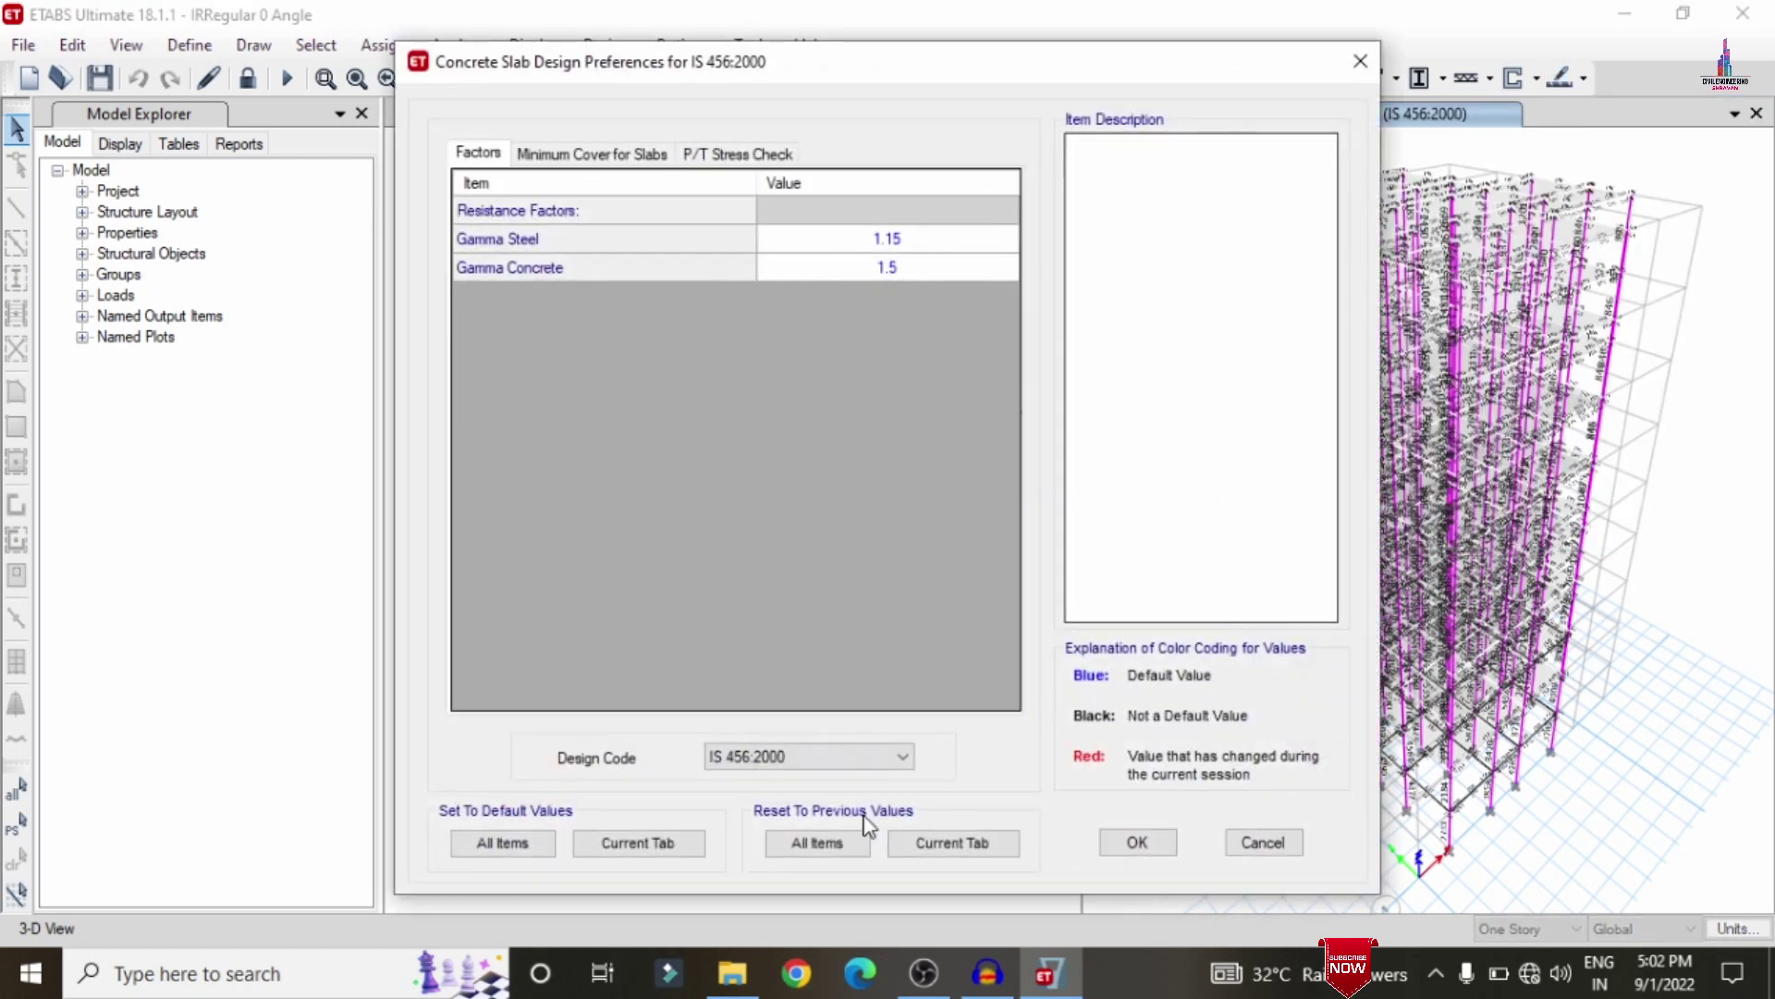
pyautogui.click(1158, 843)
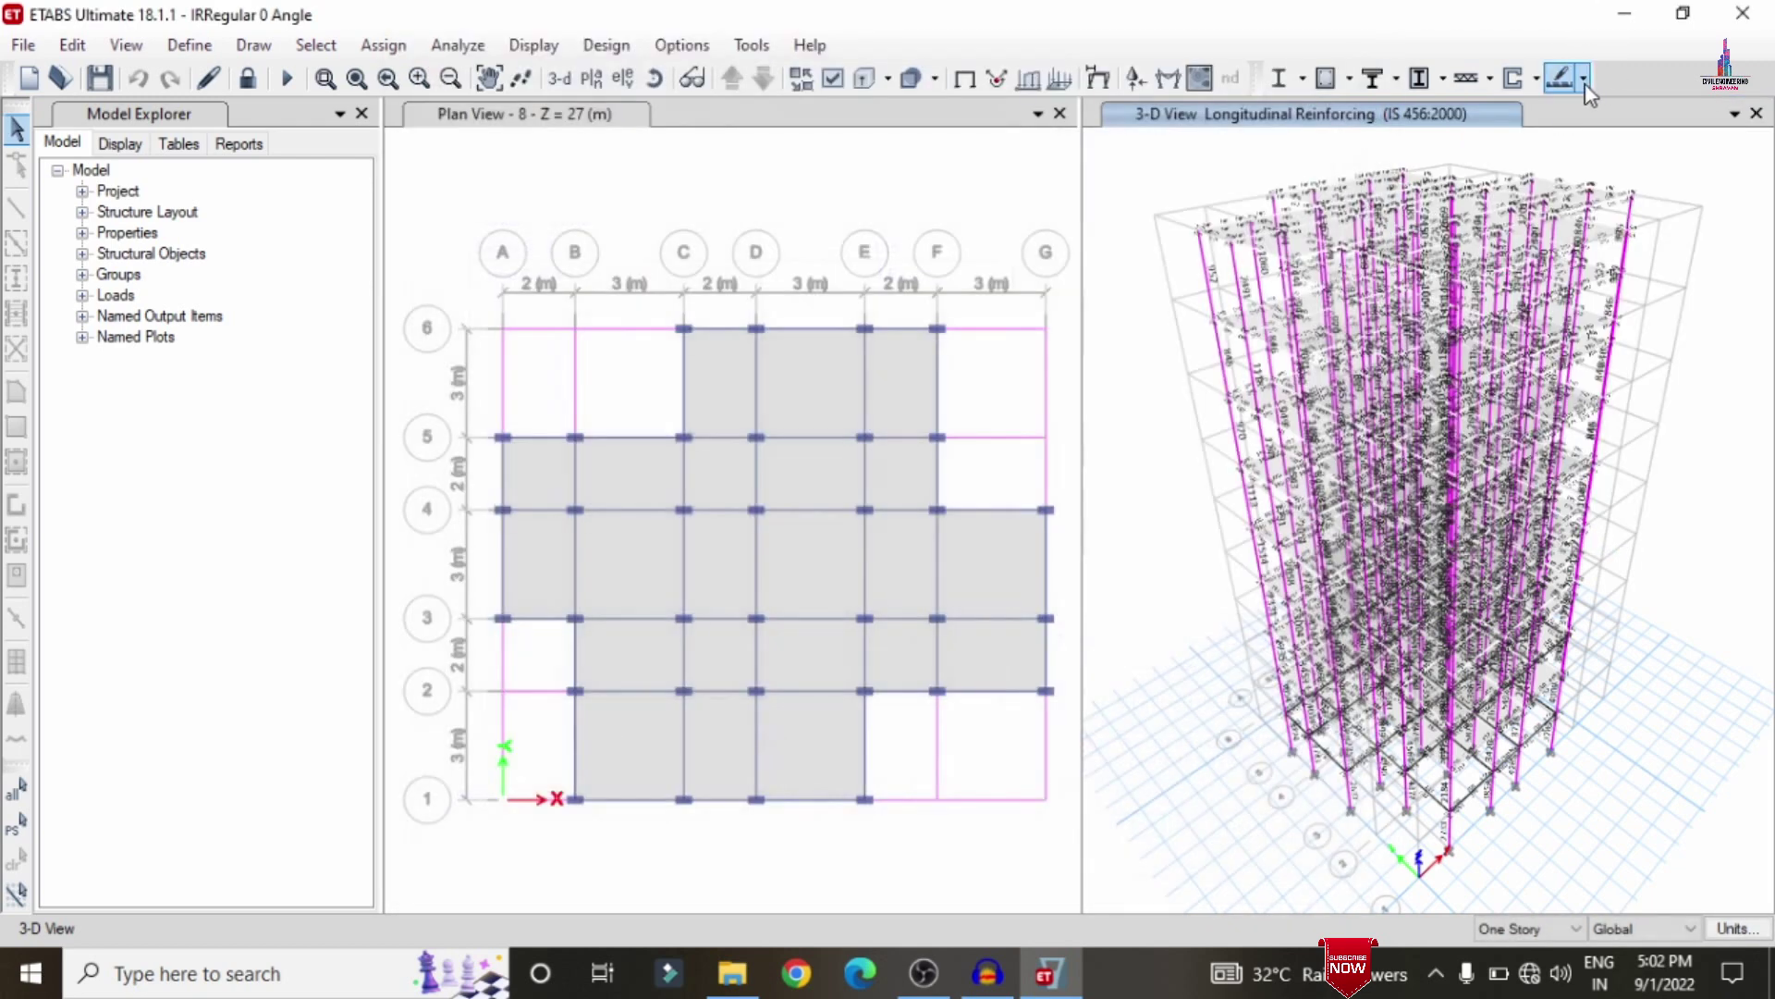
# Step: Select stories 8 and 2 for slab design
pyautogui.click(1586, 80)
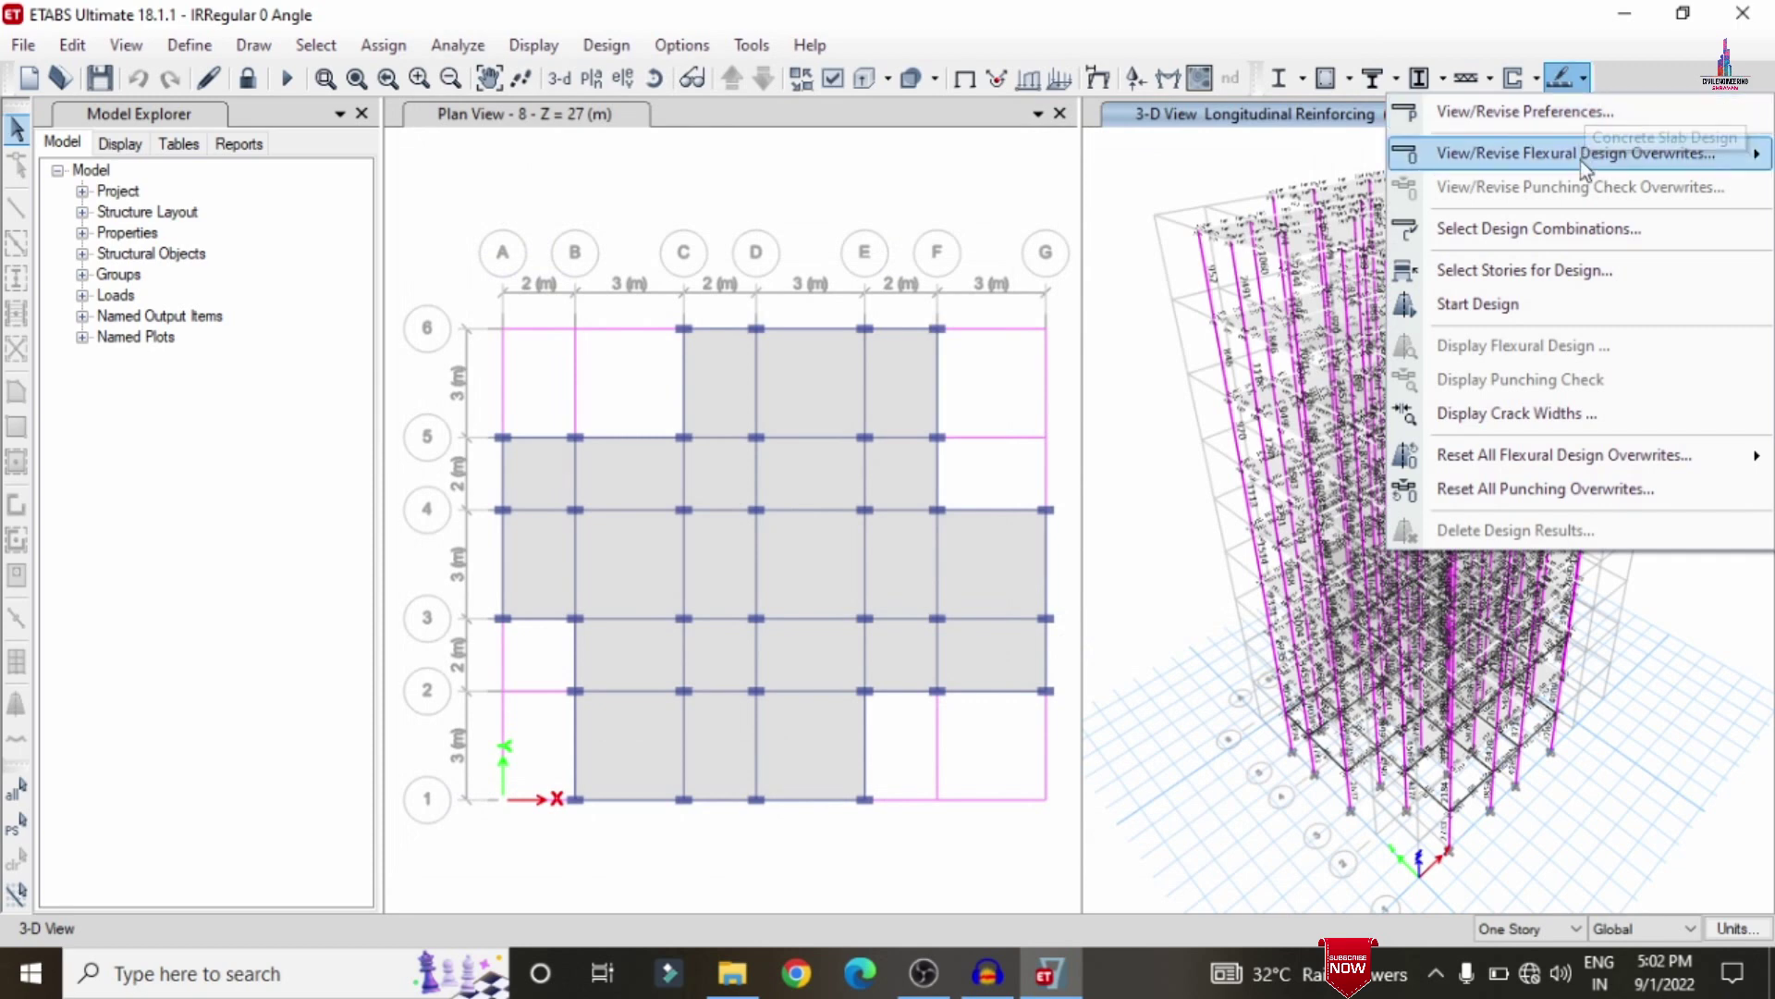
pyautogui.click(1572, 274)
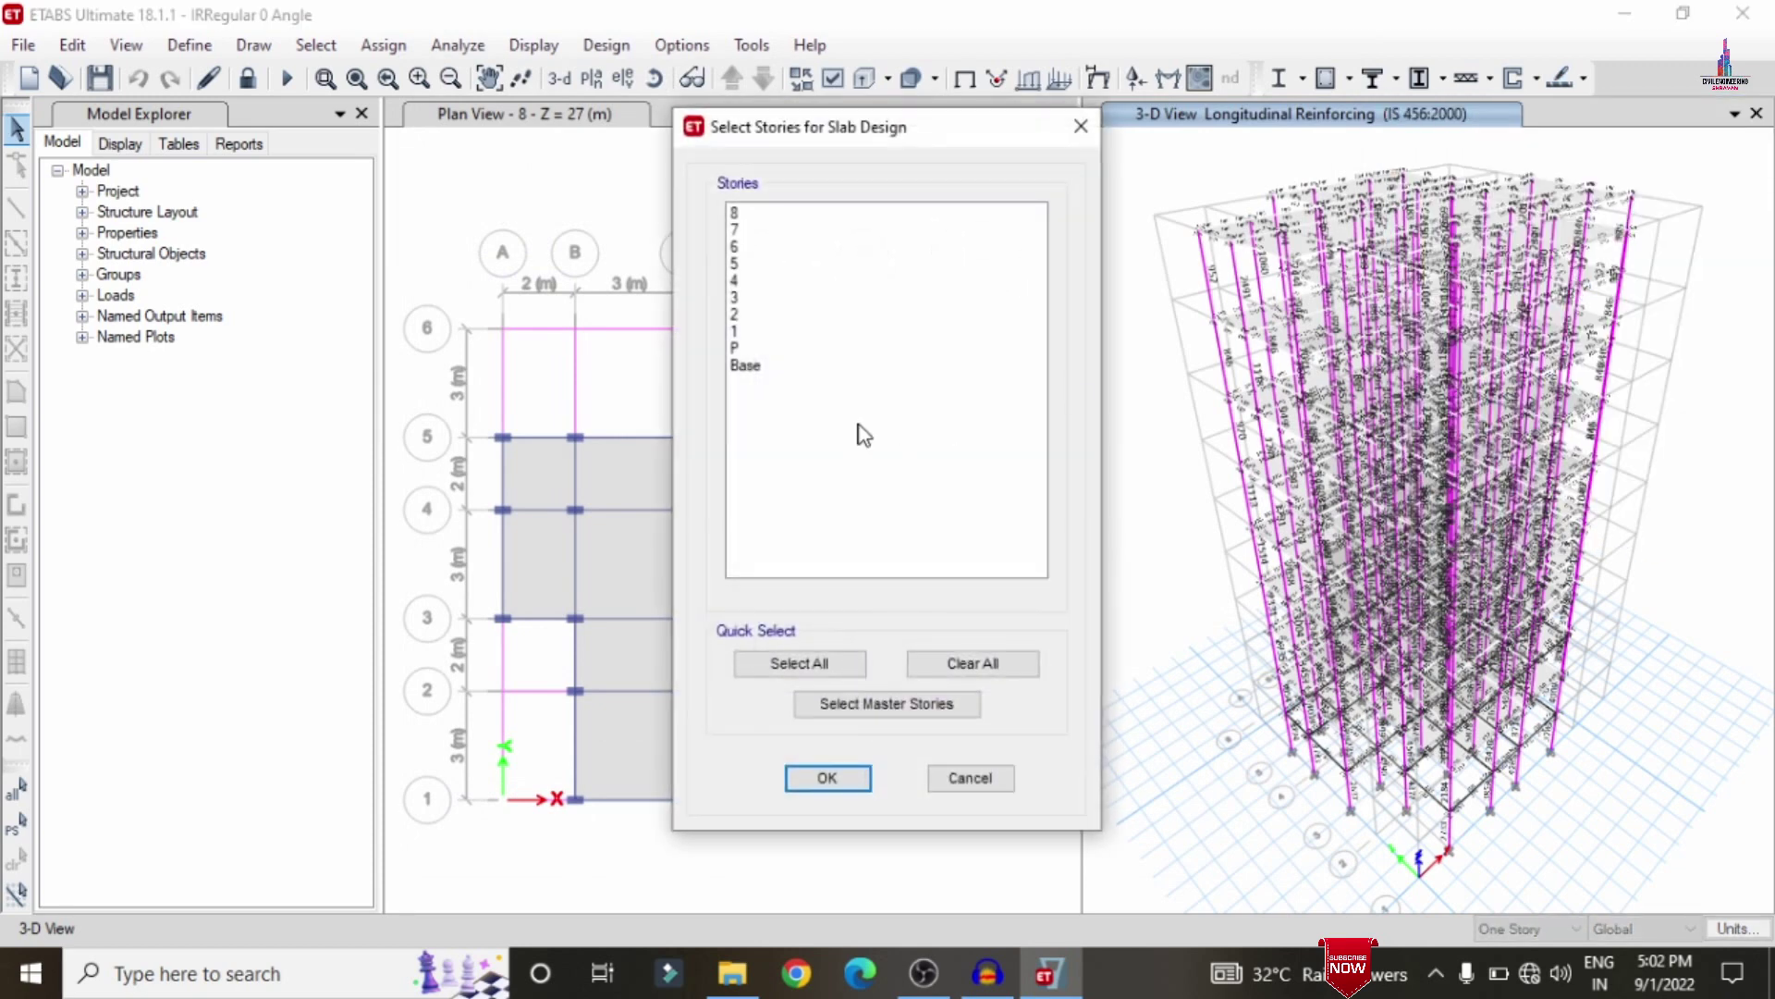
pyautogui.click(751, 212)
pyautogui.click(755, 315)
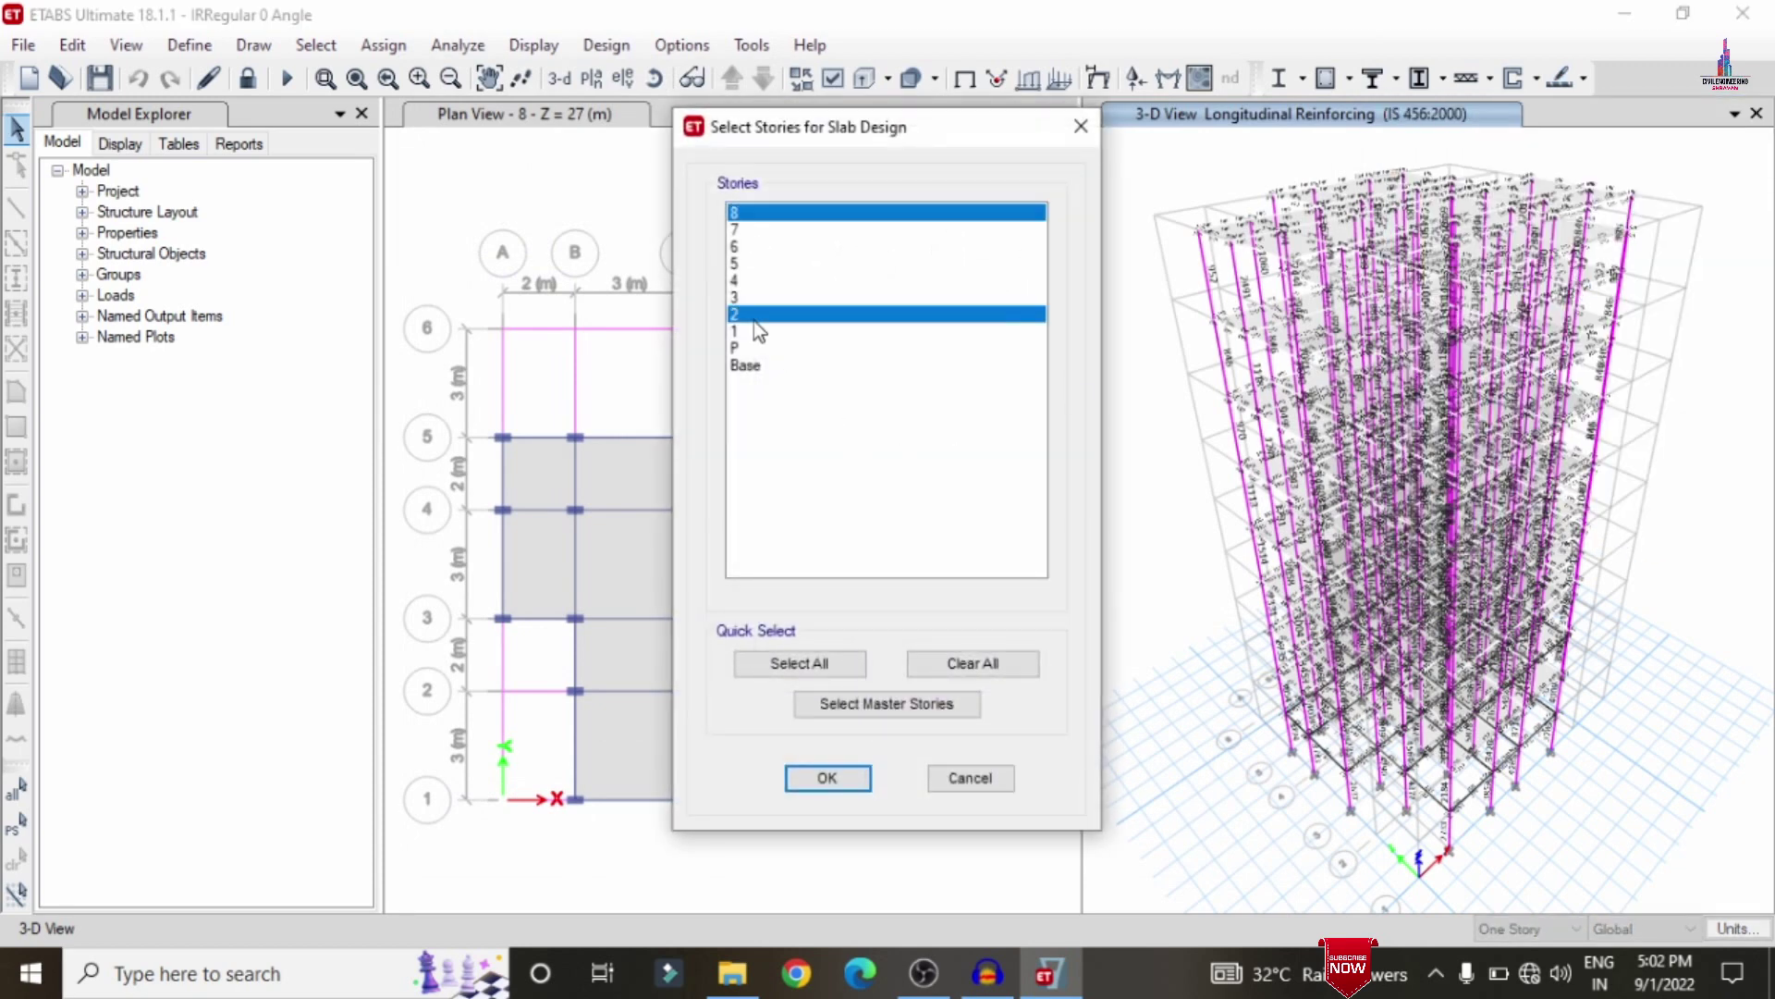
pyautogui.click(828, 778)
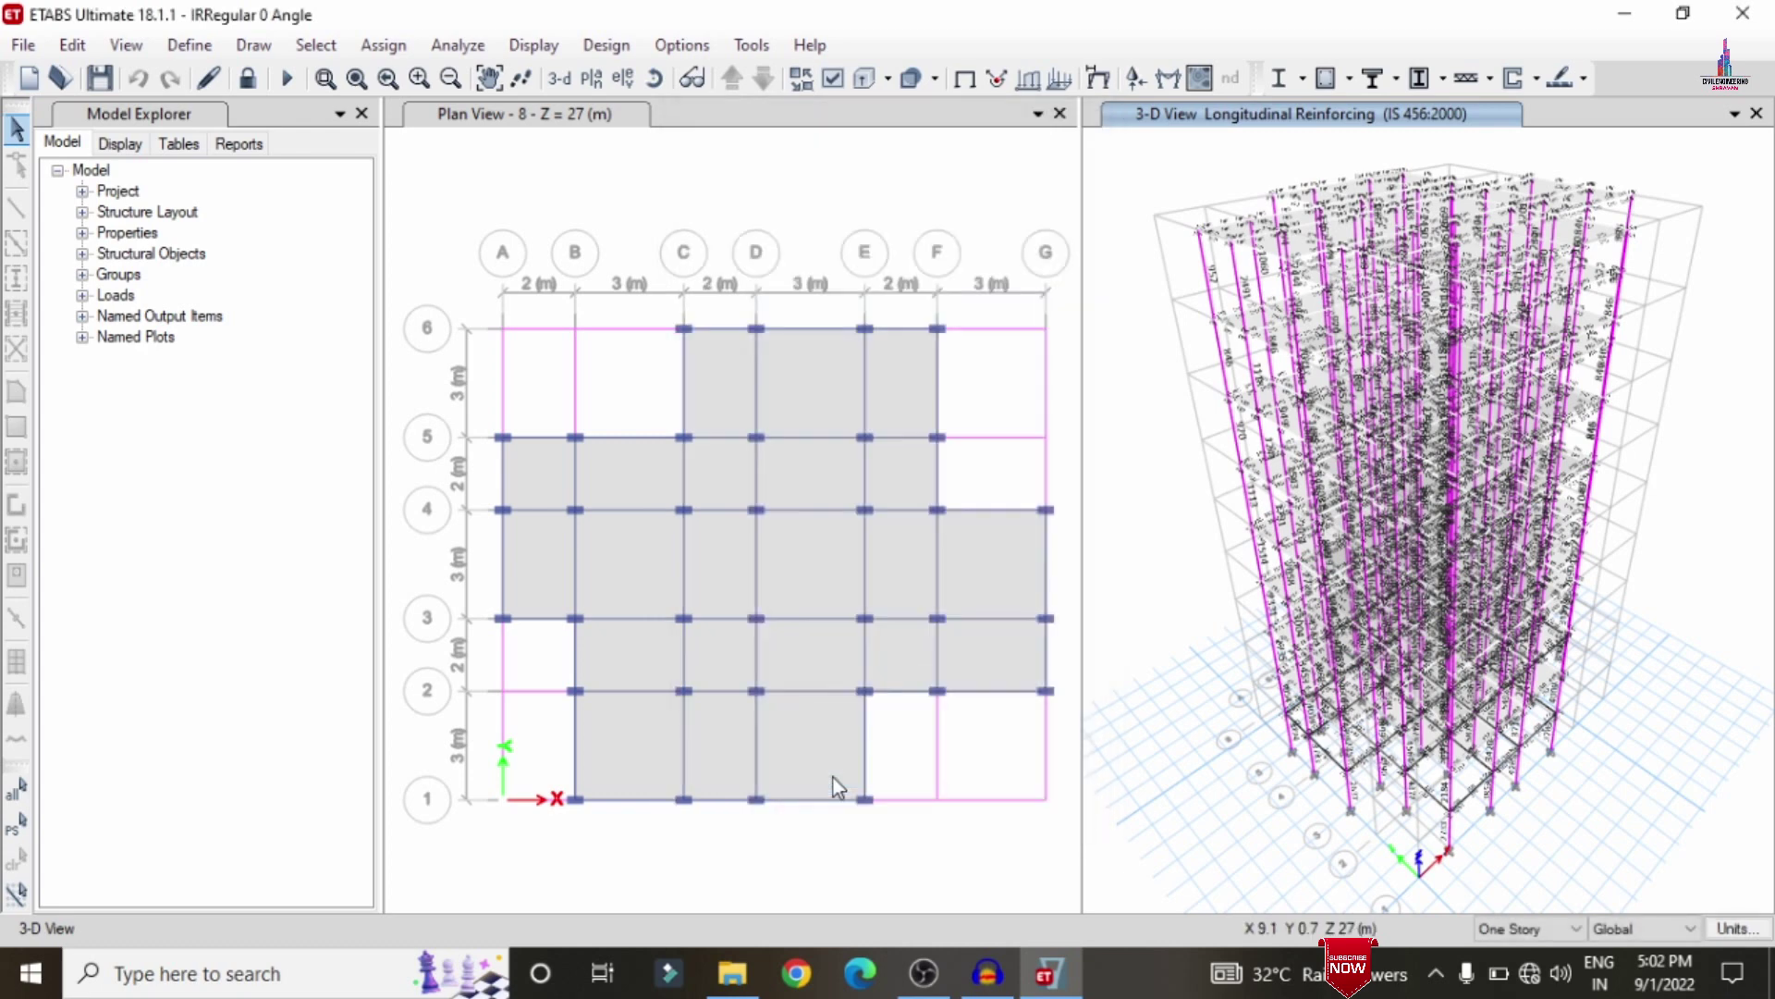
# Step: Run the slab strip design and save the model
pyautogui.click(1583, 78)
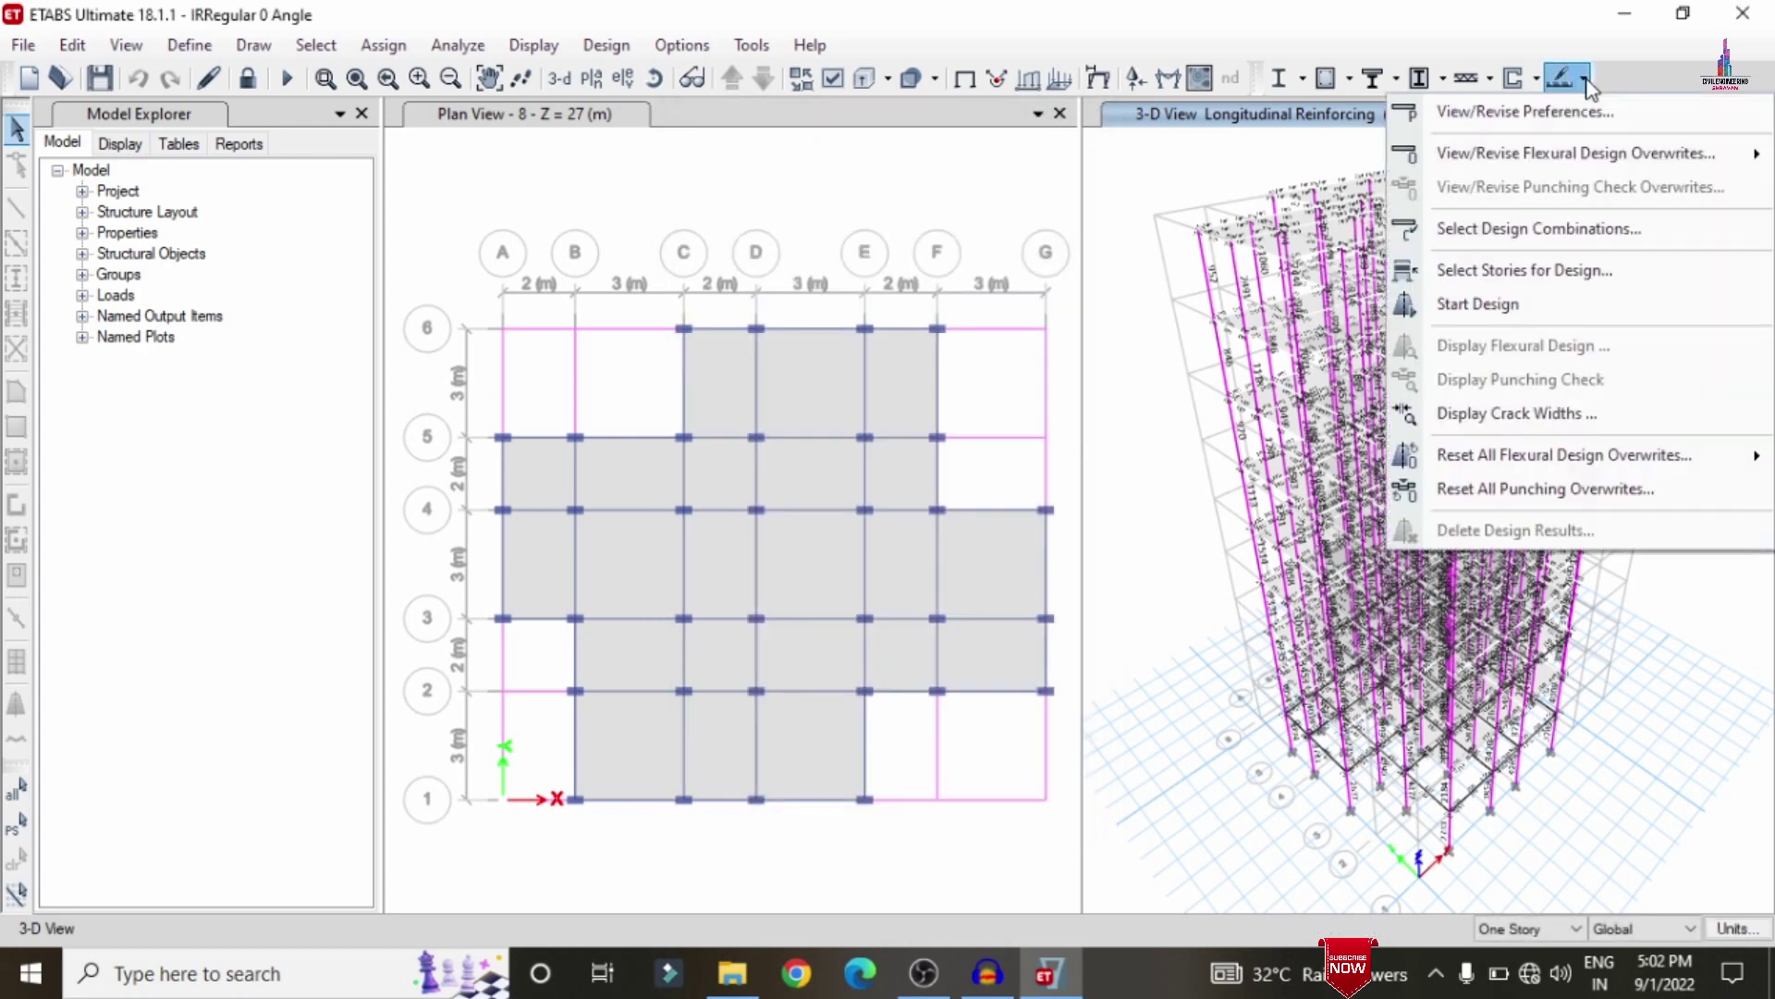
pyautogui.click(1512, 305)
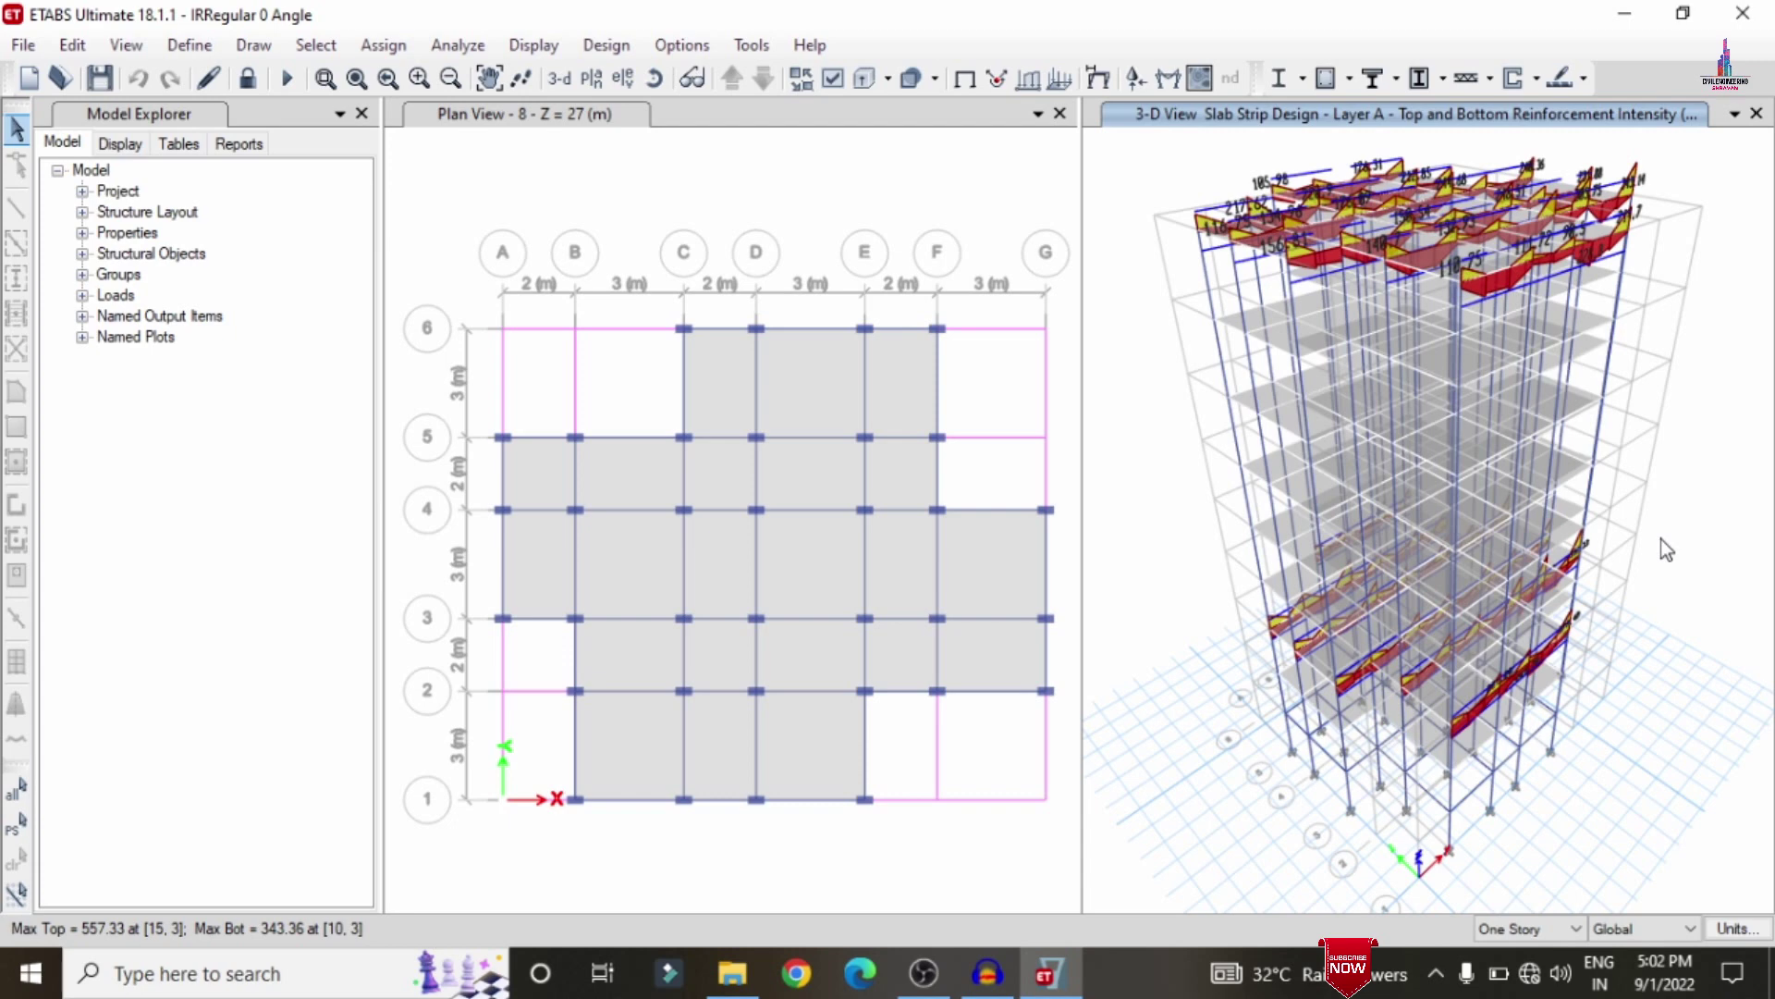
pyautogui.hotkey('ctrl', 's')
# Step: Close ETABS and launch CSiDetail 18 by searching 'csi'
pyautogui.click(1743, 13)
pyautogui.click(221, 974)
pyautogui.write('cs')
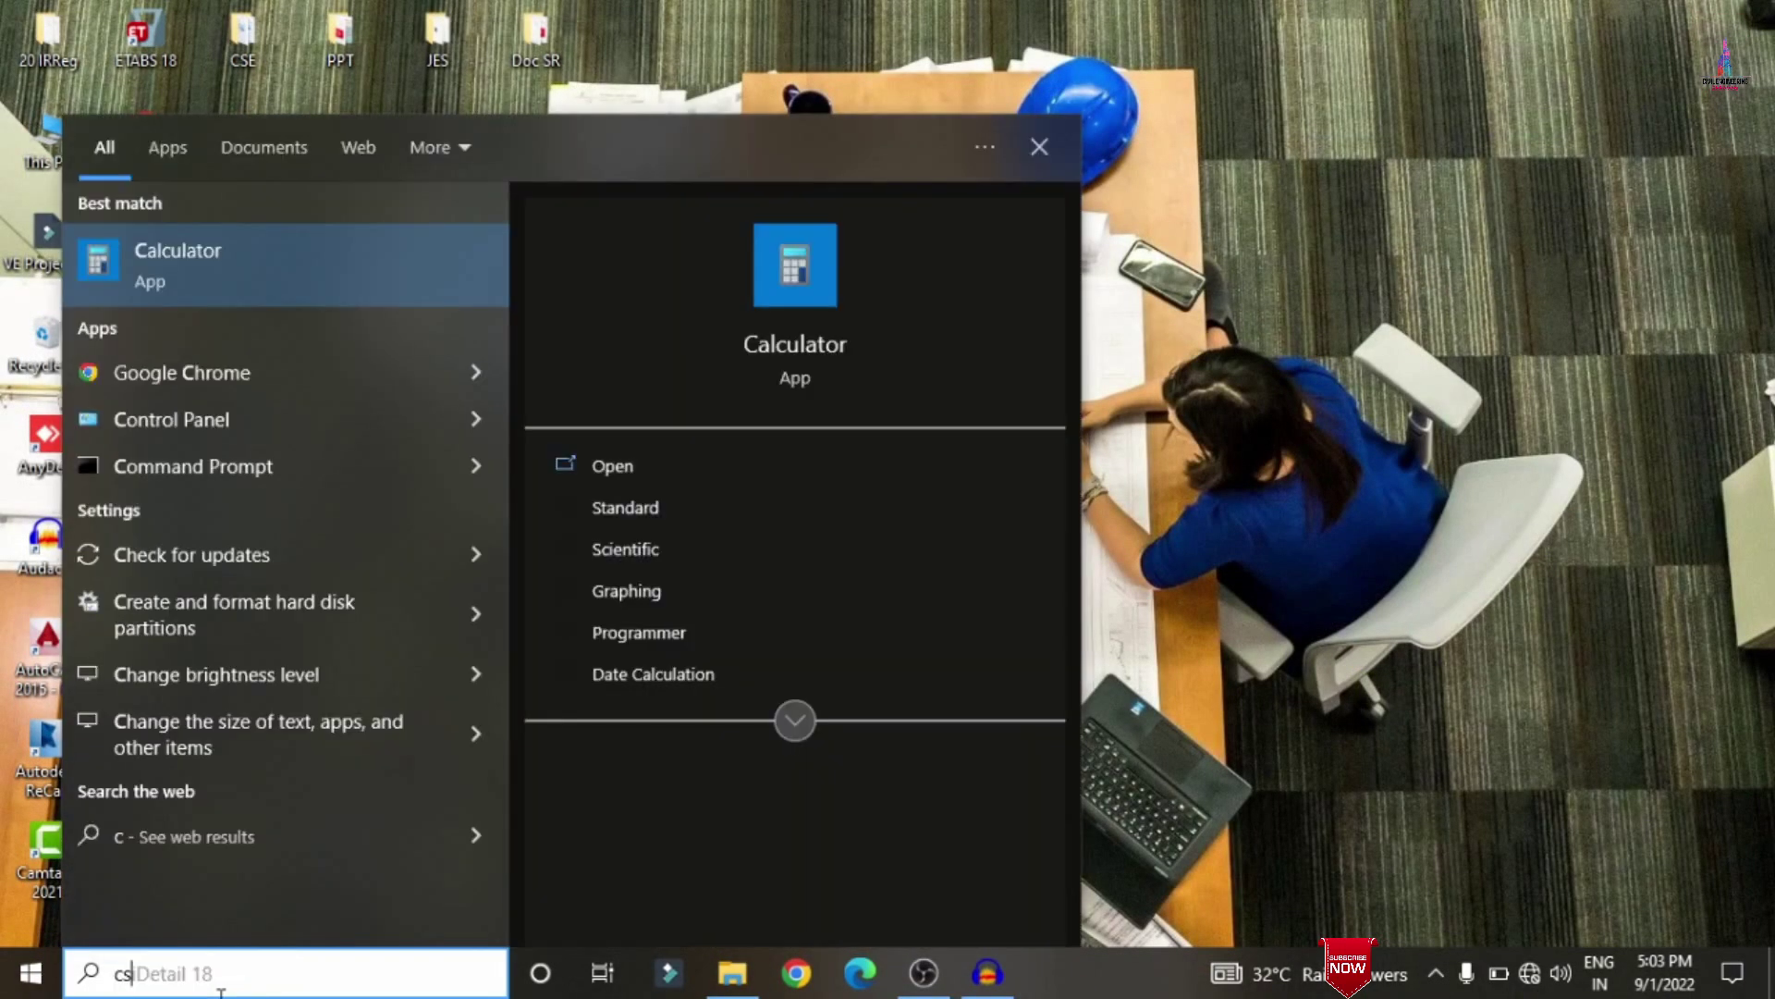
pyautogui.write('i')
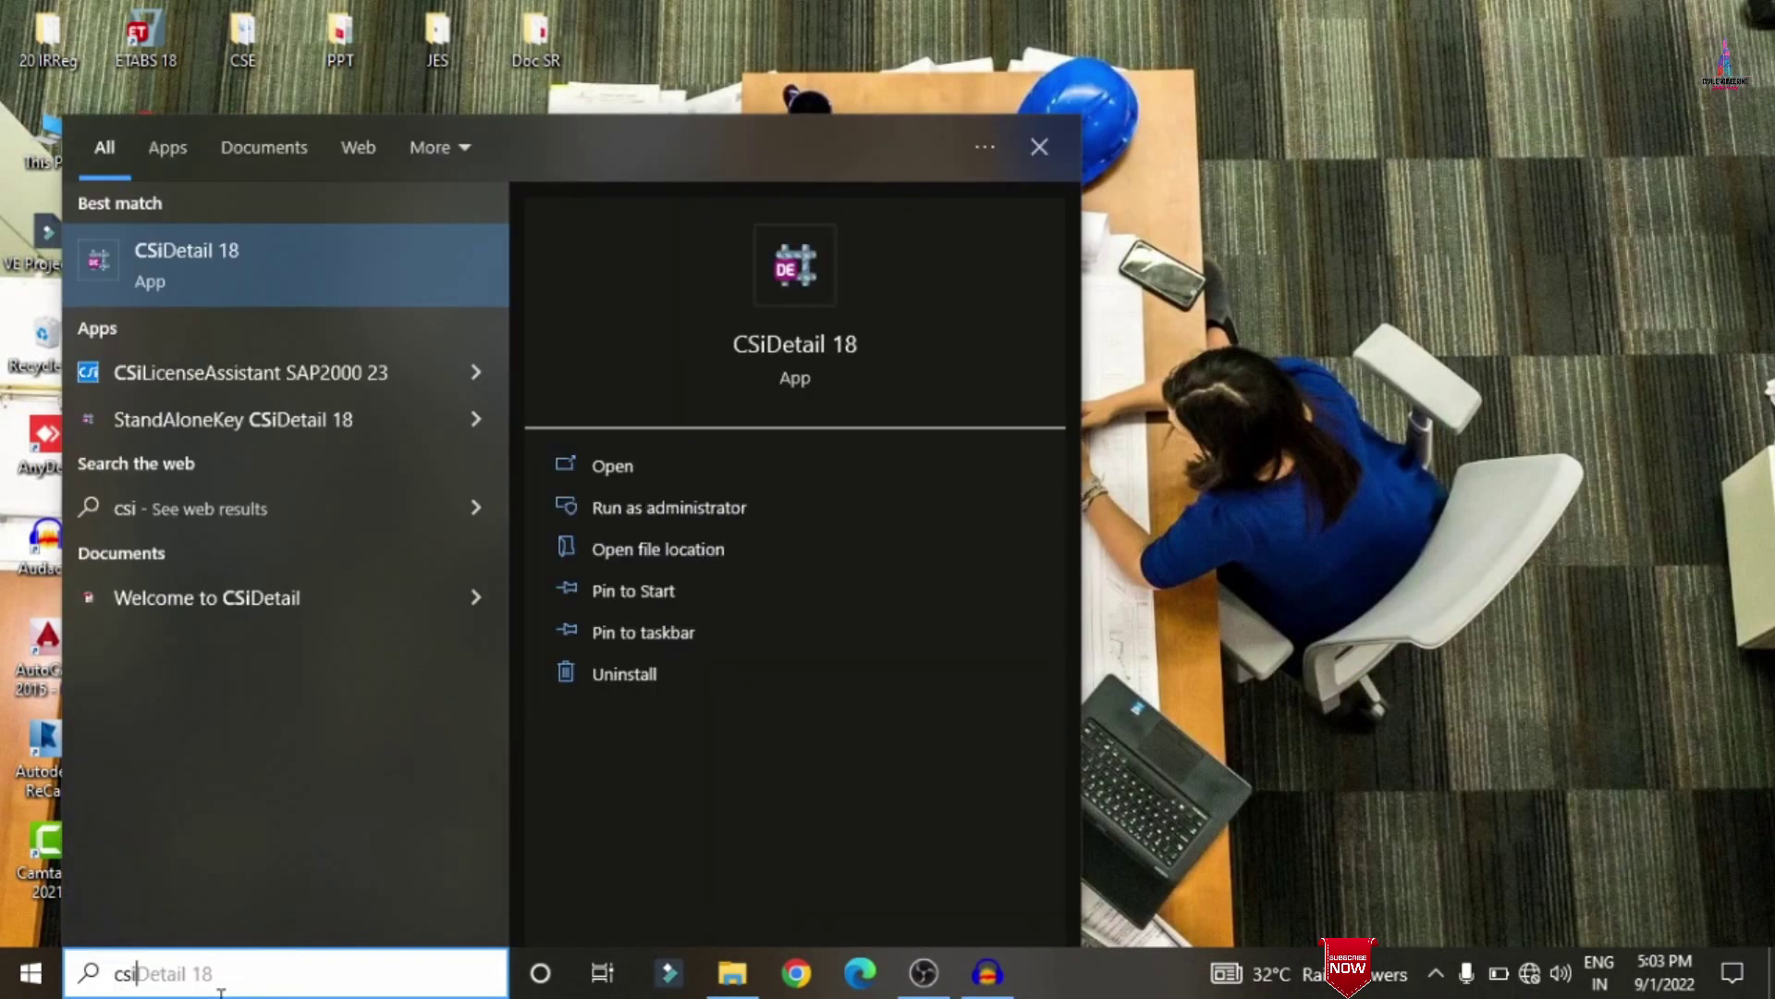
pyautogui.click(237, 252)
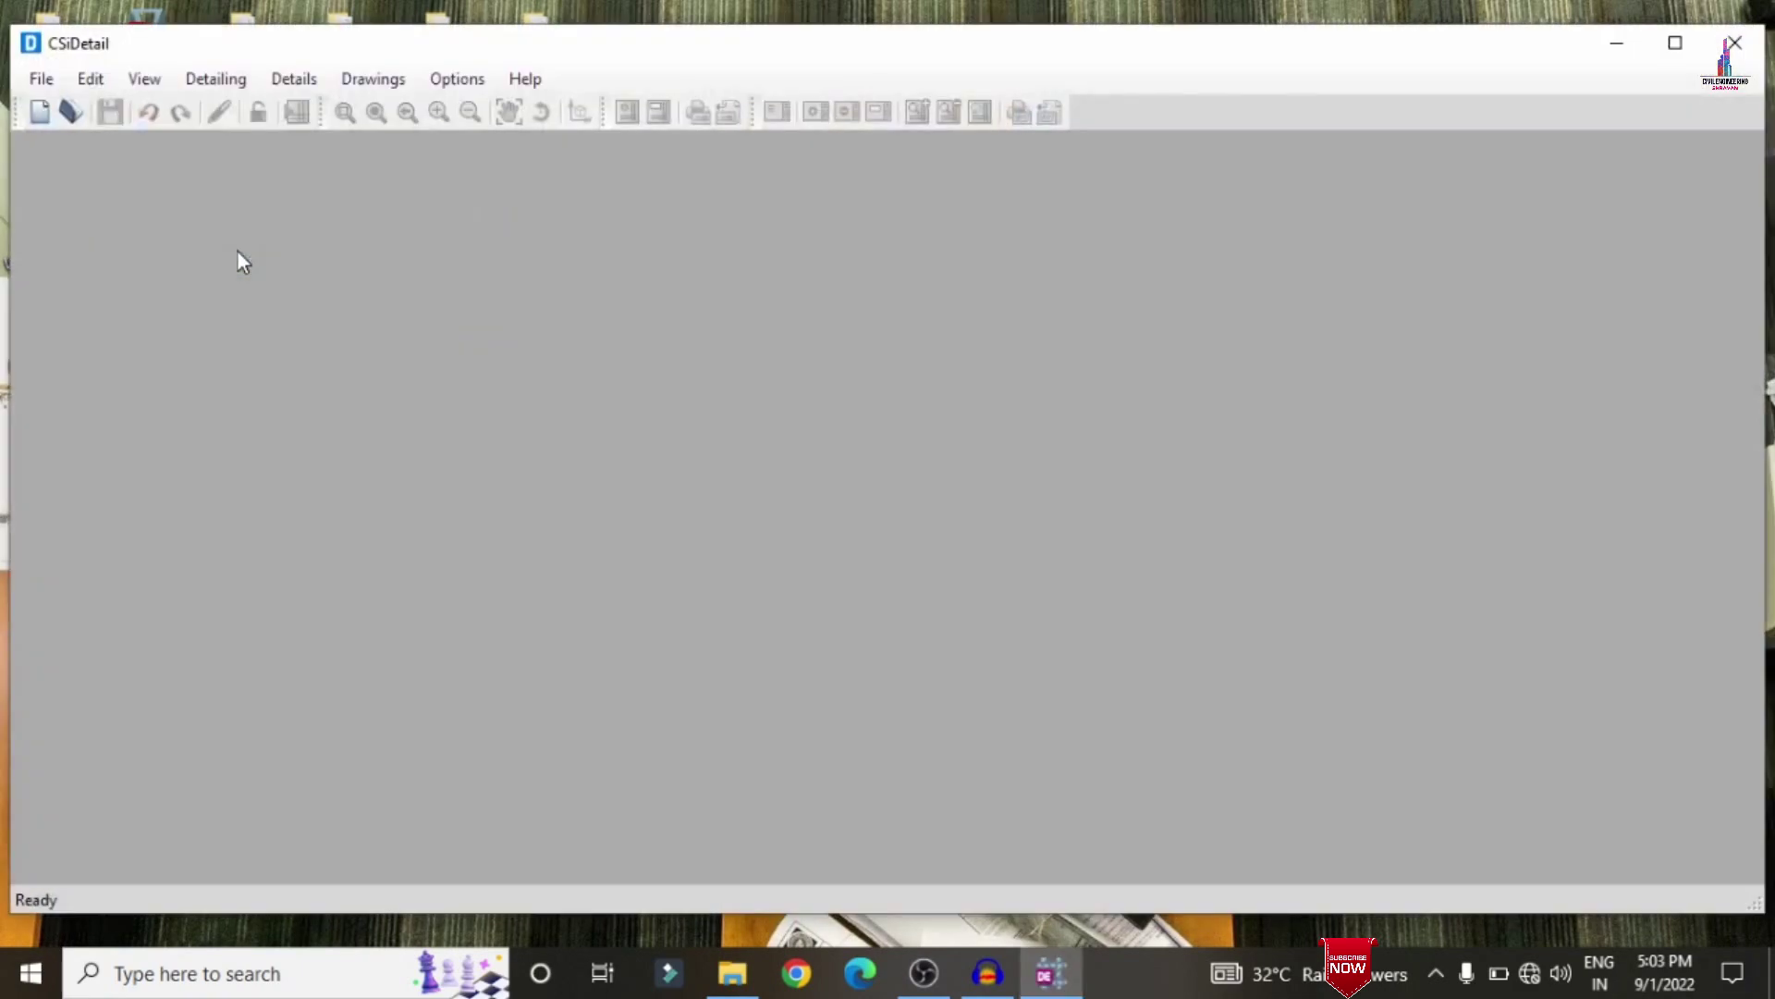
# Step: Start a new detailing from IRRegular 0 Angle in Desktop > 0 IRReg and follow the extraction
pyautogui.click(1663, 54)
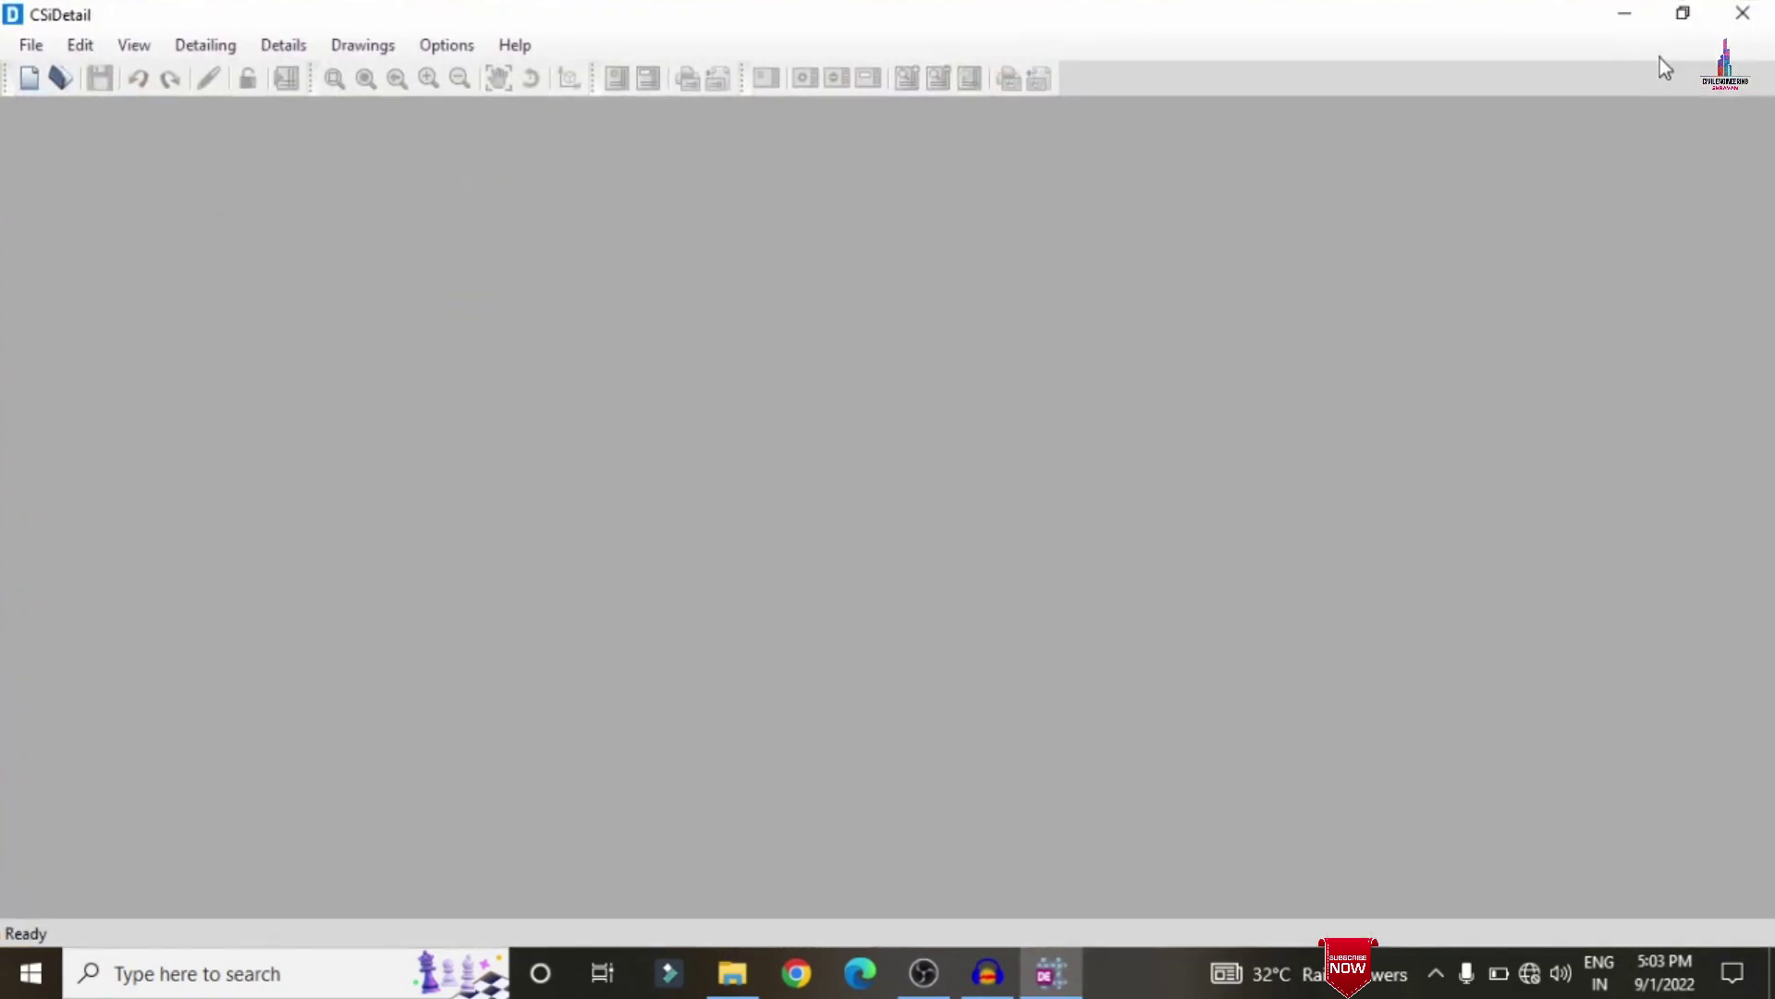
pyautogui.click(28, 45)
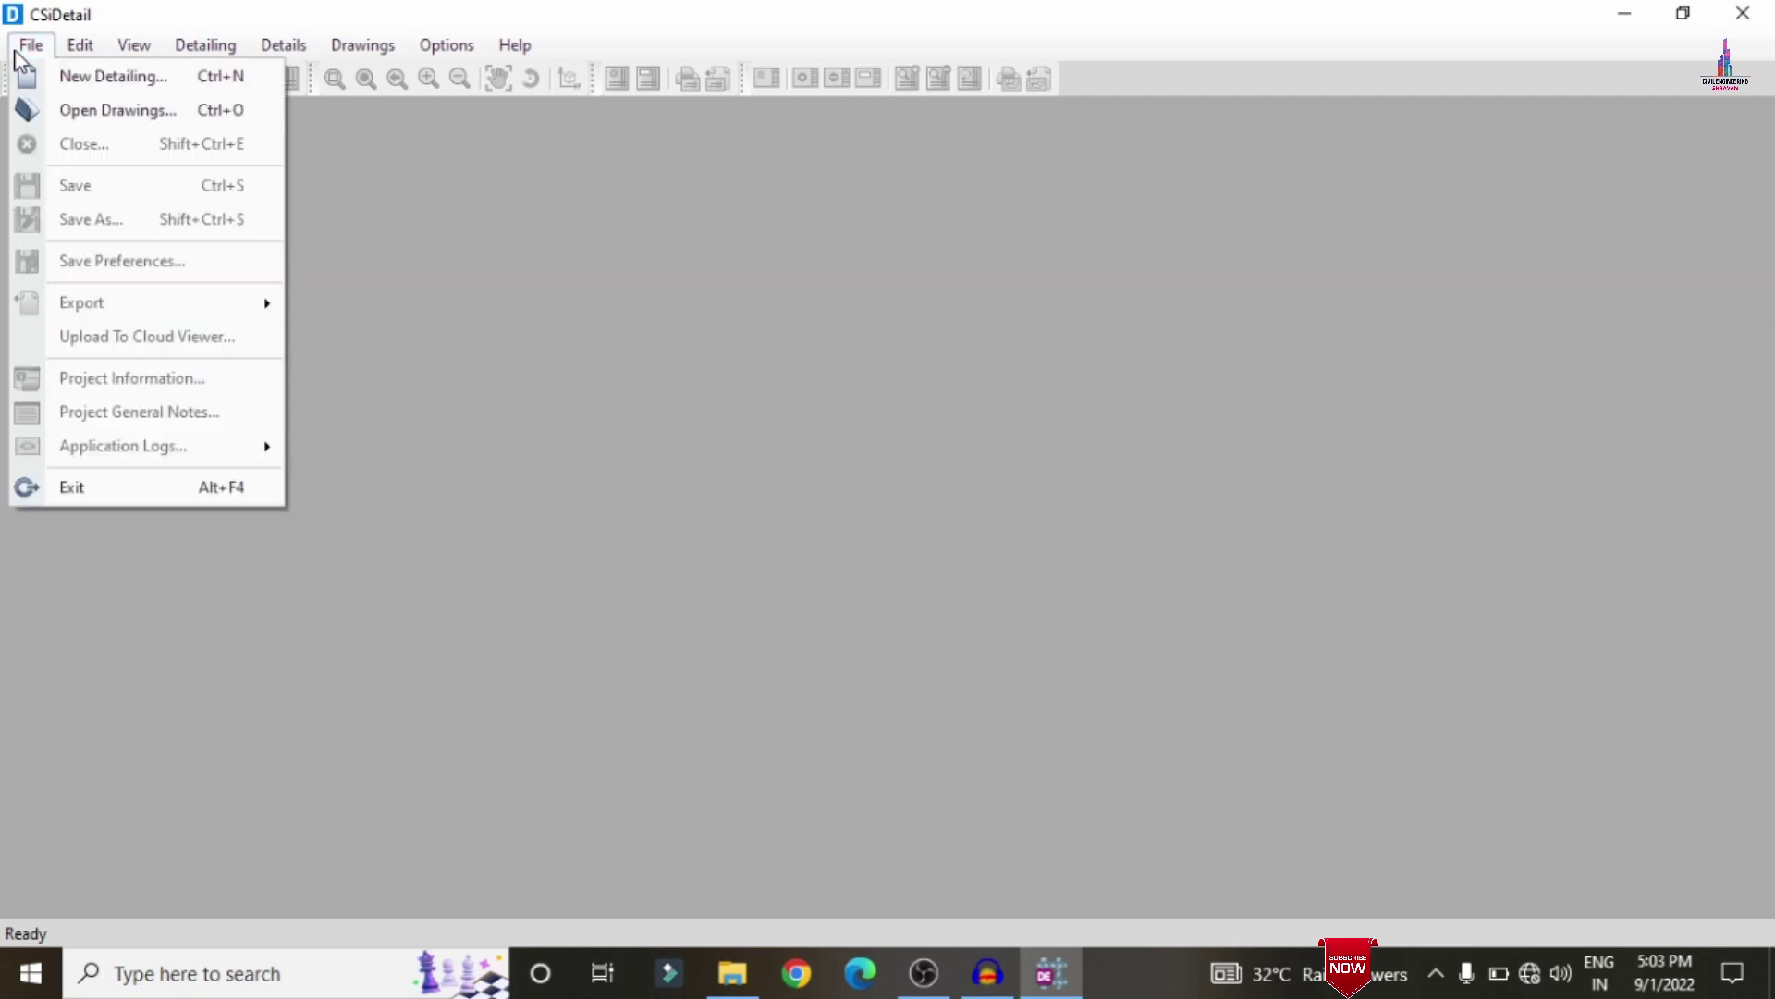
pyautogui.click(70, 82)
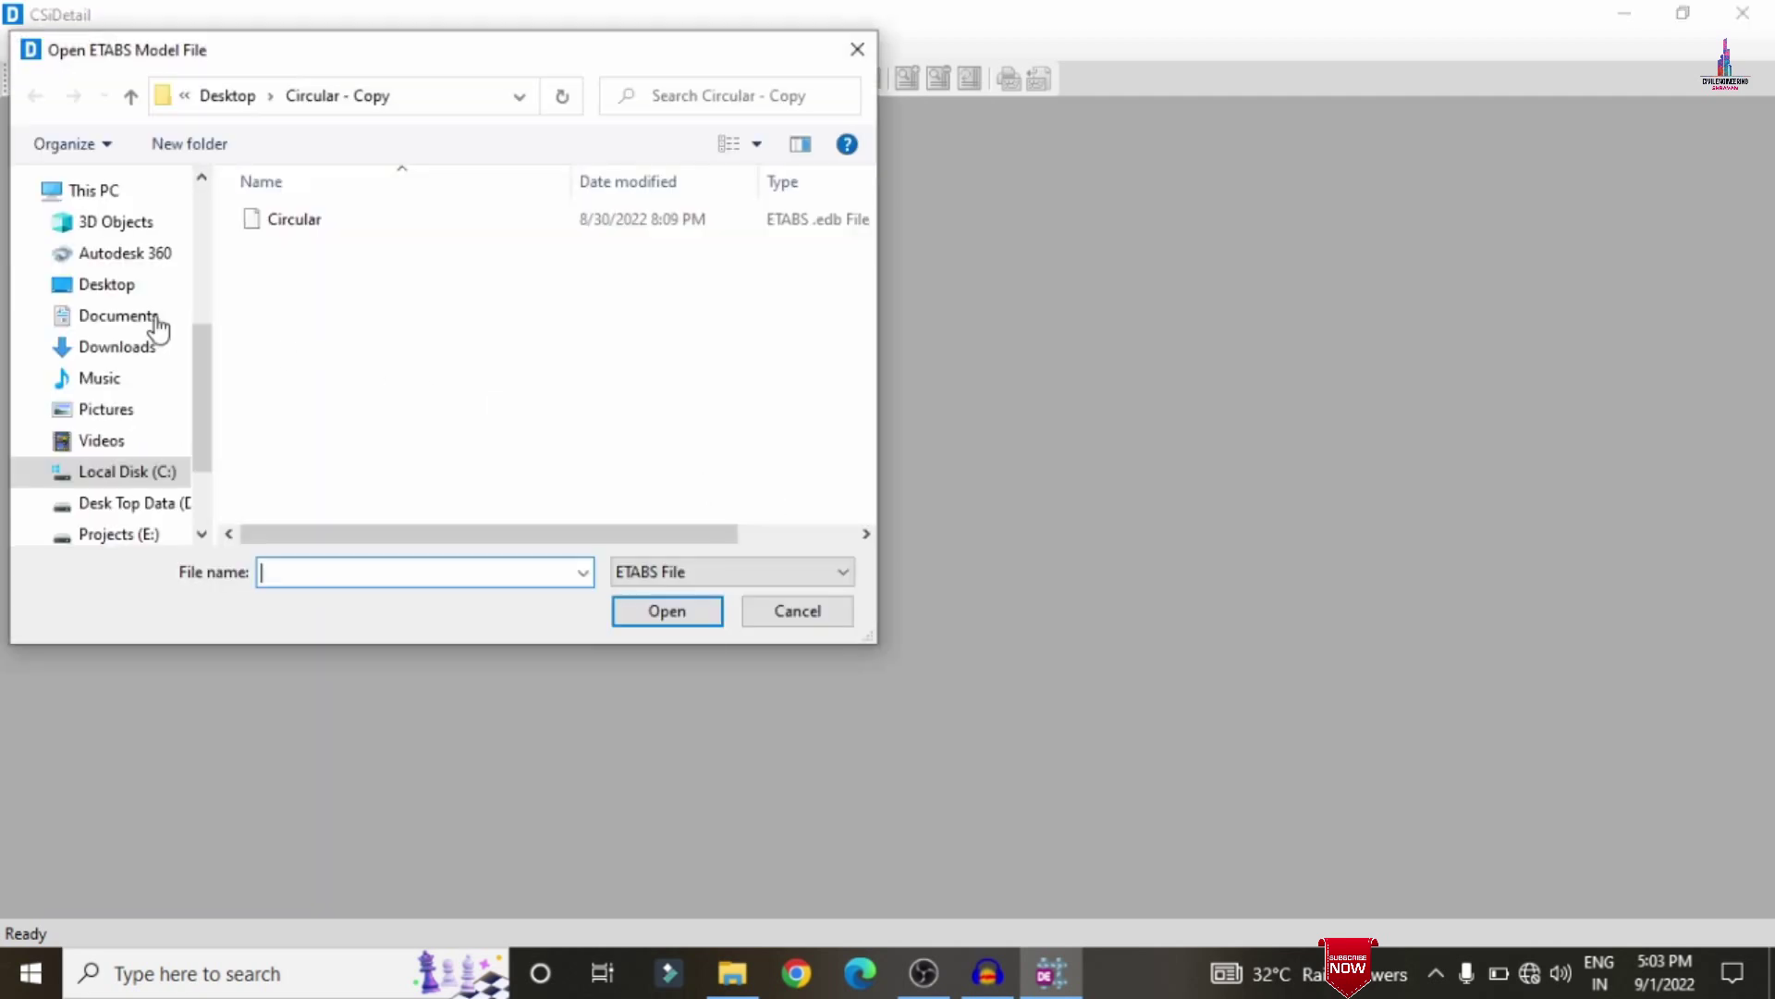
pyautogui.click(92, 286)
pyautogui.doubleClick(342, 222)
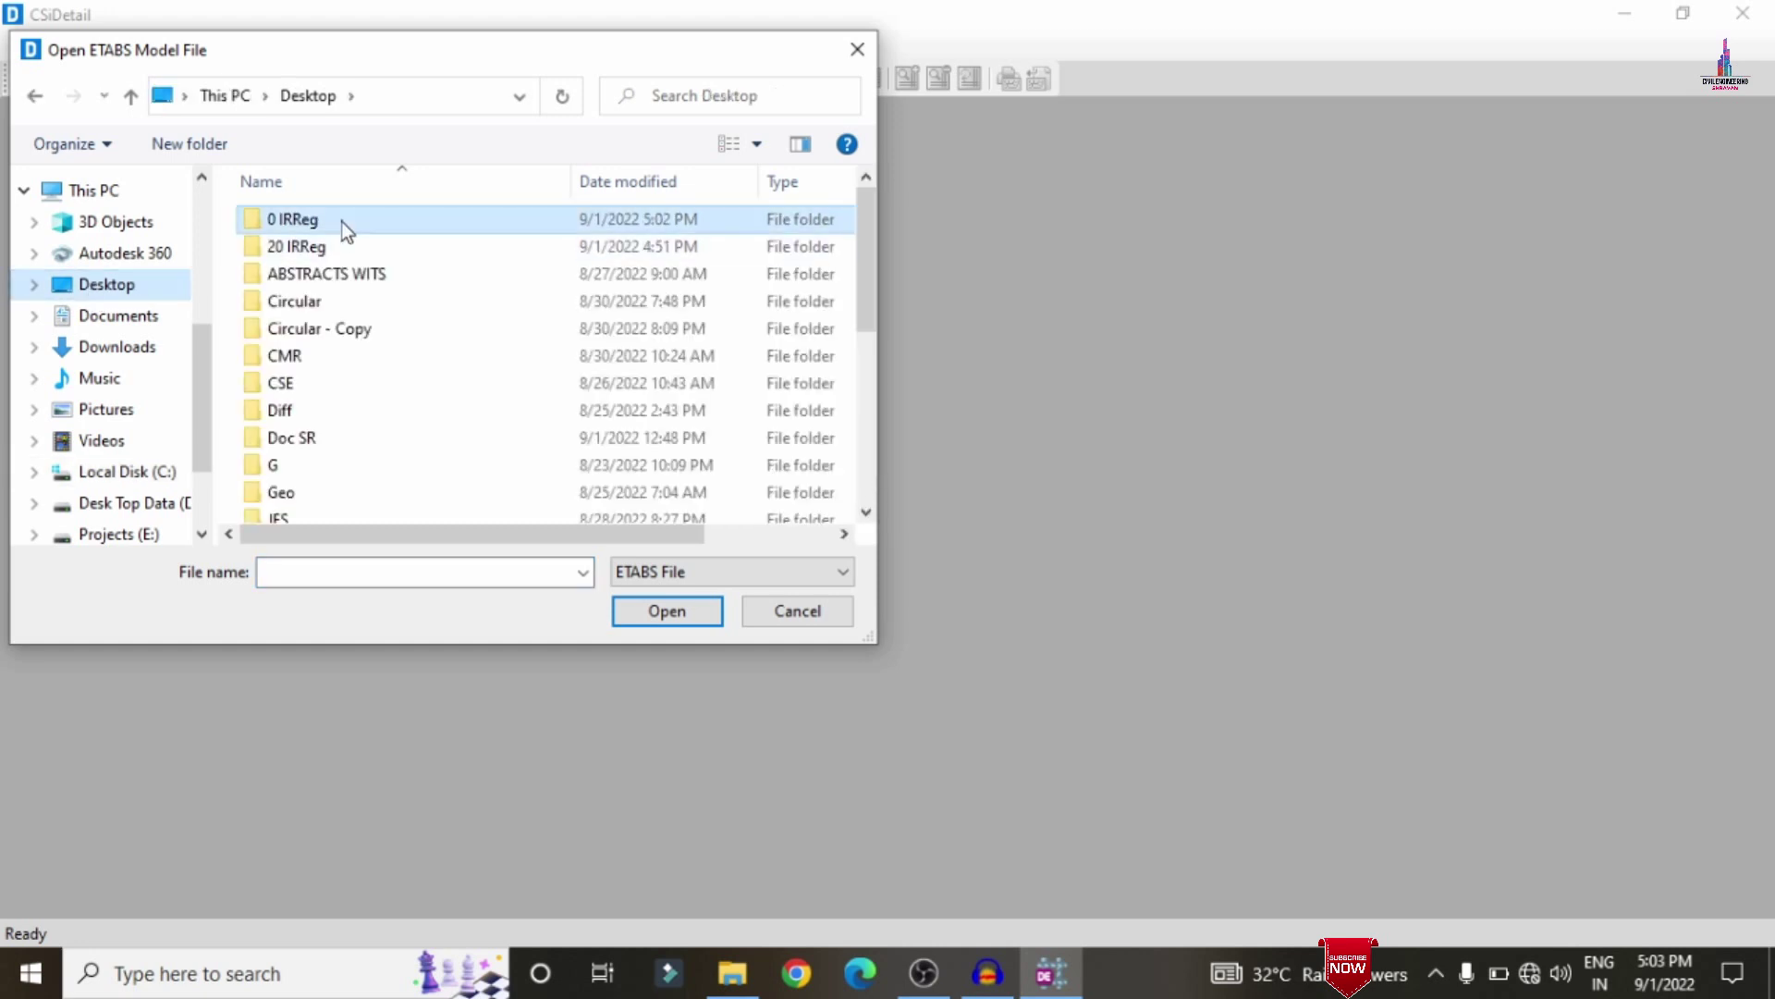
pyautogui.doubleClick(343, 222)
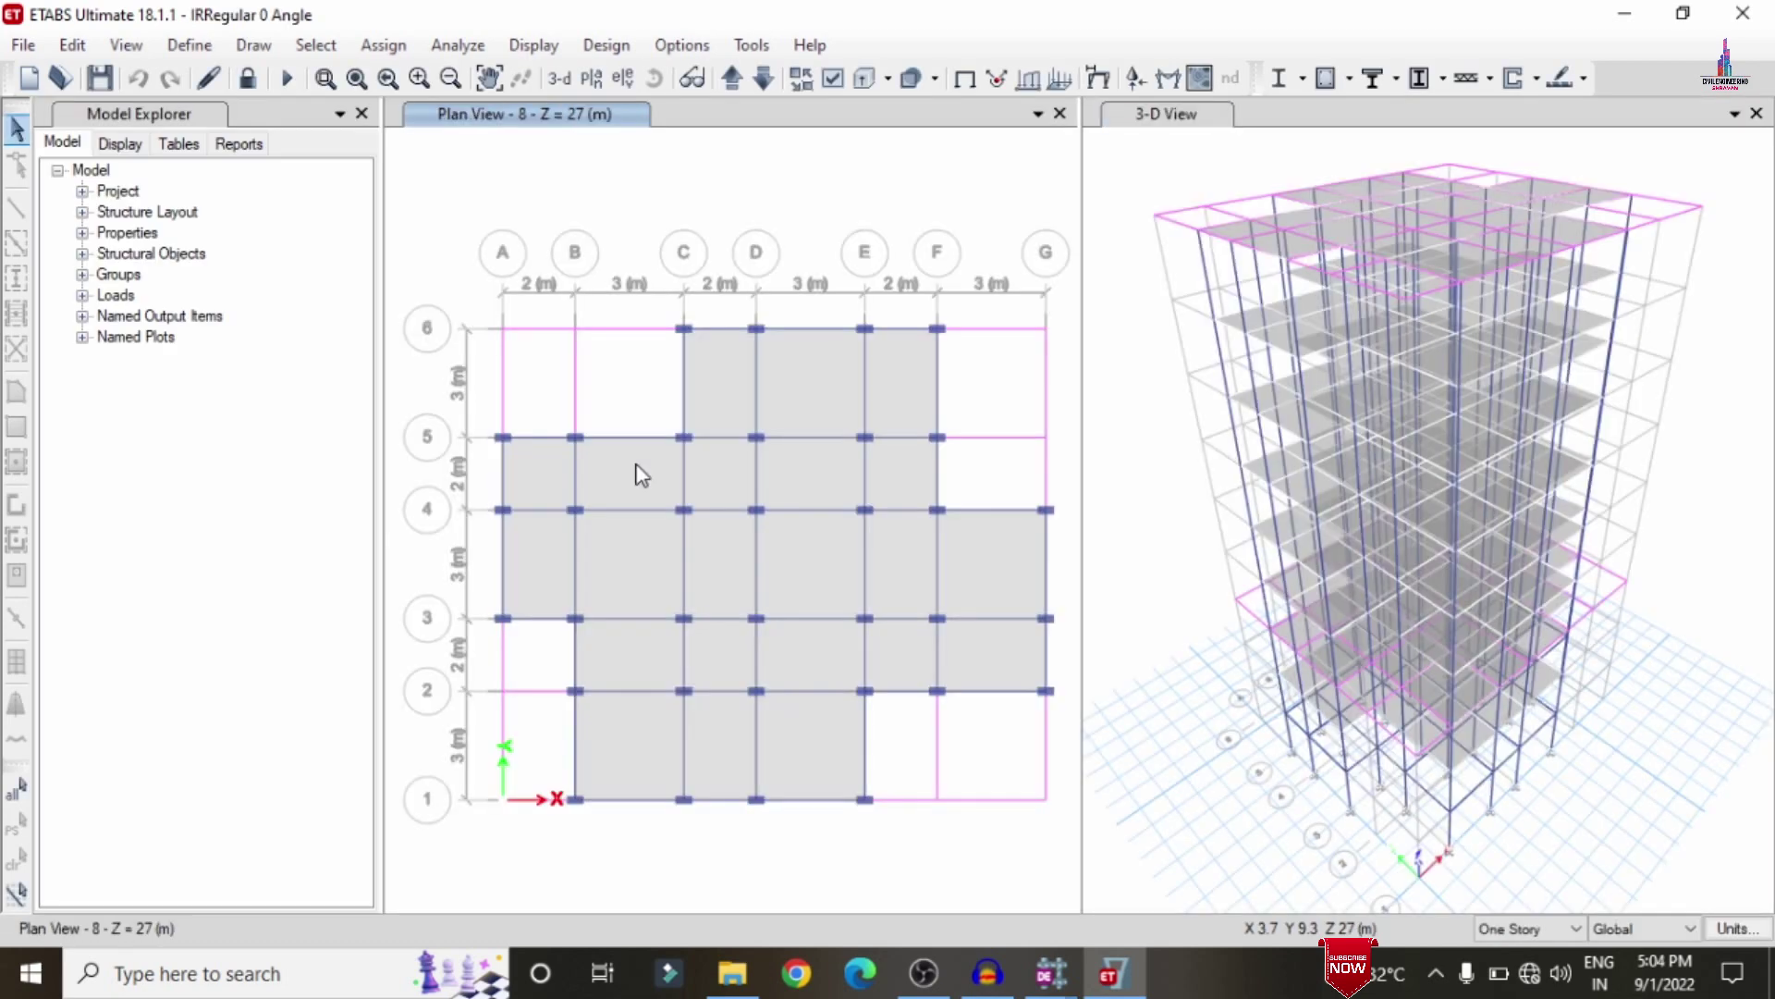
pyautogui.click(1051, 973)
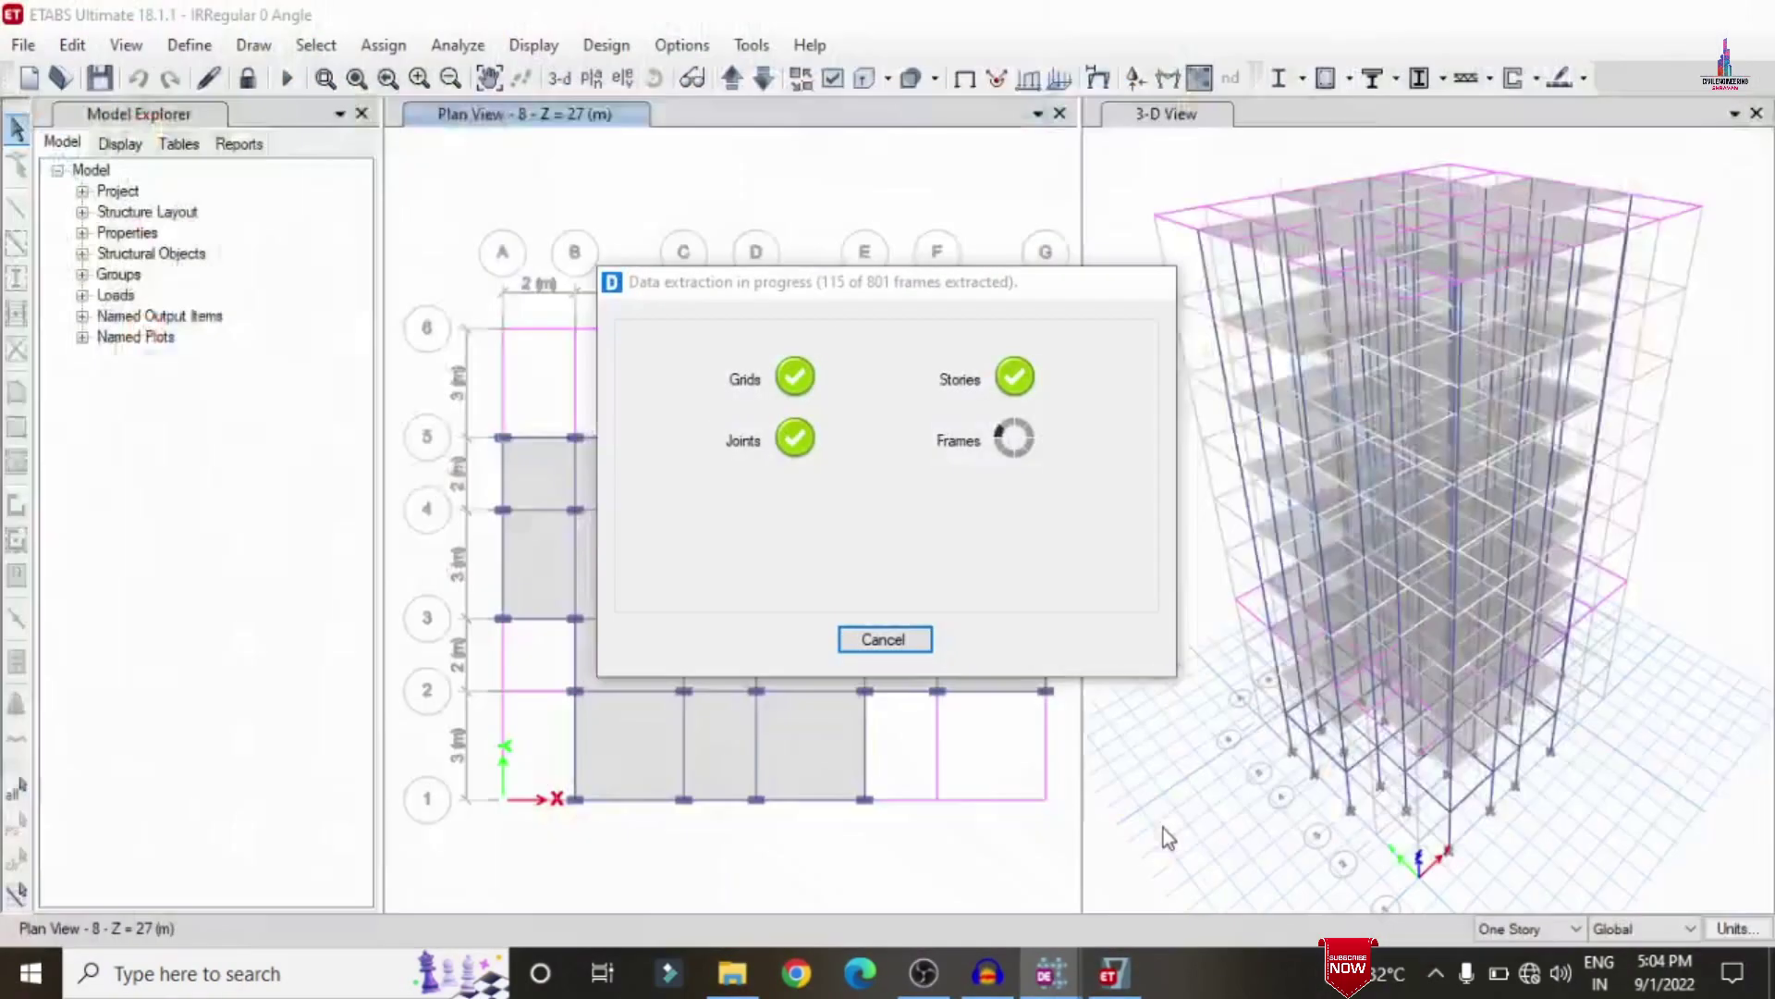
pyautogui.click(1163, 829)
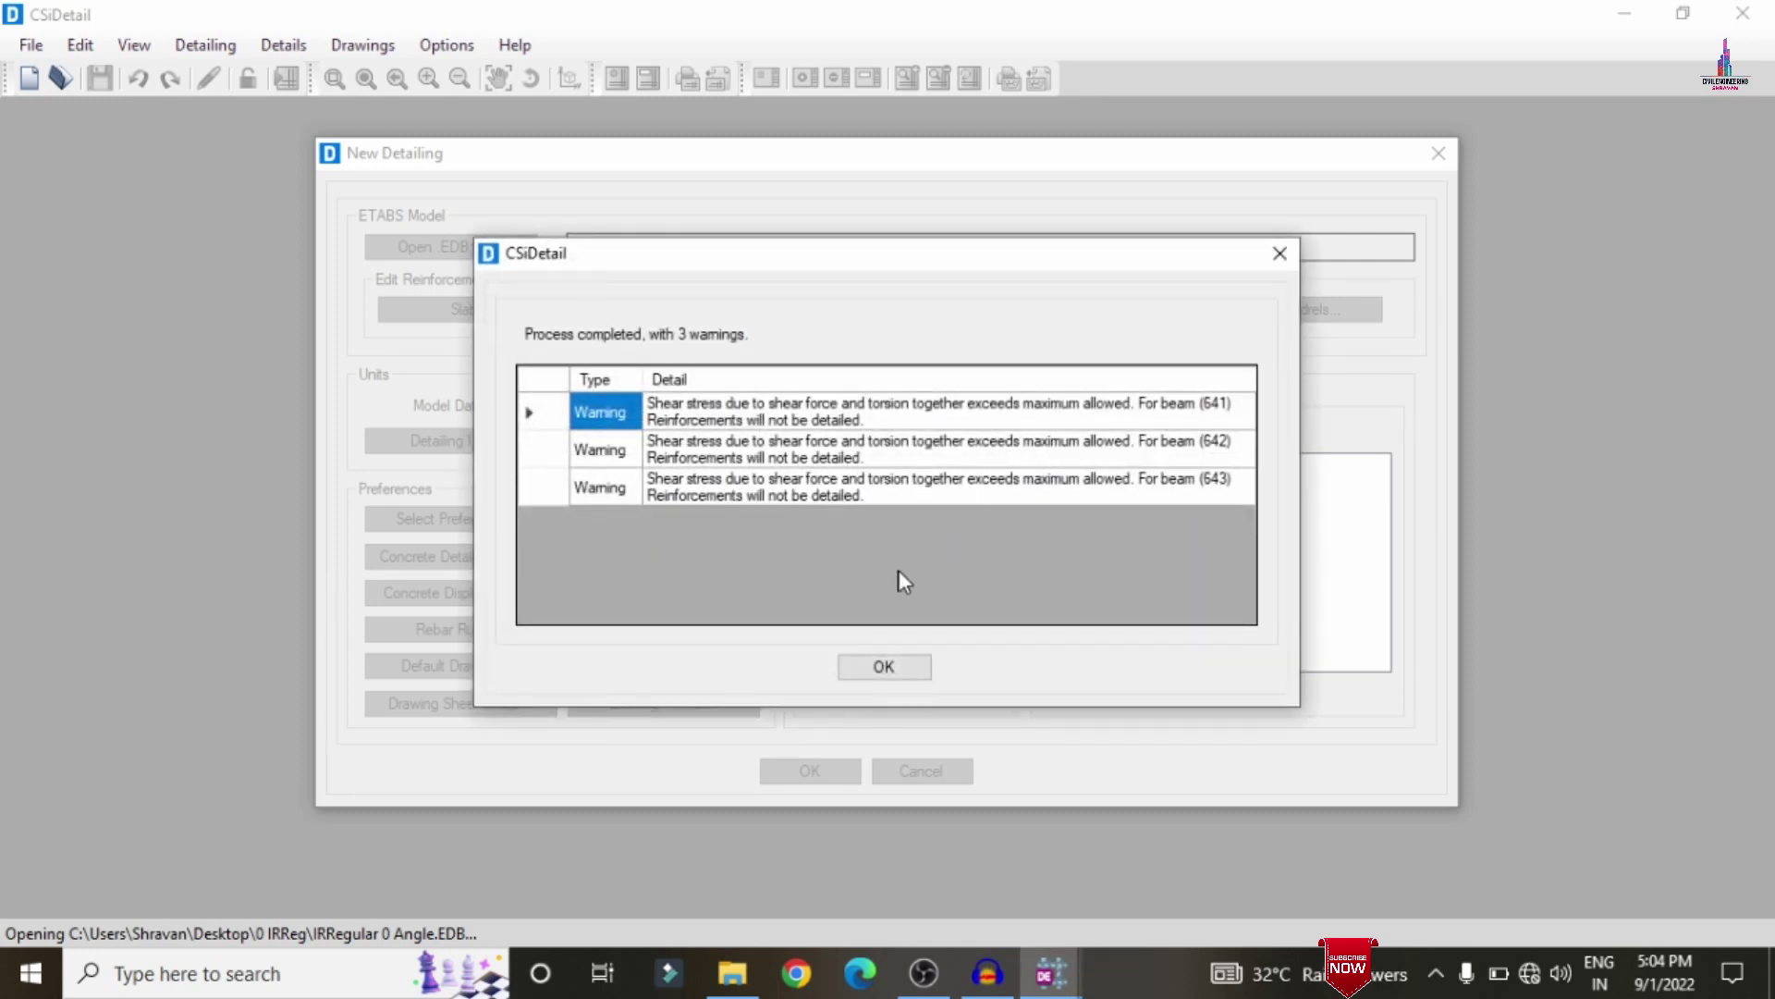
# Step: Set detailing units to SI (25) rebar, Kilonewton force and Ton rebar weight
pyautogui.click(852, 661)
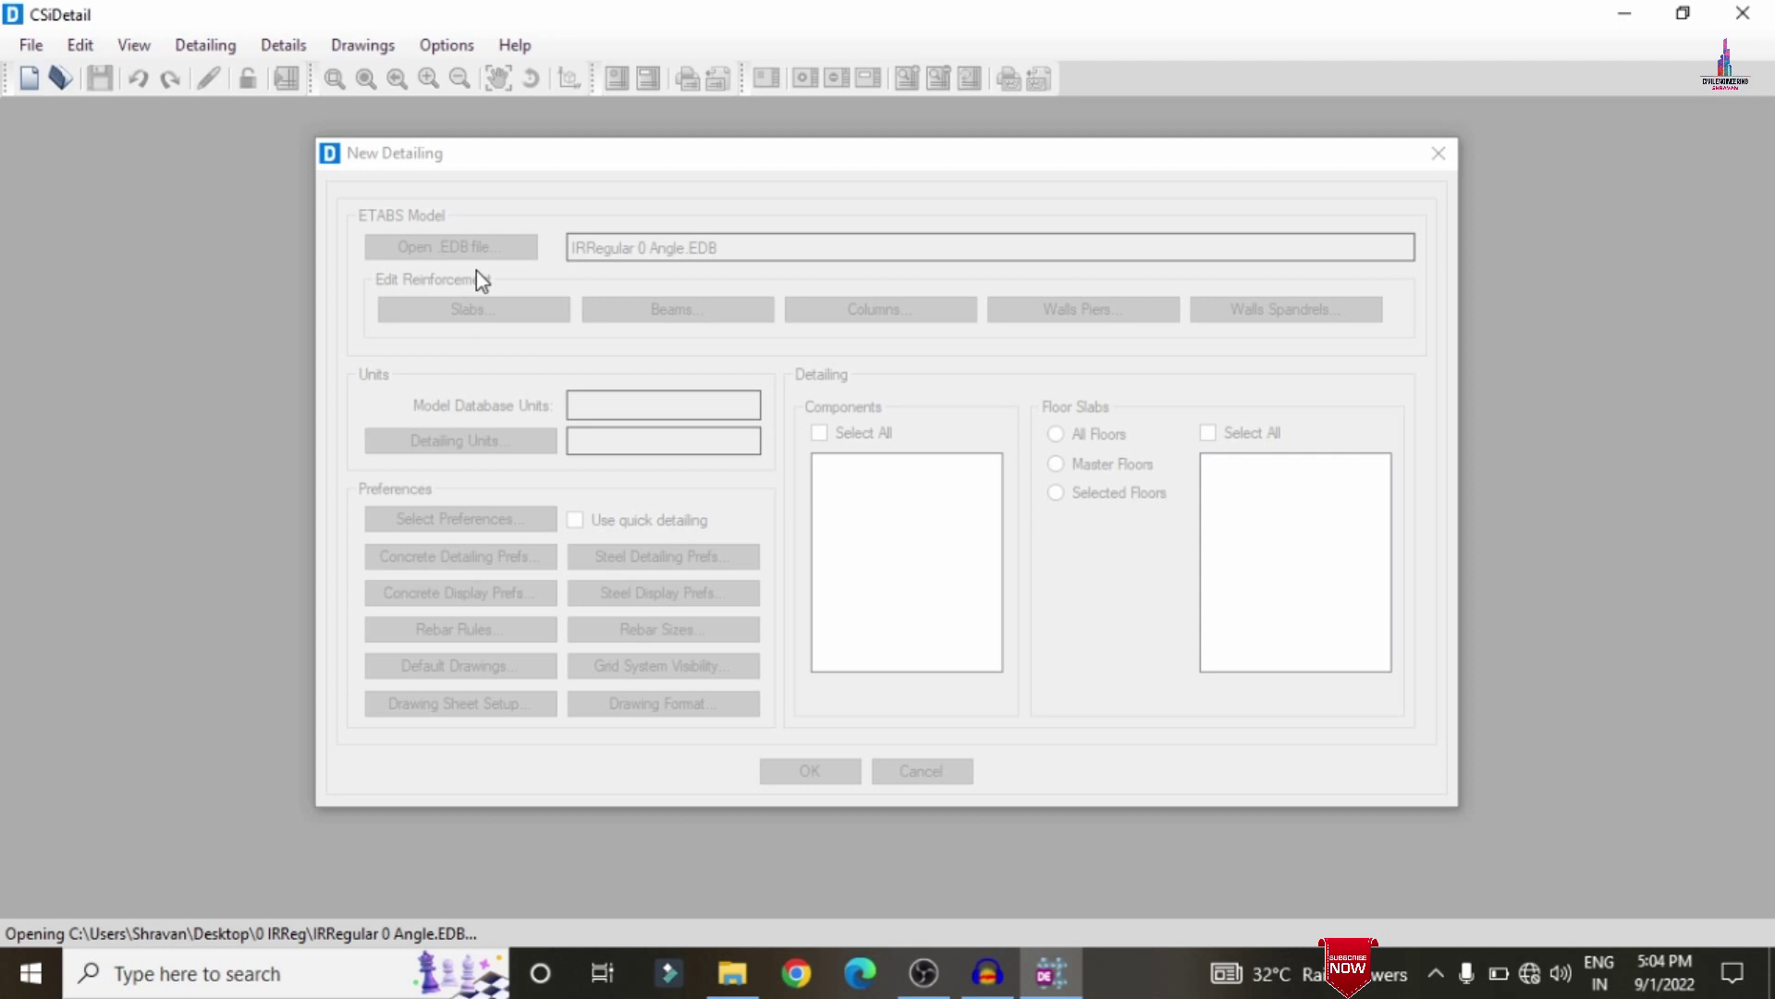
pyautogui.click(462, 442)
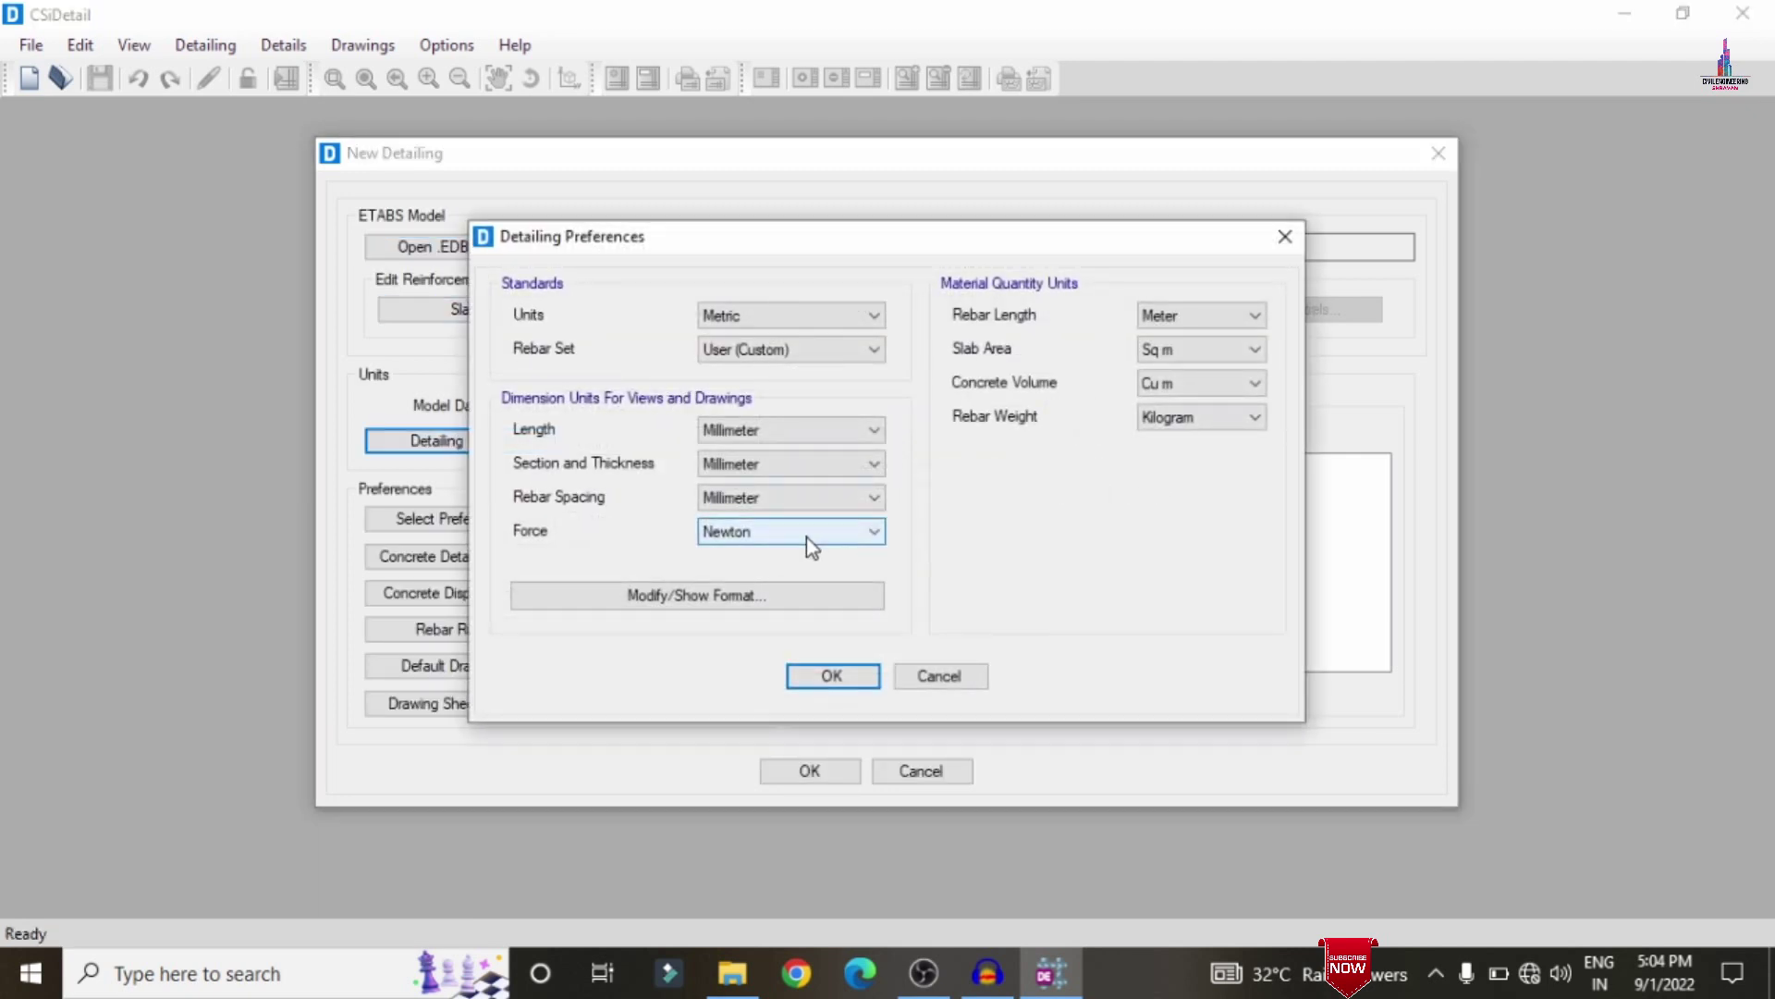
pyautogui.click(743, 351)
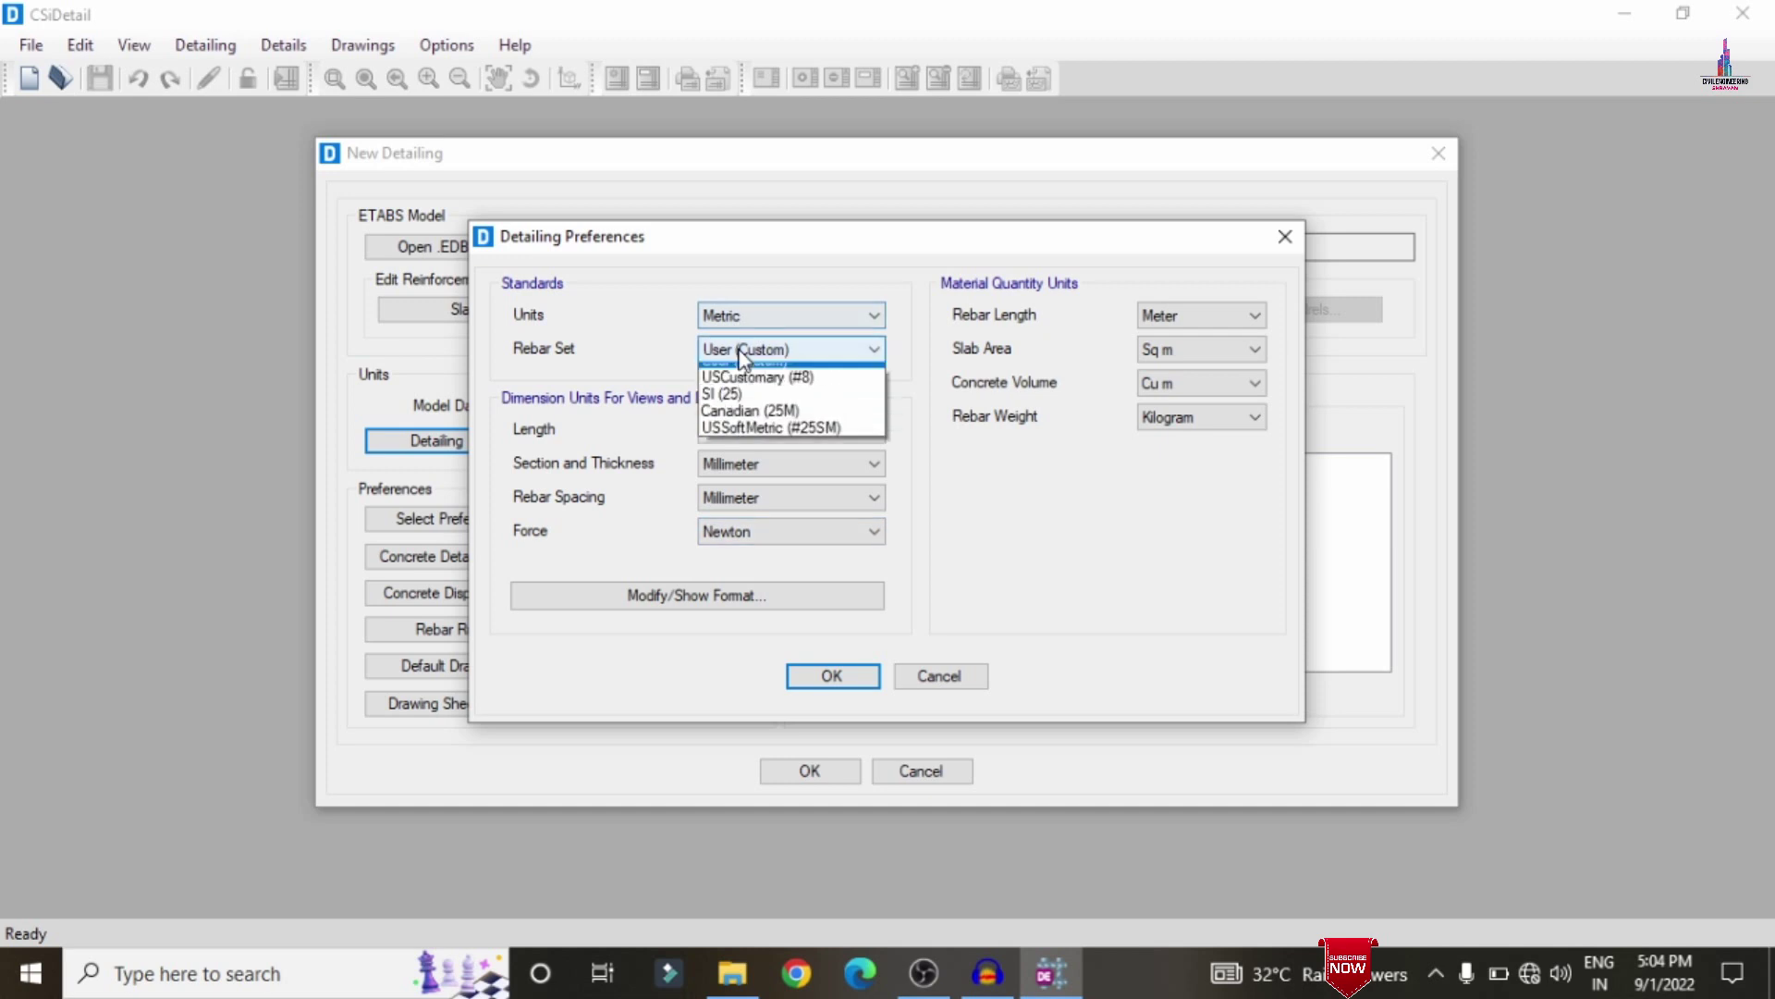
pyautogui.click(731, 406)
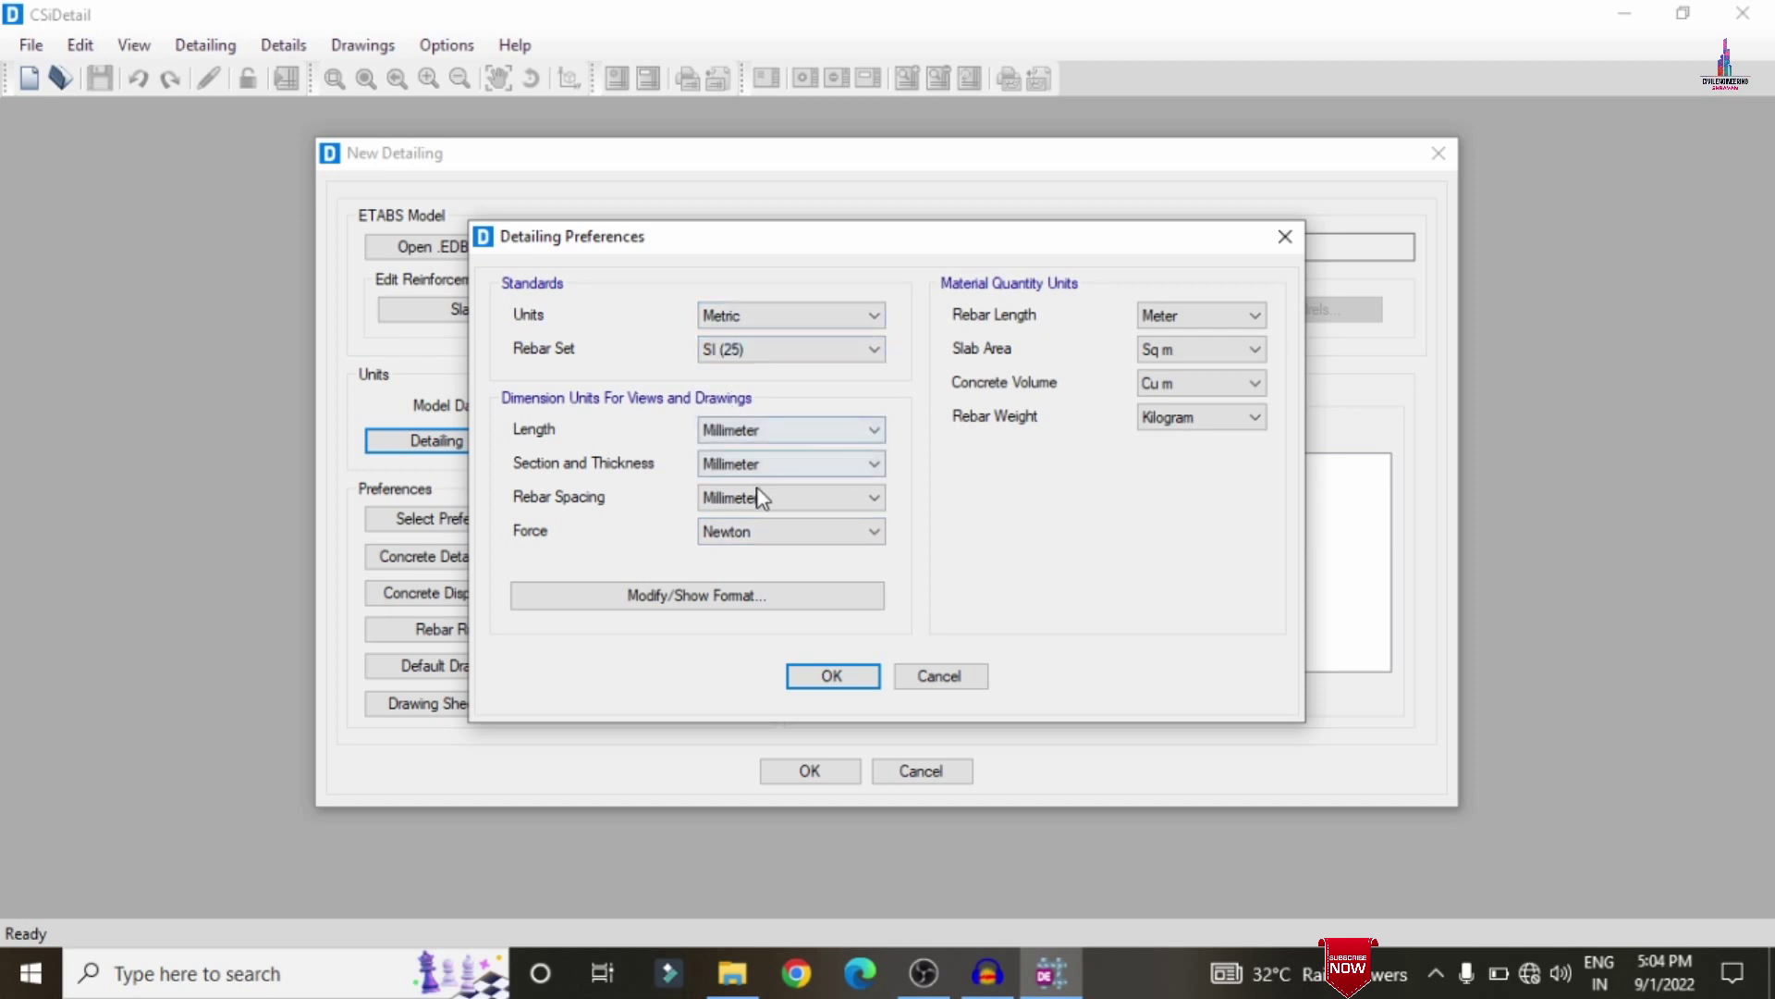
pyautogui.click(740, 535)
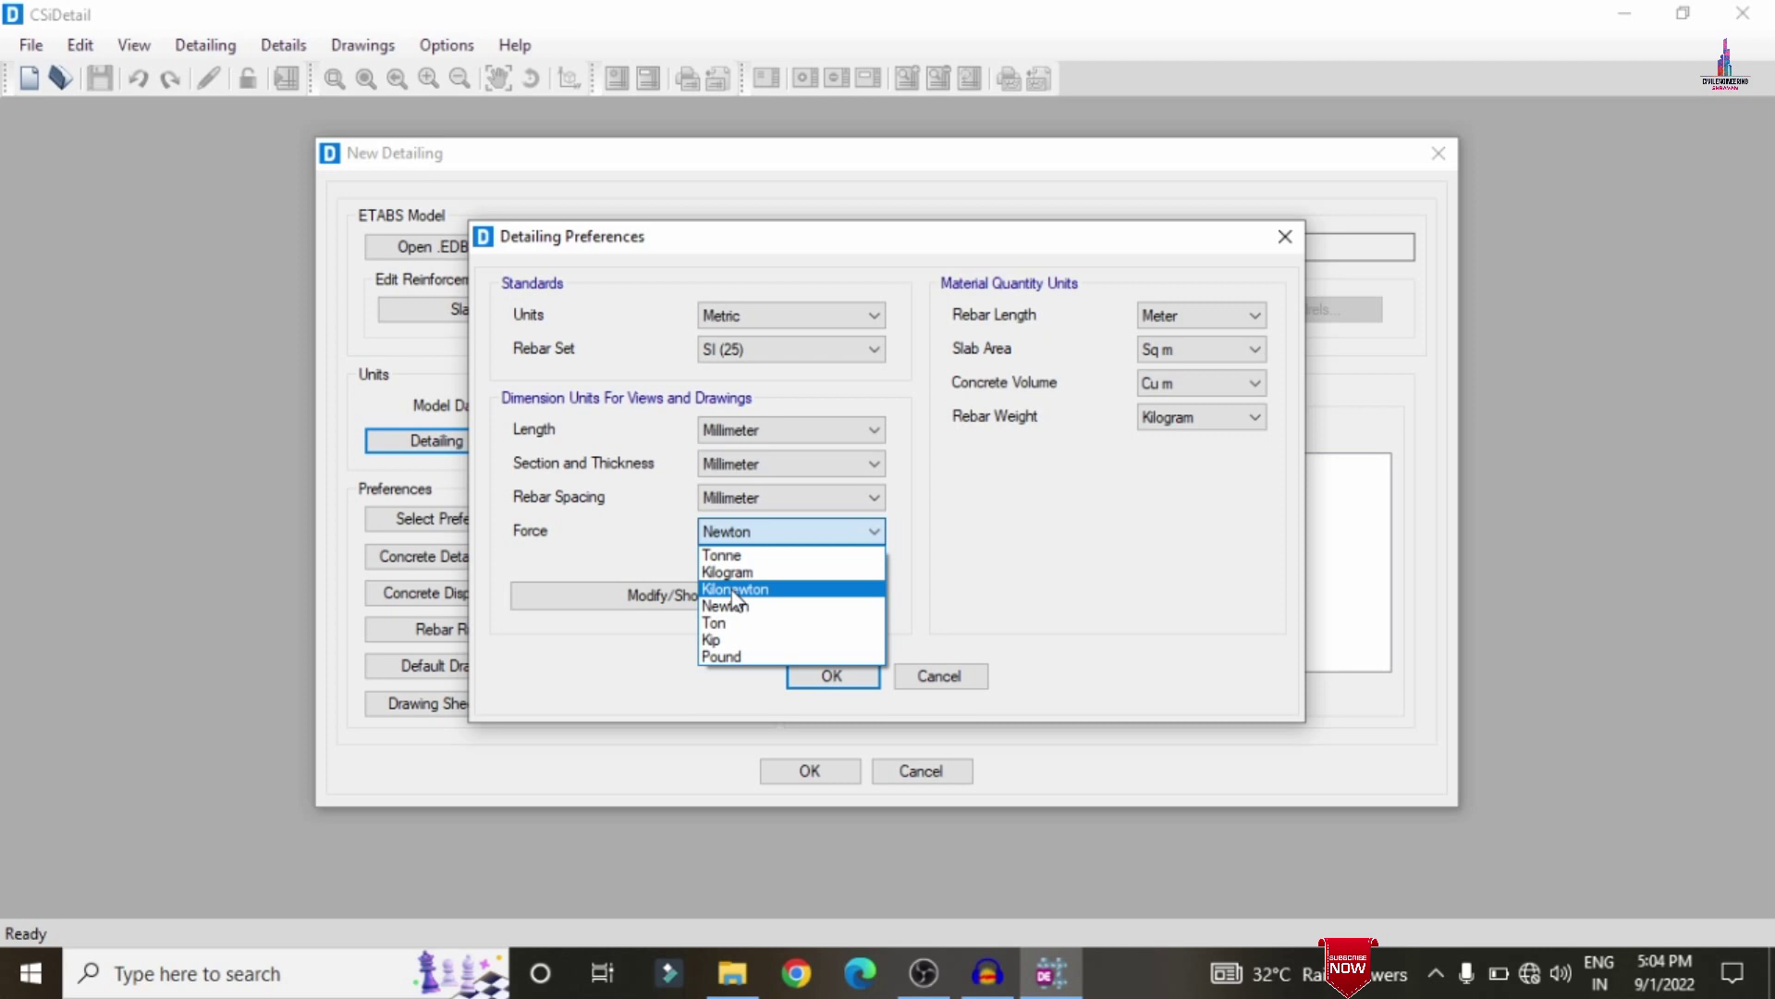
pyautogui.click(733, 591)
pyautogui.click(1186, 423)
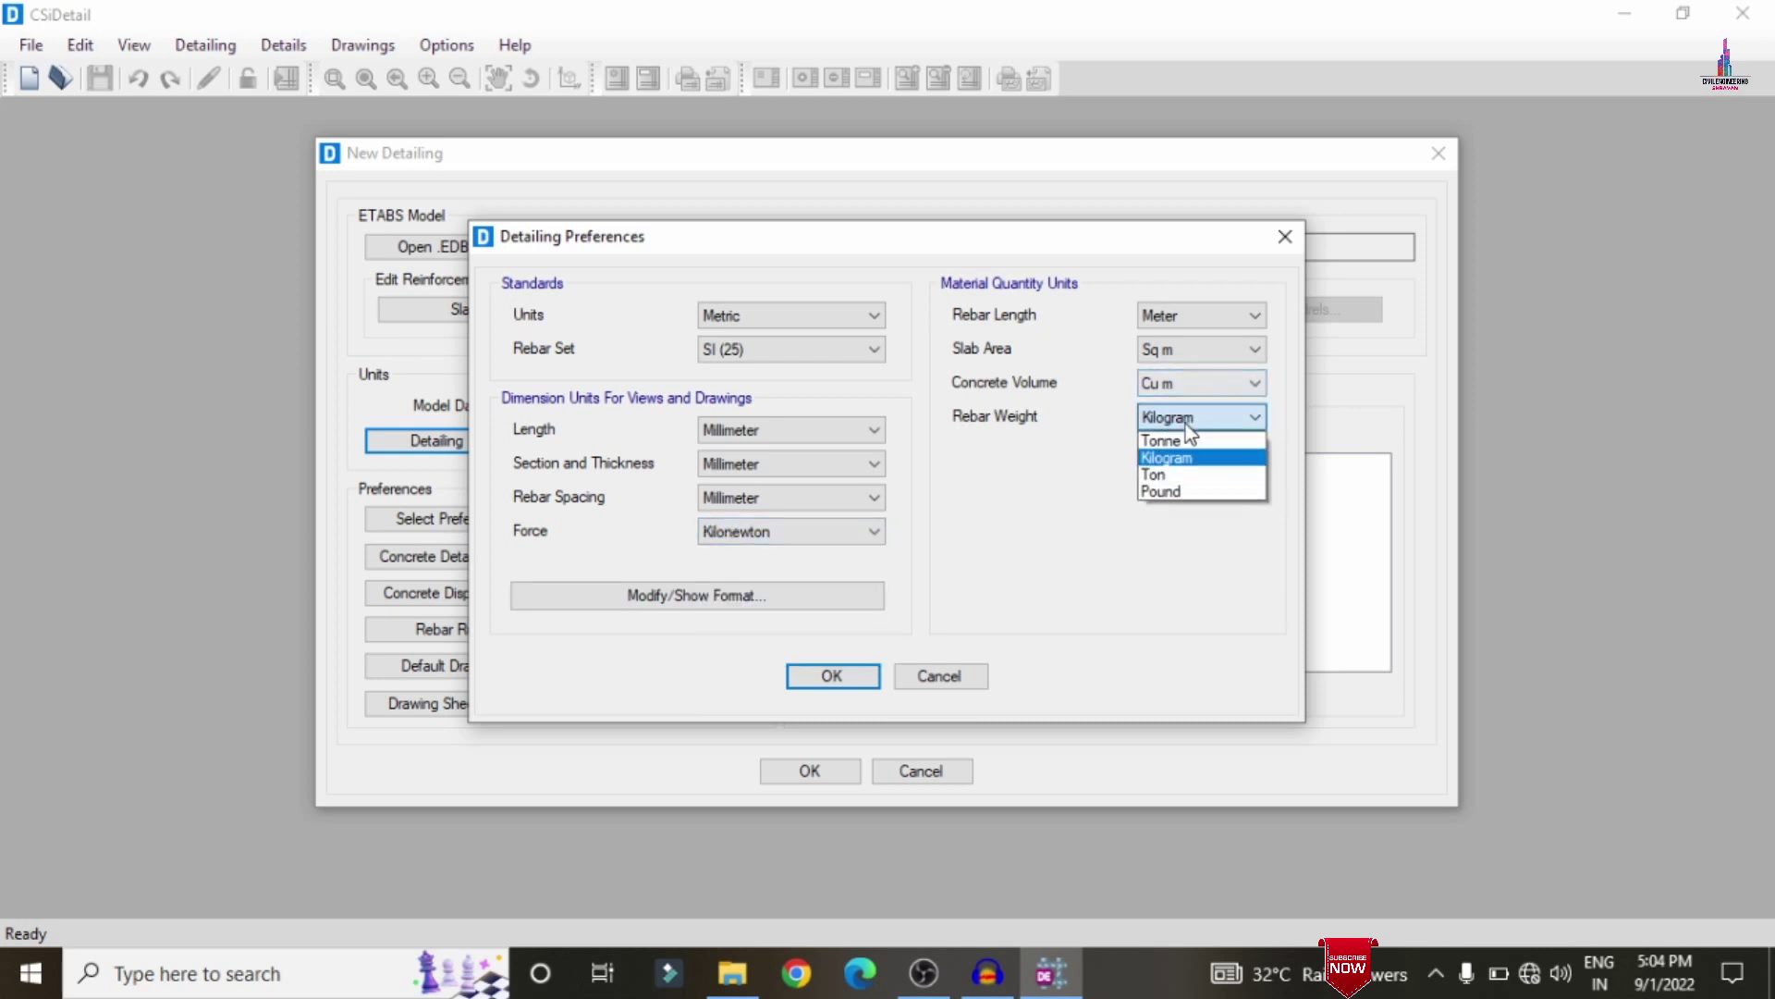
pyautogui.click(1179, 475)
pyautogui.click(836, 675)
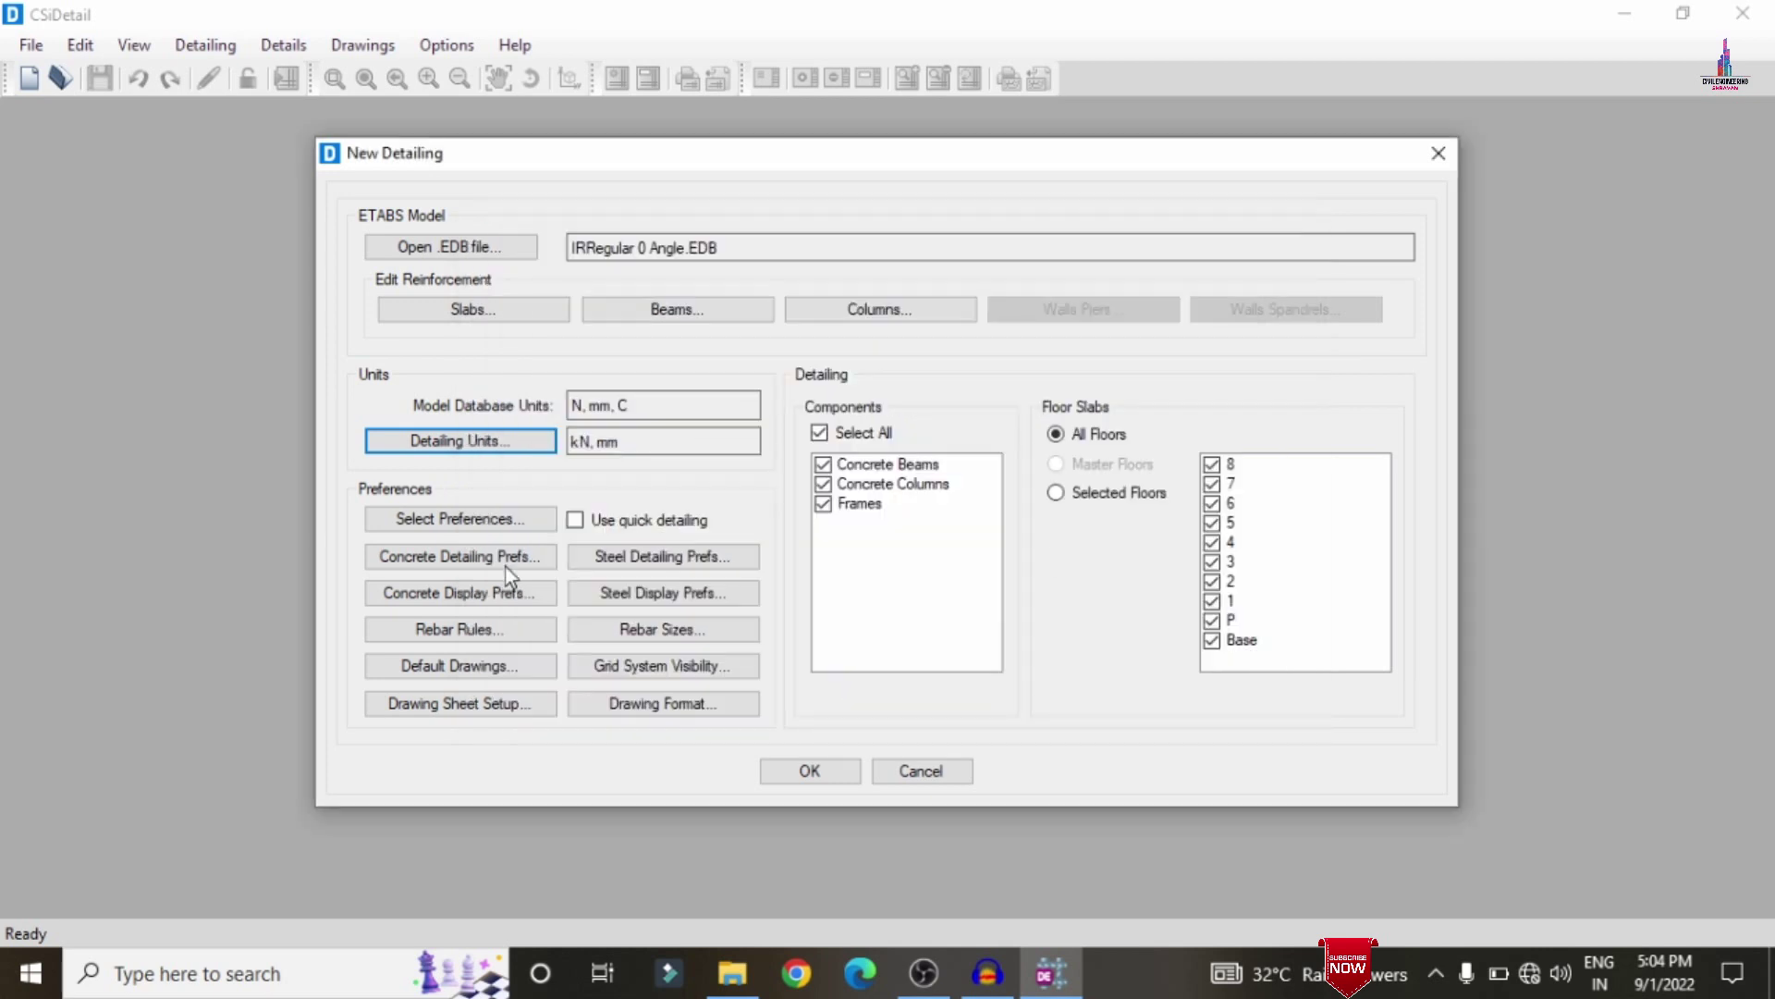
# Step: Adopt the IS 456:2000 standard detailing preferences
pyautogui.click(467, 518)
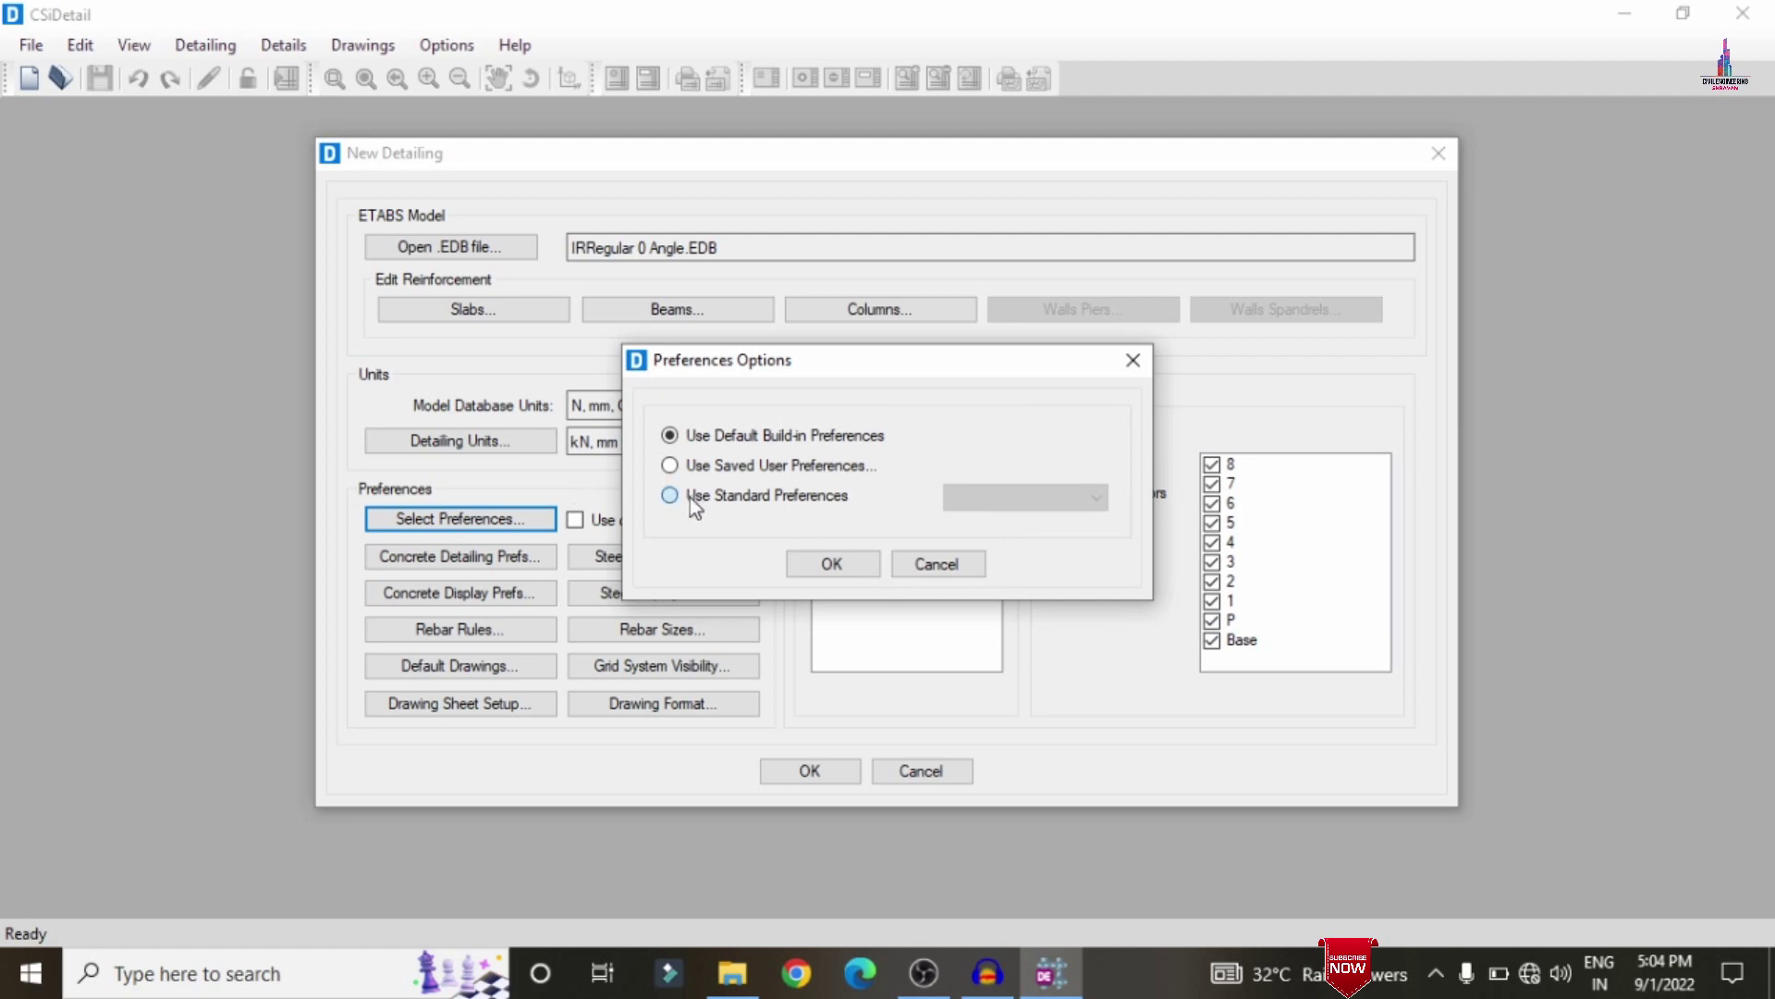
pyautogui.click(692, 497)
pyautogui.click(999, 507)
pyautogui.click(989, 539)
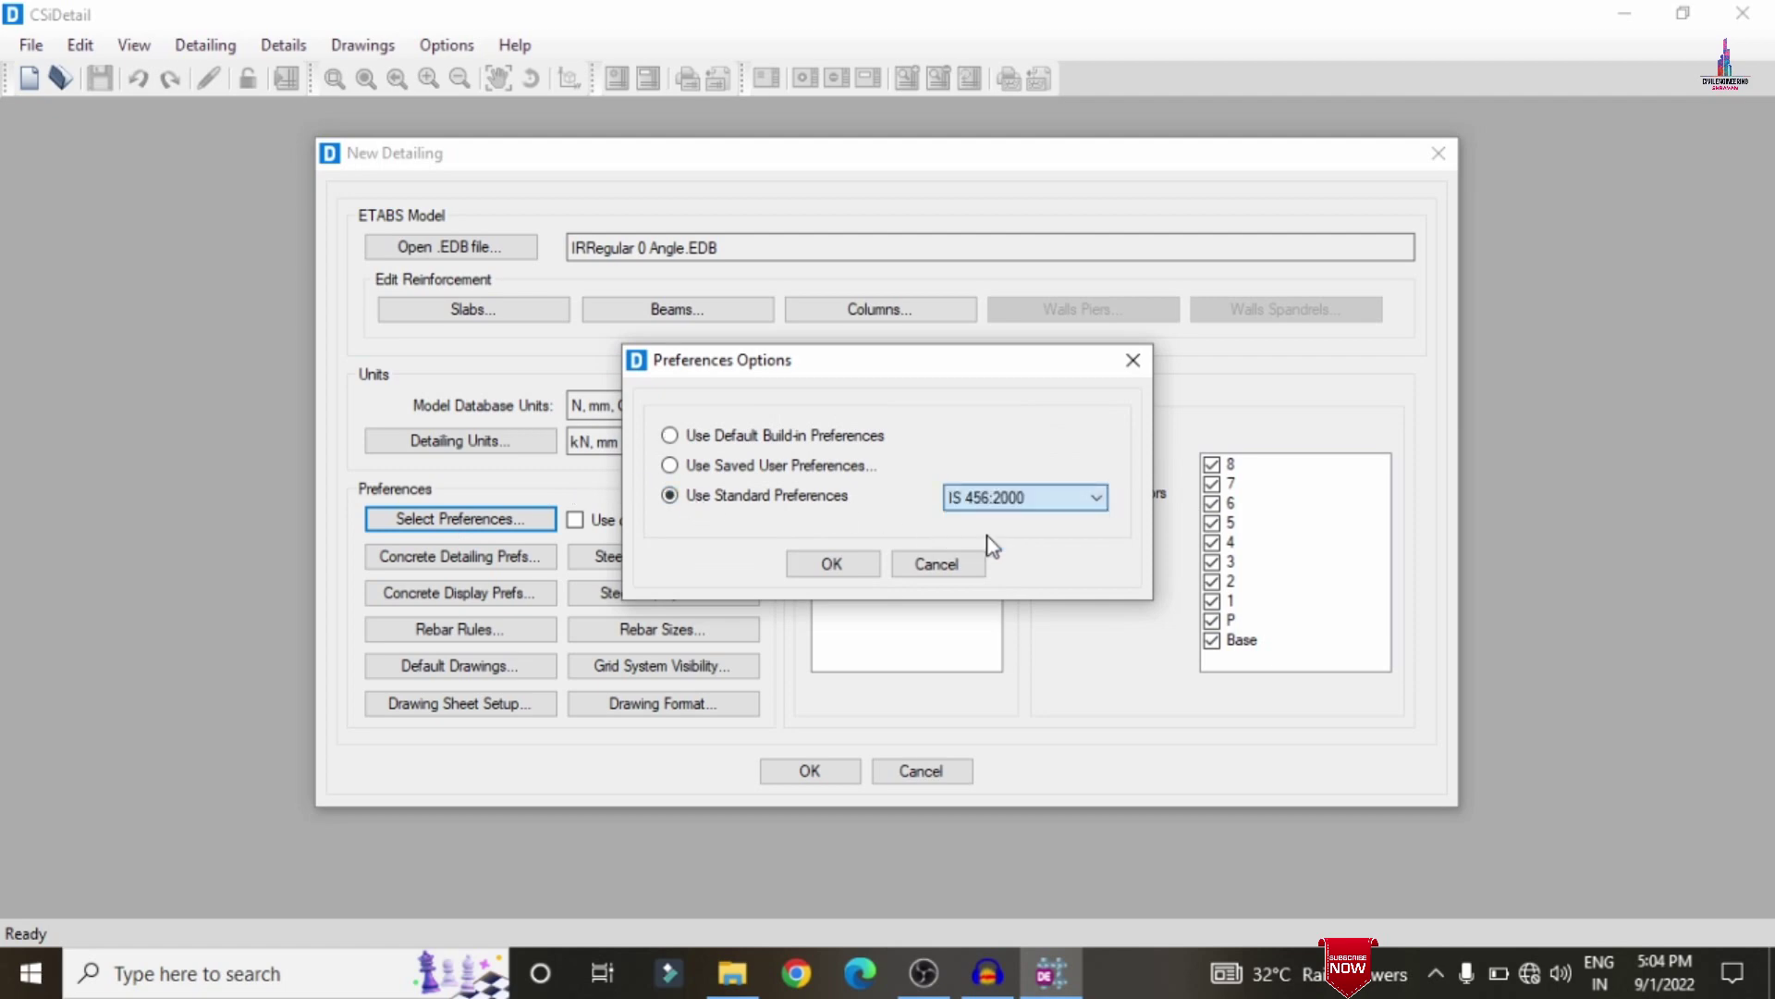
pyautogui.click(836, 564)
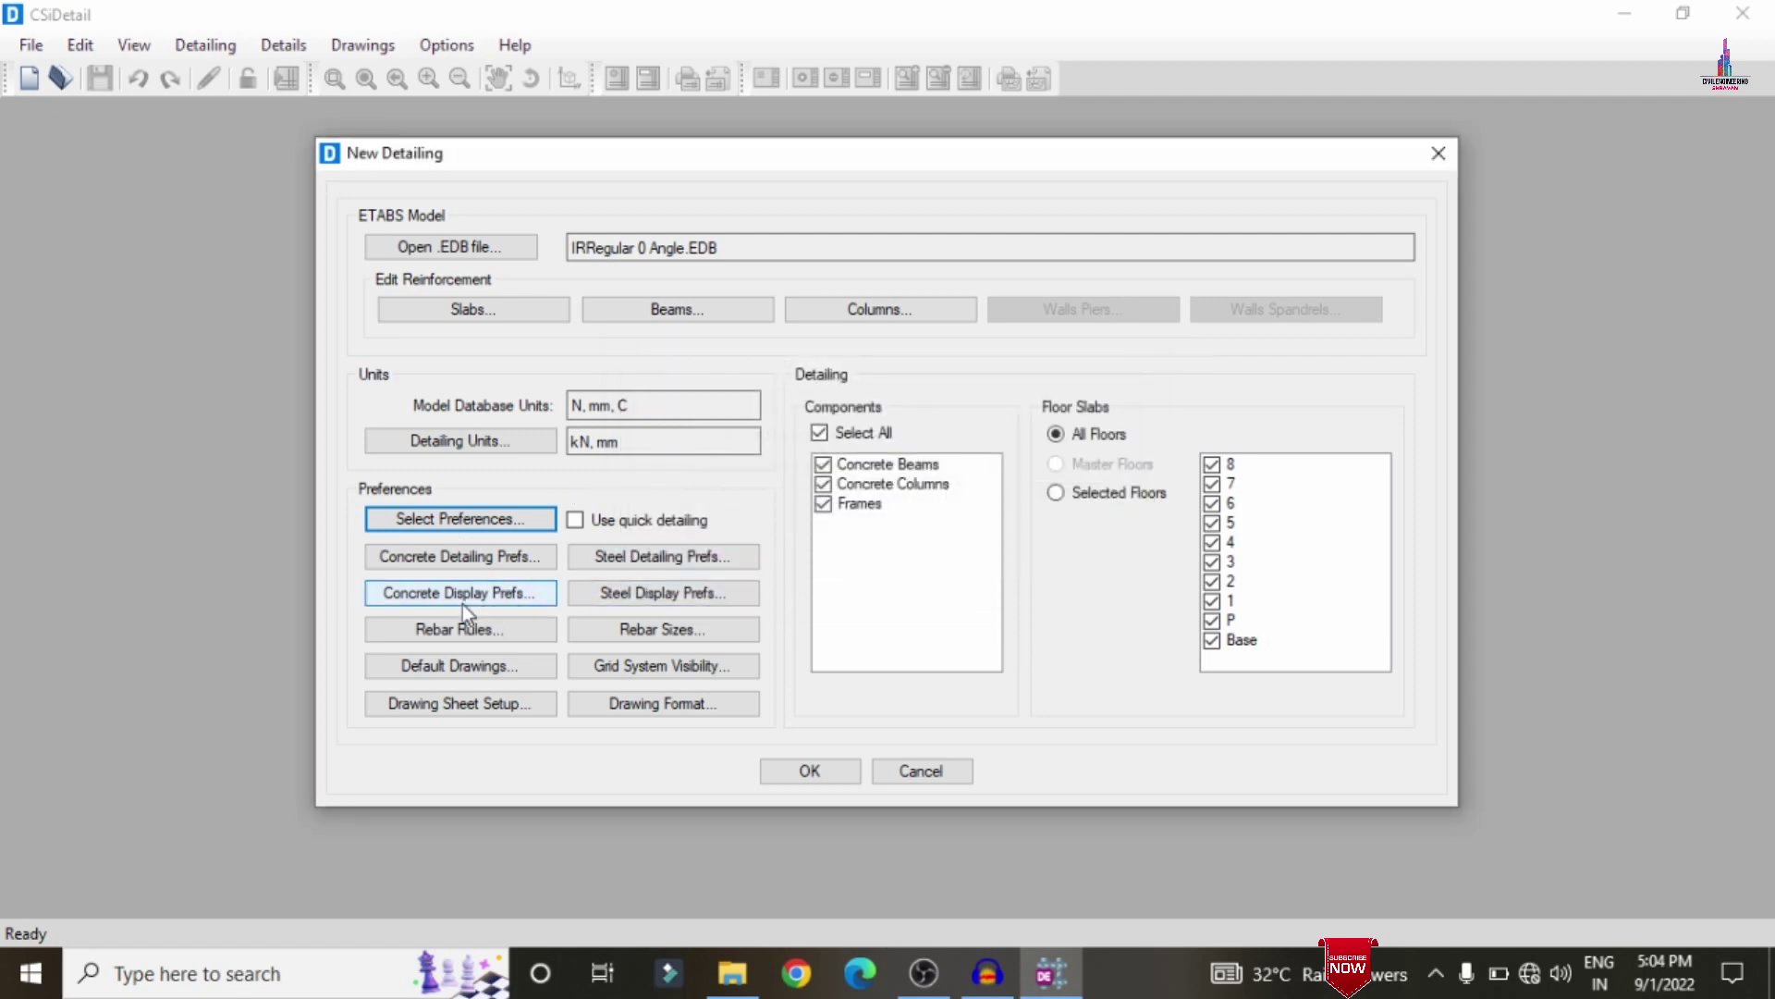
pyautogui.click(447, 634)
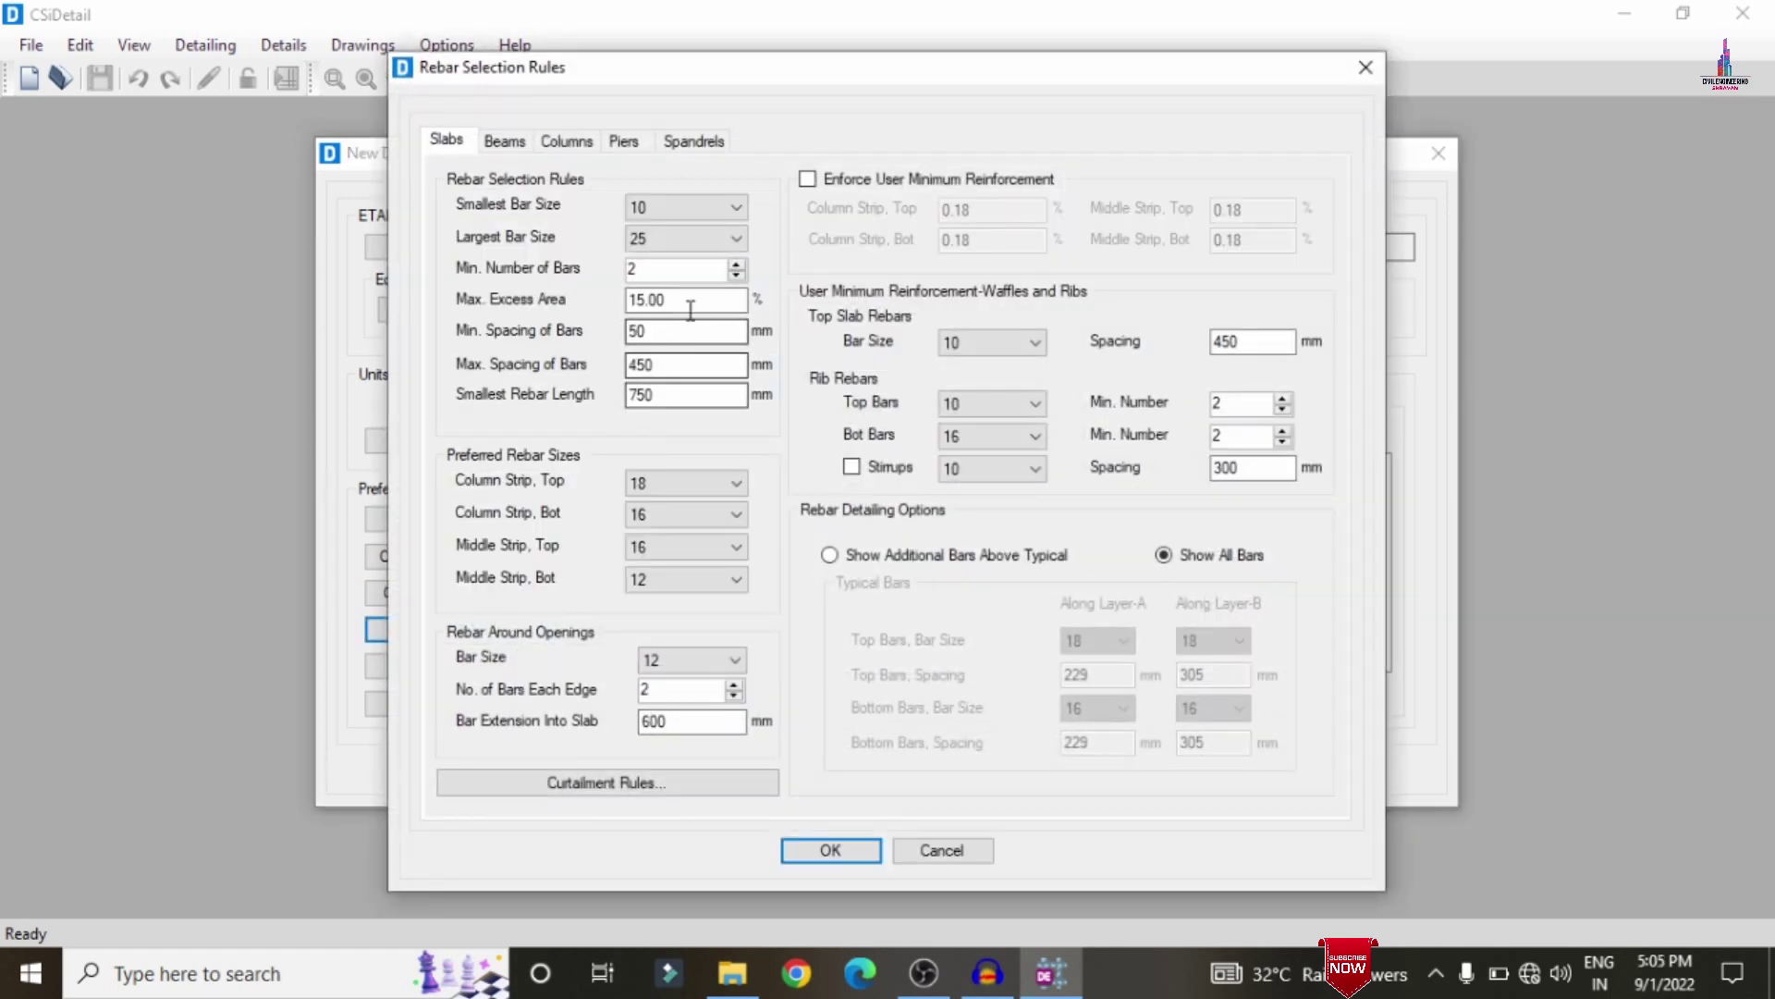
# Step: Set the slab minimum bar spacing to 120 and enter the beam stirrup minimum spacing for Zones A and B
pyautogui.doubleClick(666, 327)
pyautogui.write('1')
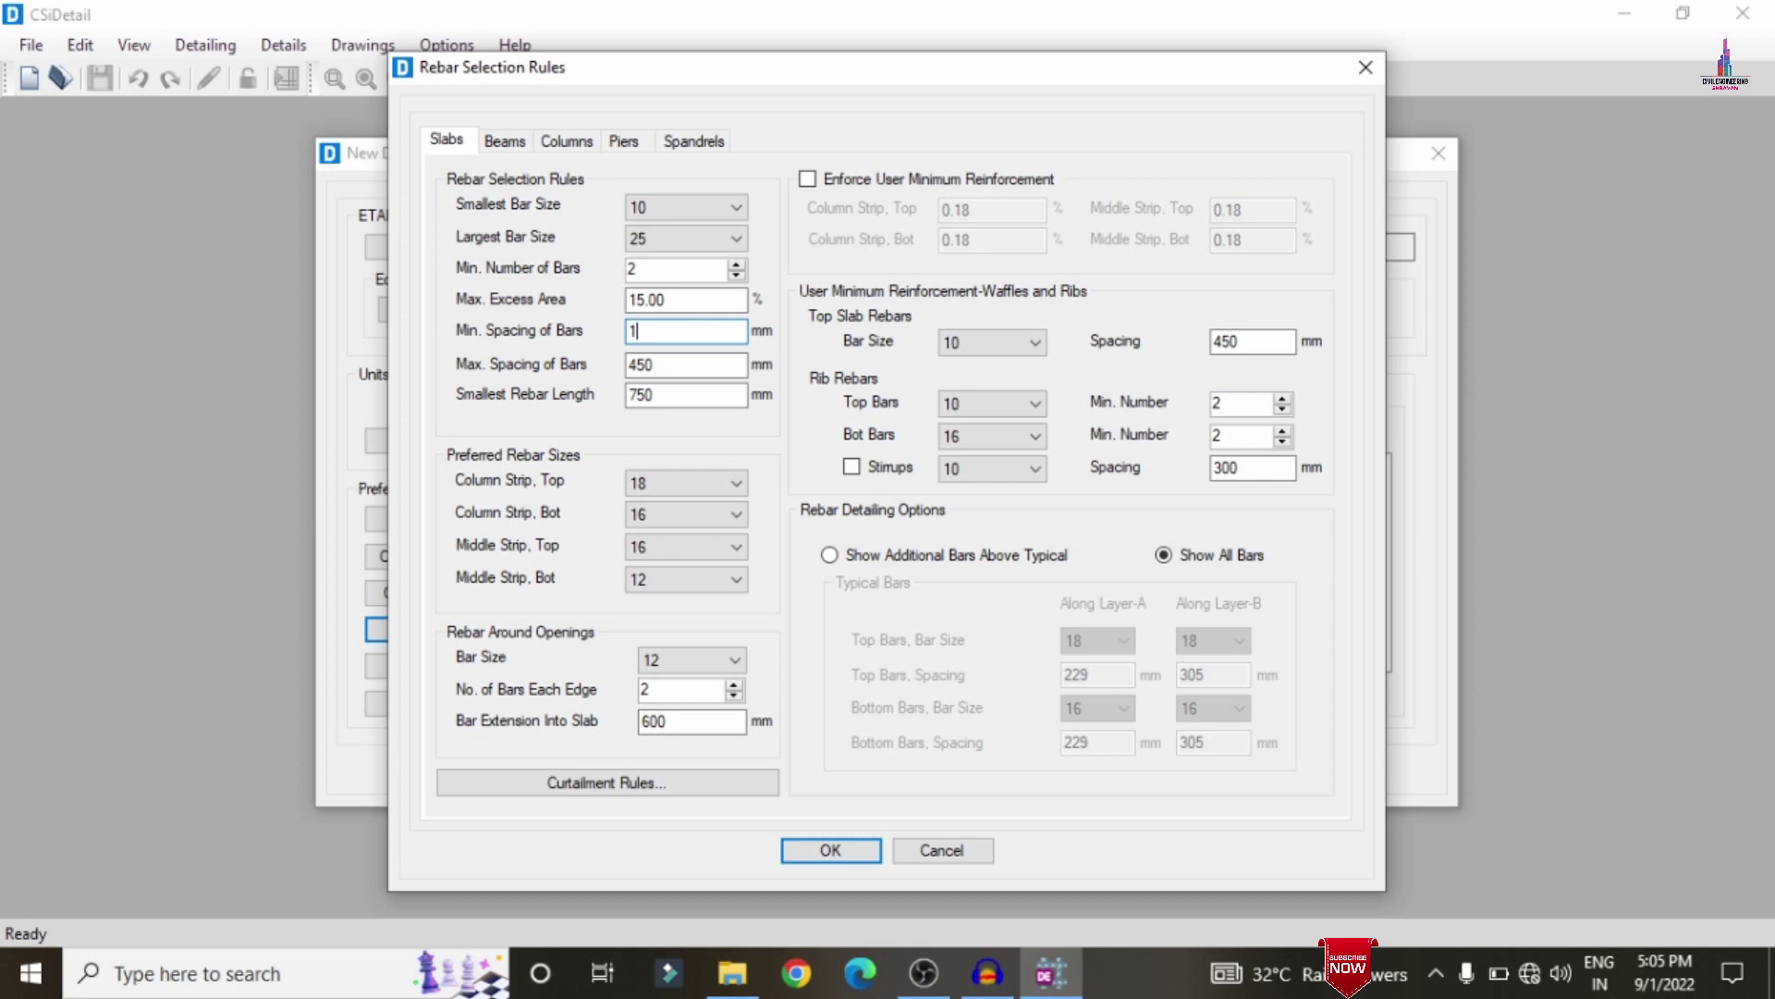
pyautogui.write('20')
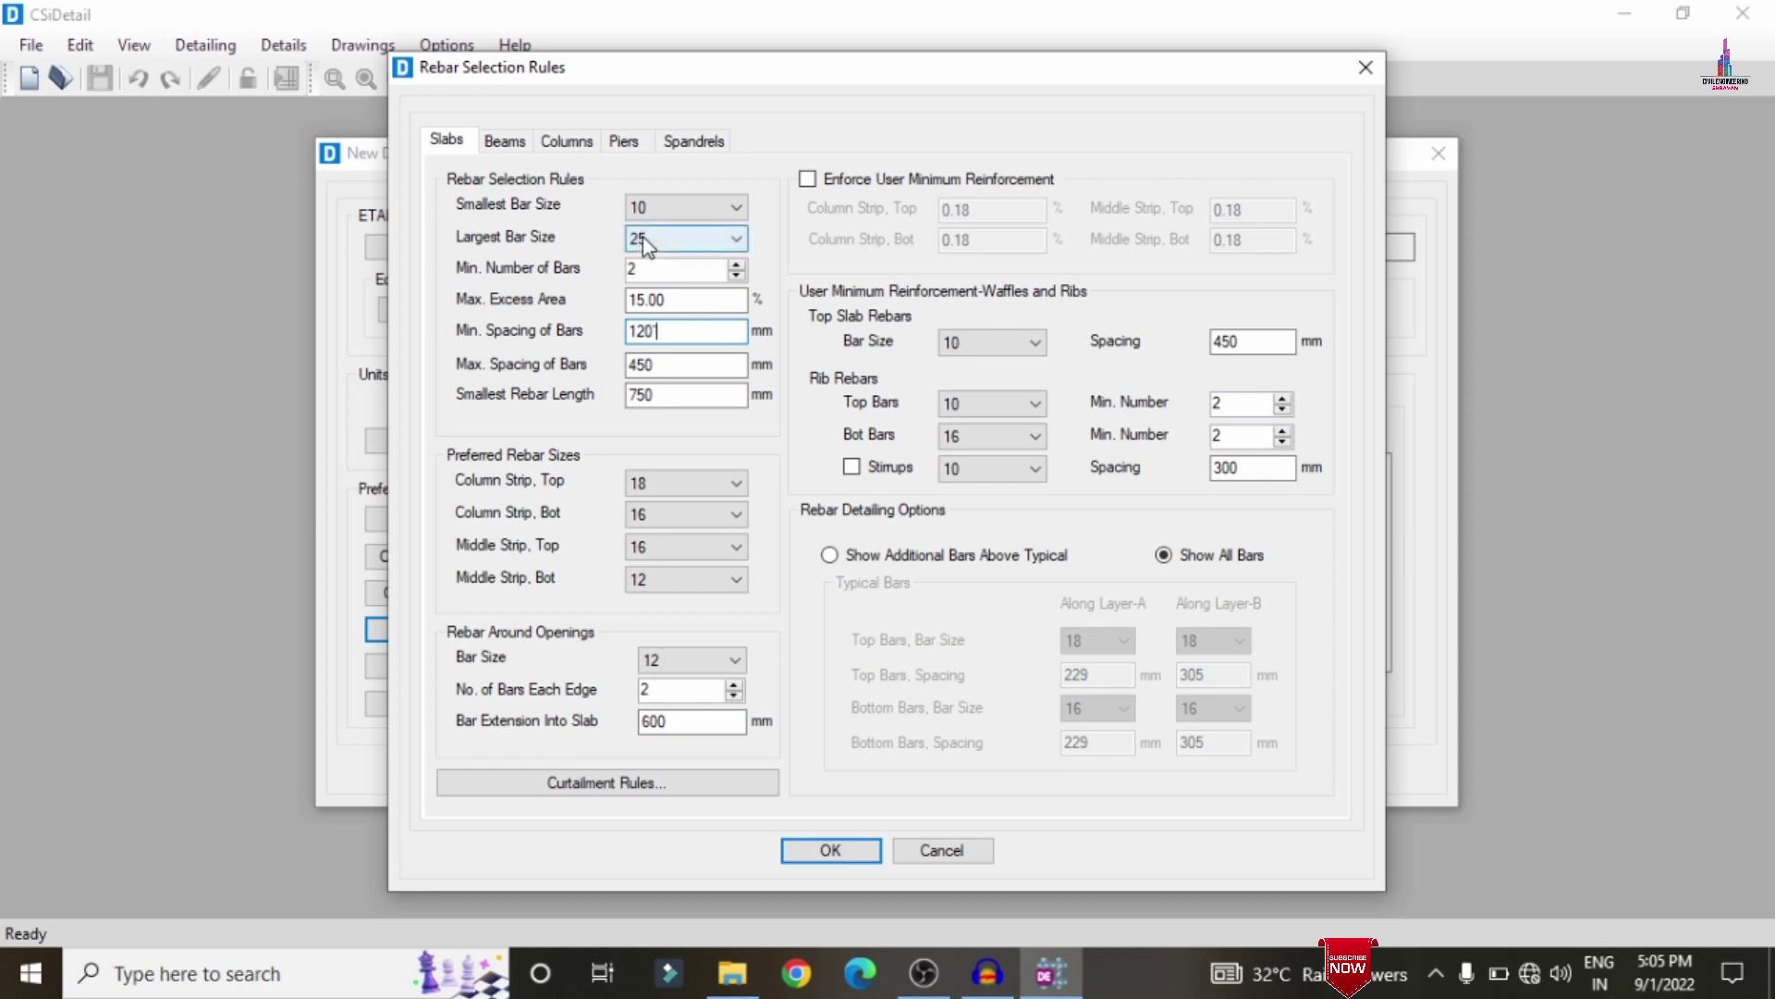
pyautogui.click(505, 140)
pyautogui.click(1193, 483)
pyautogui.click(1191, 482)
pyautogui.write('120')
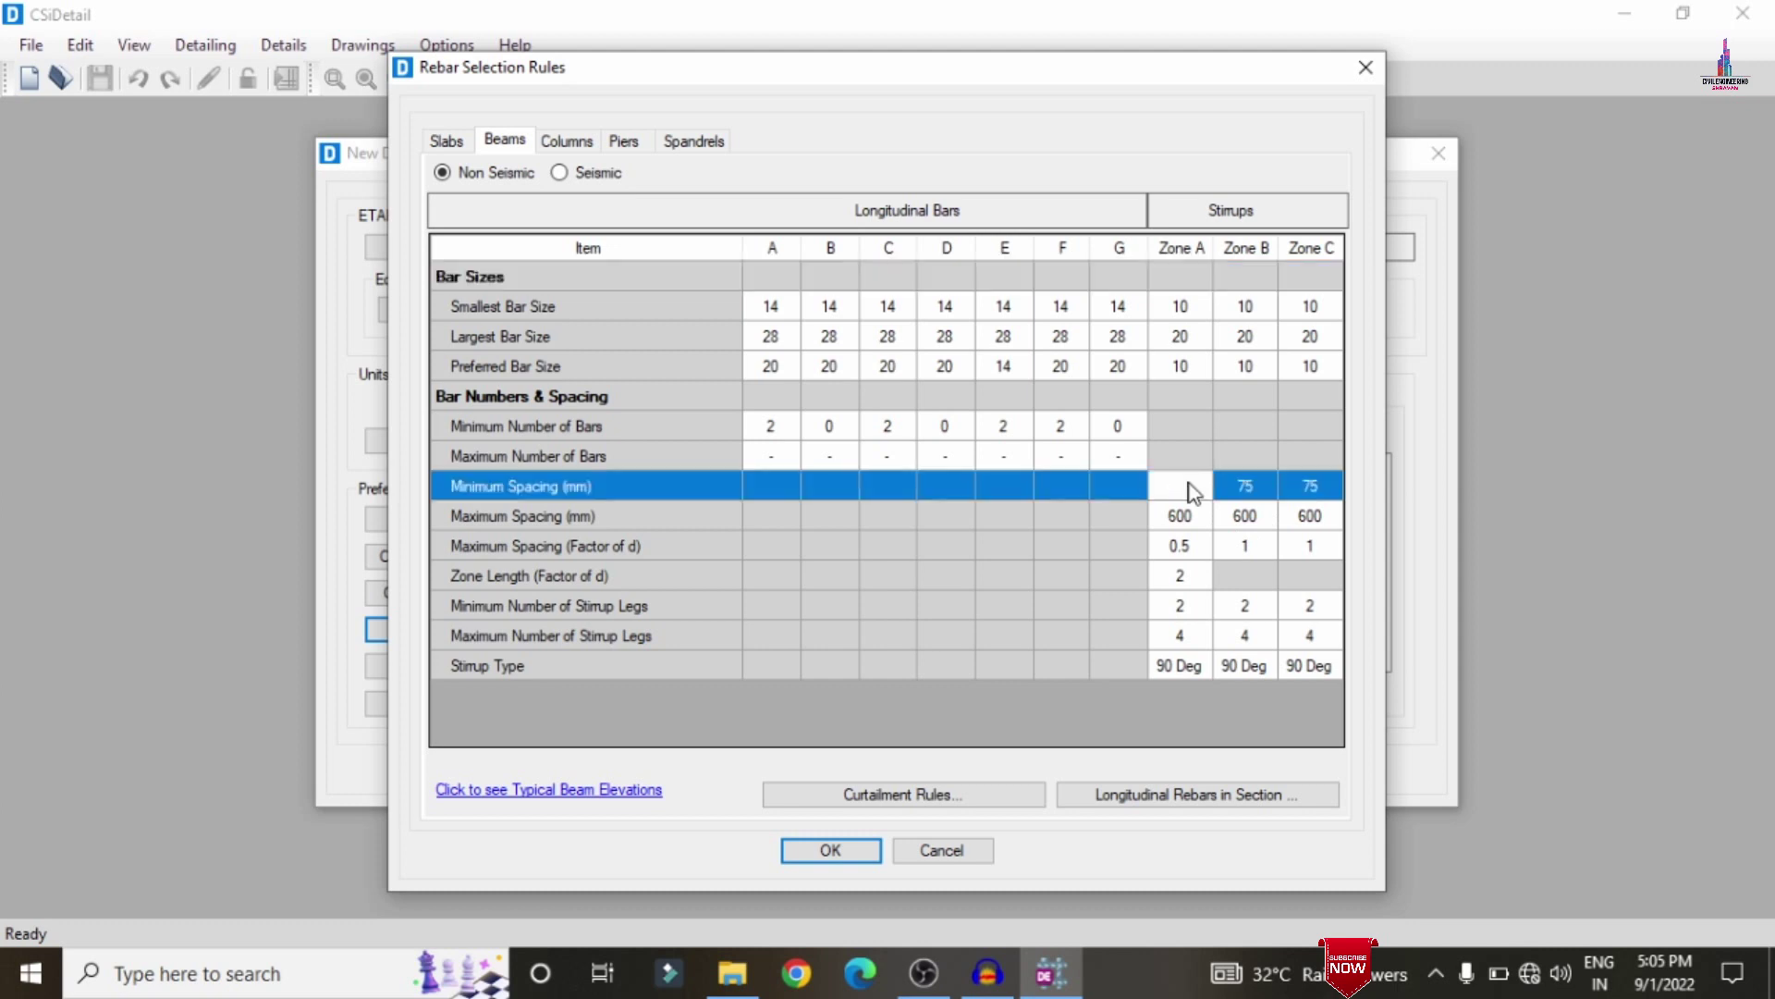
pyautogui.press('Tab')
pyautogui.write("120'")
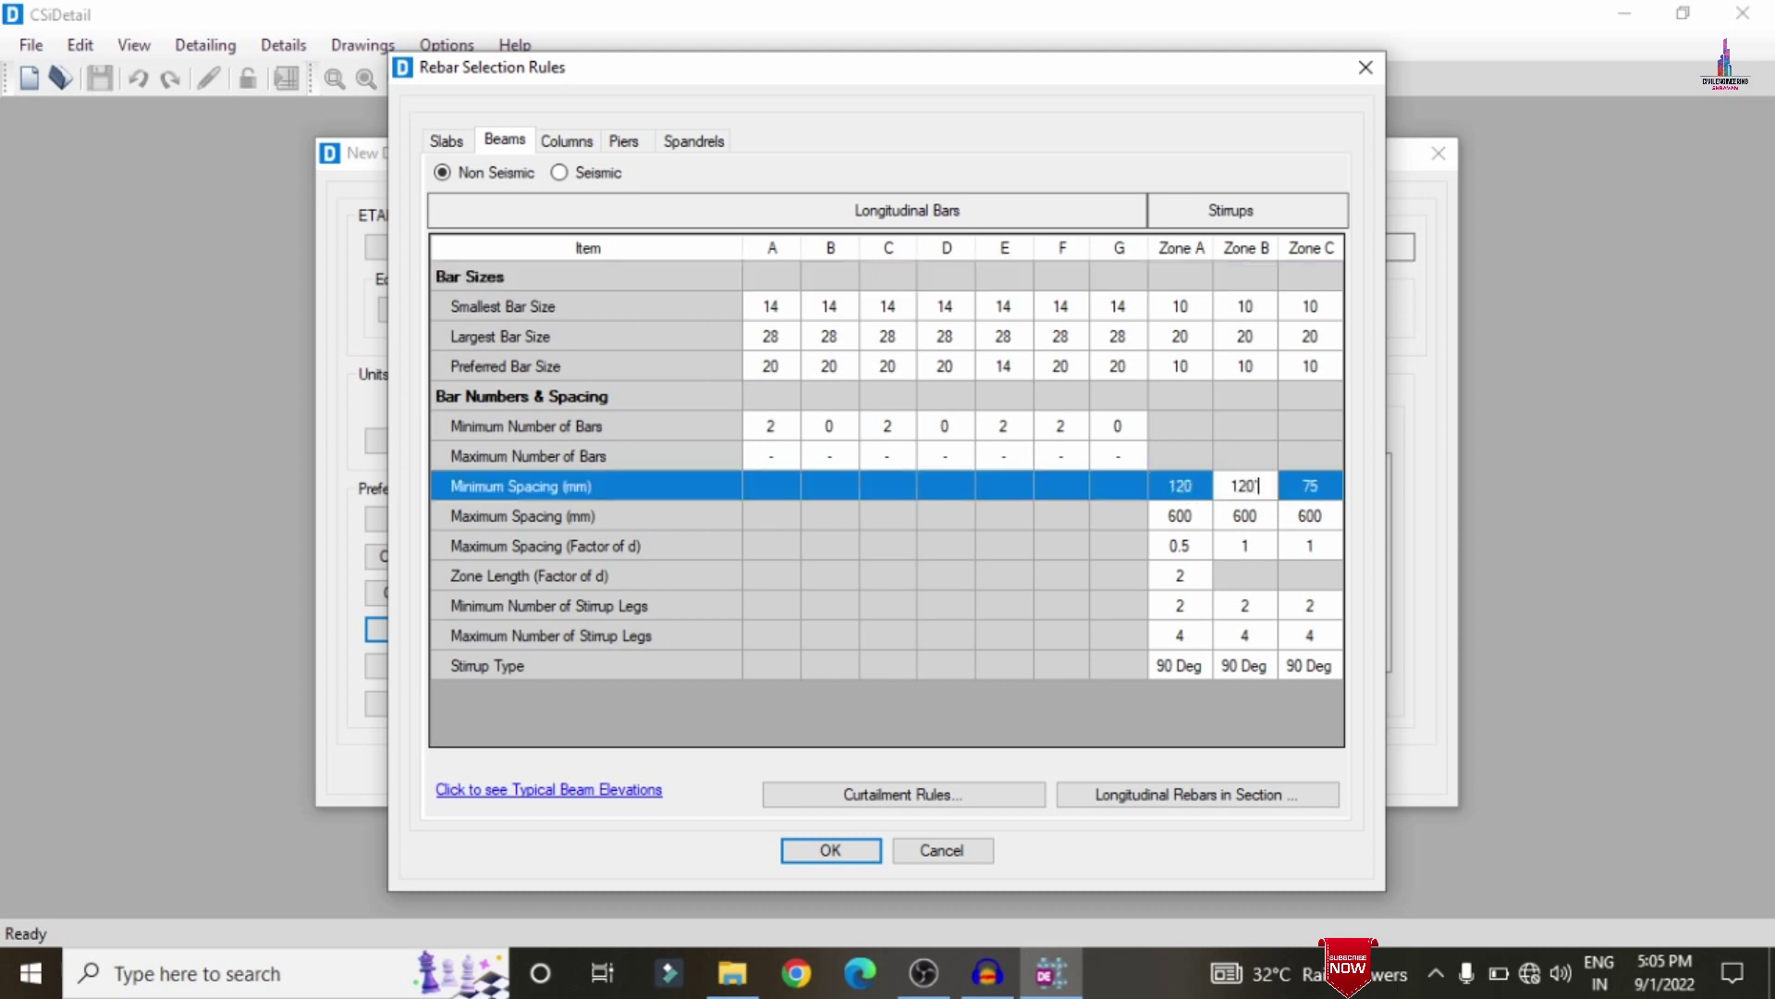
pyautogui.press('BackSpace')
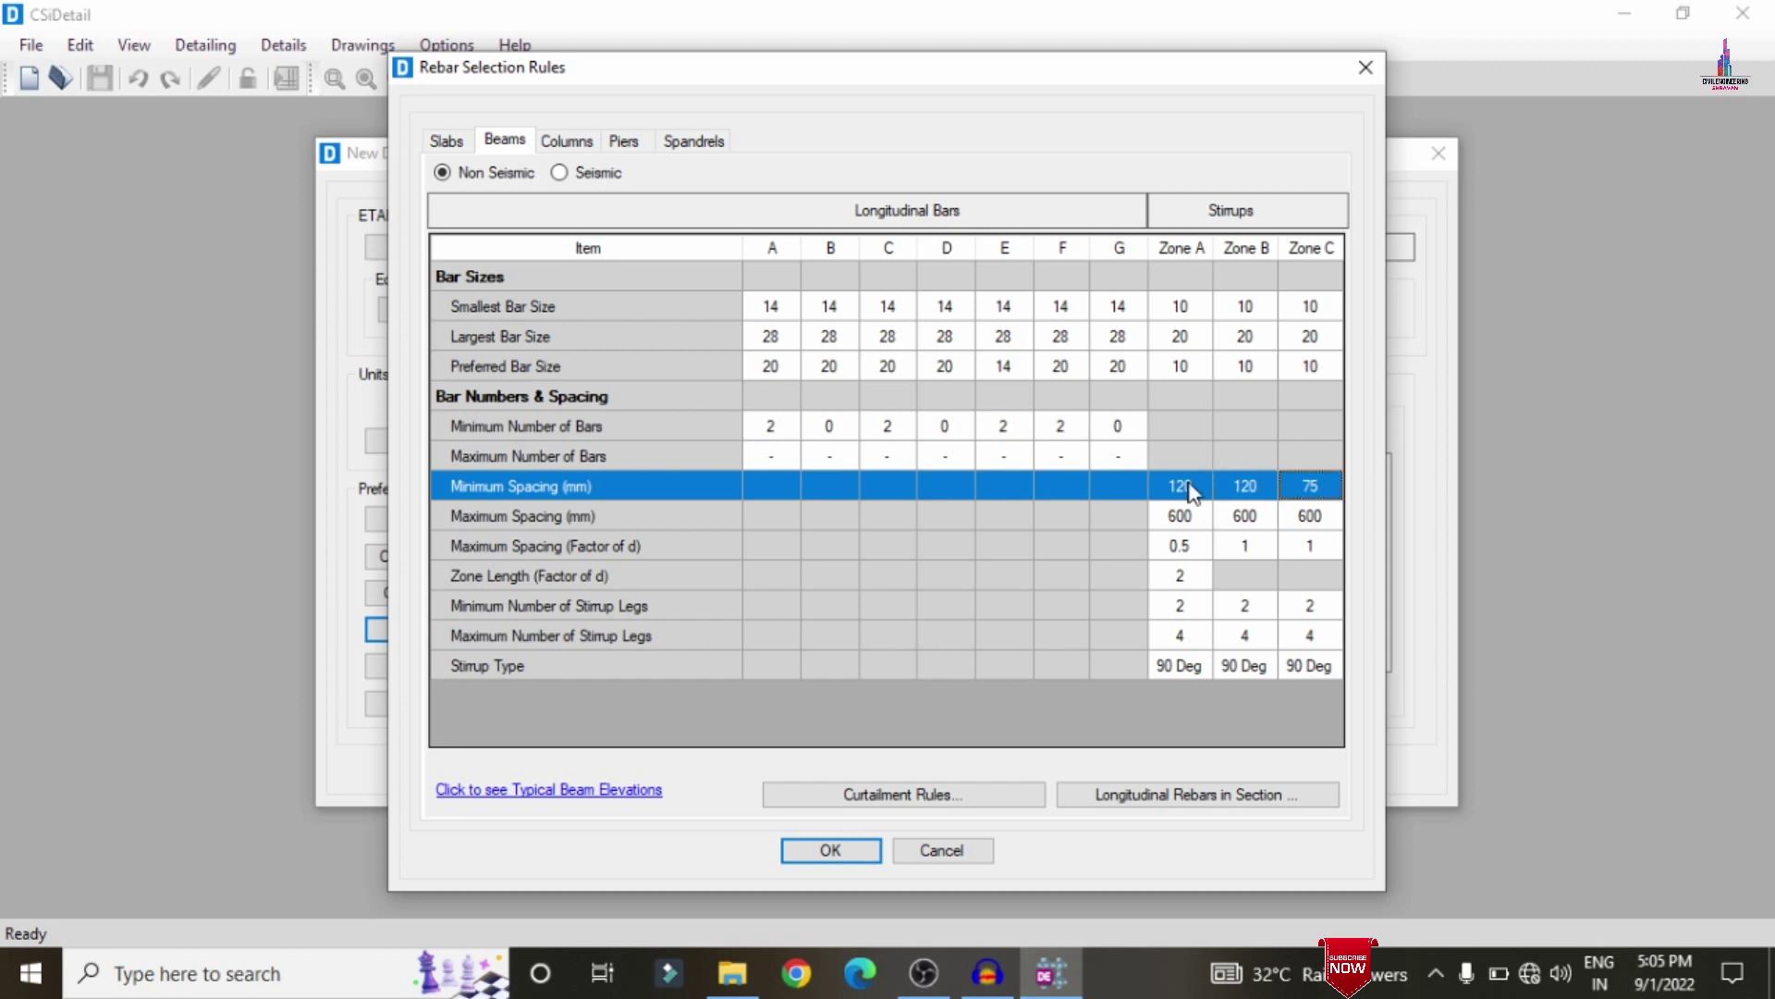
pyautogui.write('120')
# Step: Set the beam stirrup maximum spacing to 450 mm in Zones A, B and C
pyautogui.click(1196, 517)
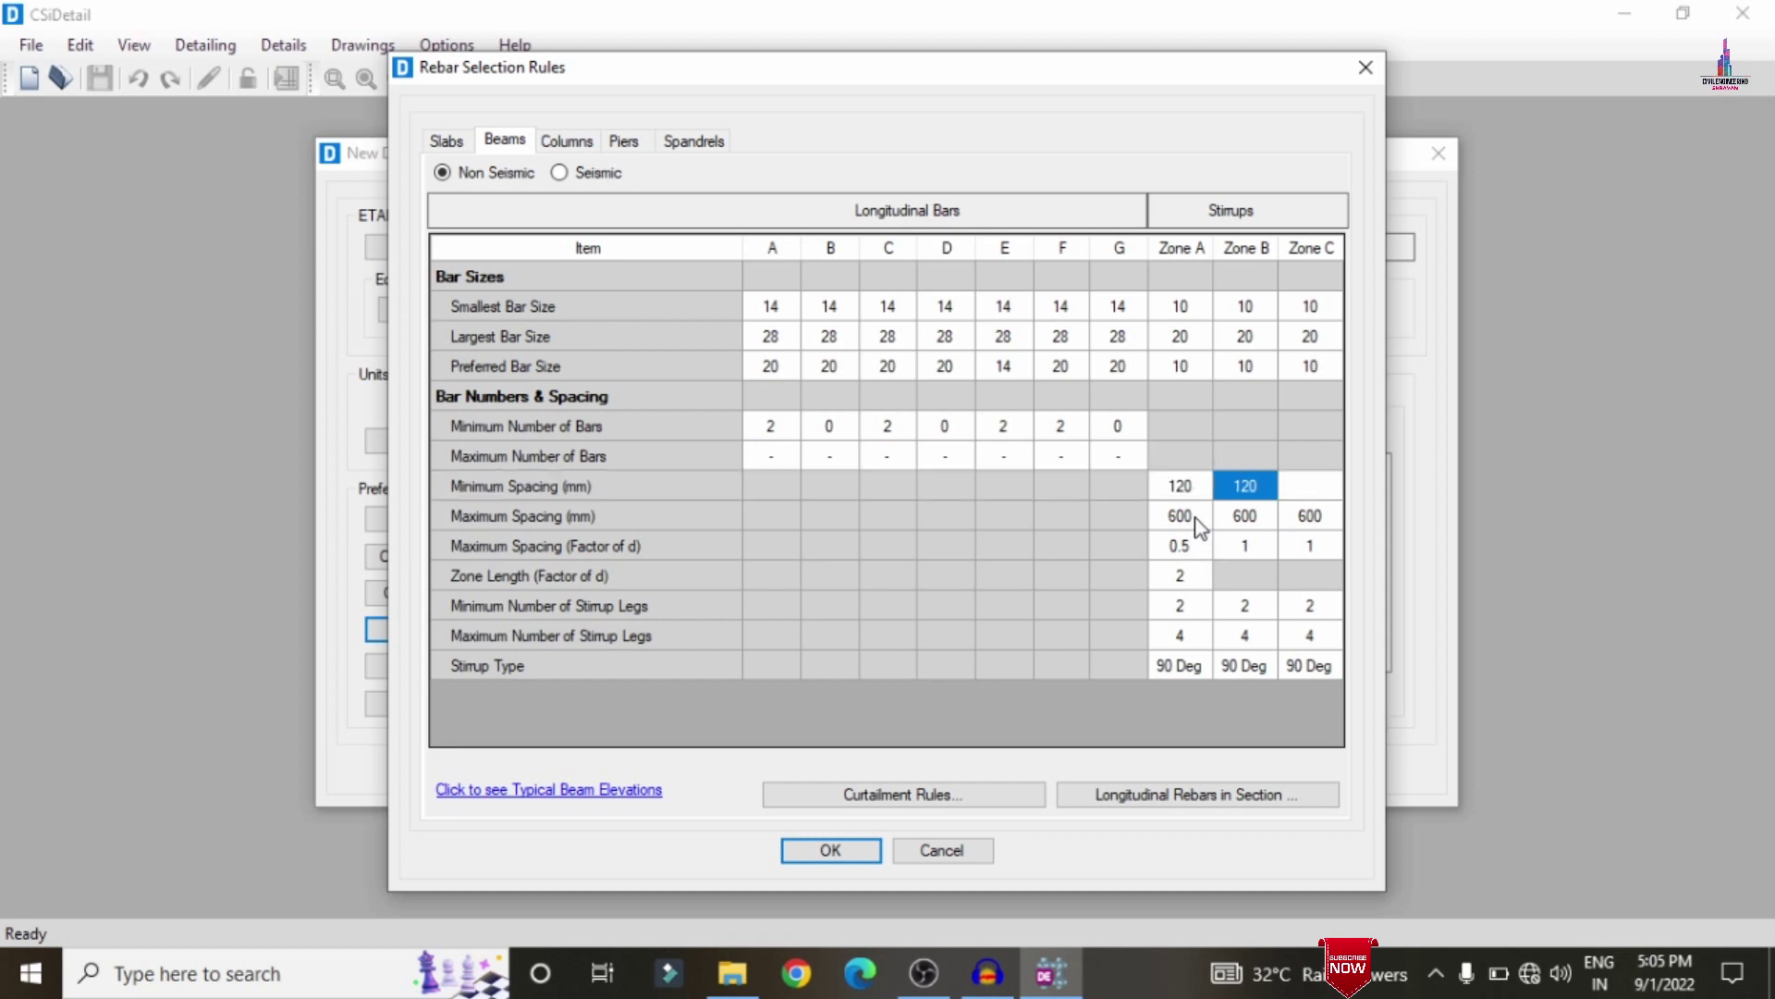
pyautogui.write('450')
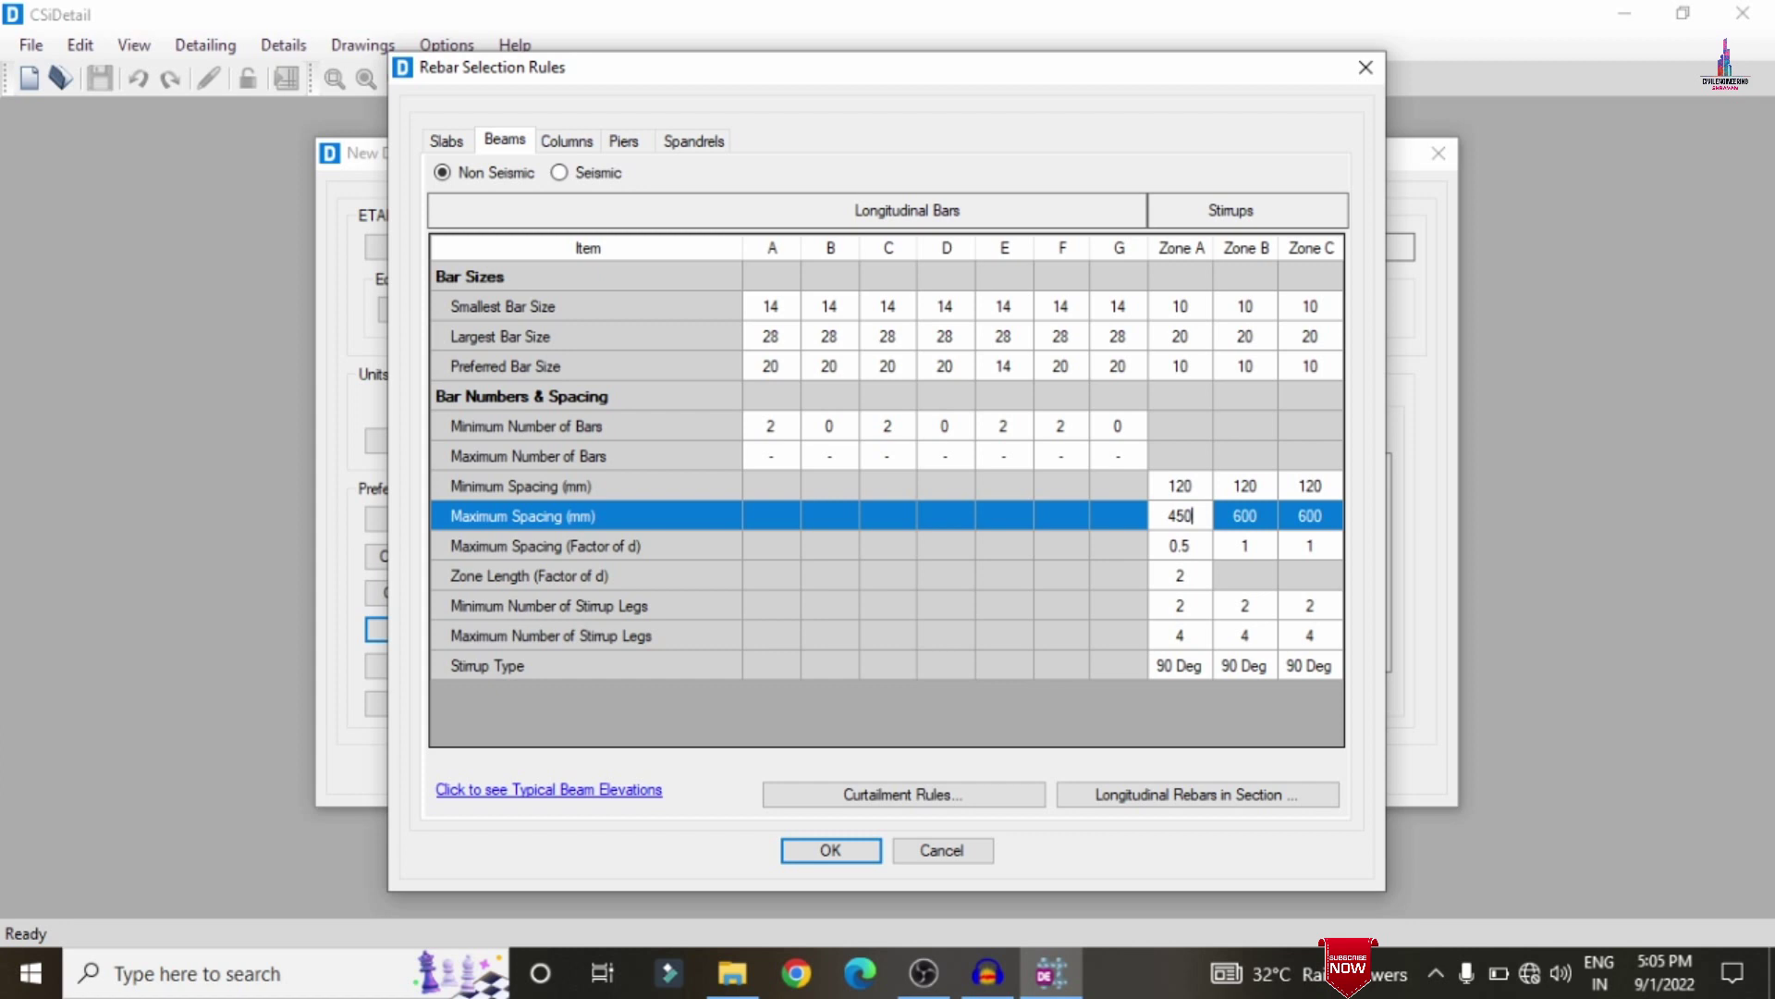
pyautogui.press('Return')
pyautogui.write('450')
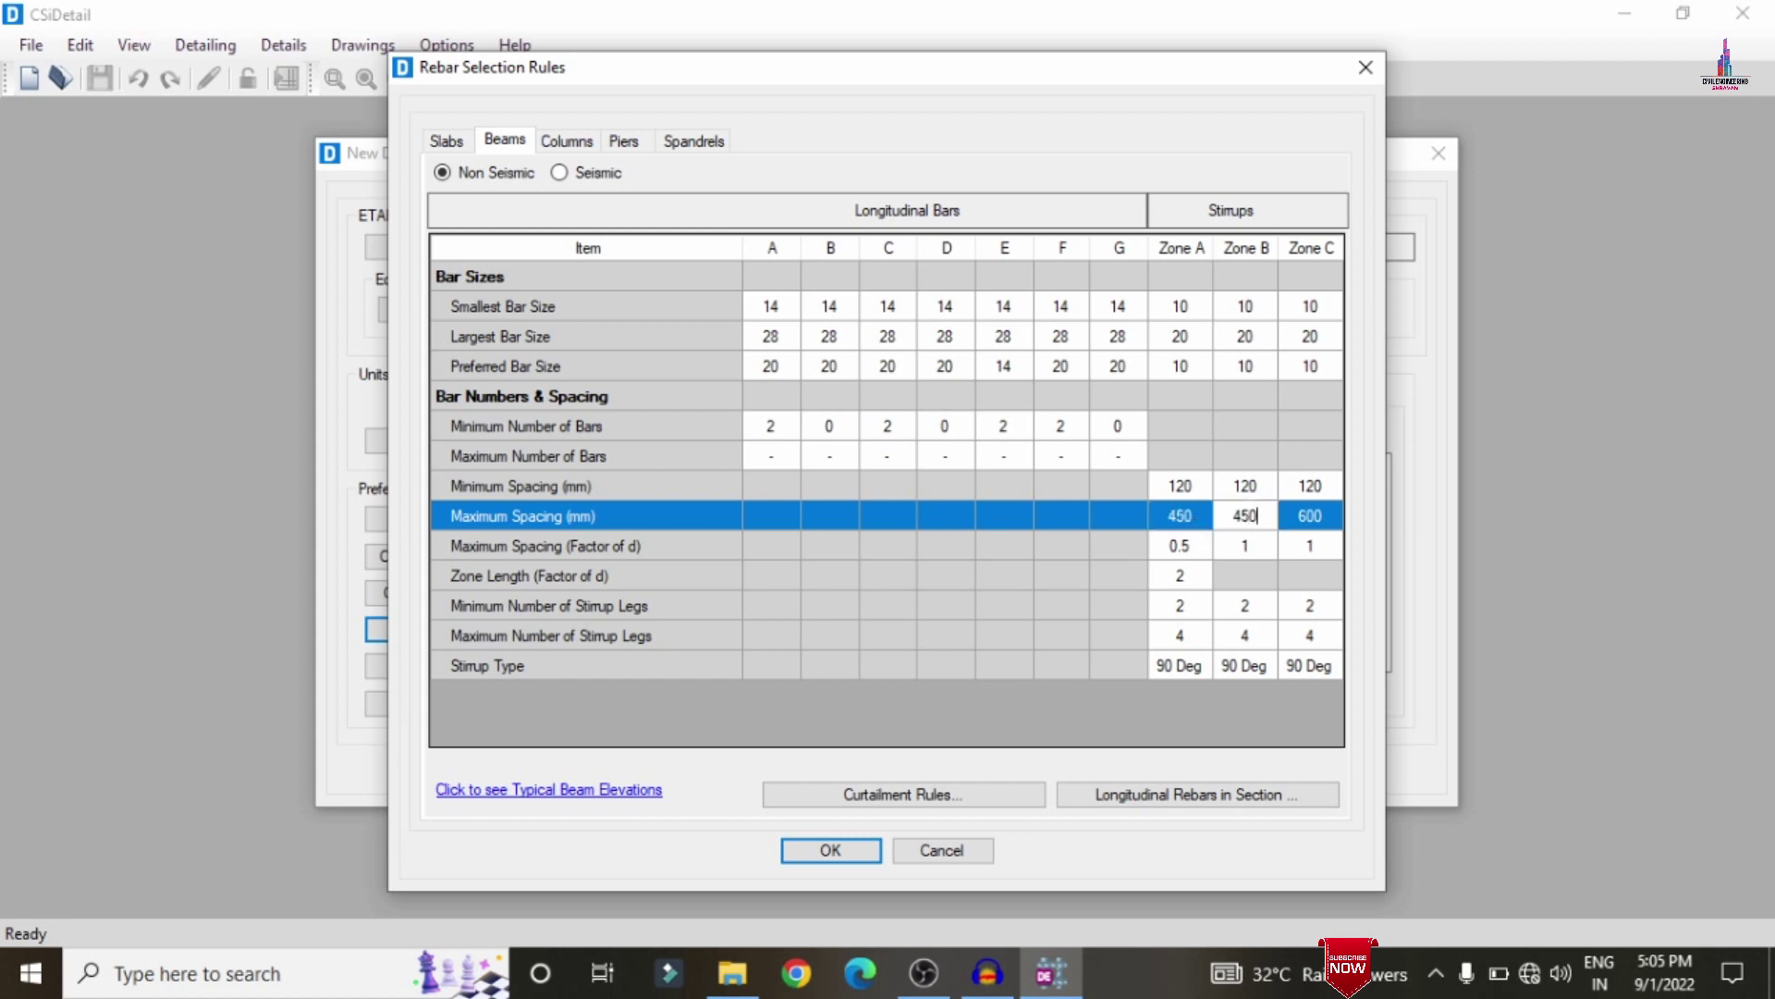
pyautogui.press('Return')
pyautogui.write('45')
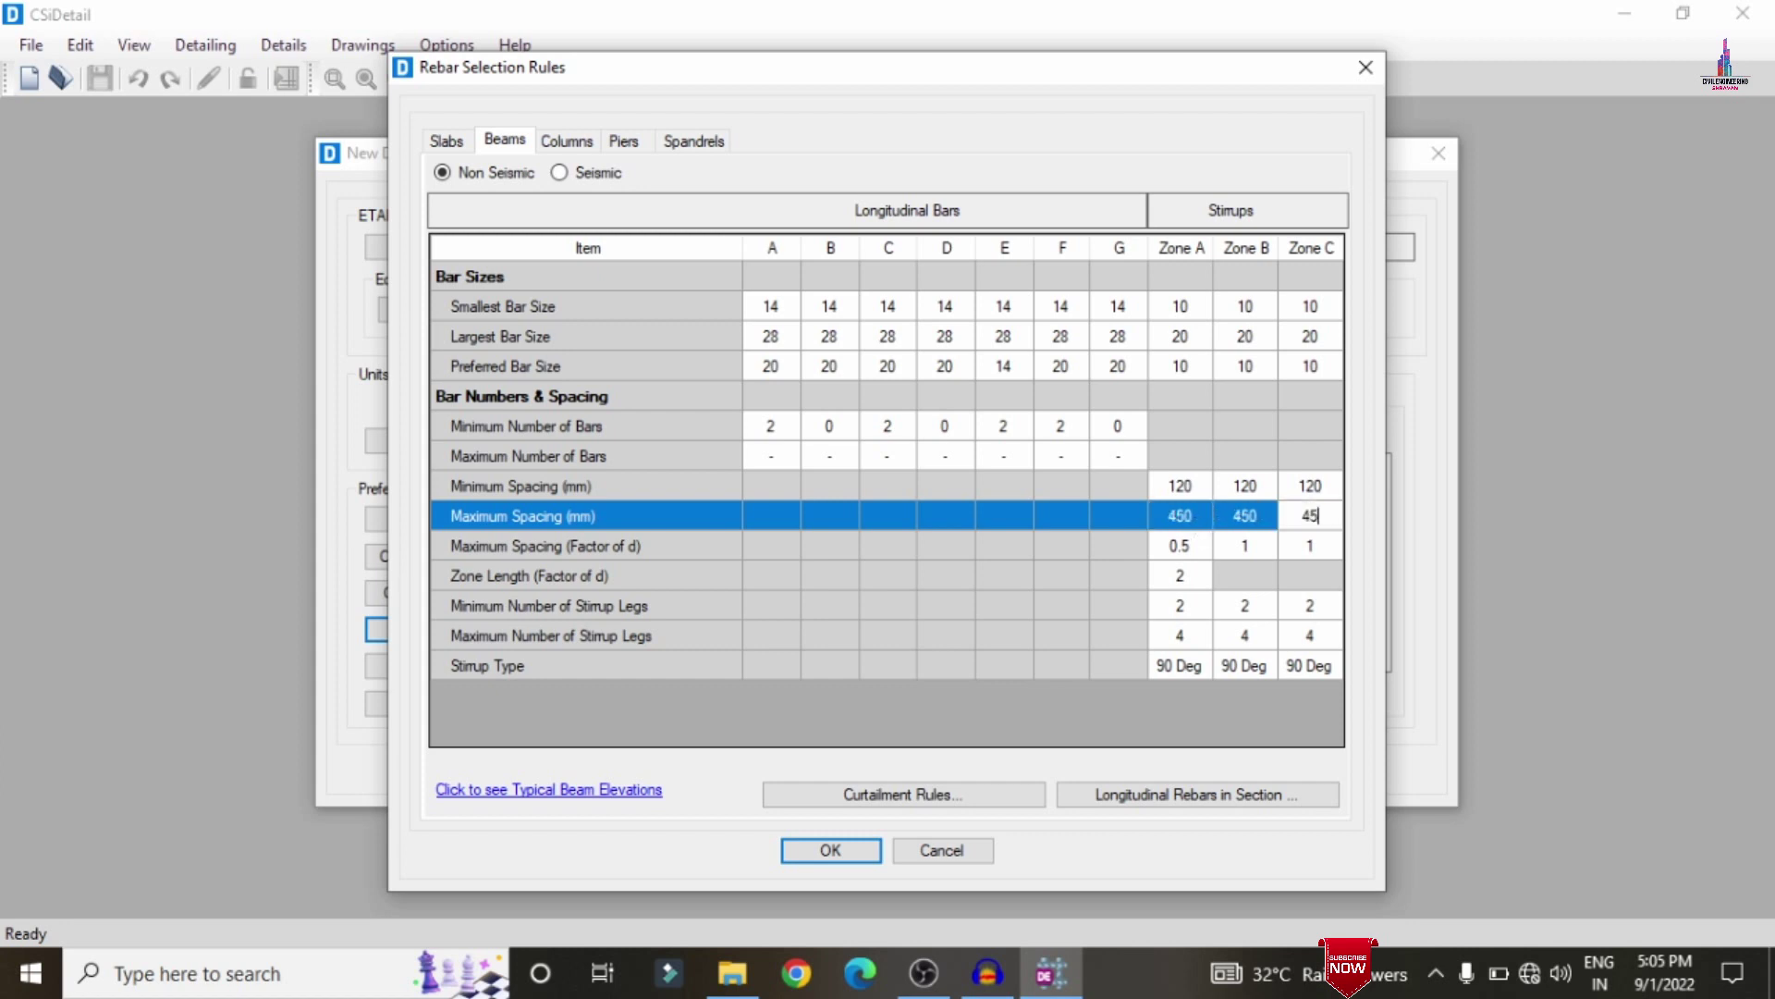
pyautogui.write('0')
# Step: Set the column ties' Zone A minimum spacing to 120 mm, lower the maximum from 600 mm, and accept the rules
pyautogui.click(569, 142)
pyautogui.click(1293, 533)
pyautogui.click(1294, 533)
pyautogui.write('12')
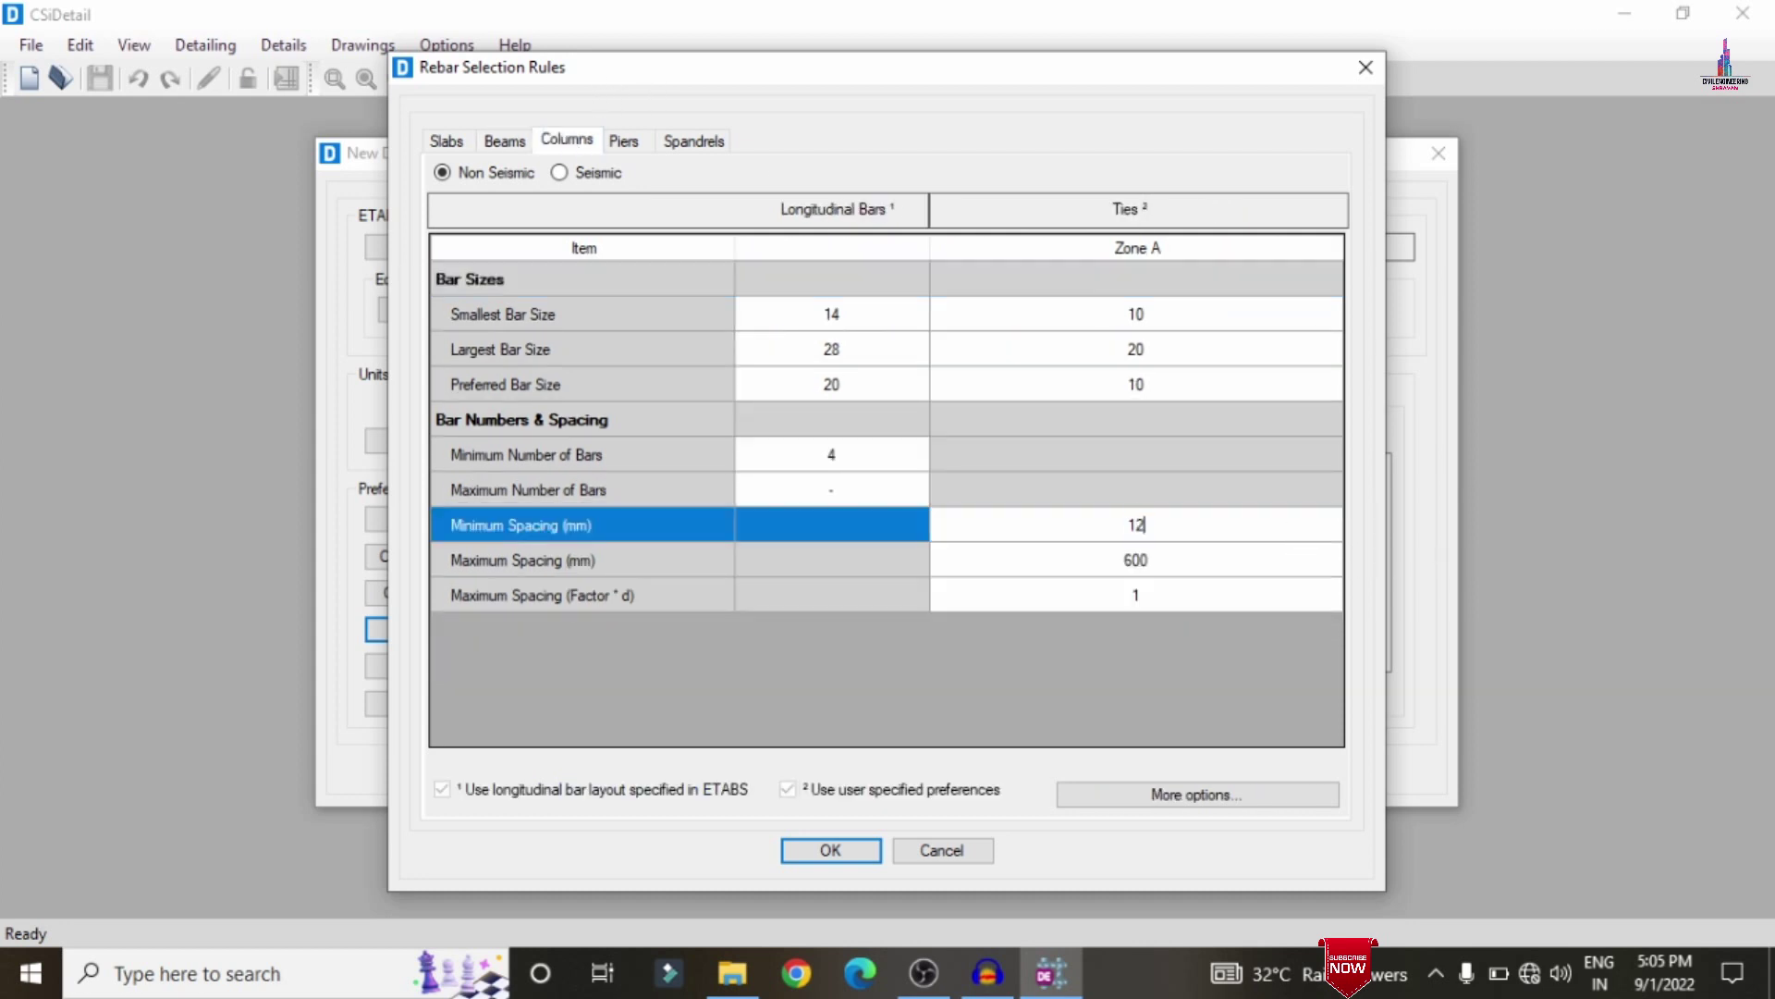
pyautogui.click(1220, 561)
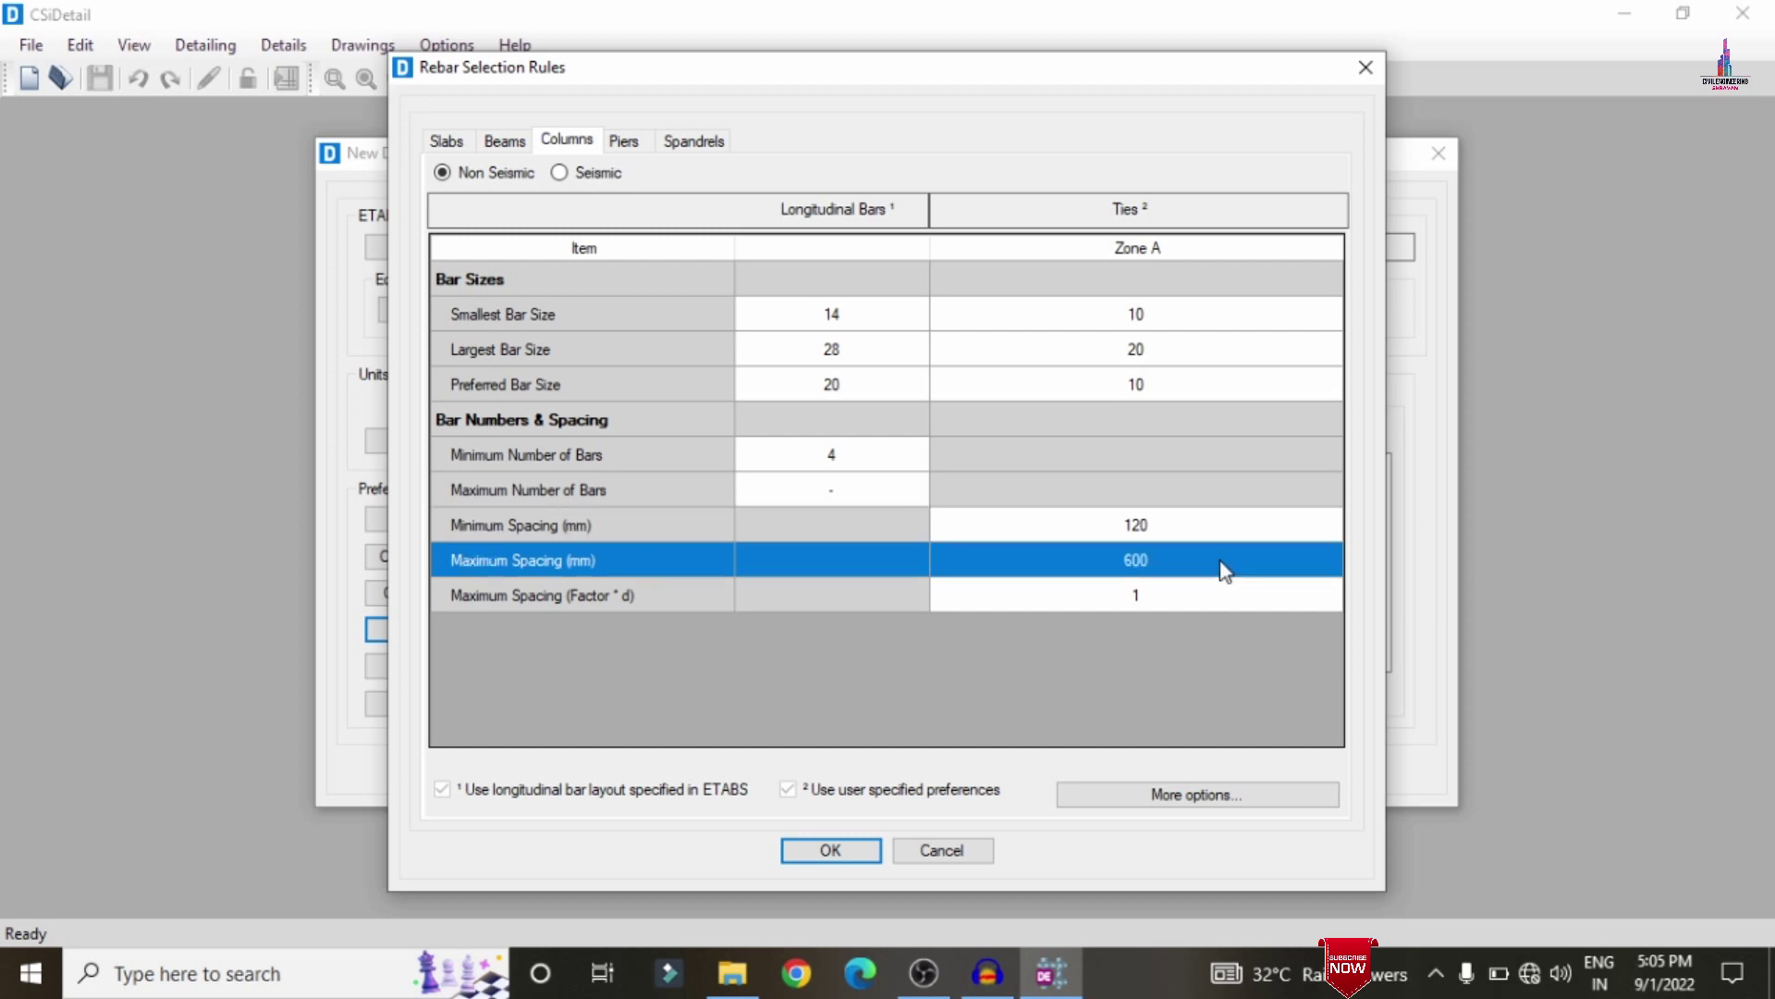
pyautogui.click(1222, 561)
pyautogui.write('450')
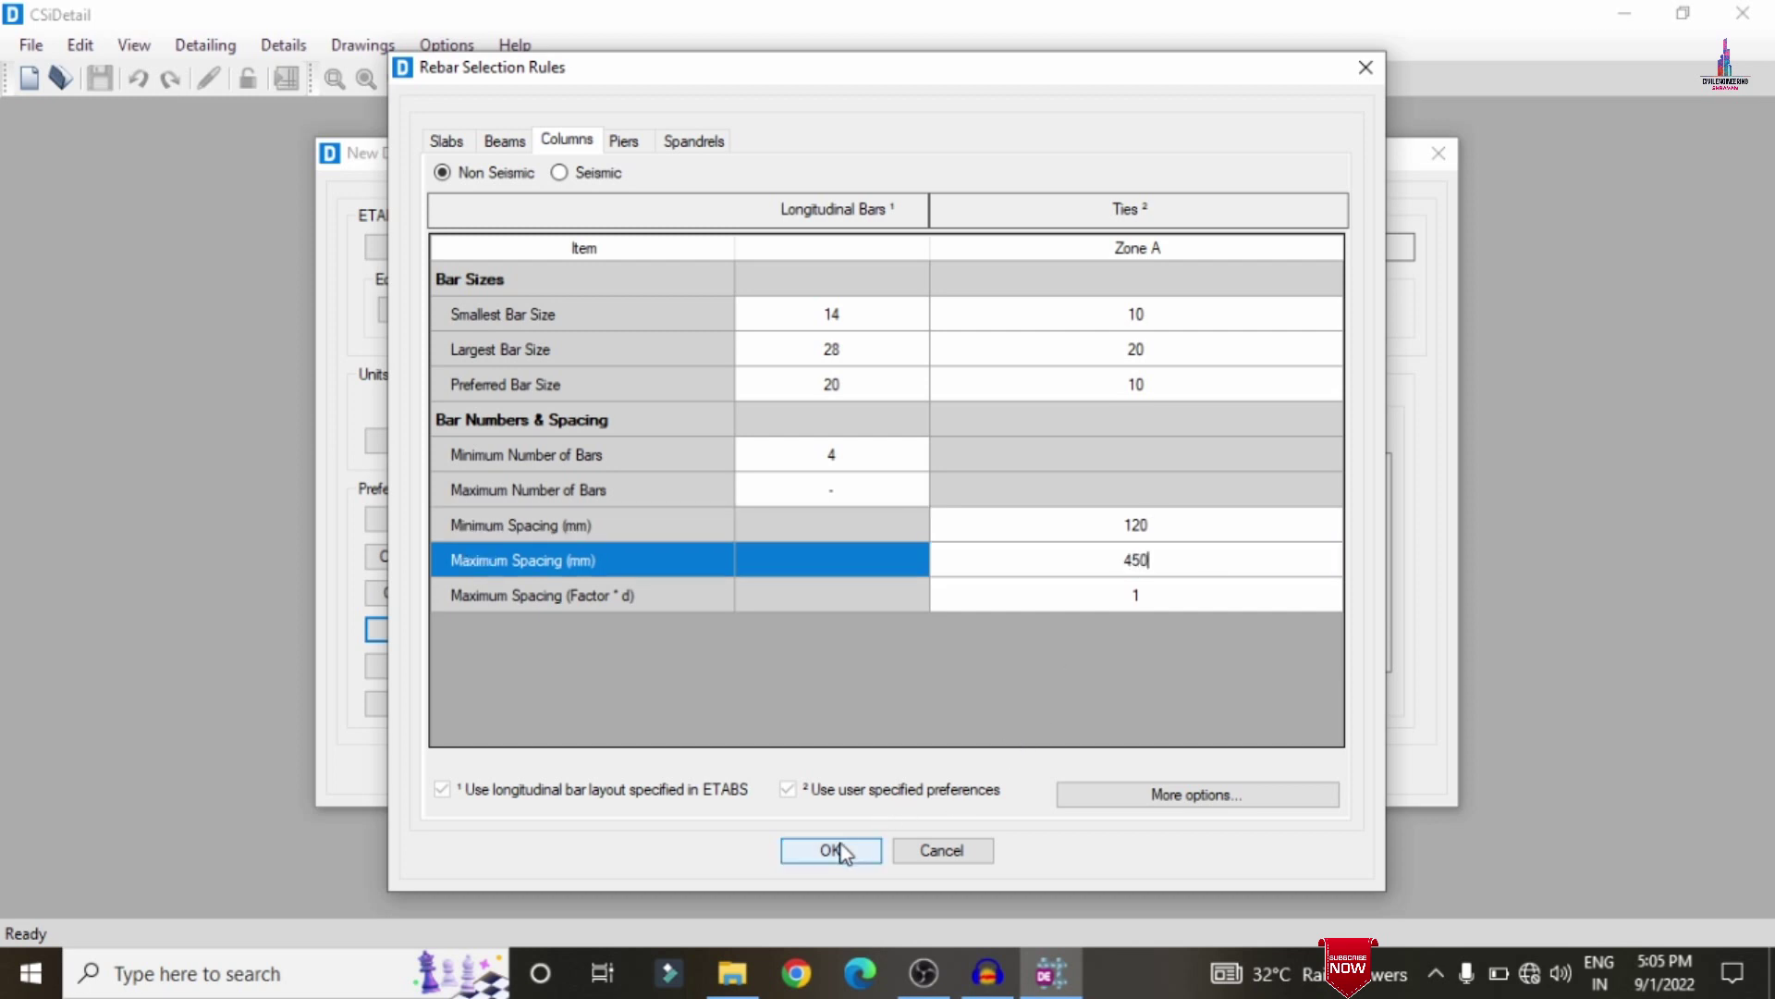
pyautogui.click(827, 849)
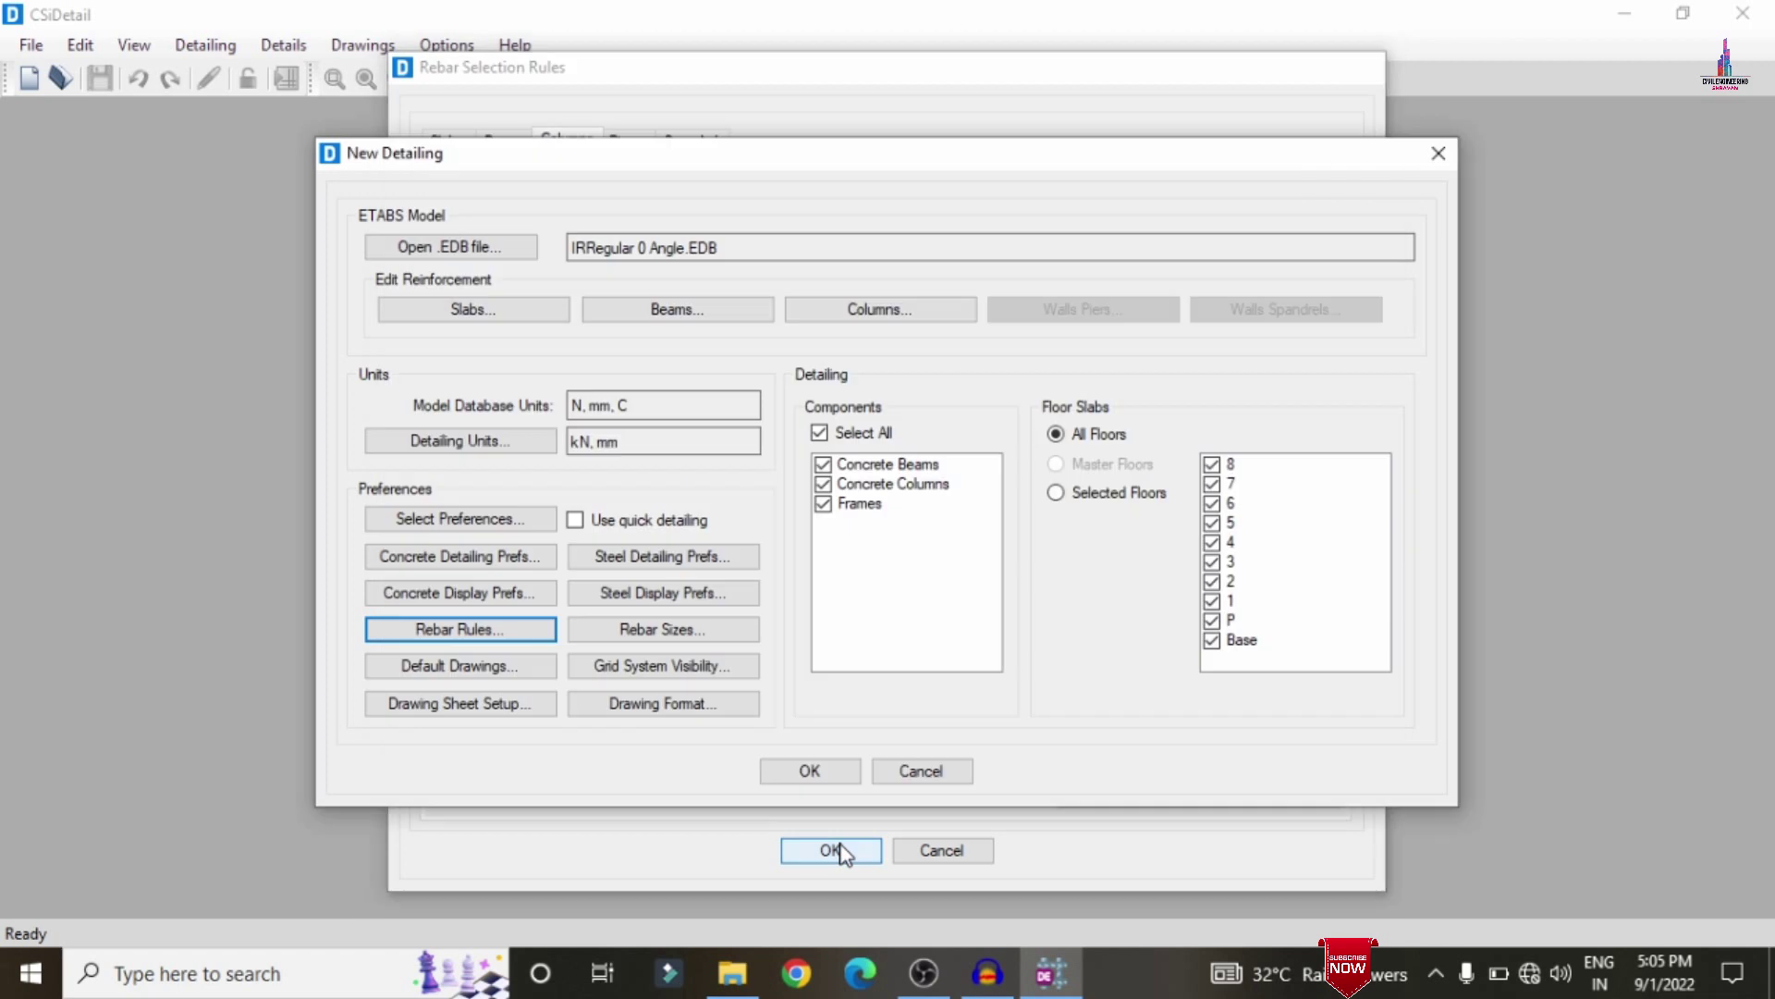
# Step: Run the detailing, then view floor 8's rebar plan, its top, bottom and all-bars plans, and its 3D rebar cage
pyautogui.click(800, 771)
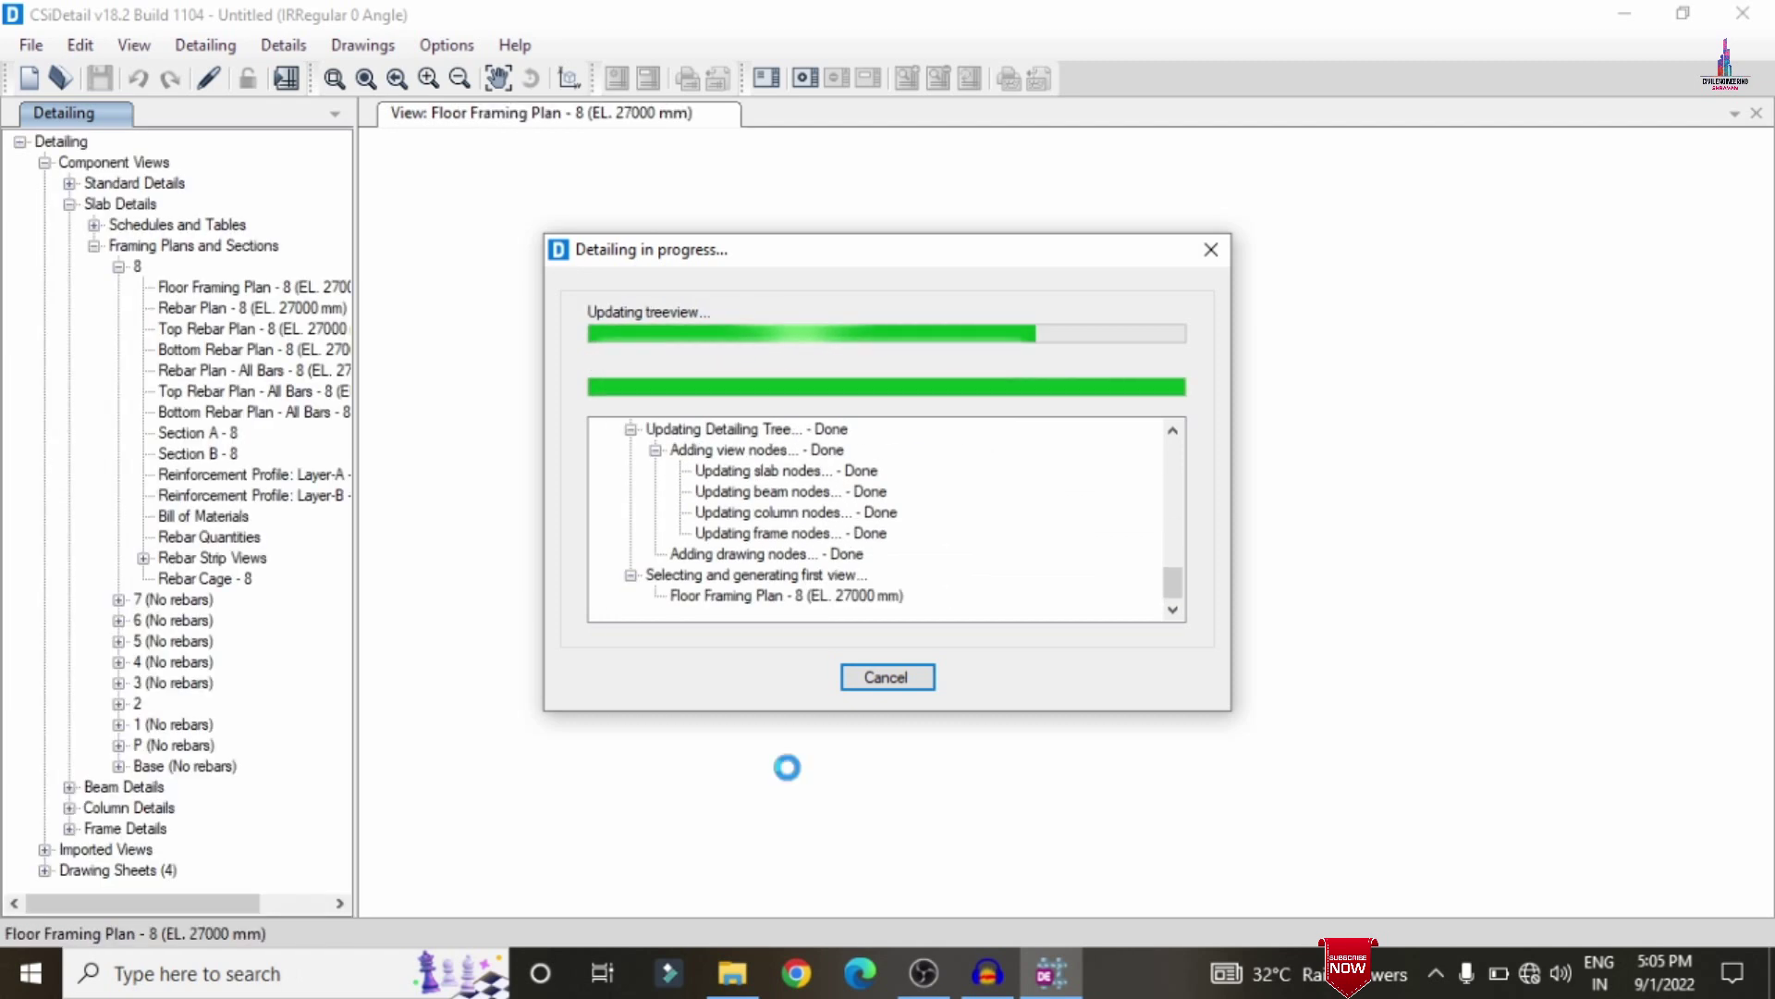
pyautogui.click(302, 311)
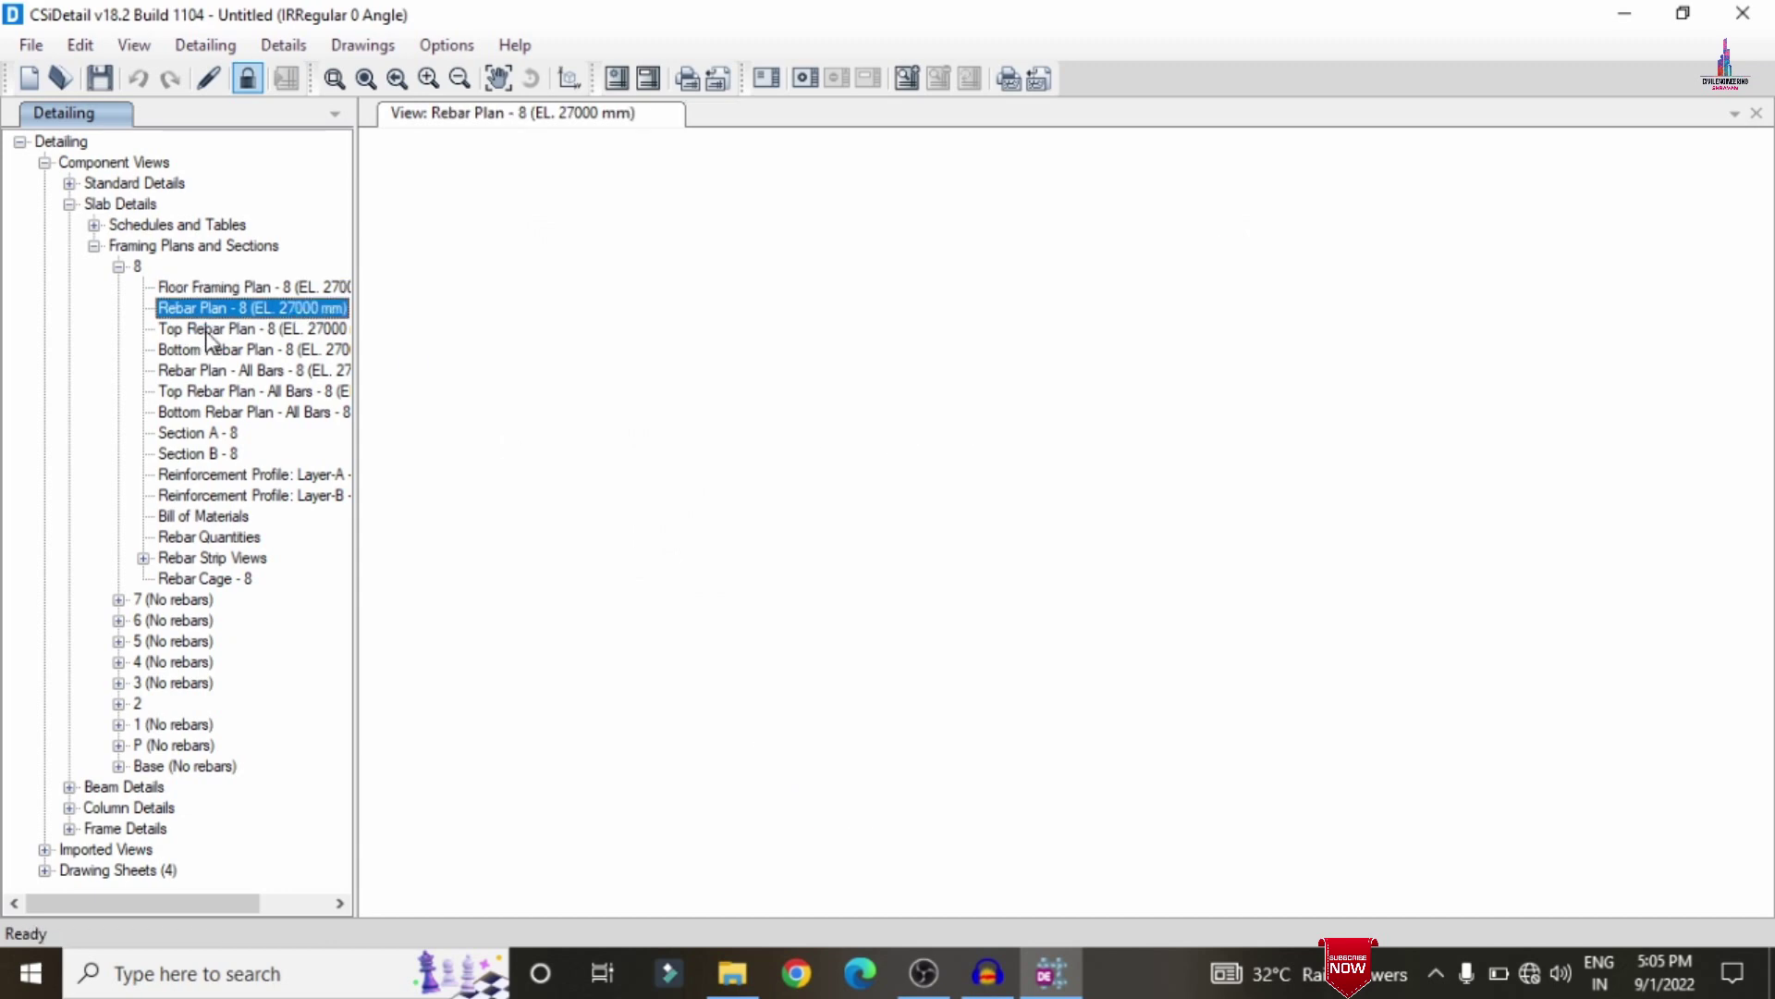
pyautogui.click(203, 328)
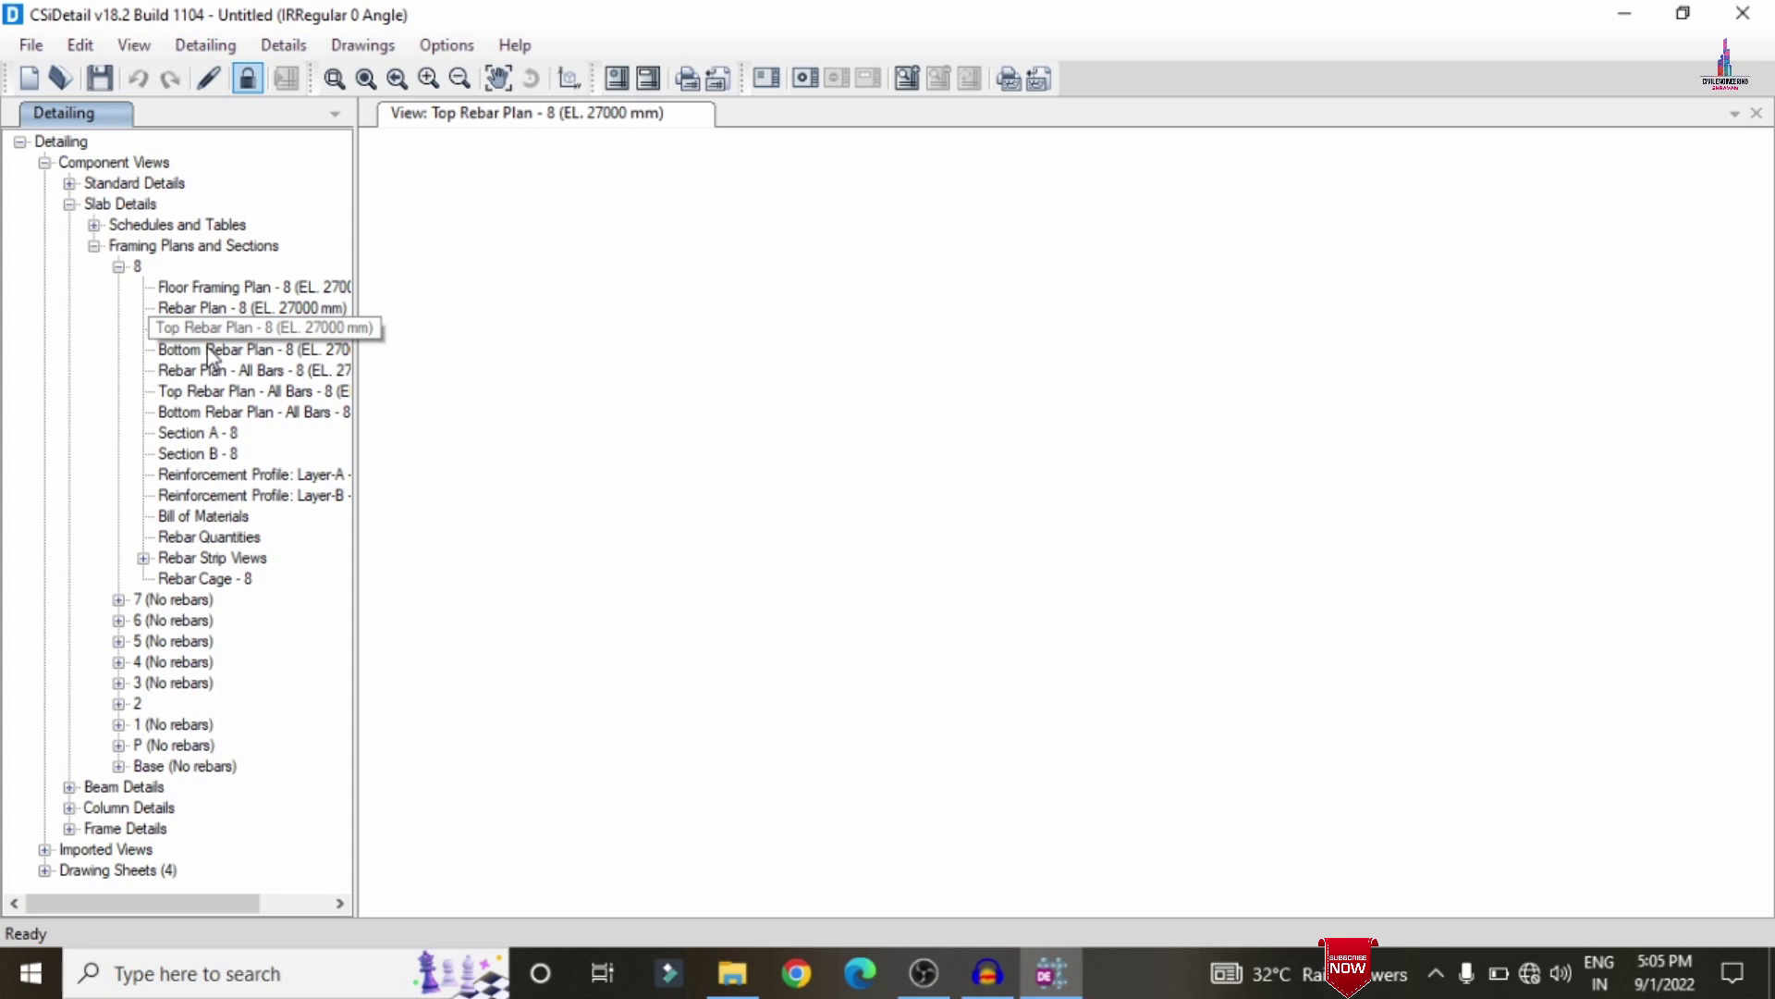
pyautogui.click(206, 349)
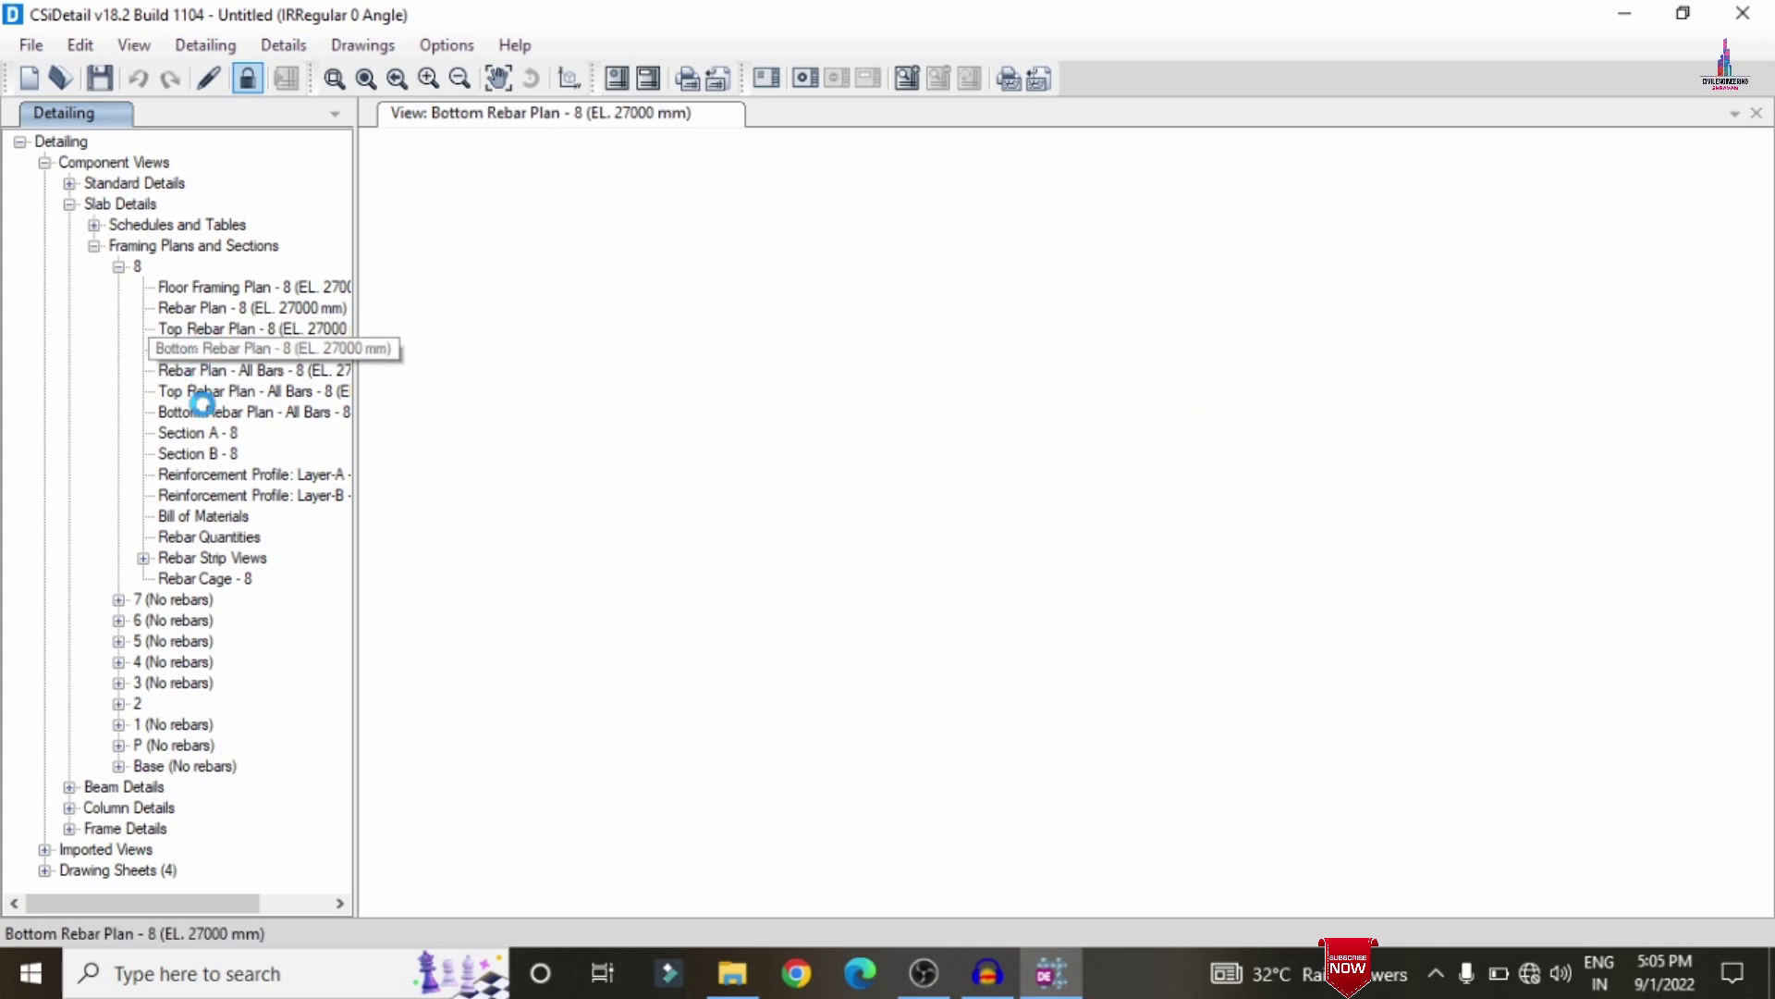
pyautogui.click(185, 370)
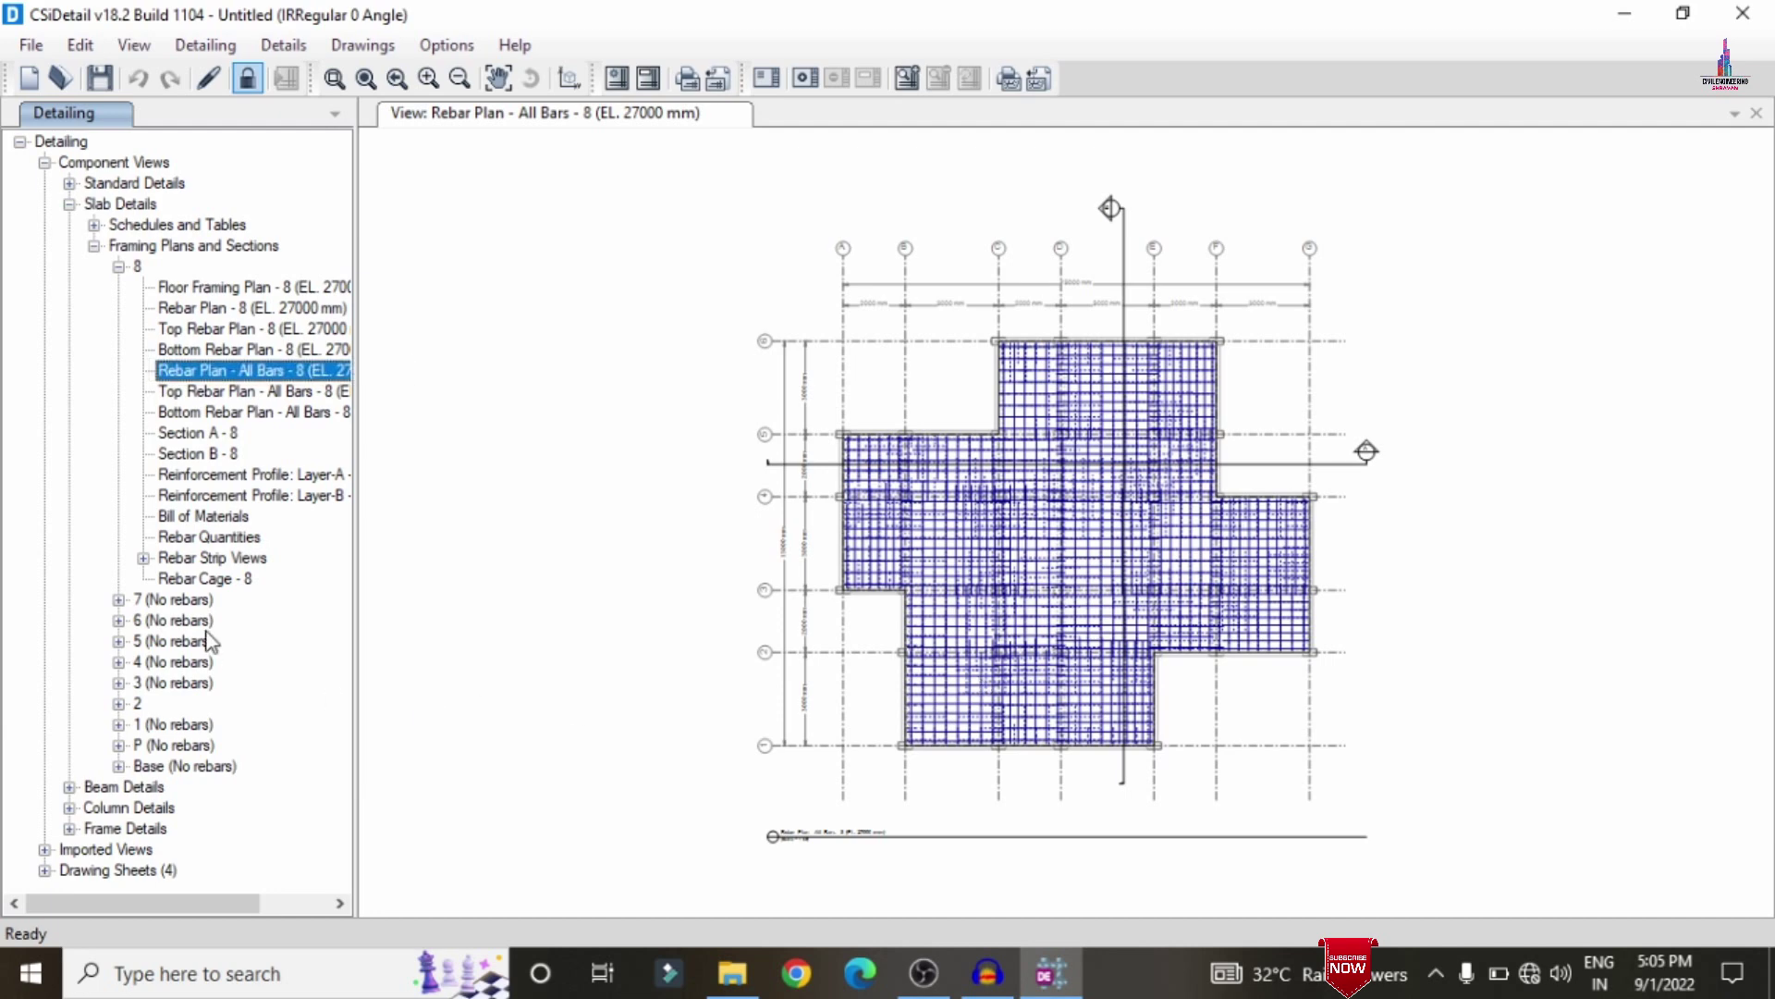
pyautogui.click(174, 577)
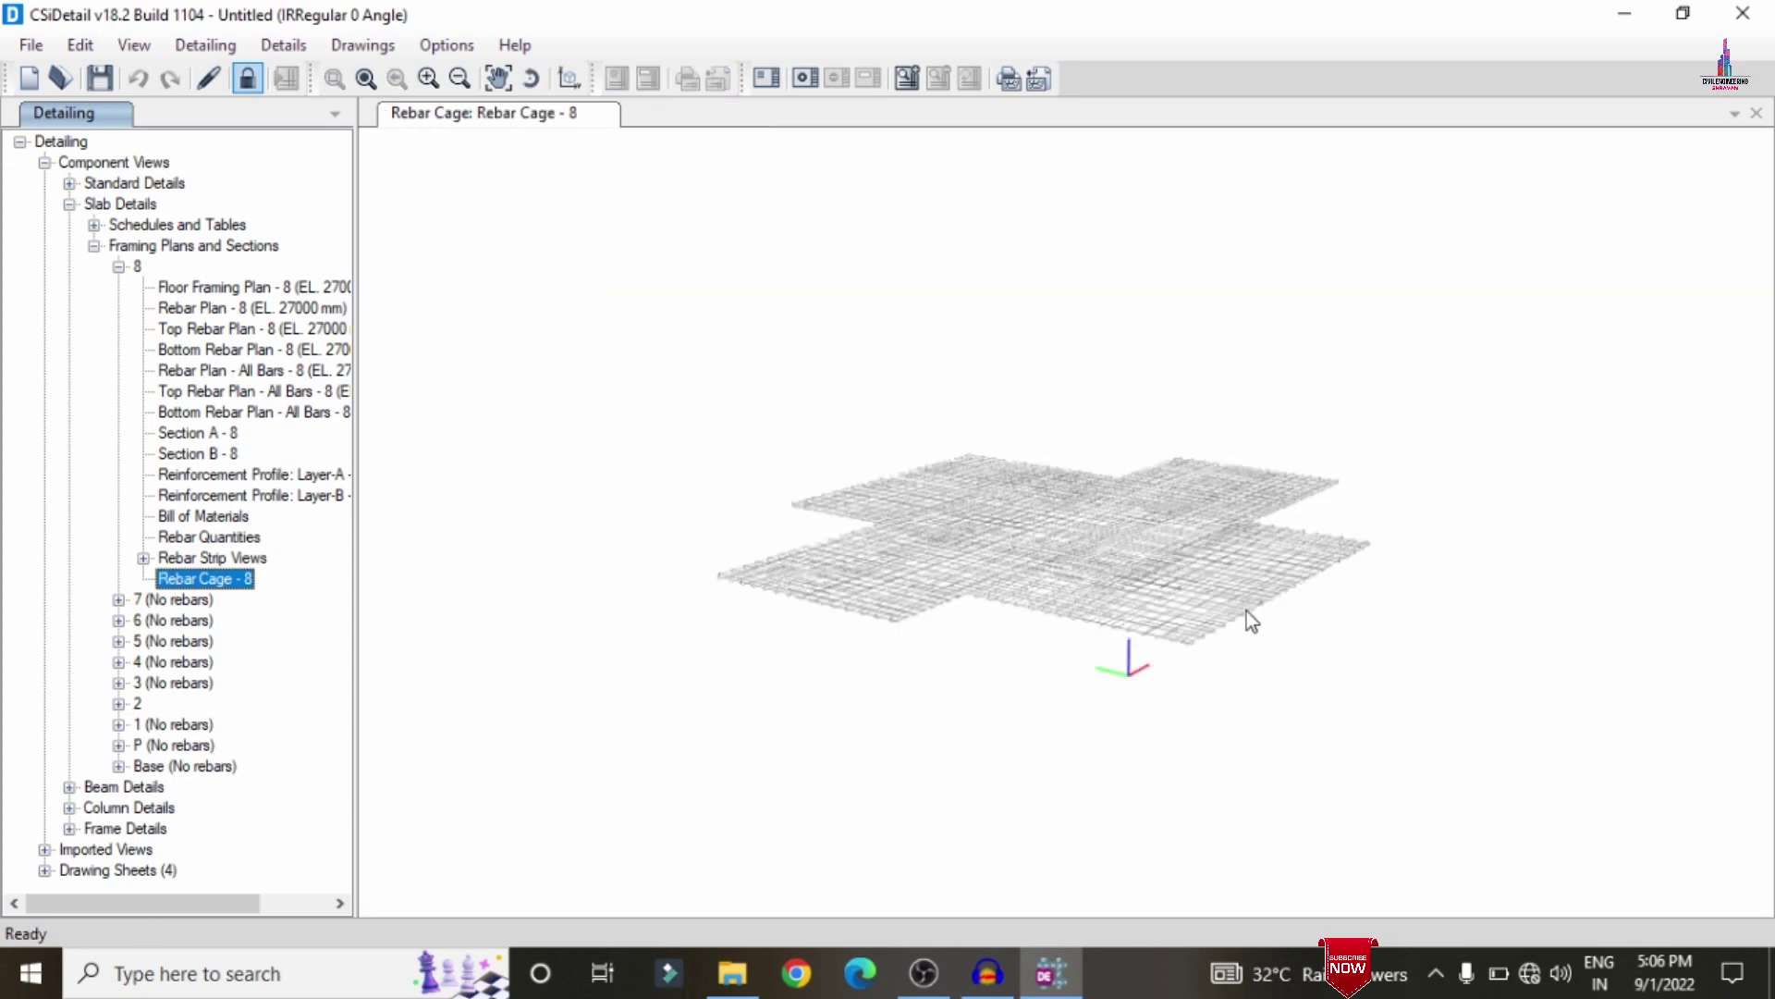
# Step: Show level 6 beam 7CB3's cross sections A, B, C, D and E
pyautogui.moveTo(1246, 612); pyautogui.dragTo(891, 768, button='middle')
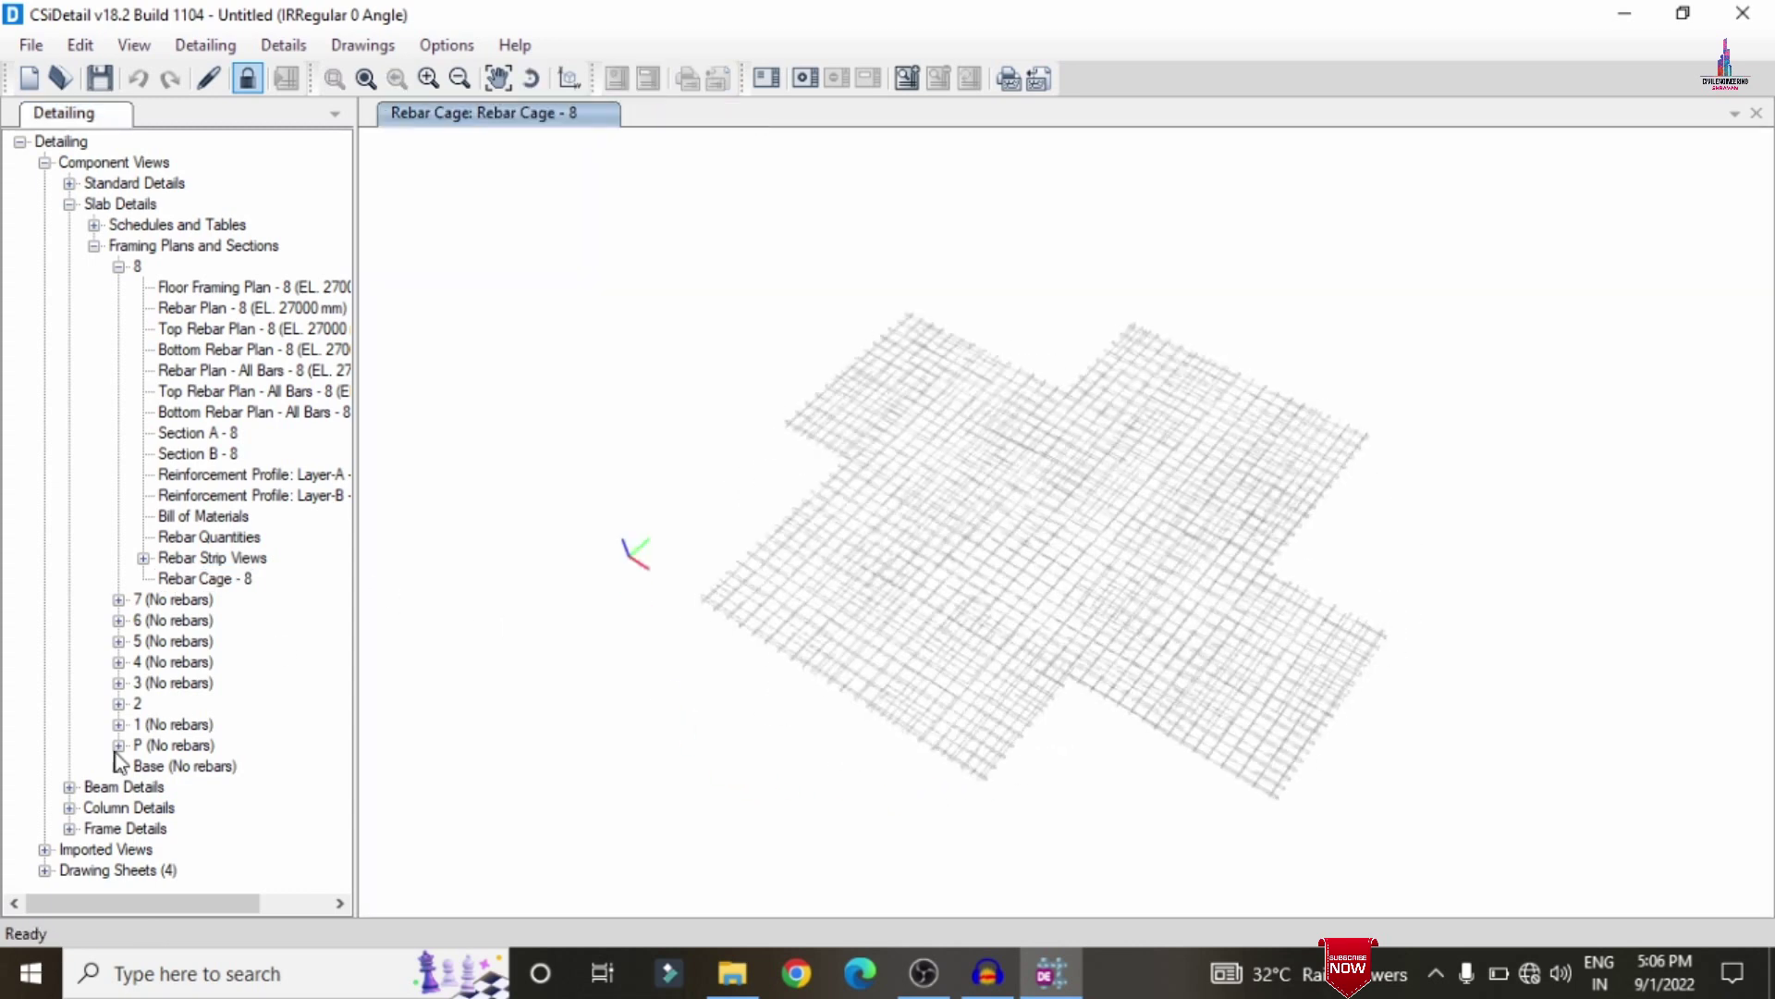
pyautogui.click(69, 787)
pyautogui.click(95, 808)
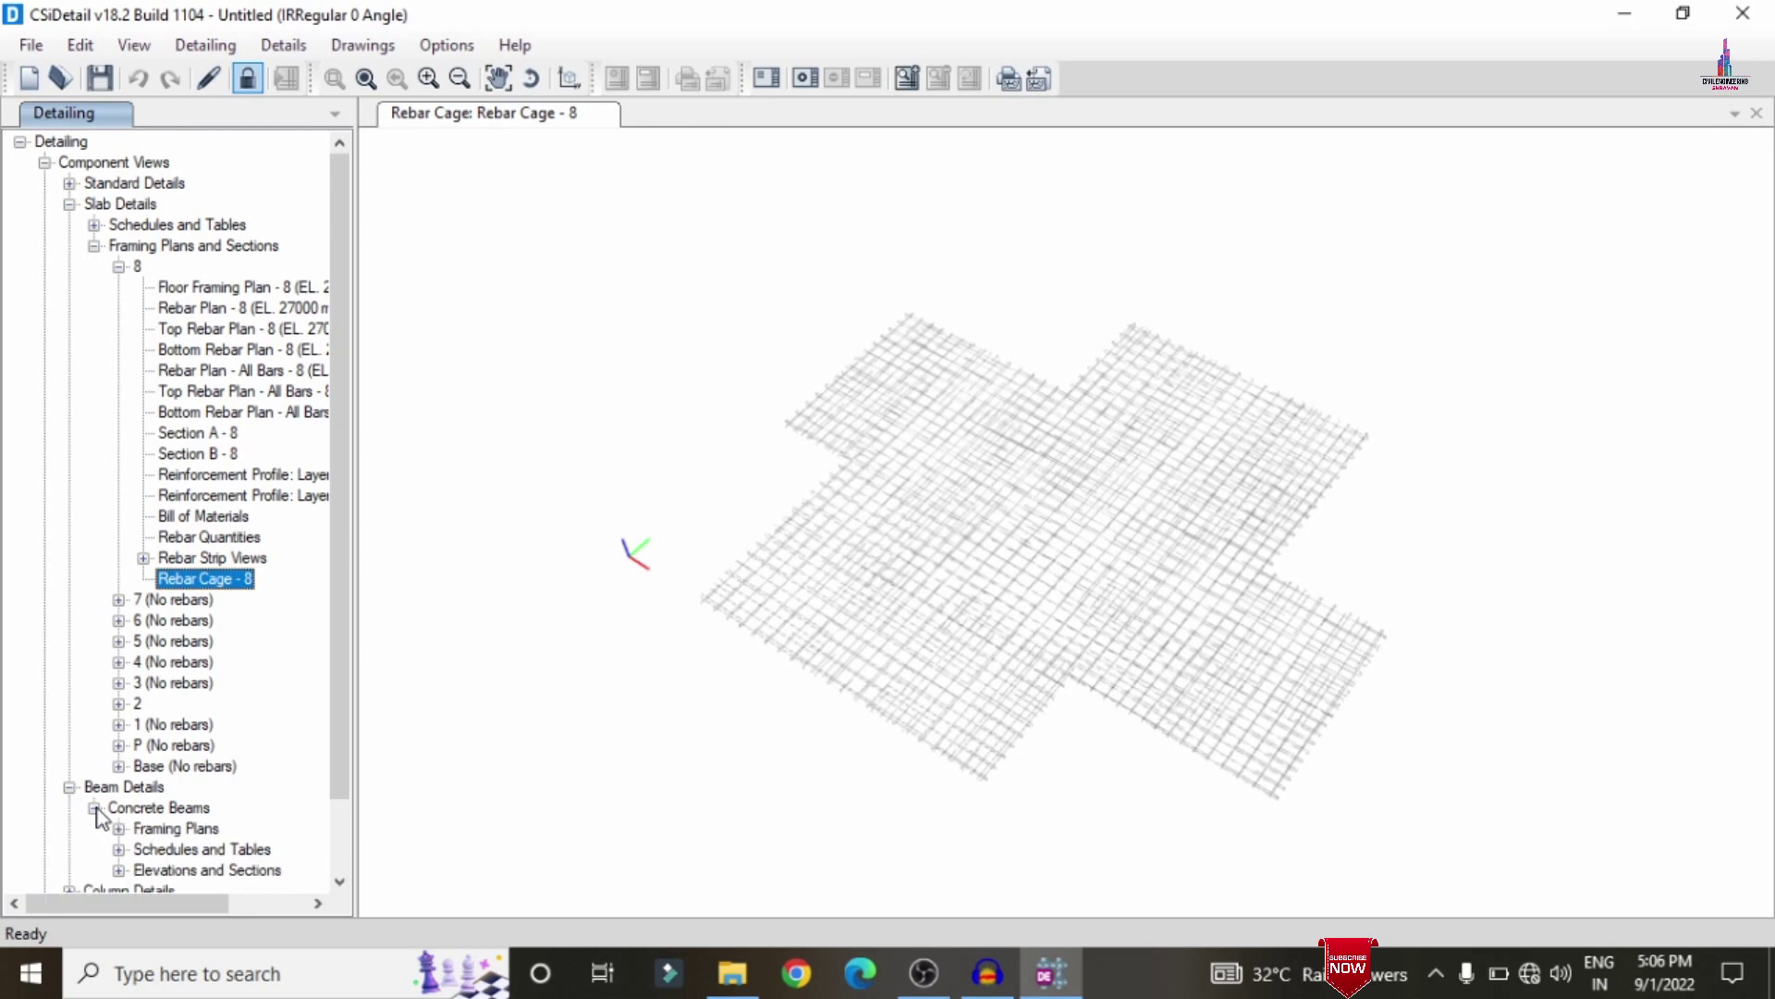
pyautogui.click(118, 869)
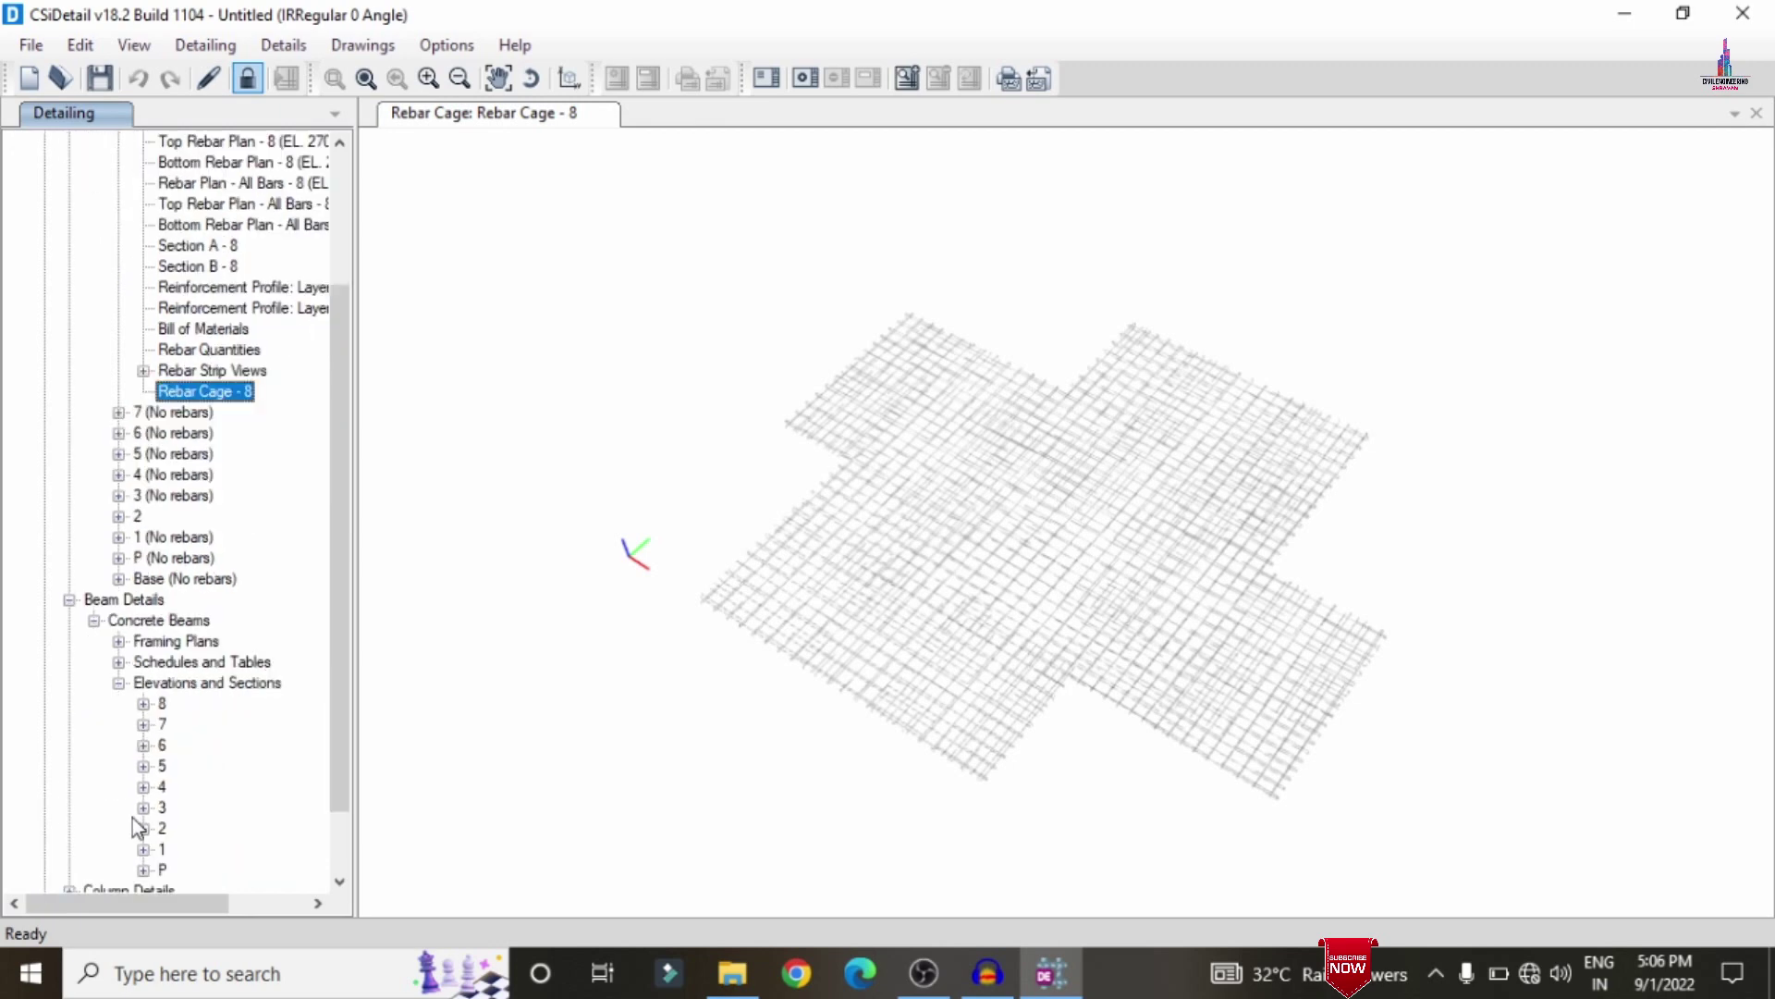
pyautogui.click(145, 745)
pyautogui.click(168, 727)
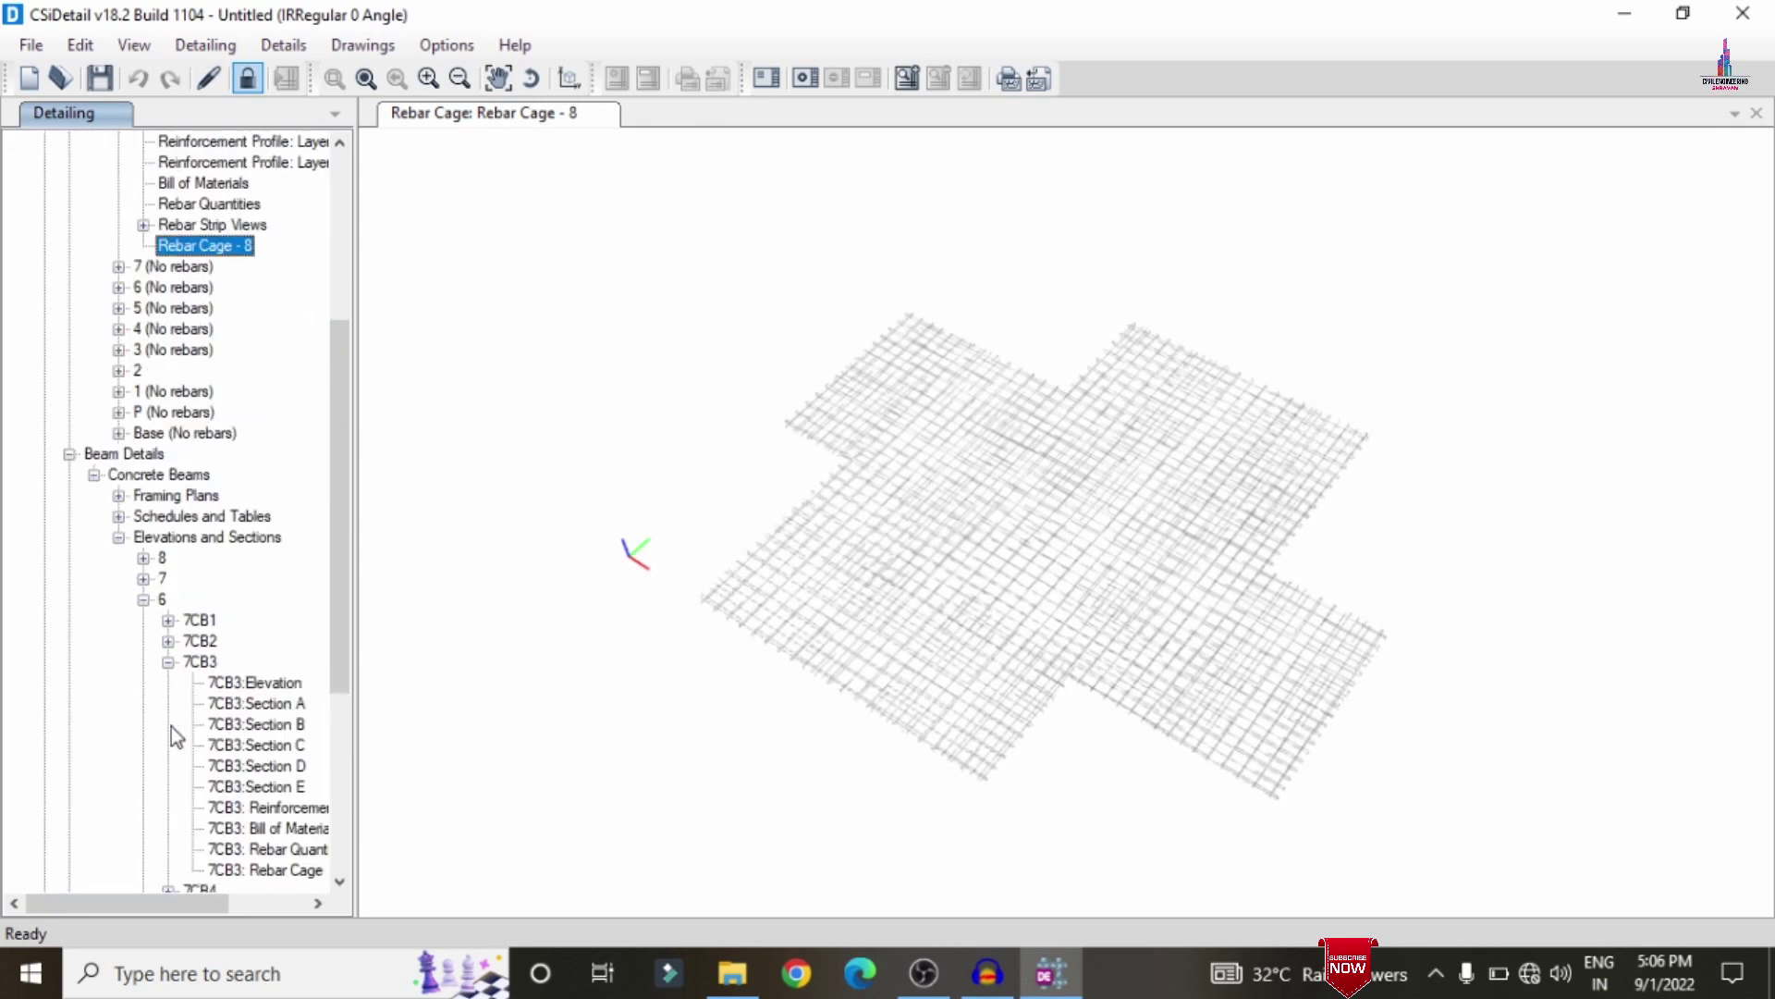
pyautogui.click(282, 704)
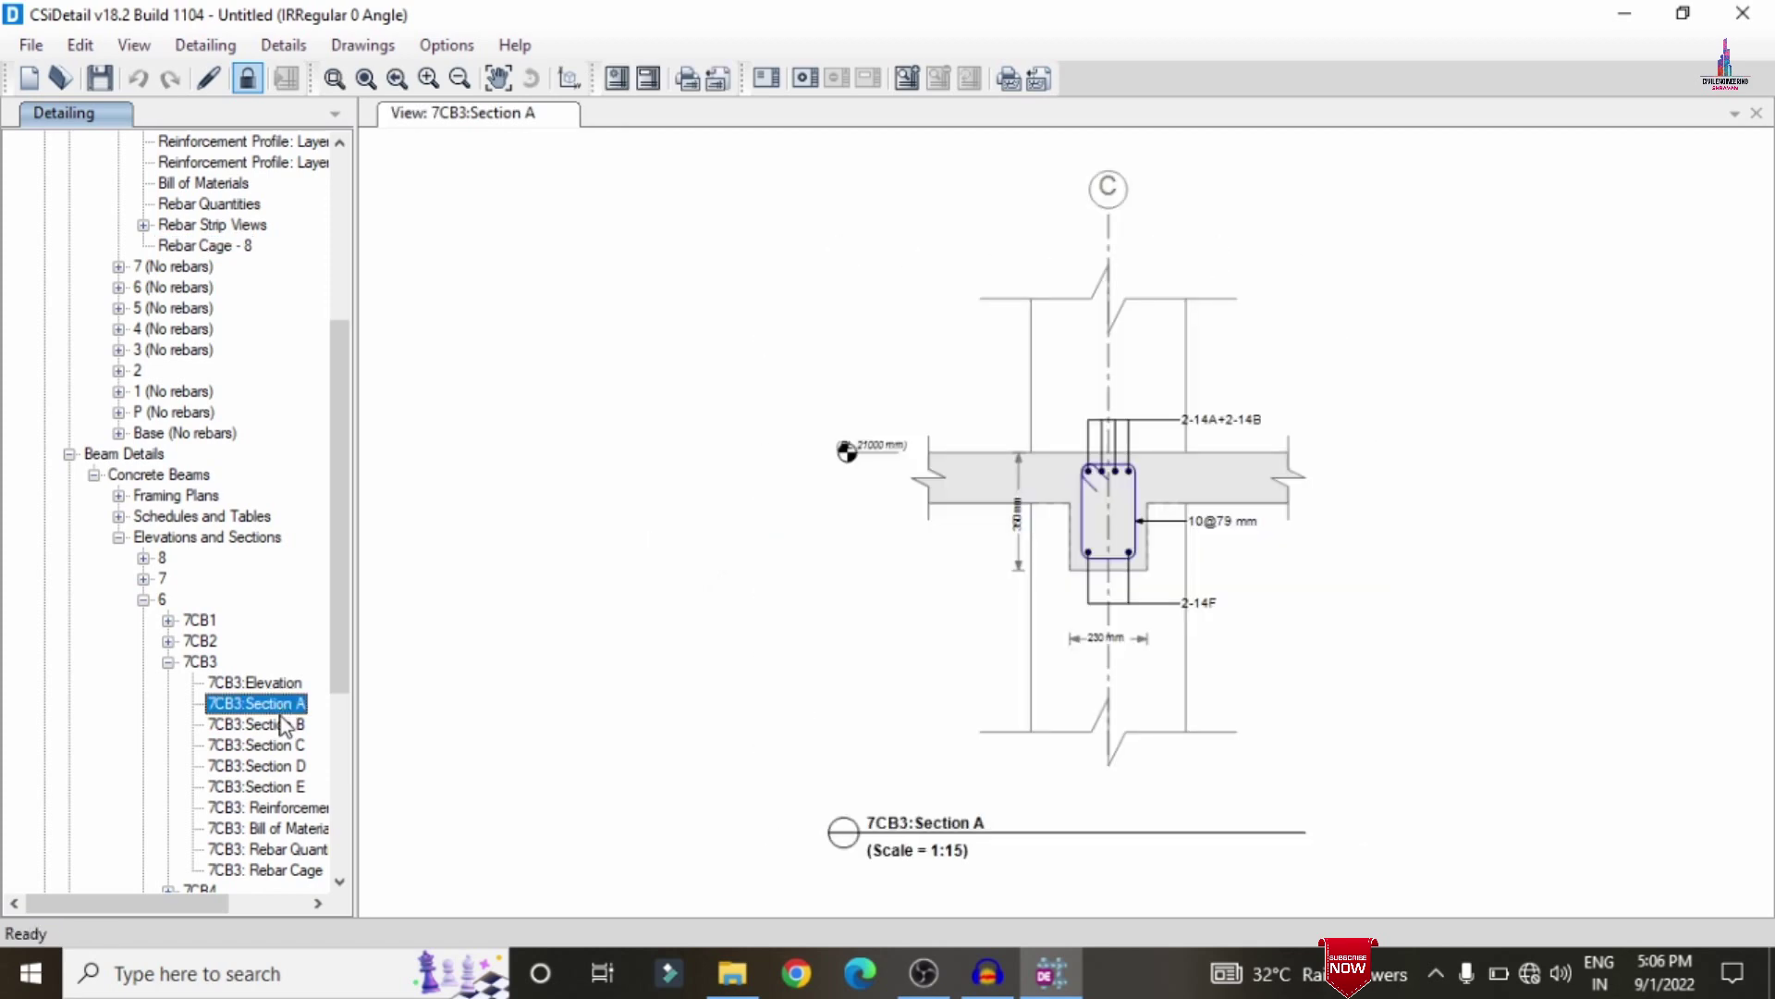
pyautogui.click(284, 726)
pyautogui.click(275, 746)
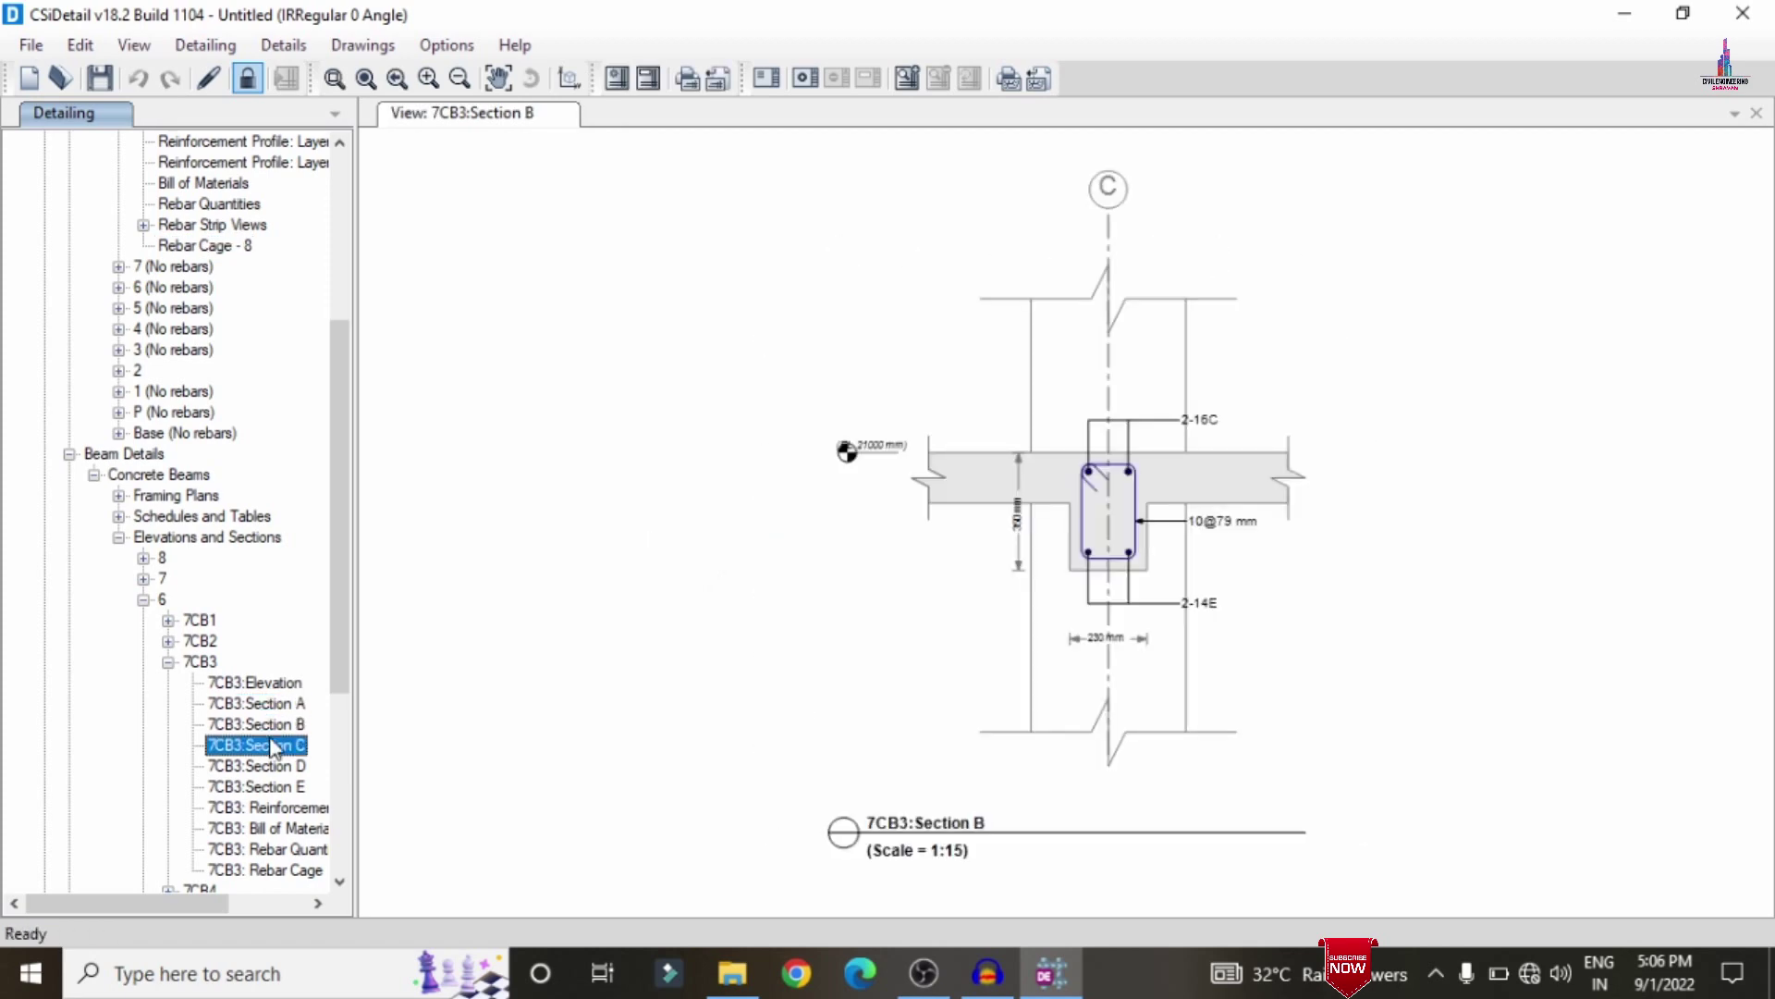
pyautogui.click(274, 766)
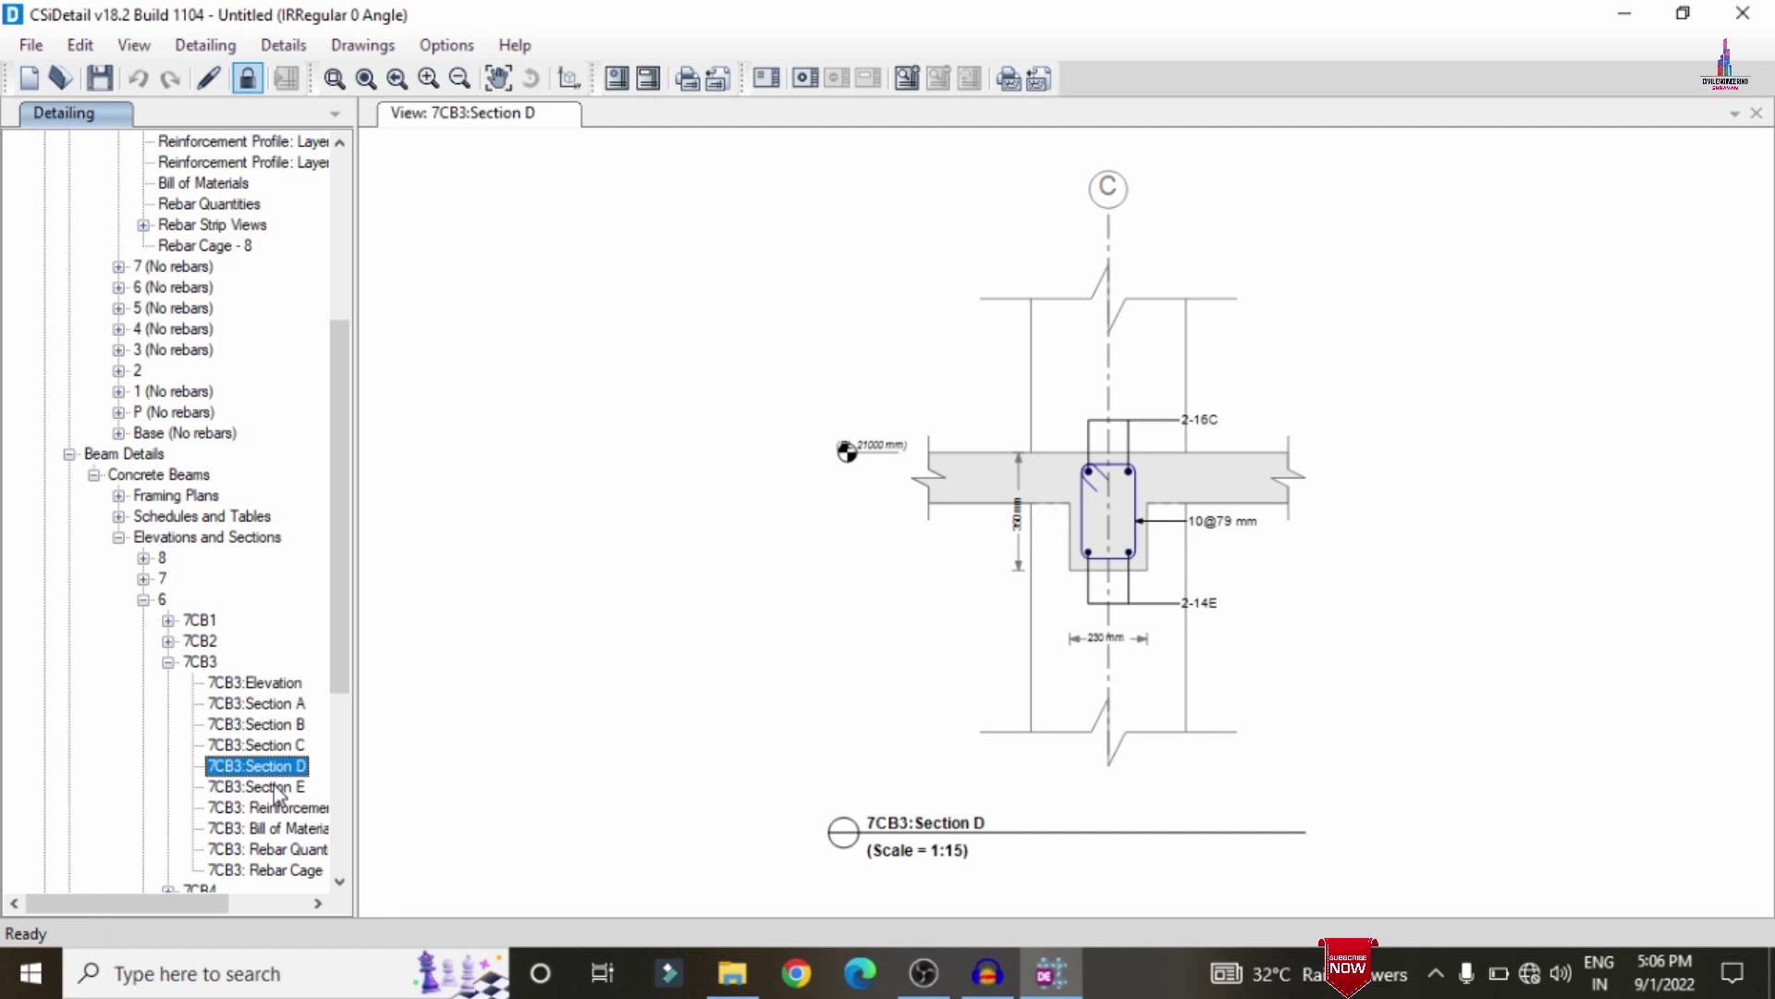
pyautogui.click(278, 788)
# Step: Display beam 7CB3's 3D rebar cage and zoom in on it
pyautogui.click(262, 871)
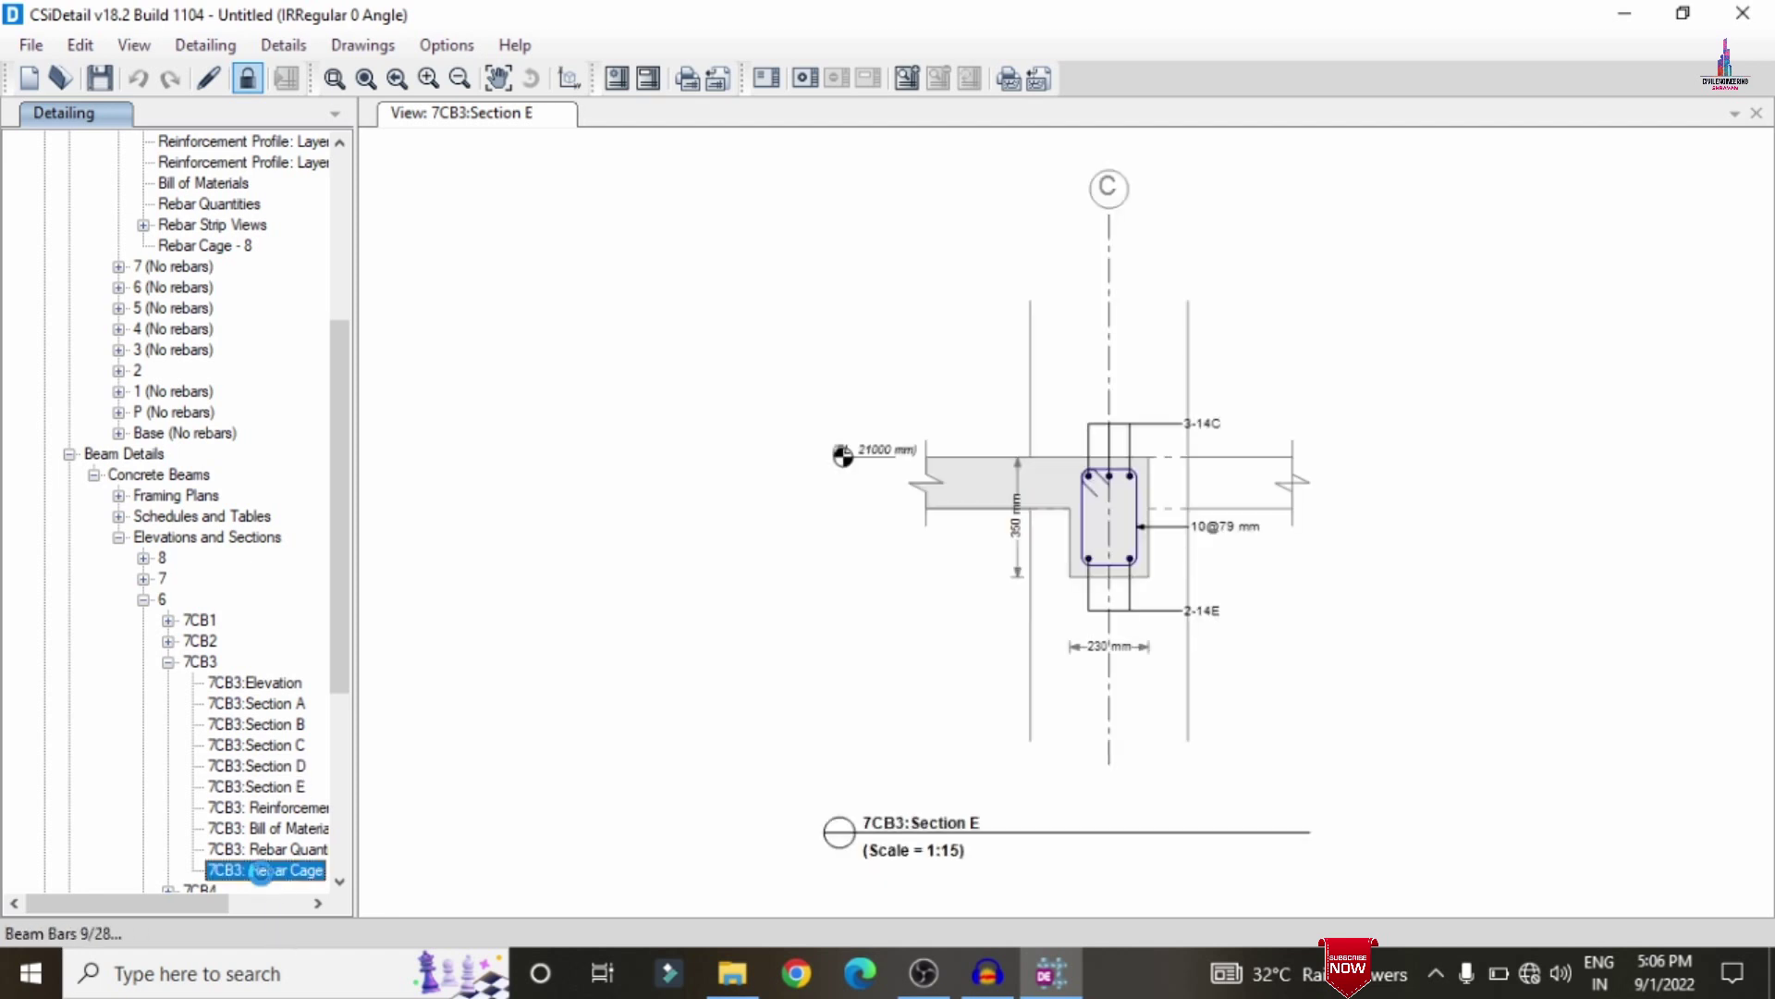
pyautogui.click(929, 572)
pyautogui.scroll(2, 925, 578)
pyautogui.scroll(3, 1180, 428)
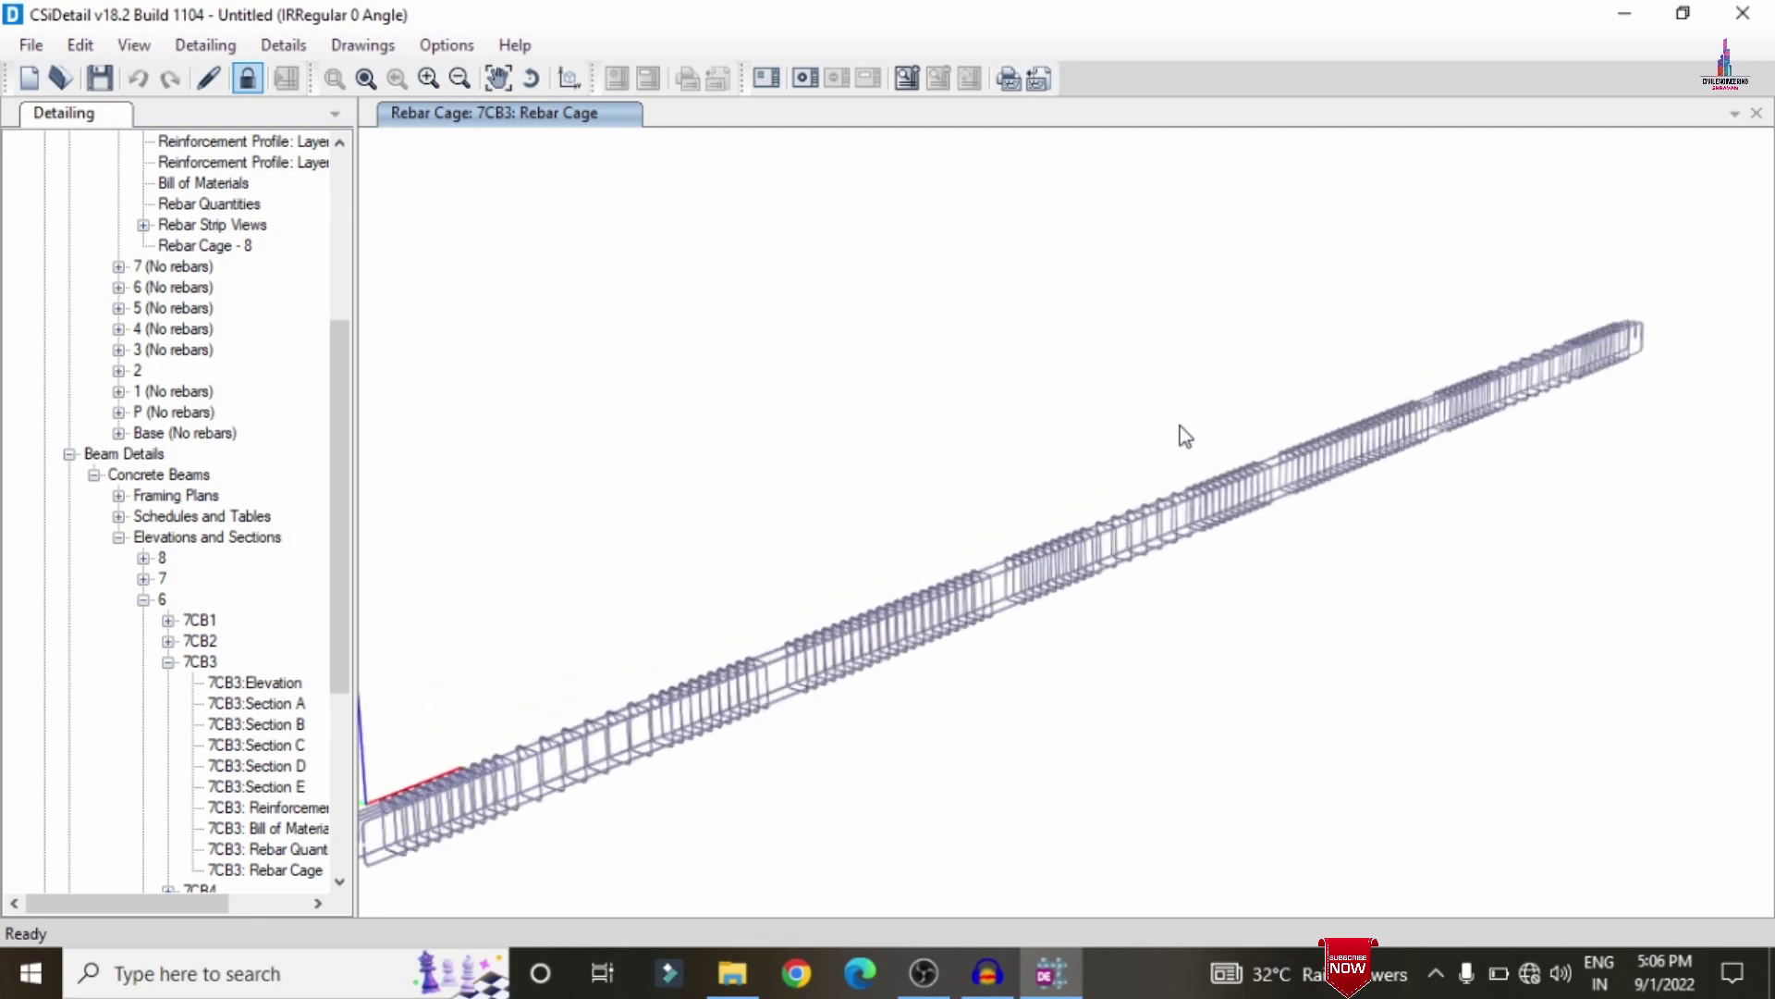
# Step: Show concrete column CC4's Sections A, B, C and E
pyautogui.click(339, 811)
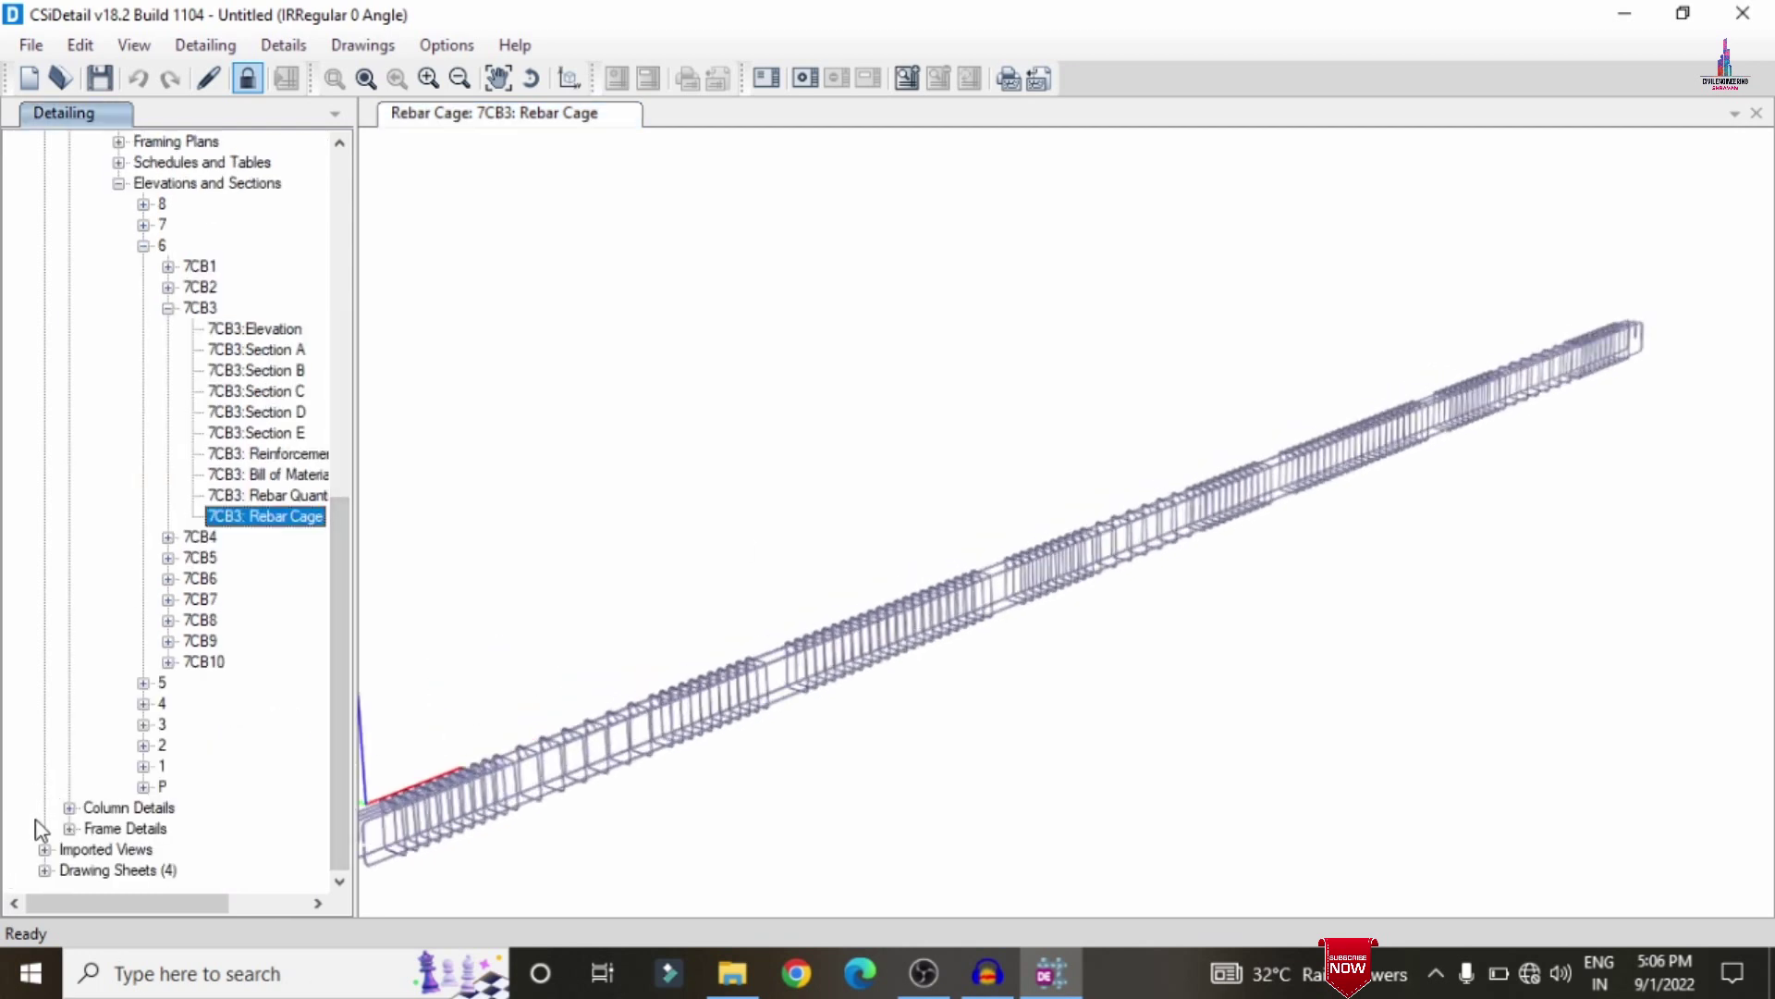
pyautogui.click(69, 807)
pyautogui.click(94, 829)
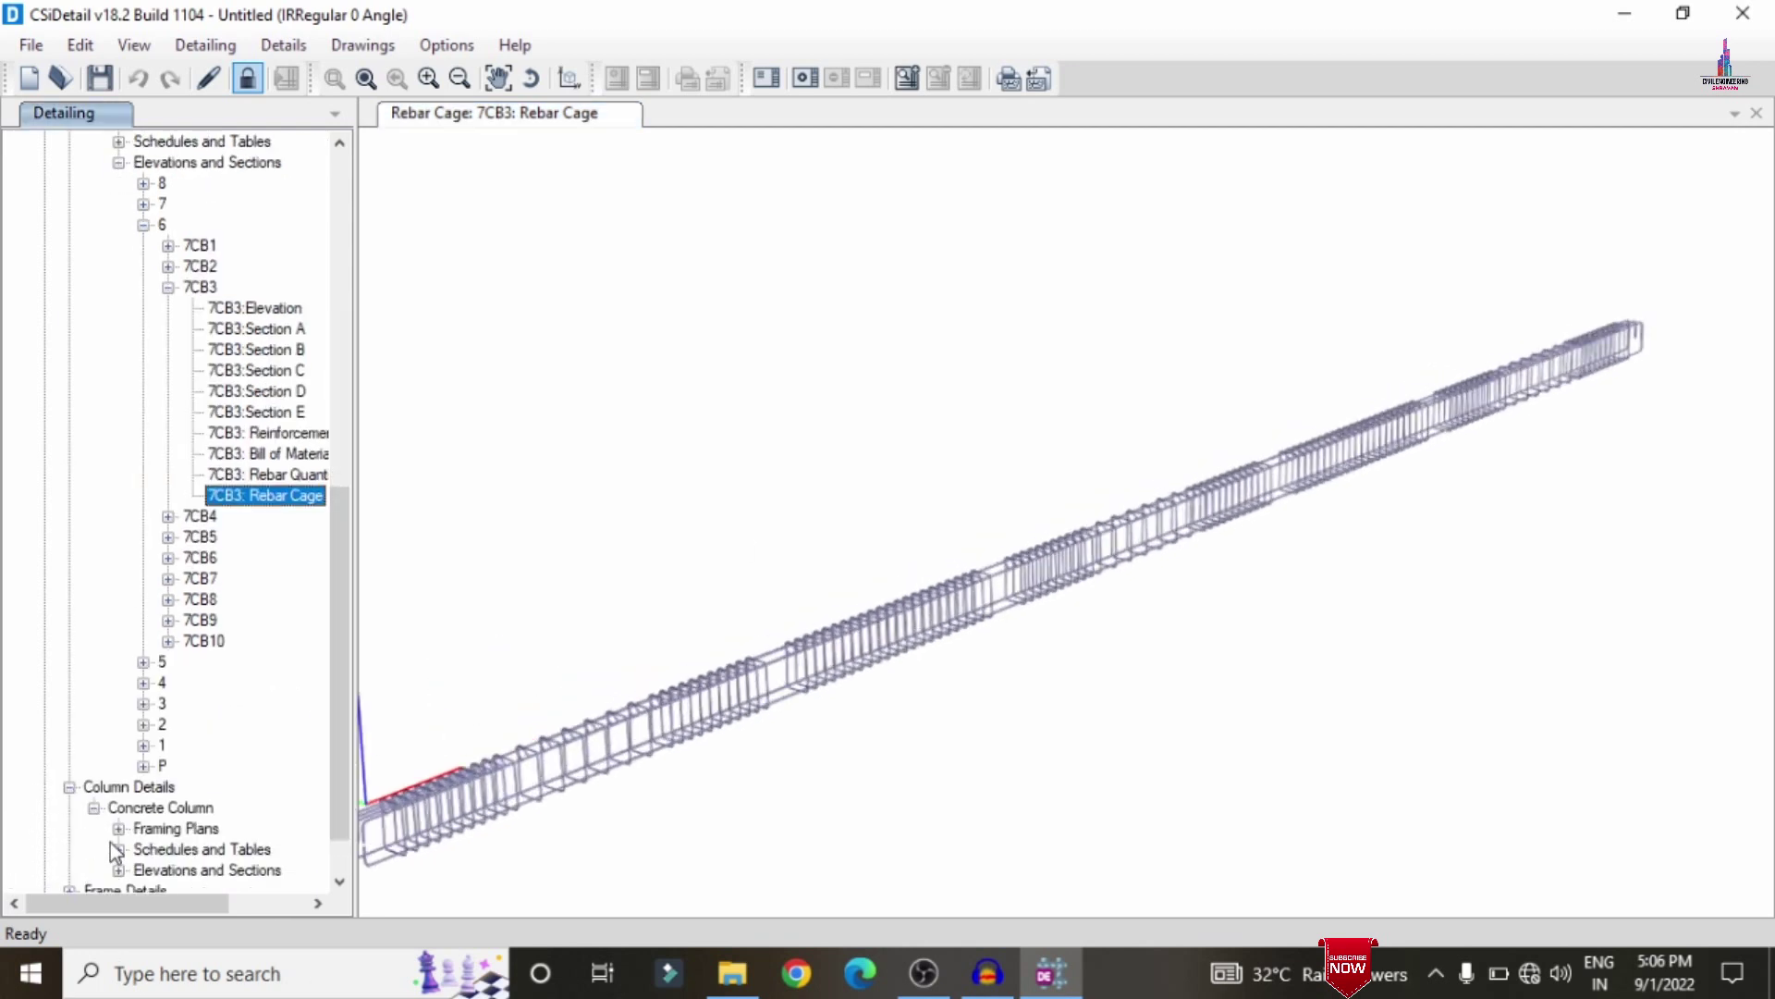
pyautogui.click(119, 870)
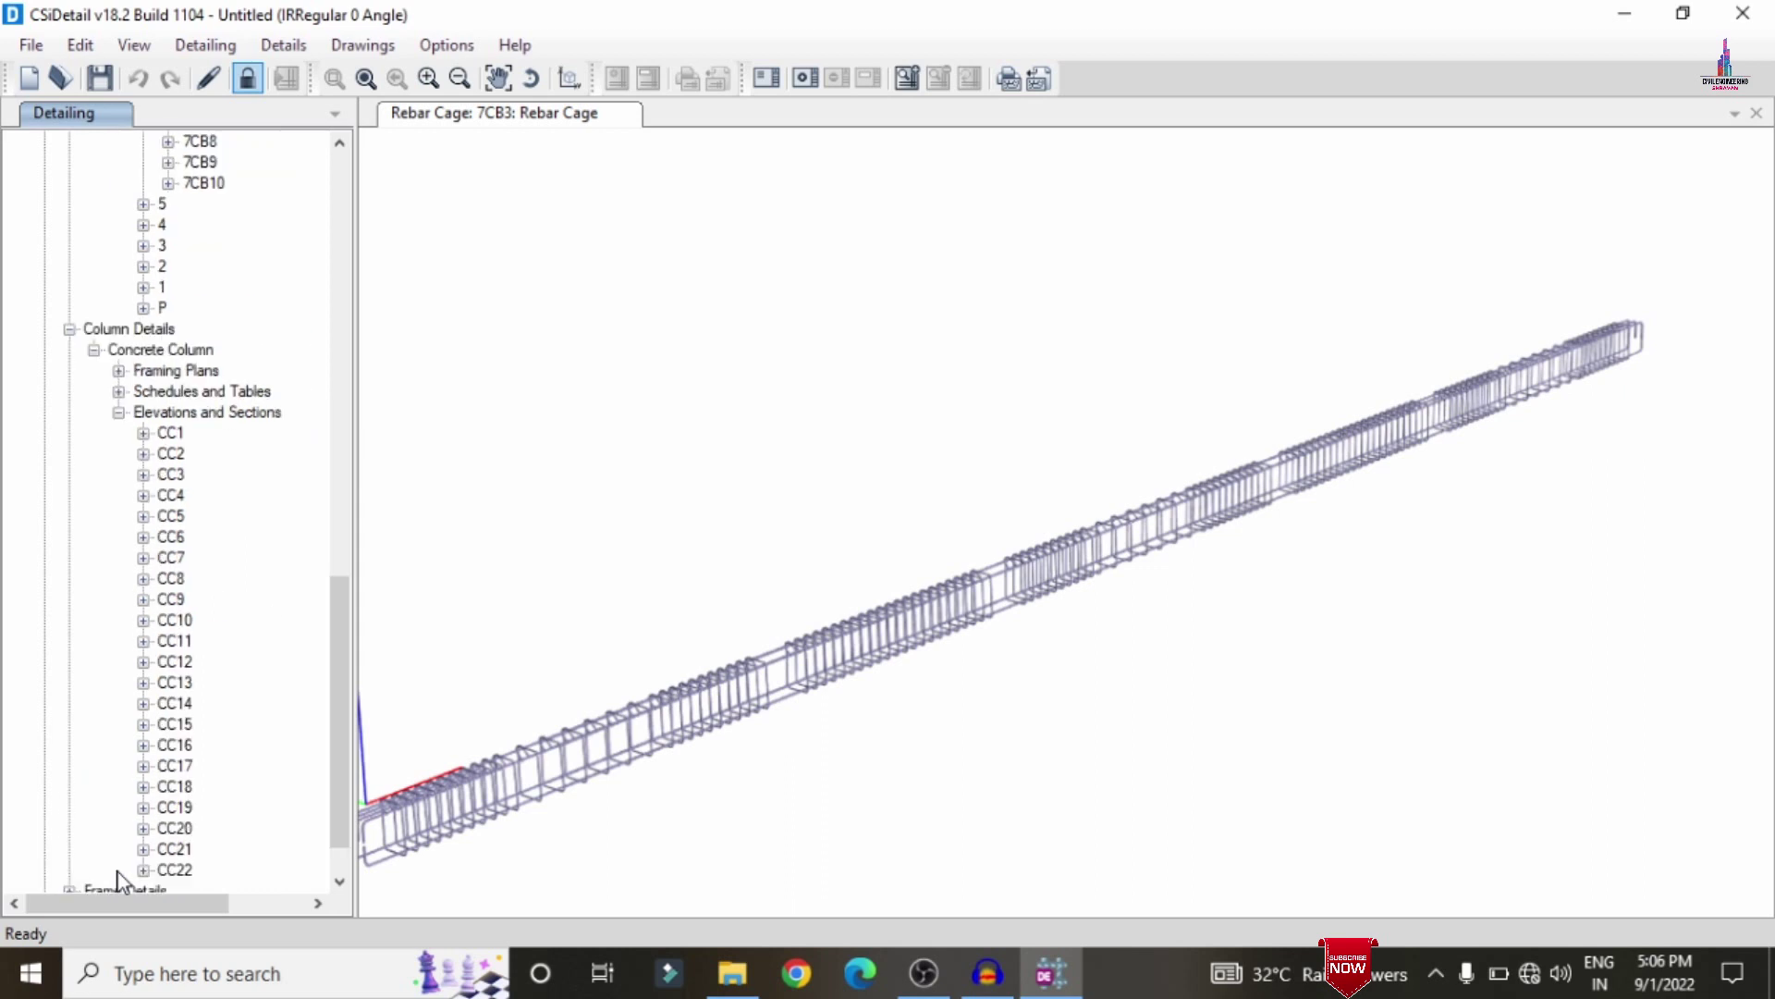
pyautogui.click(143, 496)
pyautogui.click(224, 580)
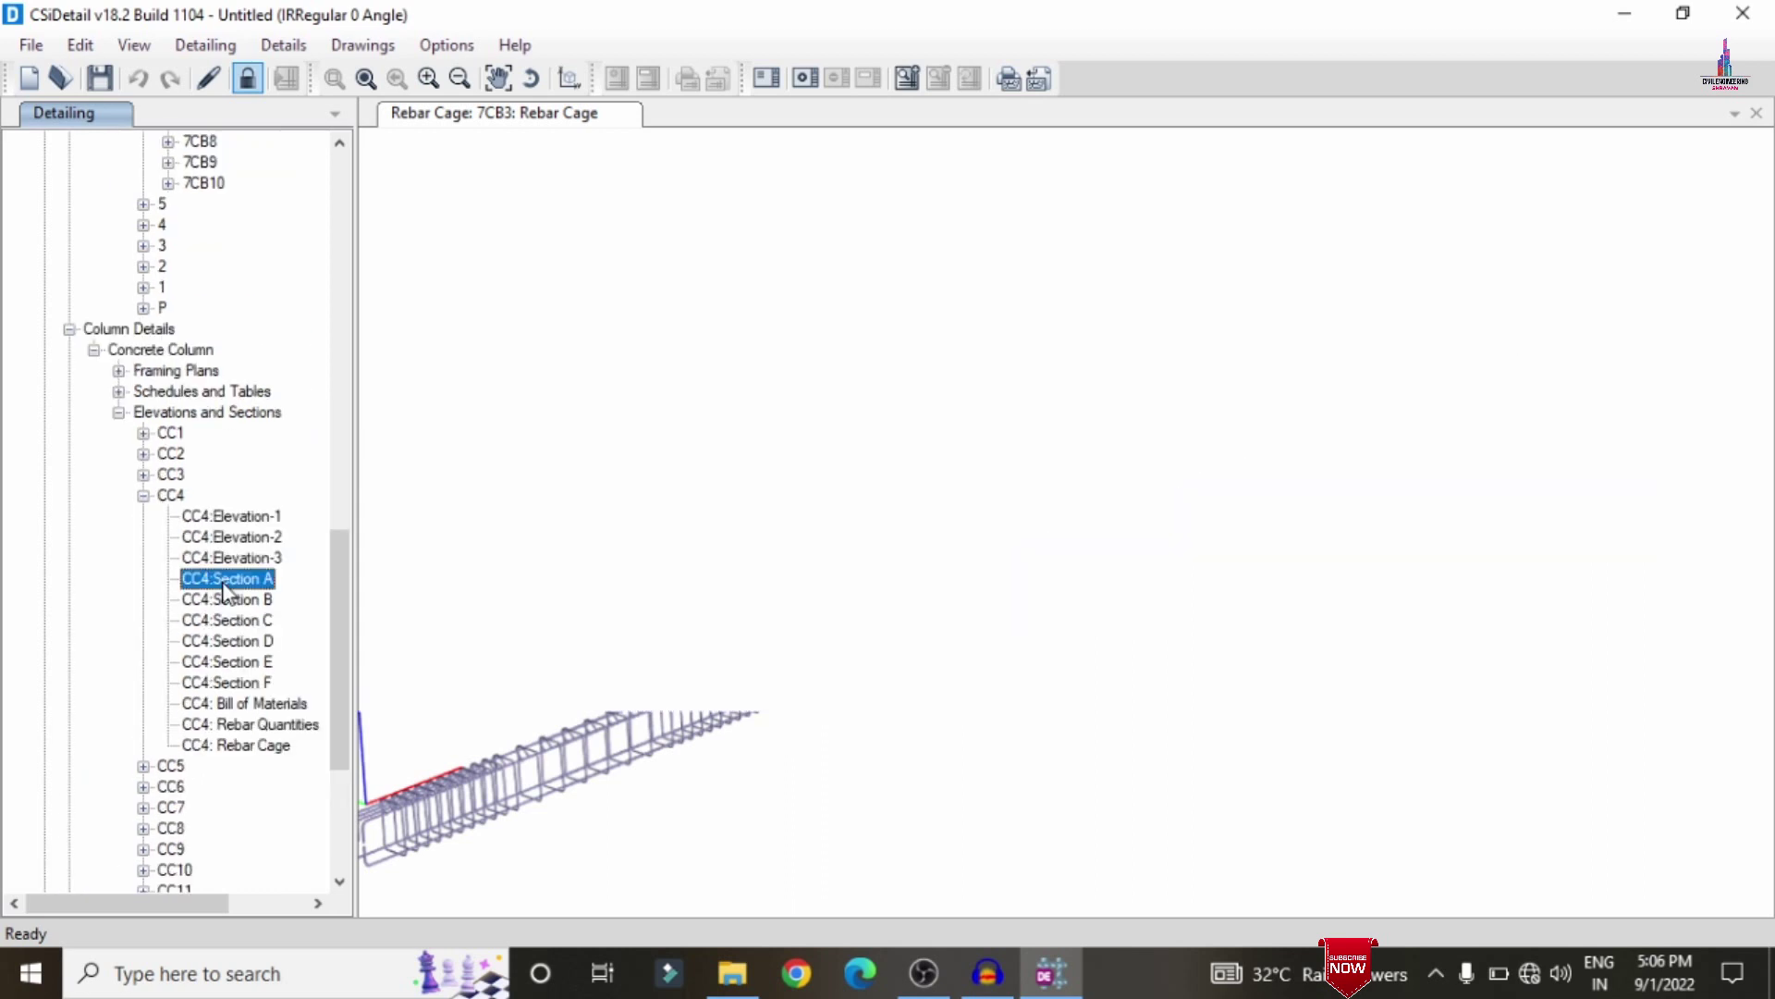
pyautogui.click(262, 601)
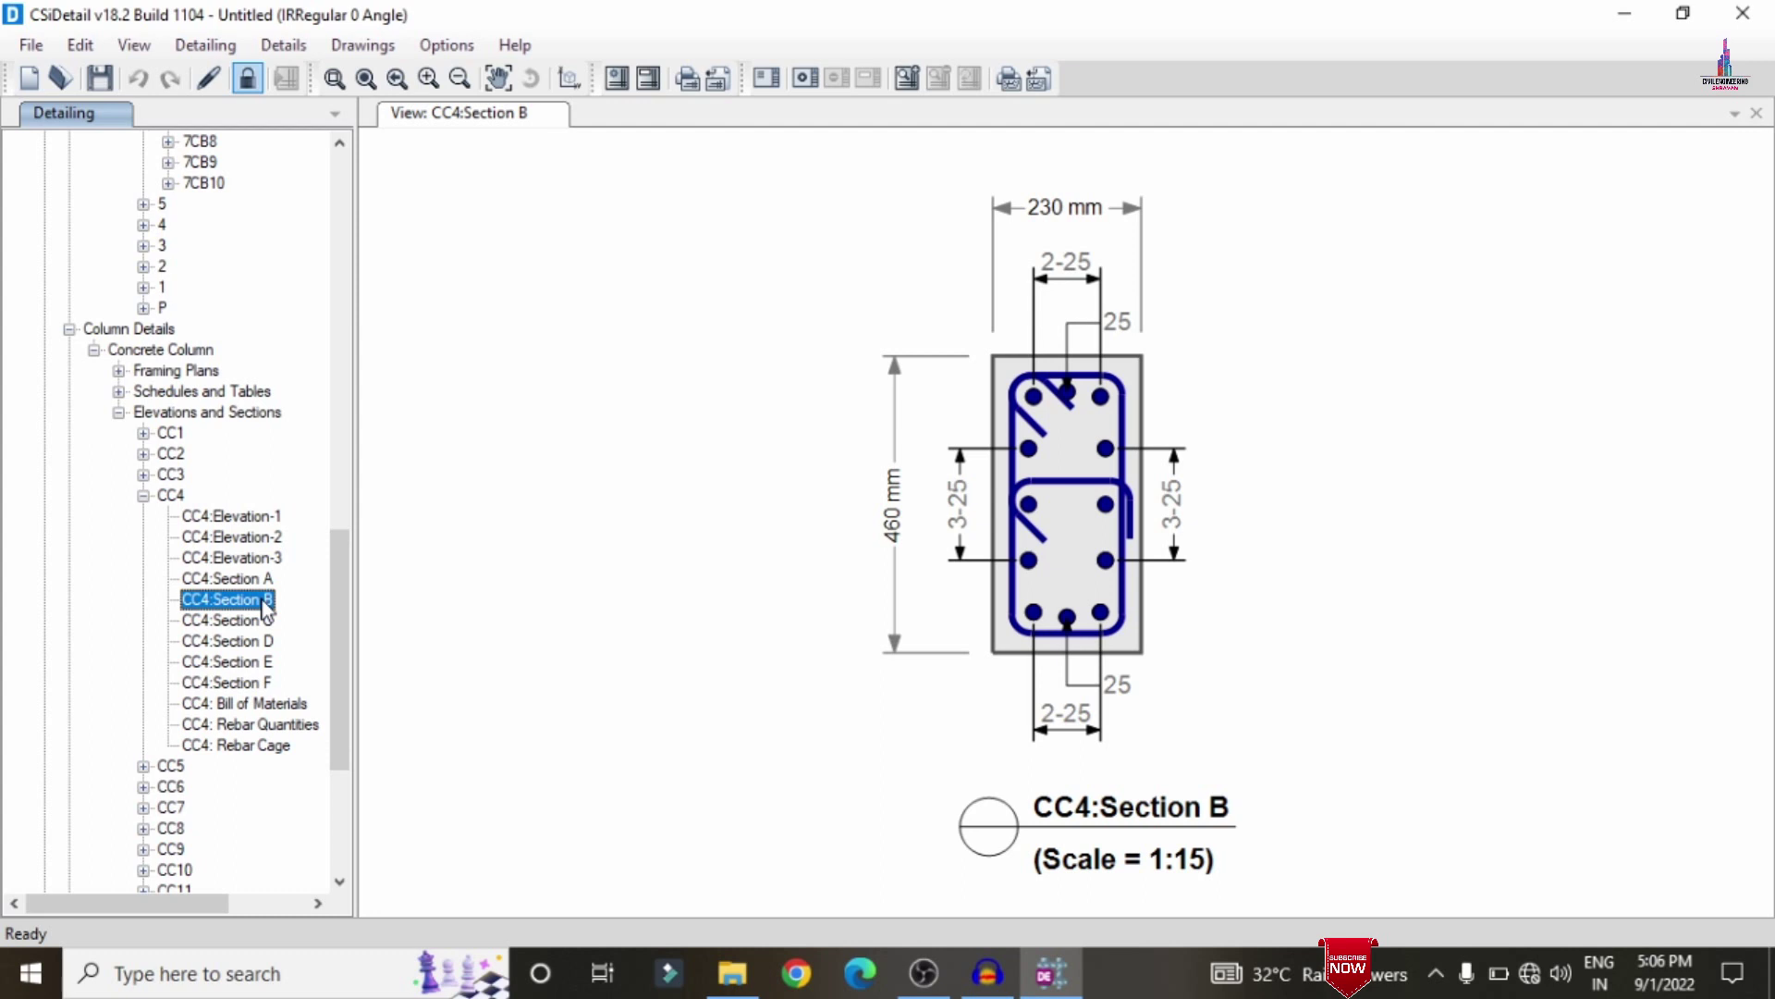
pyautogui.click(255, 621)
pyautogui.click(257, 663)
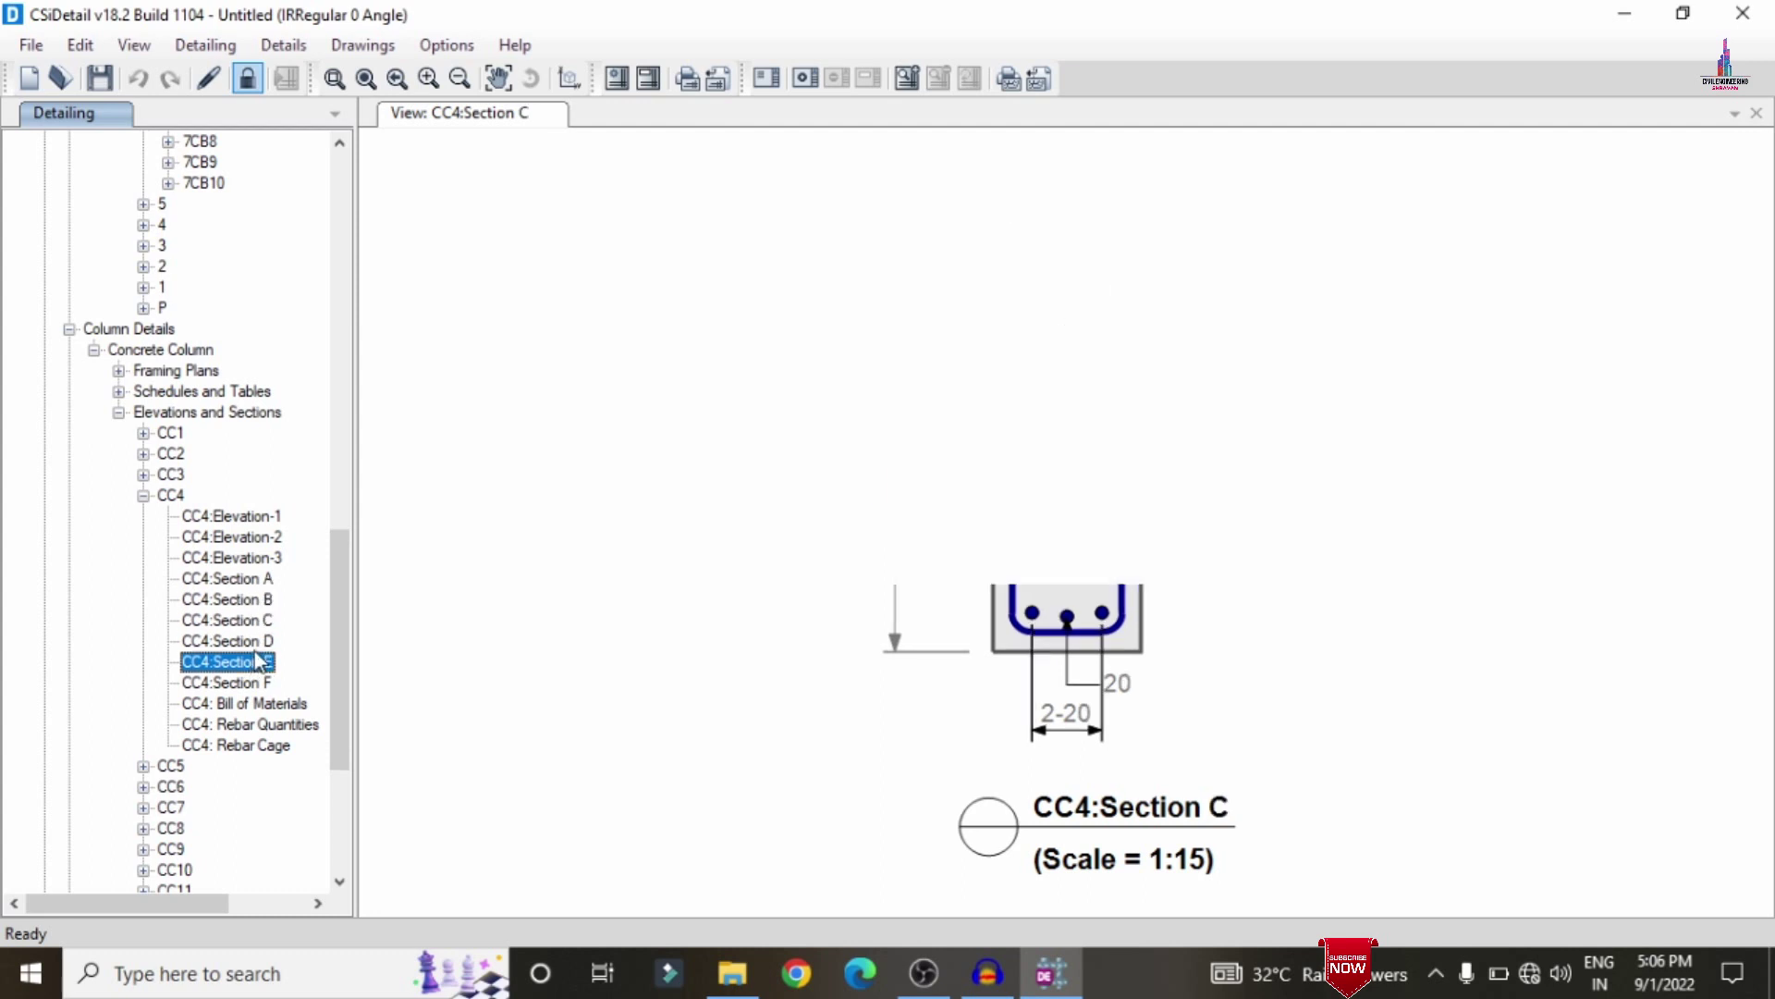
# Step: Display CC4's 3D rebar cage, zoom in and orbit to a side view of the ties
pyautogui.click(255, 745)
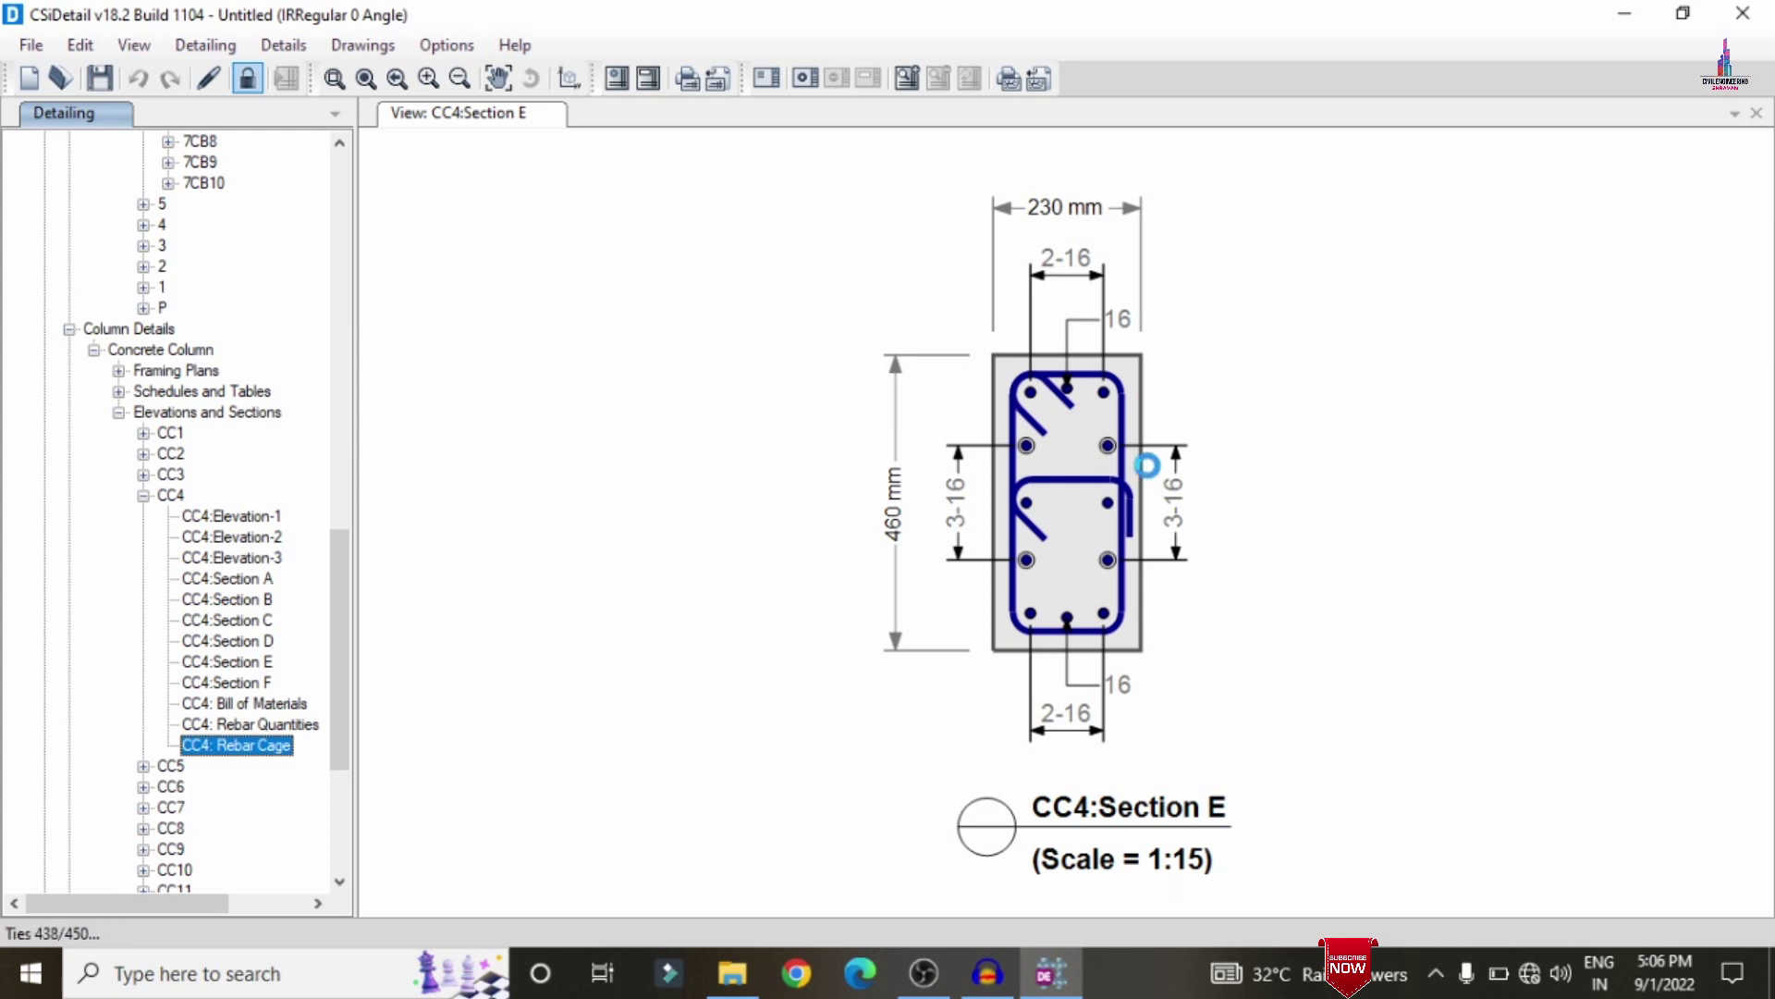
pyautogui.click(1124, 397)
pyautogui.scroll(-3, 1124, 398)
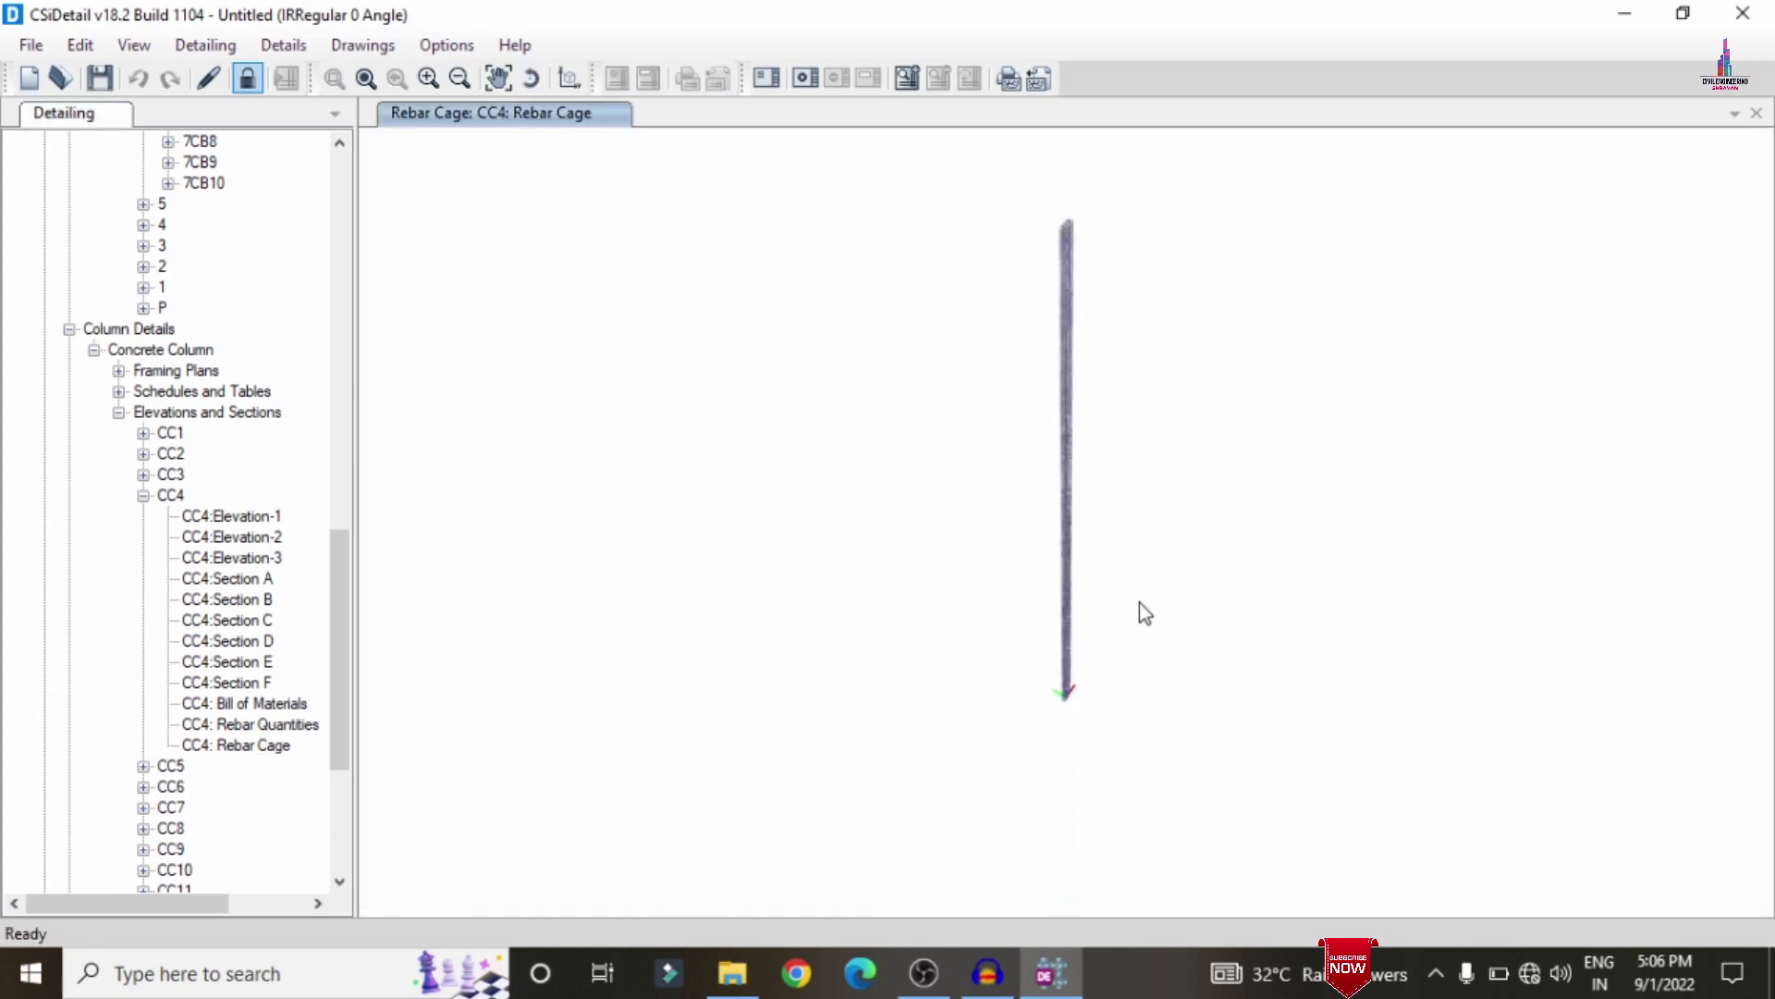
pyautogui.scroll(5, 1061, 373)
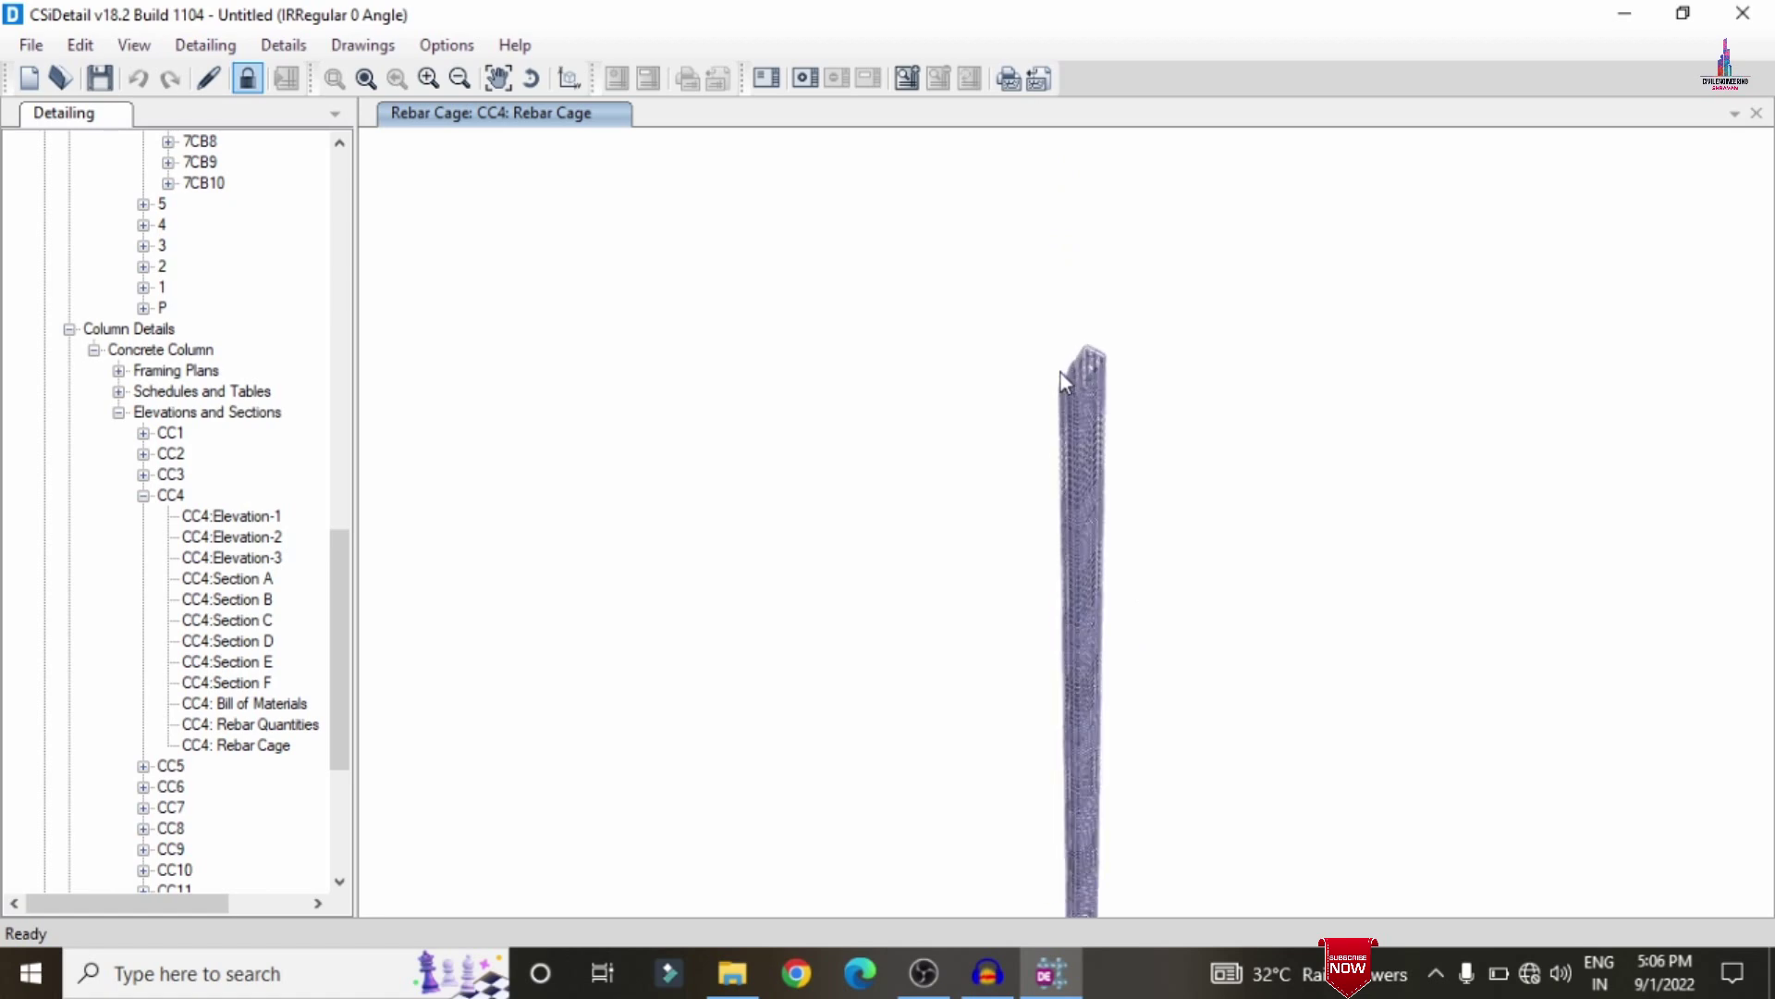
pyautogui.scroll(2, 1202, 282)
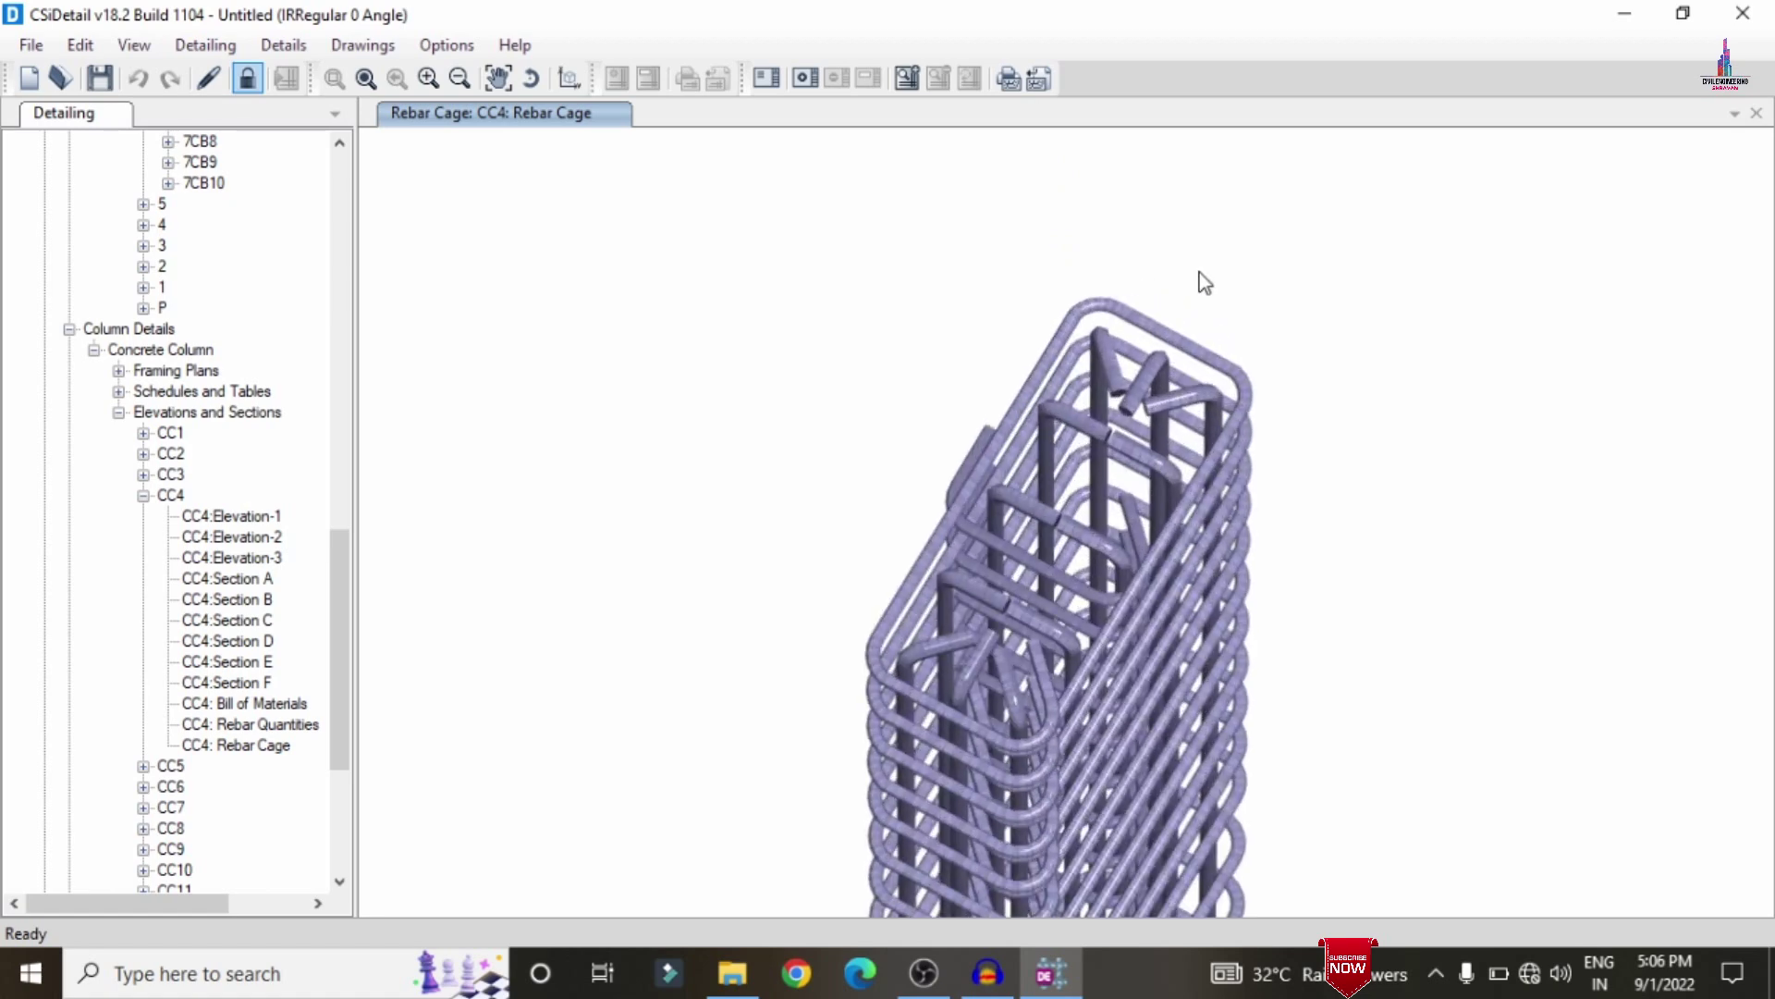
pyautogui.scroll(2, 1036, 575)
pyautogui.moveTo(1036, 574); pyautogui.dragTo(685, 423, button='middle')
pyautogui.moveTo(1111, 499); pyautogui.dragTo(654, 480, button='middle')
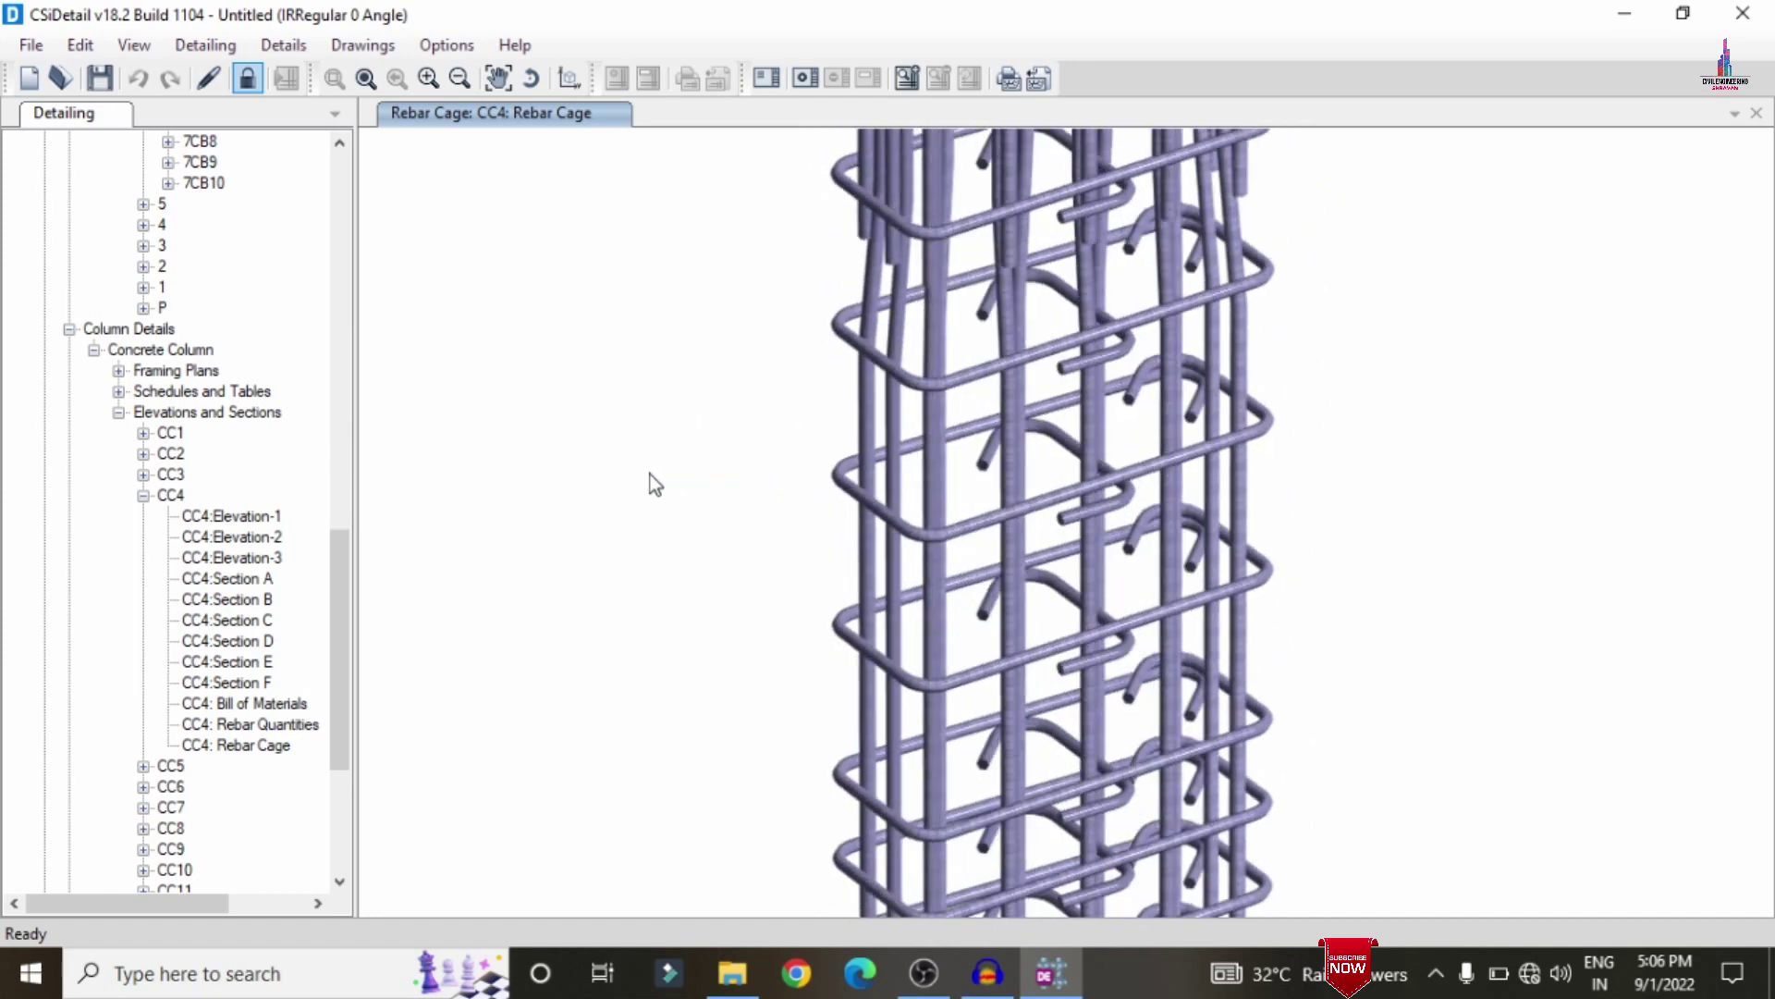
pyautogui.moveTo(1121, 508); pyautogui.dragTo(808, 535, button='middle')
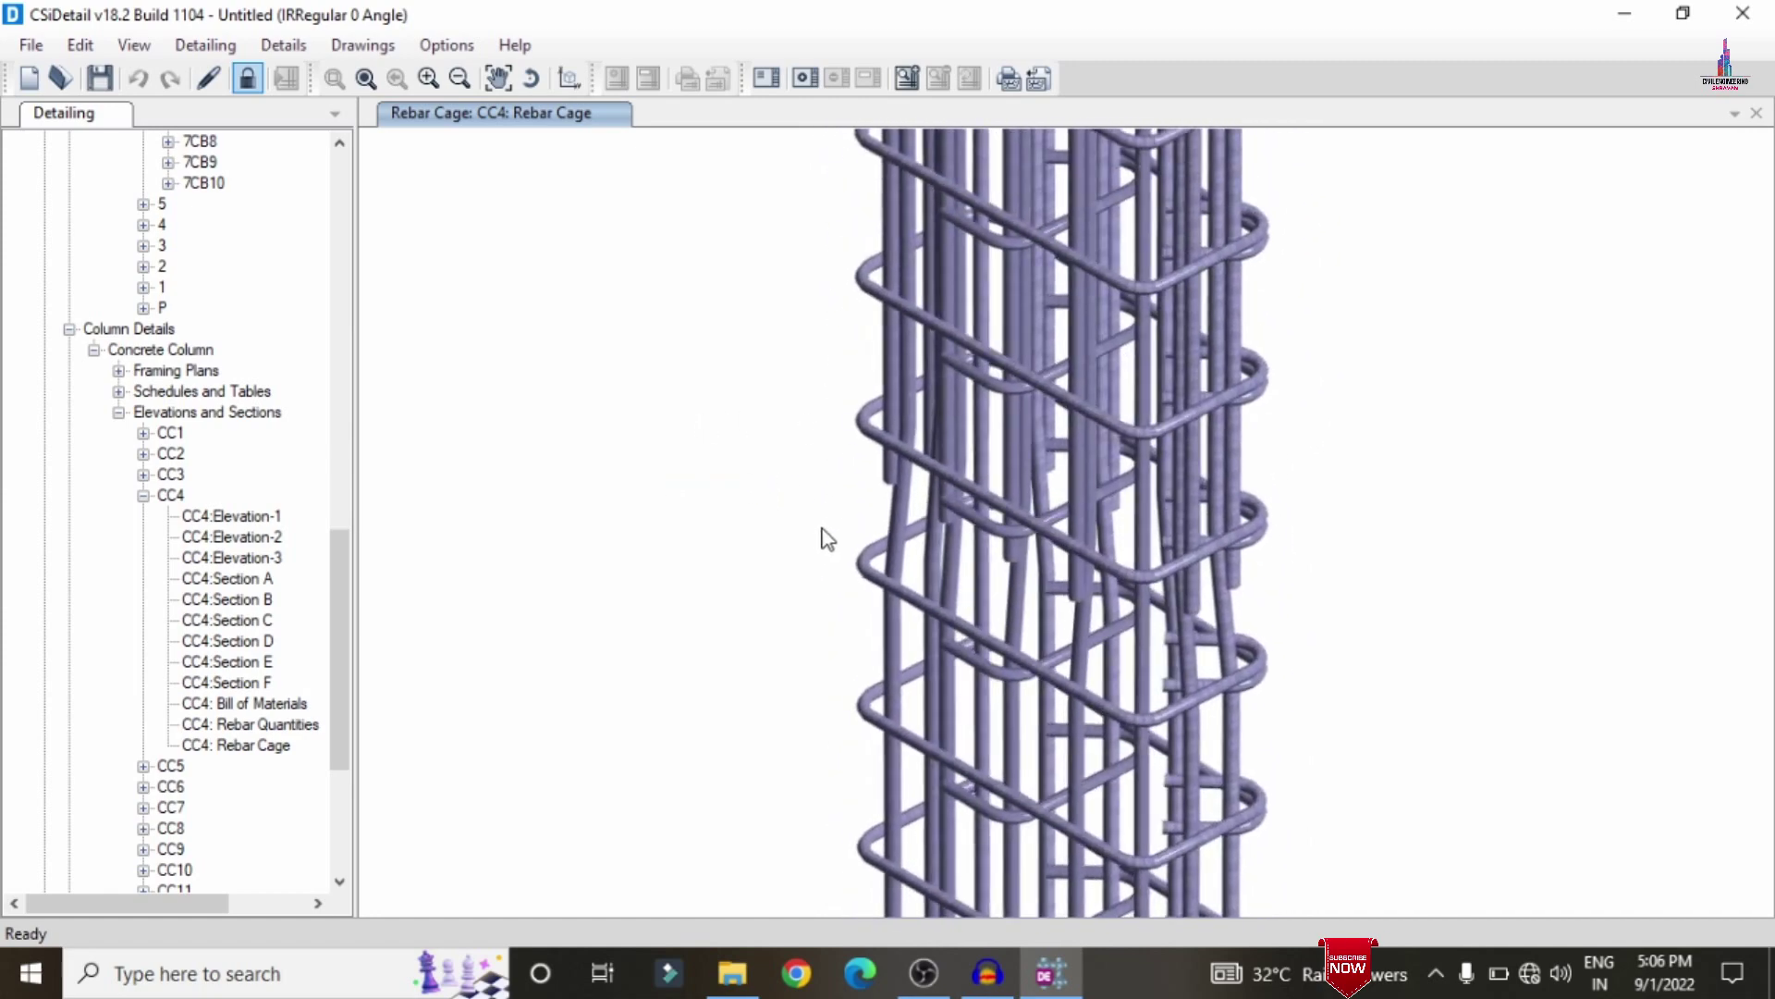